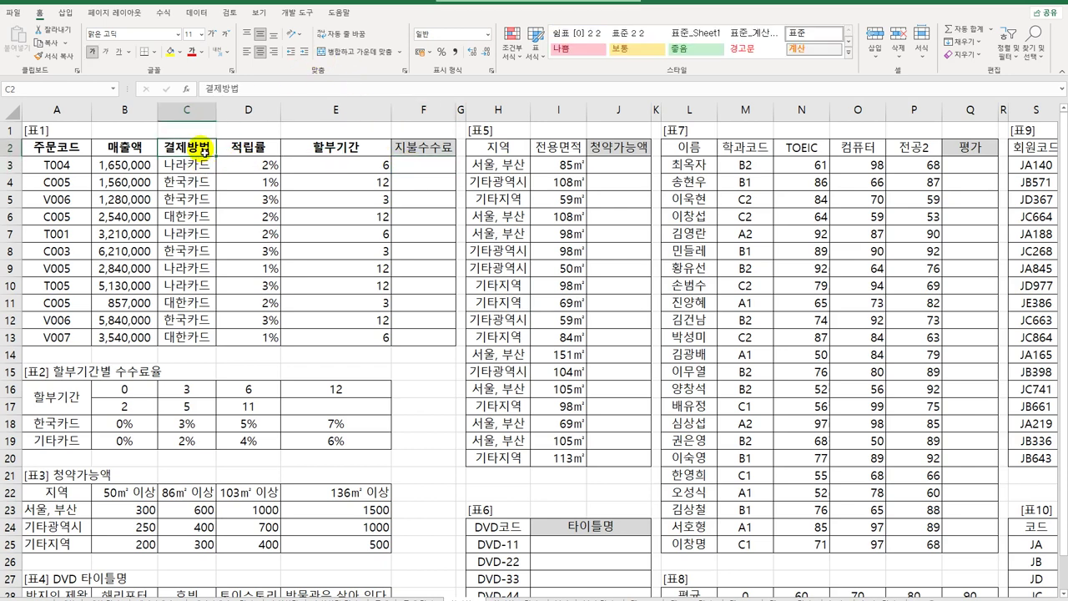
# - Examine the 결제방법, 할부기간, 매출액 and 지불수수료 columns of 표1 alongside the fee rates in 표2
pyautogui.click(320, 147)
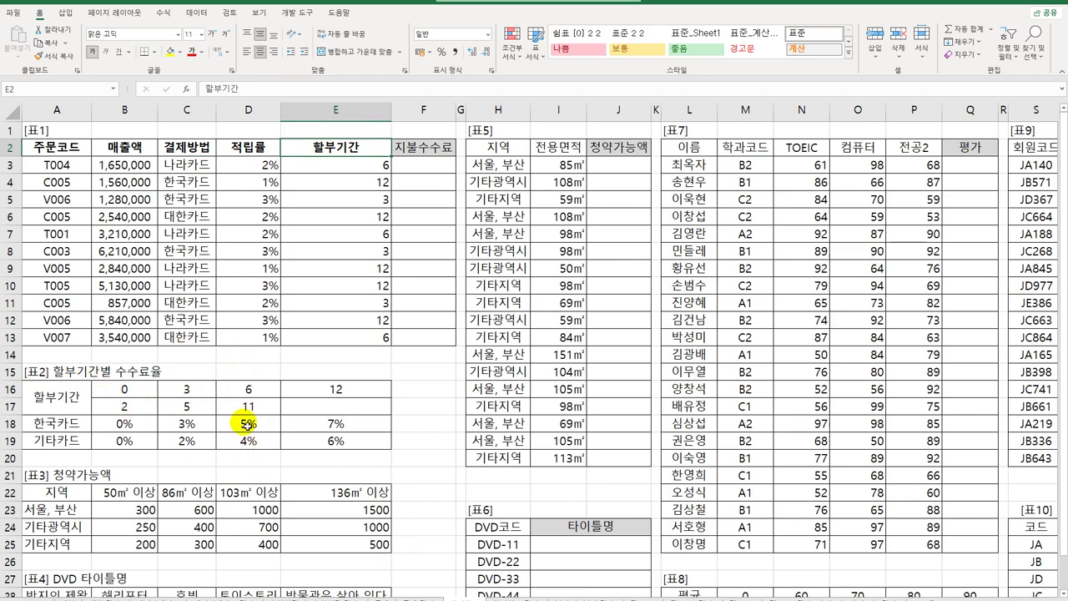
pyautogui.click(425, 169)
pyautogui.moveTo(426, 169); pyautogui.dragTo(436, 336)
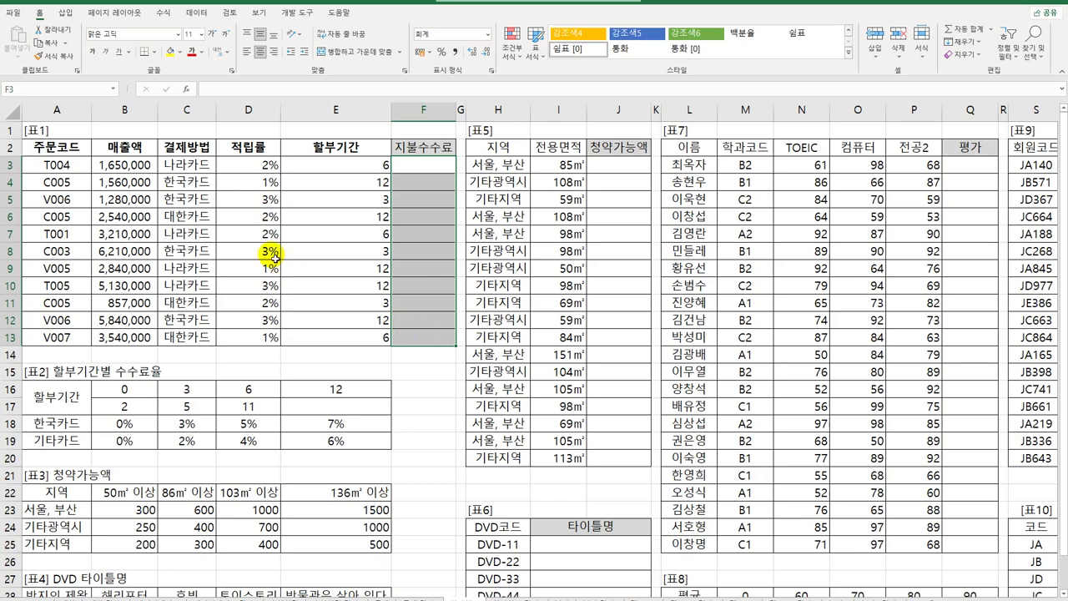
pyautogui.click(196, 158)
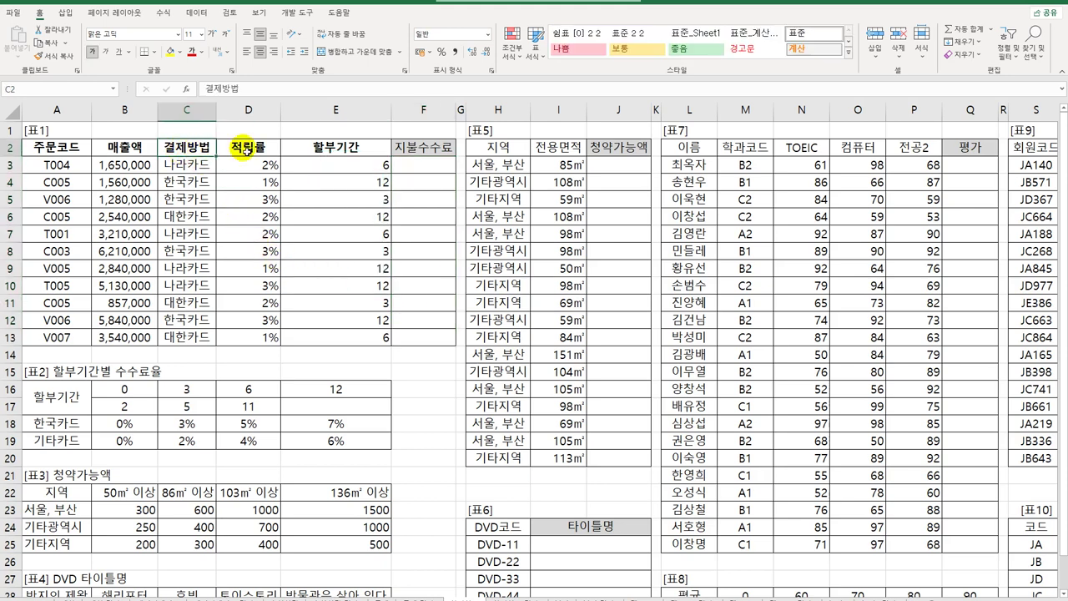
pyautogui.click(331, 151)
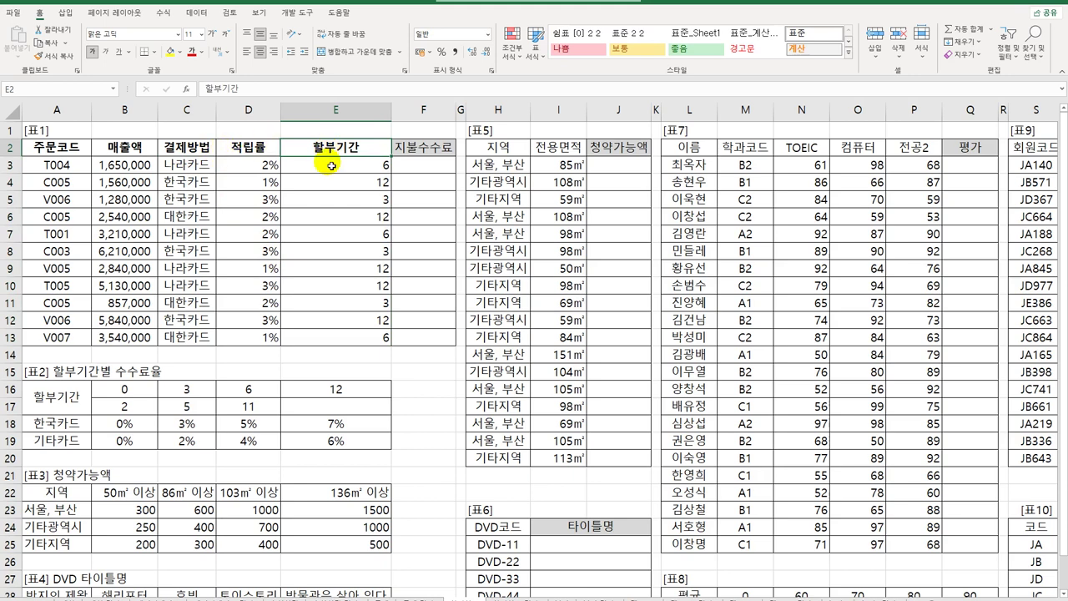
pyautogui.moveTo(87, 392); pyautogui.dragTo(319, 438)
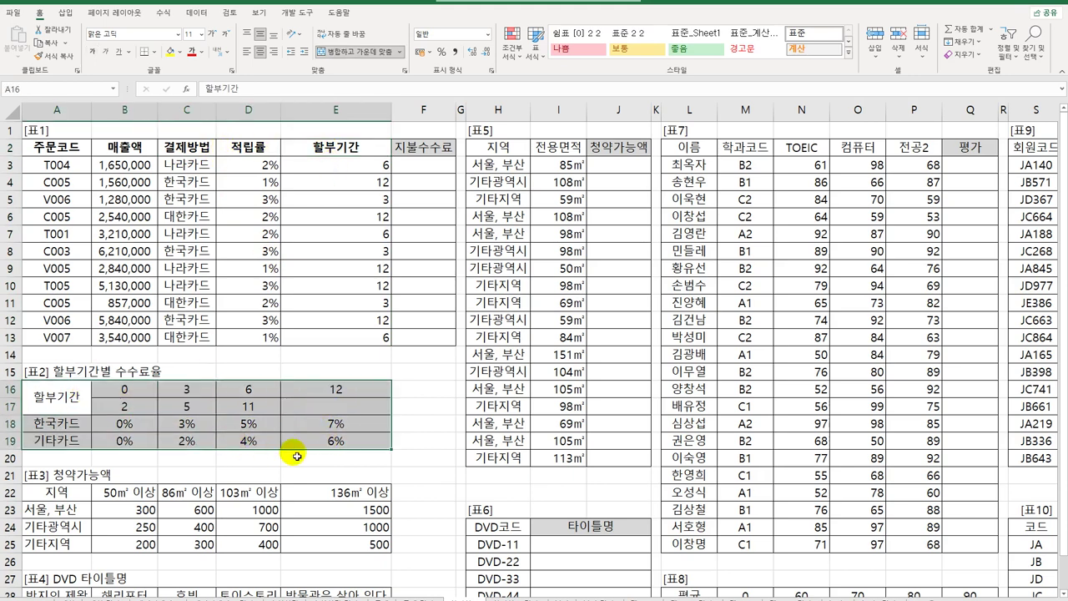
pyautogui.click(425, 174)
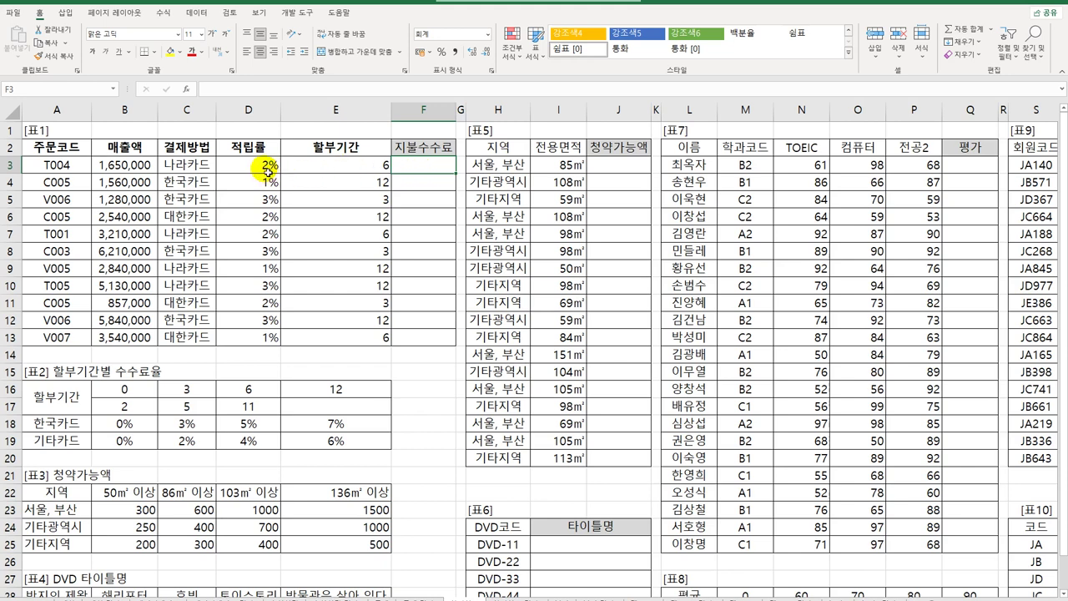
pyautogui.click(136, 165)
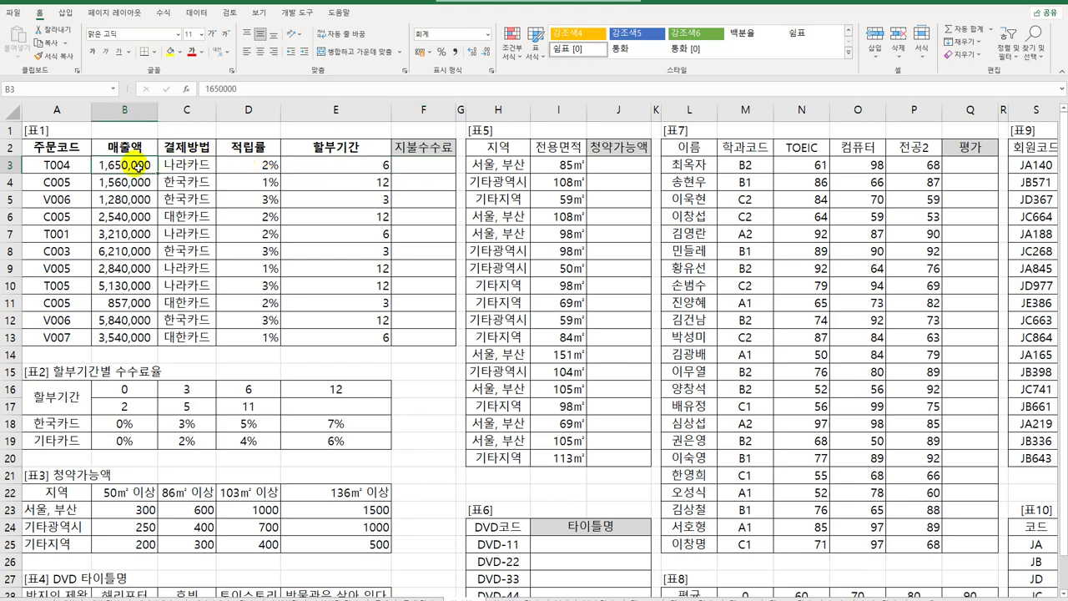
pyautogui.click(131, 424)
pyautogui.moveTo(131, 425); pyautogui.dragTo(365, 445)
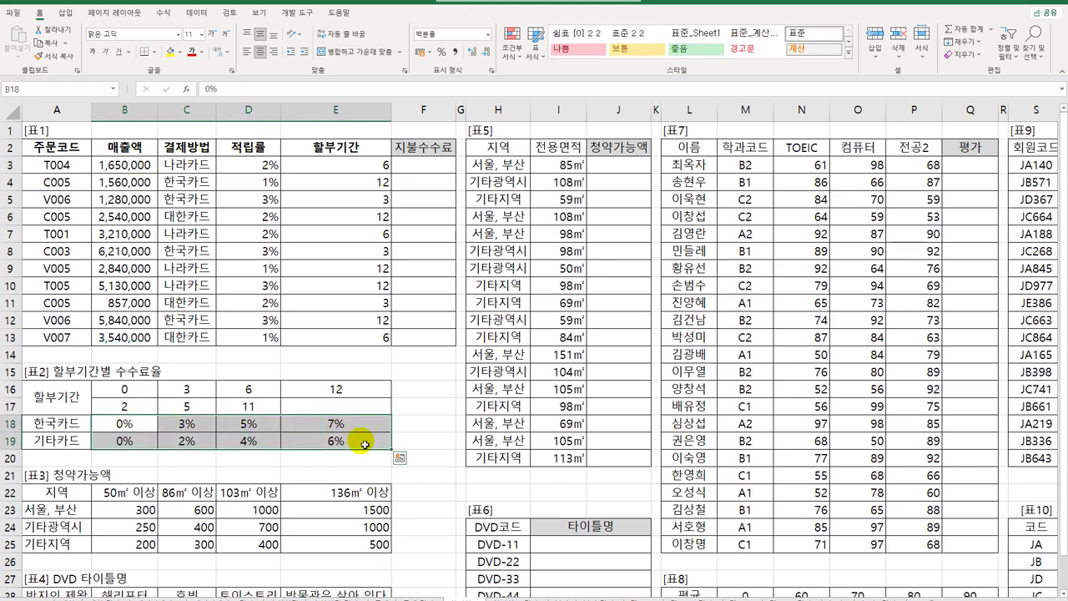
pyautogui.click(425, 167)
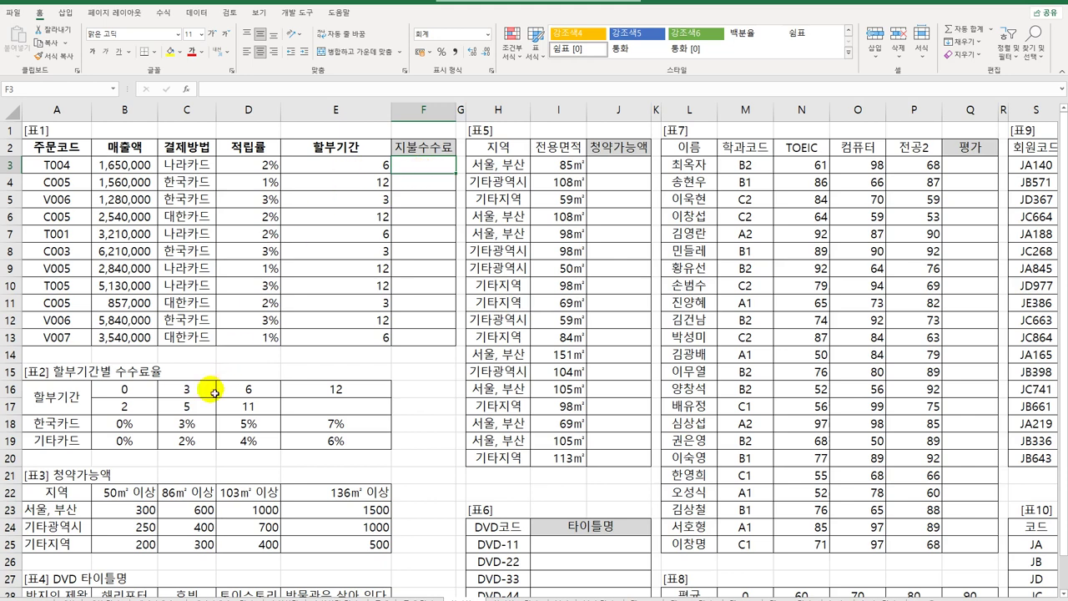
# - Compare the installment periods and payment methods in 표1 with the period headings and the 한국카드 and 기타카드 rate rows in 표2
pyautogui.moveTo(121, 390); pyautogui.dragTo(319, 394)
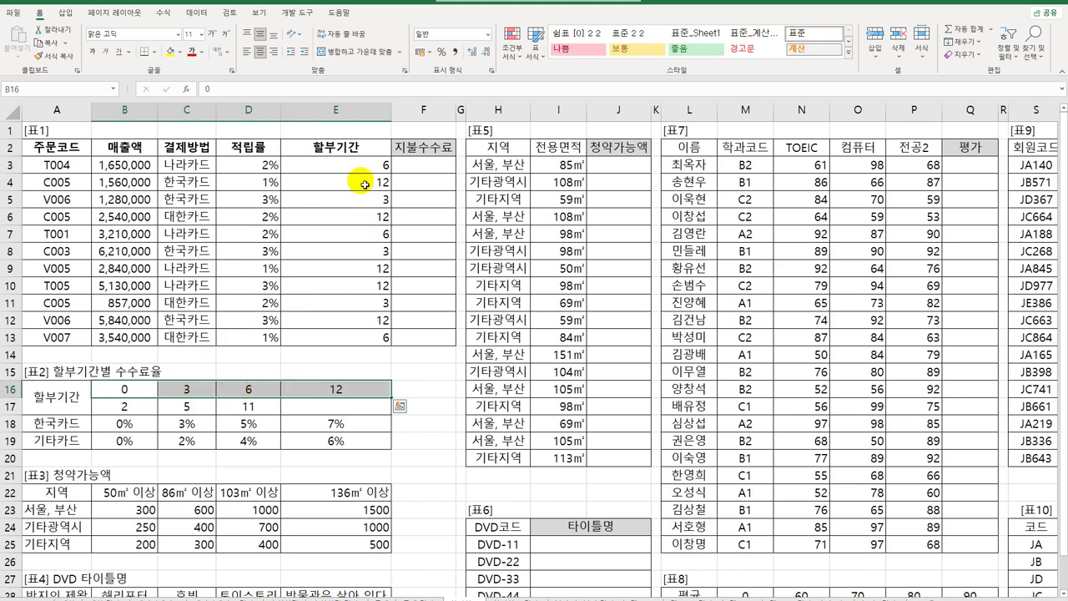
pyautogui.moveTo(360, 166); pyautogui.dragTo(359, 337)
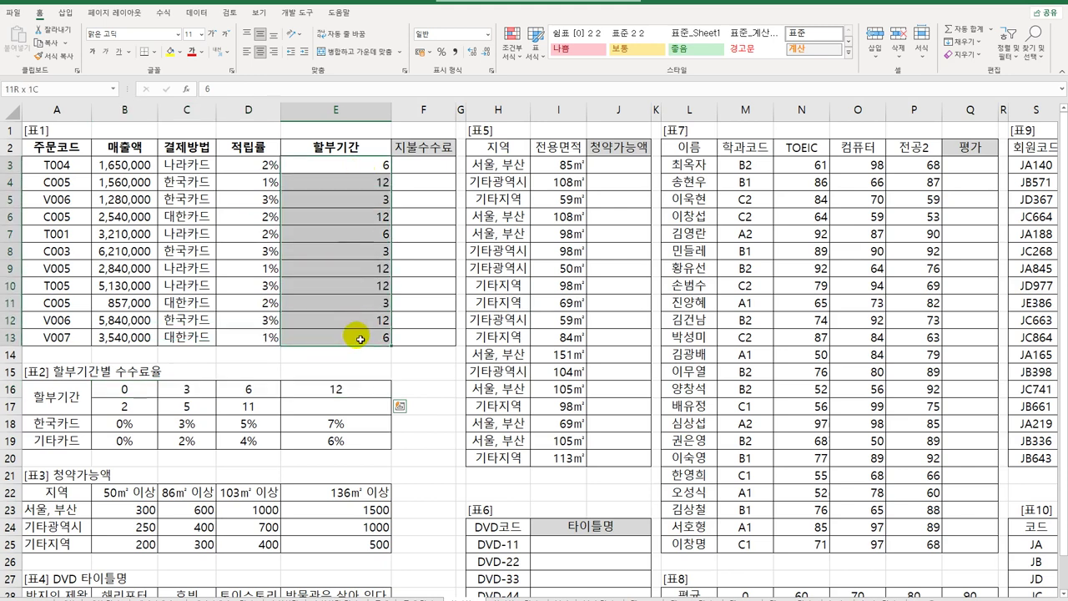
pyautogui.moveTo(143, 388); pyautogui.dragTo(328, 395)
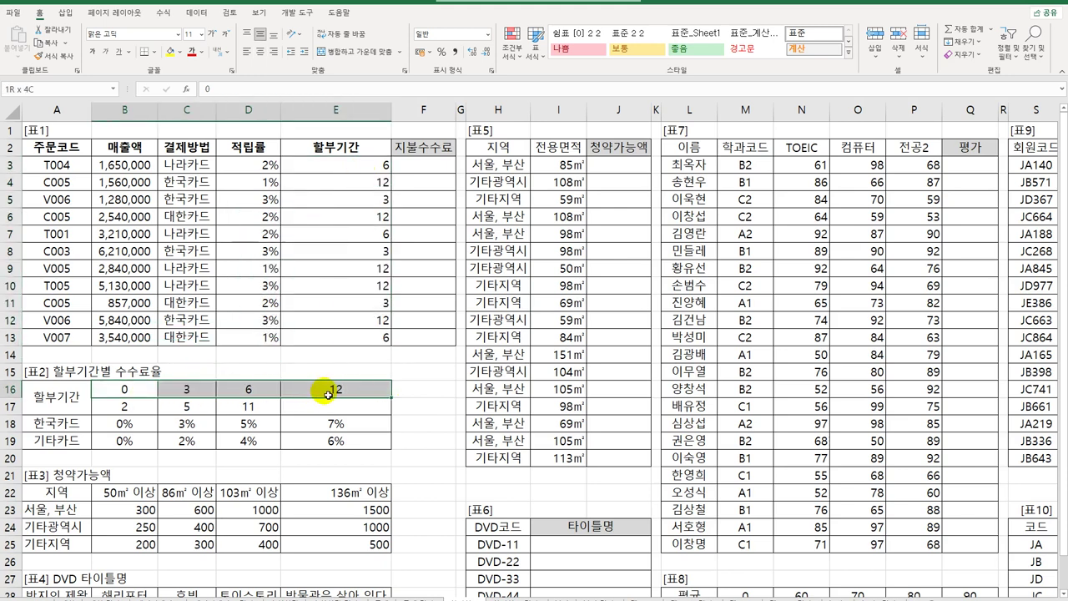
pyautogui.moveTo(135, 425); pyautogui.dragTo(324, 432)
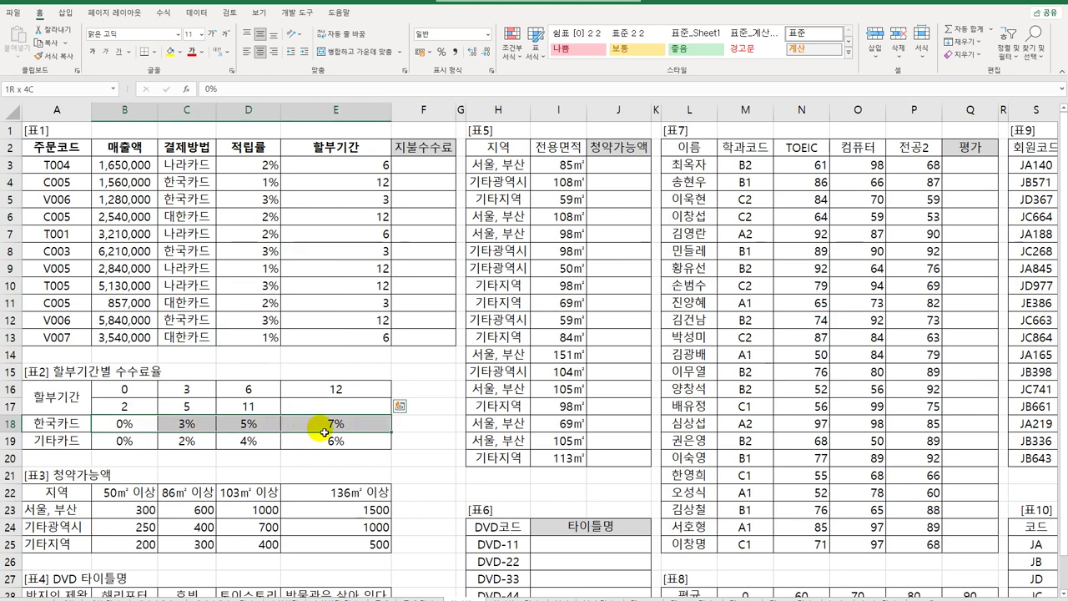
pyautogui.moveTo(127, 442); pyautogui.dragTo(314, 443)
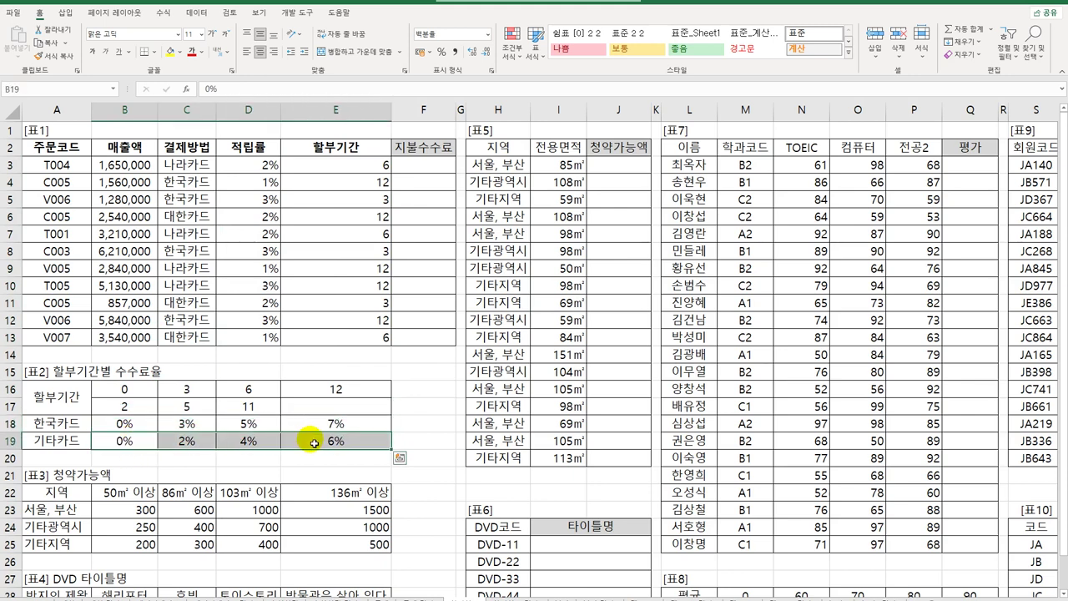
pyautogui.click(120, 445)
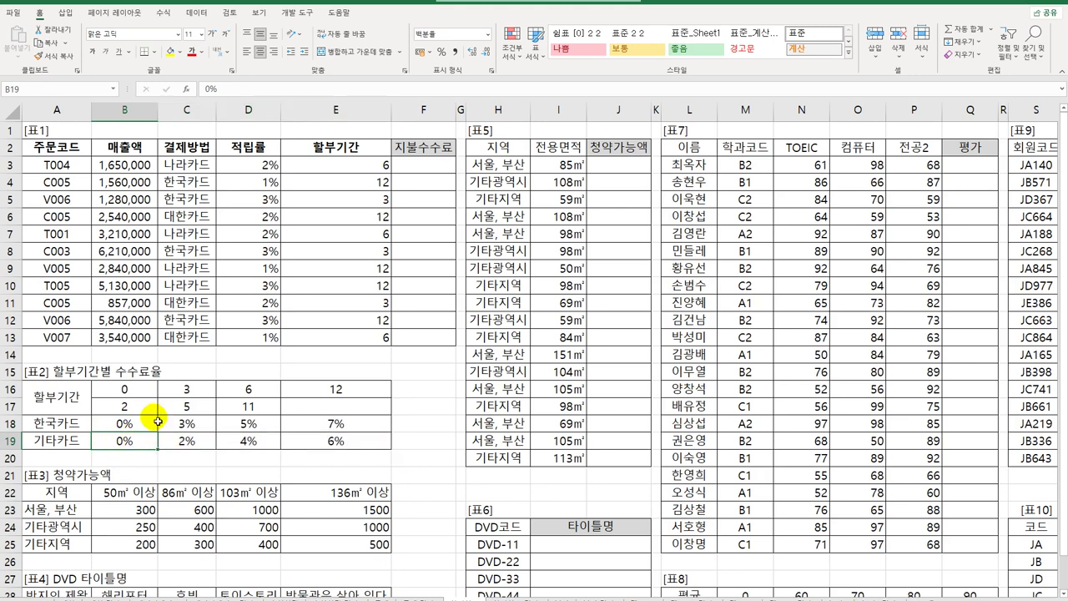
pyautogui.click(433, 170)
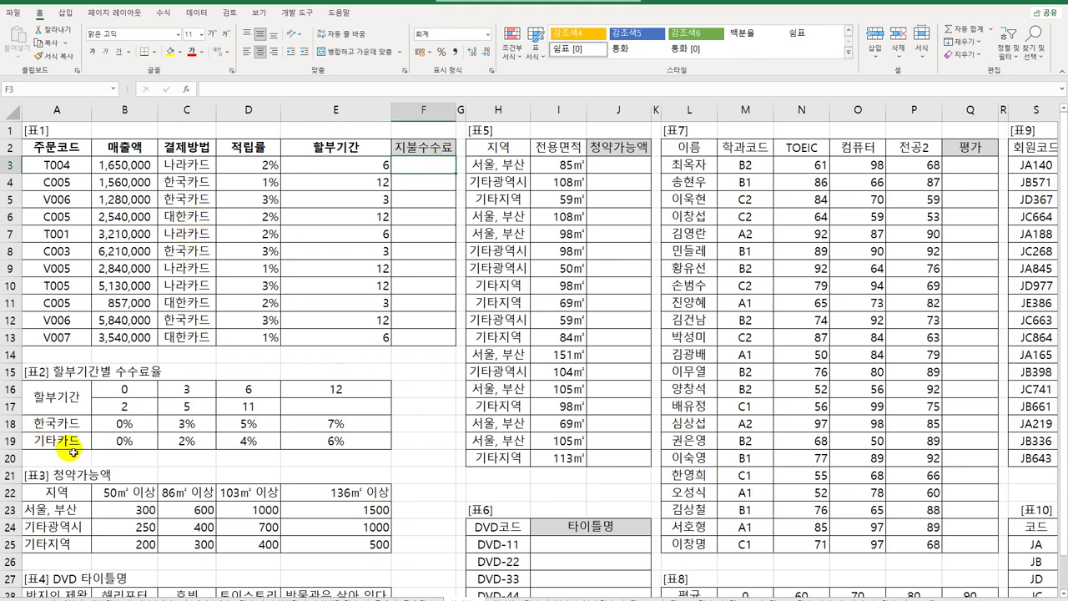
pyautogui.click(197, 177)
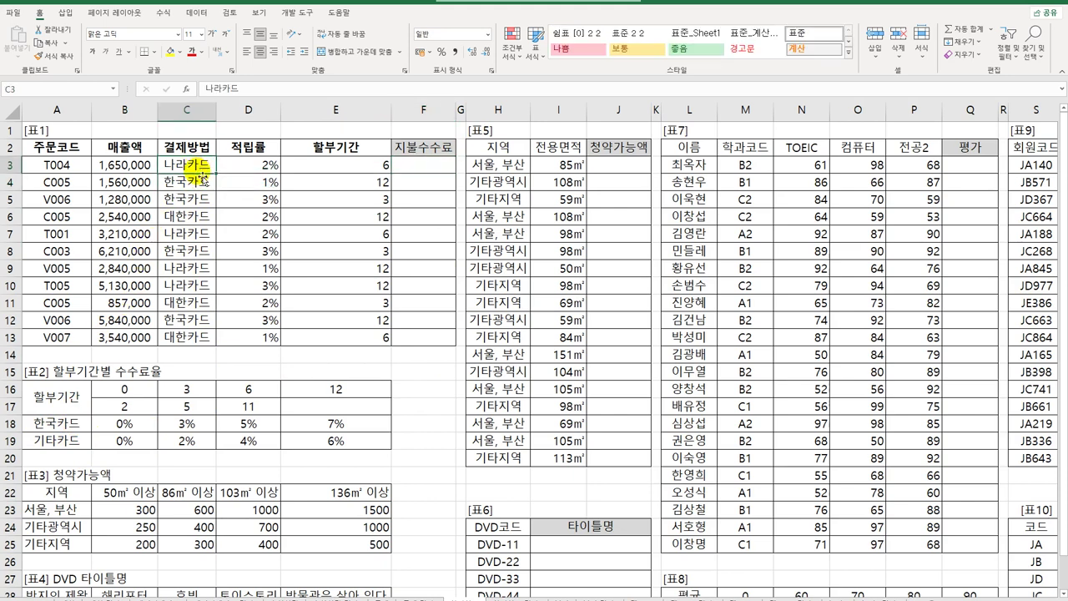
pyautogui.click(197, 216)
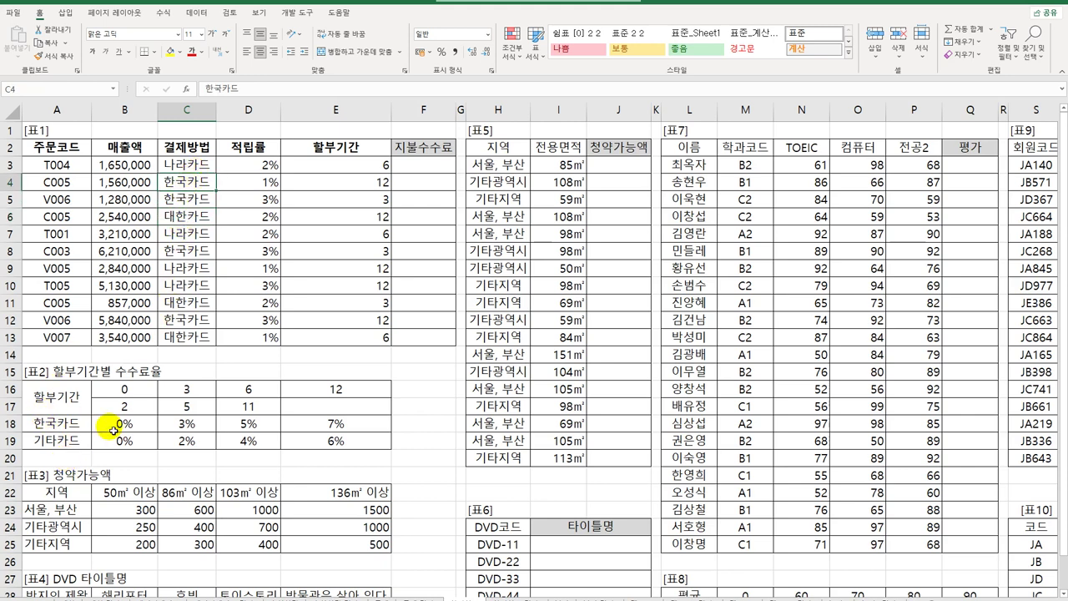
pyautogui.moveTo(109, 423); pyautogui.dragTo(342, 425)
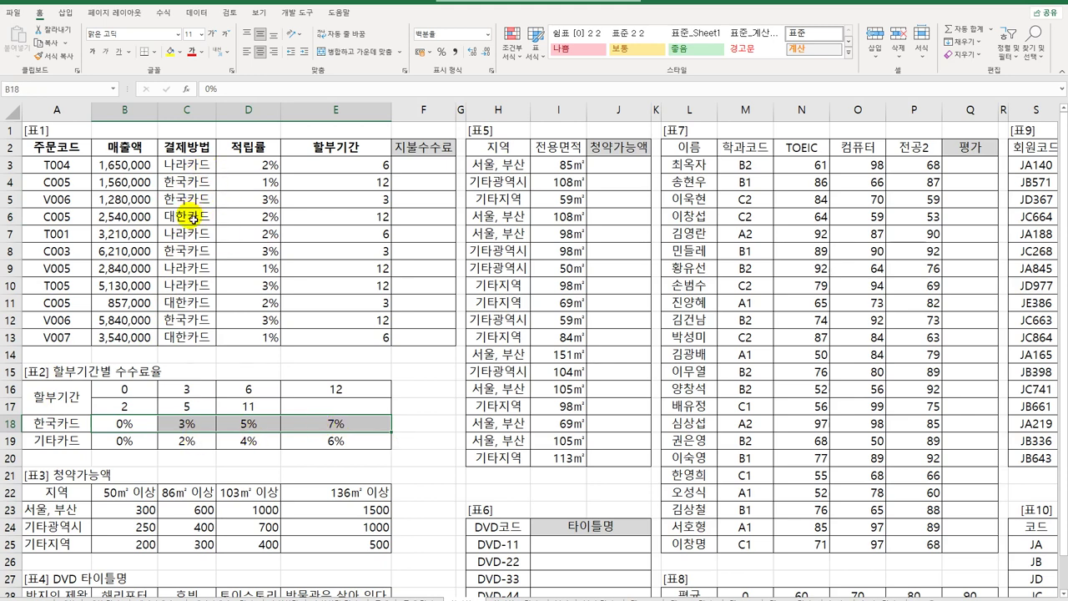
pyautogui.moveTo(116, 441); pyautogui.dragTo(333, 441)
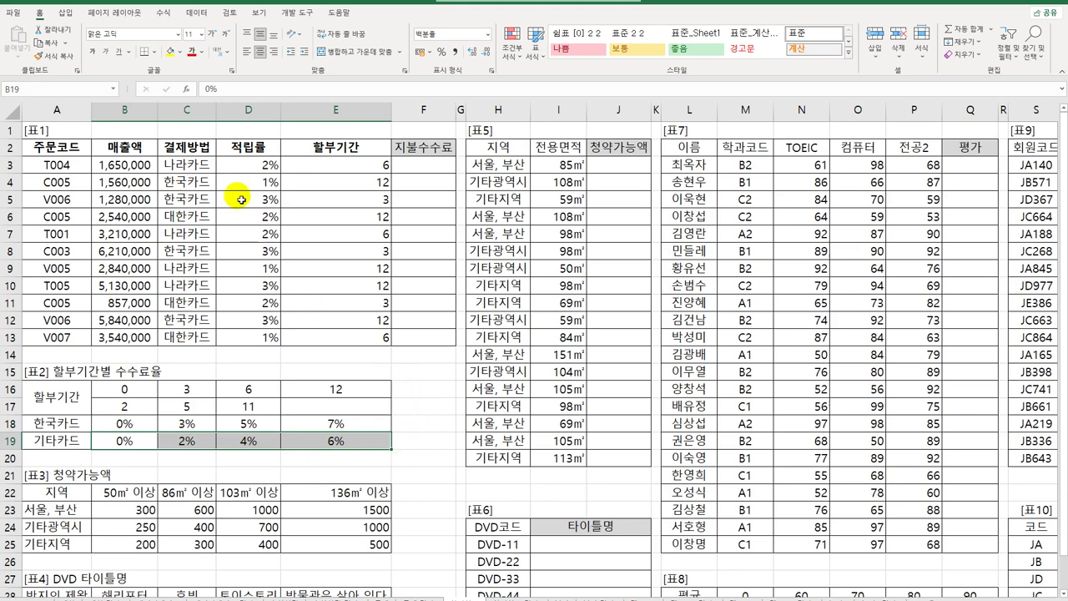
# - List the card names 한국카드, 대한카드 and 나라카드 in cells F17 to F19 beside 표2
pyautogui.click(438, 405)
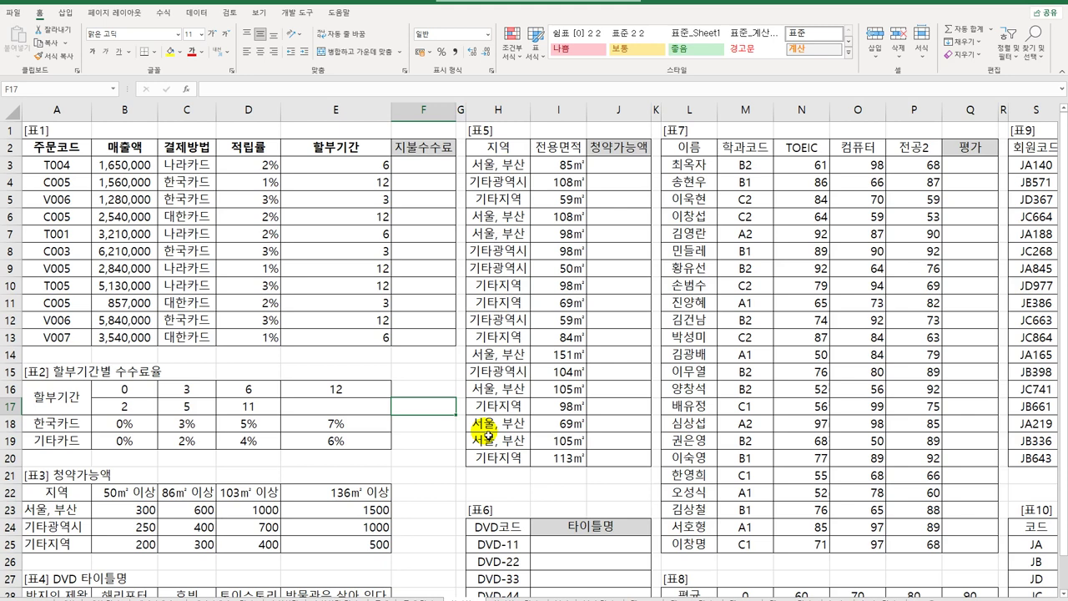
pyautogui.write('한국카드')
pyautogui.press('Return')
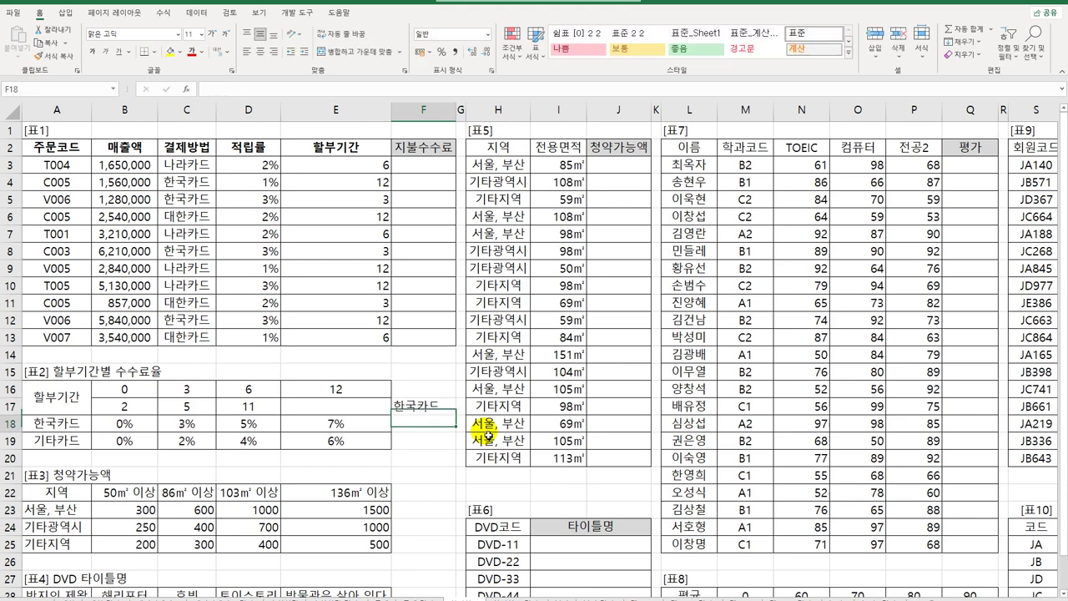
pyautogui.write('대한카드')
pyautogui.press('Return')
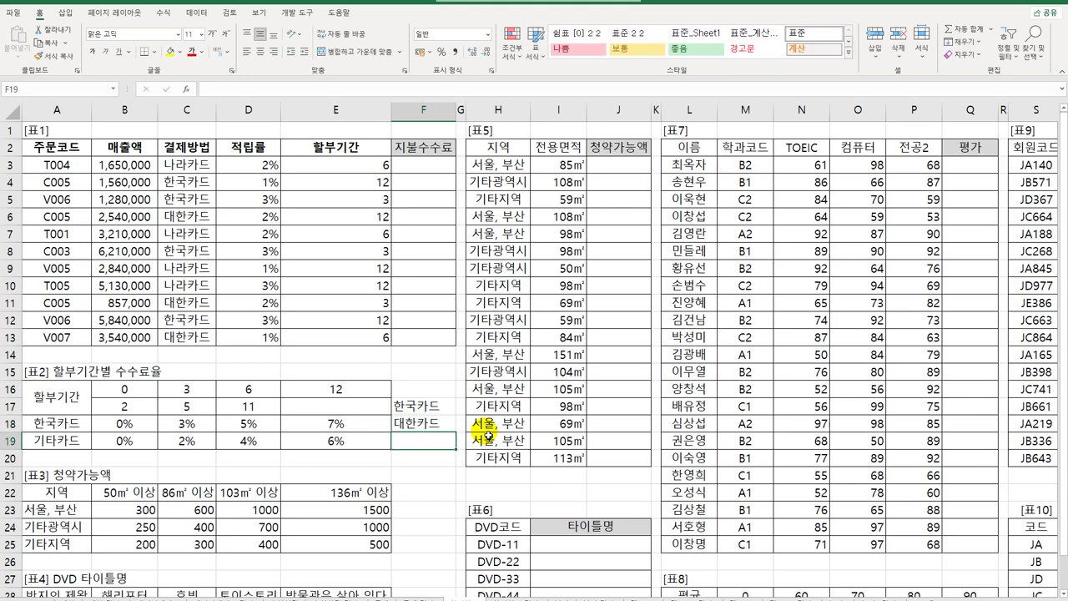
pyautogui.write('나라카드')
pyautogui.press('Return')
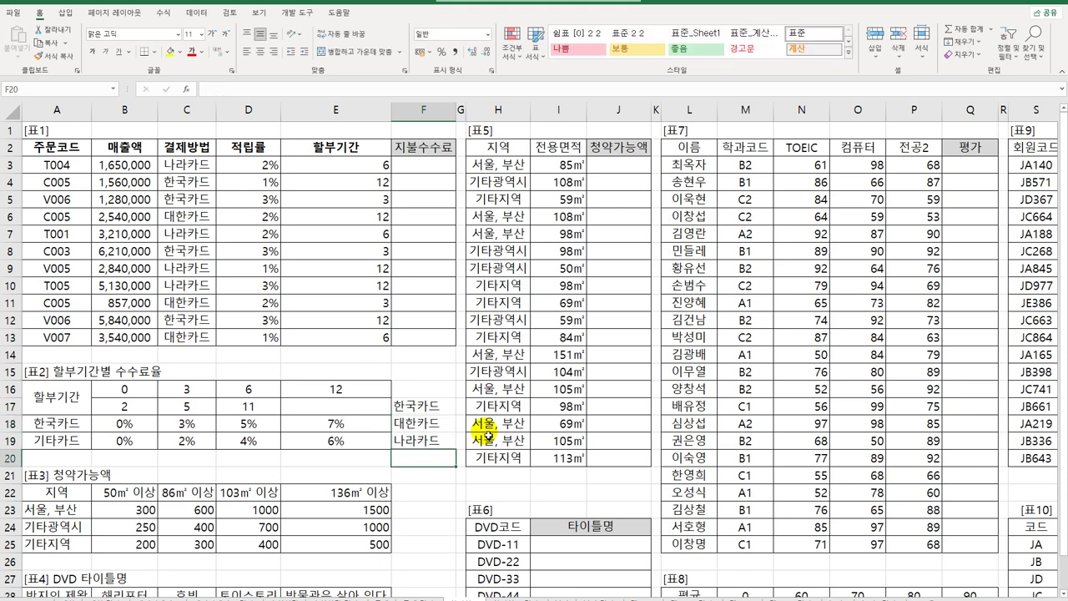
# - Check which rate row of 표2, 한국카드 or 기타카드, applies to each card name listed beside it
pyautogui.click(107, 424)
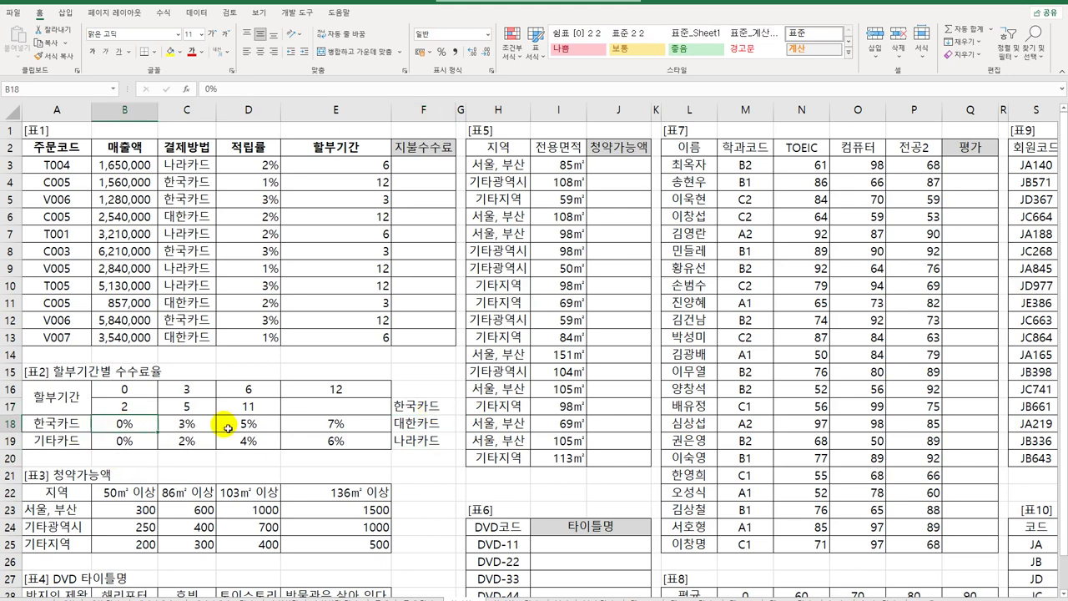
pyautogui.moveTo(228, 428); pyautogui.dragTo(302, 431)
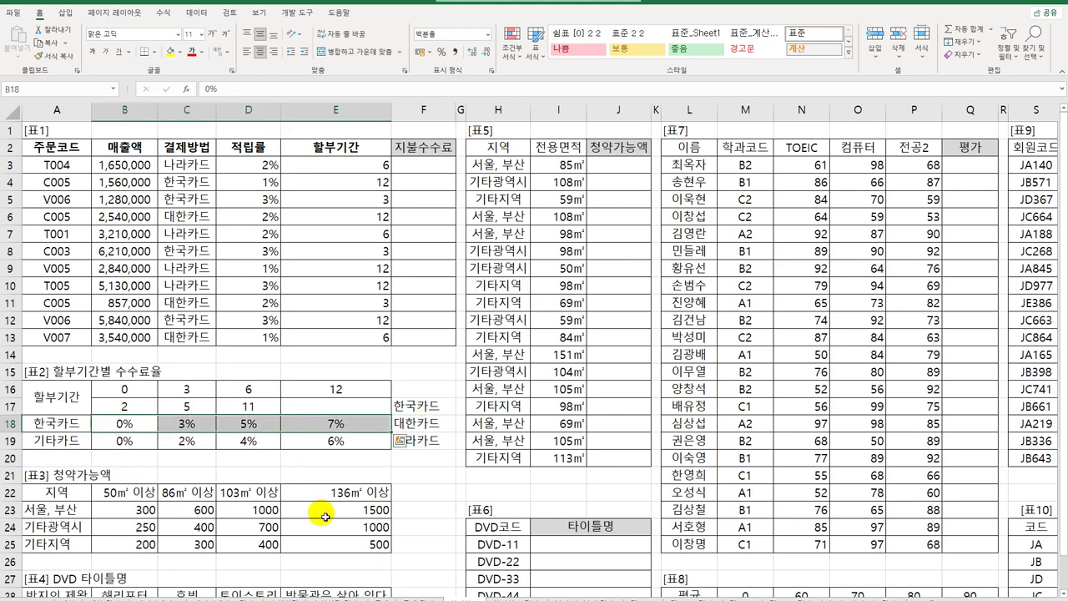
pyautogui.moveTo(448, 426); pyautogui.dragTo(451, 444)
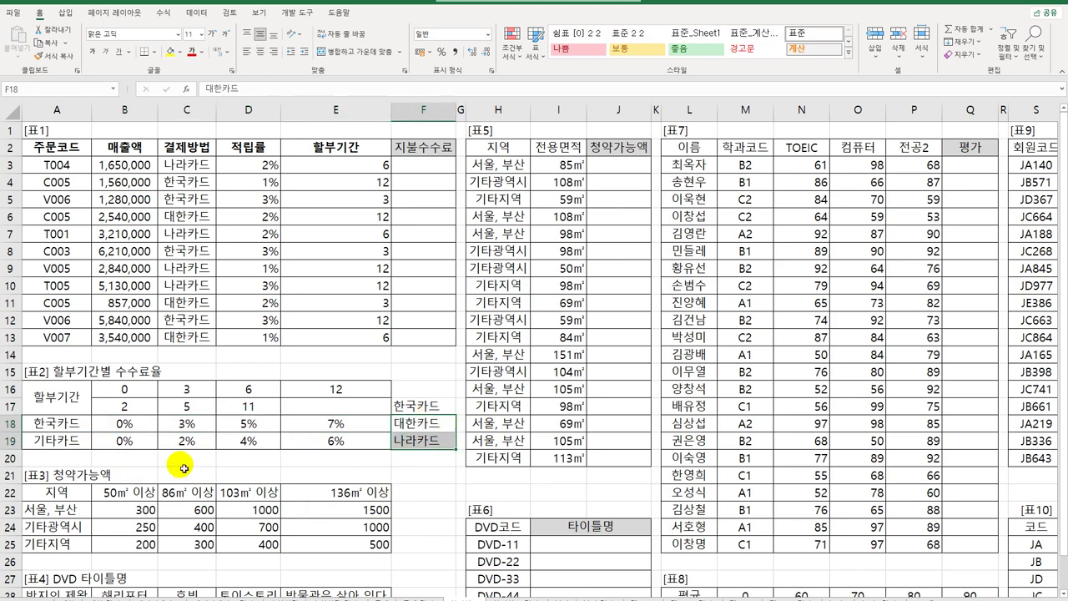
pyautogui.moveTo(125, 439); pyautogui.dragTo(324, 461)
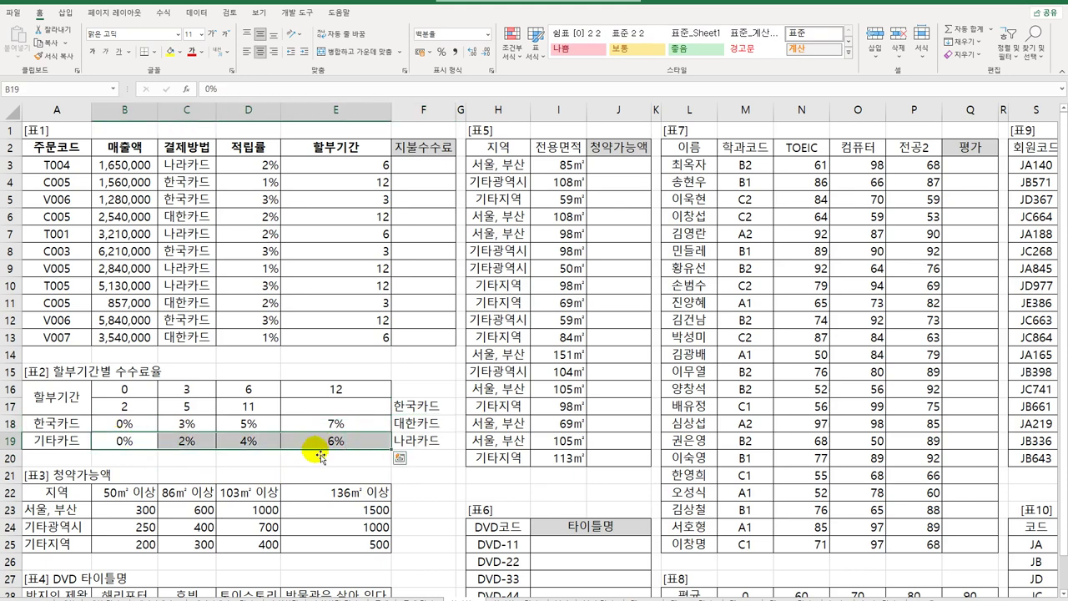
pyautogui.click(421, 174)
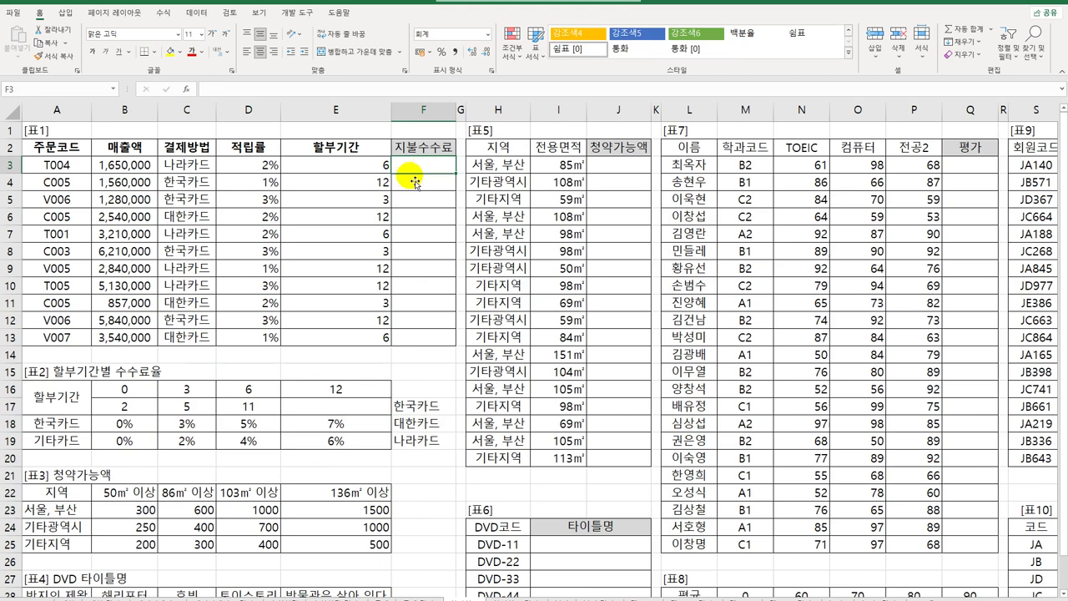
pyautogui.moveTo(64, 421); pyautogui.dragTo(66, 438)
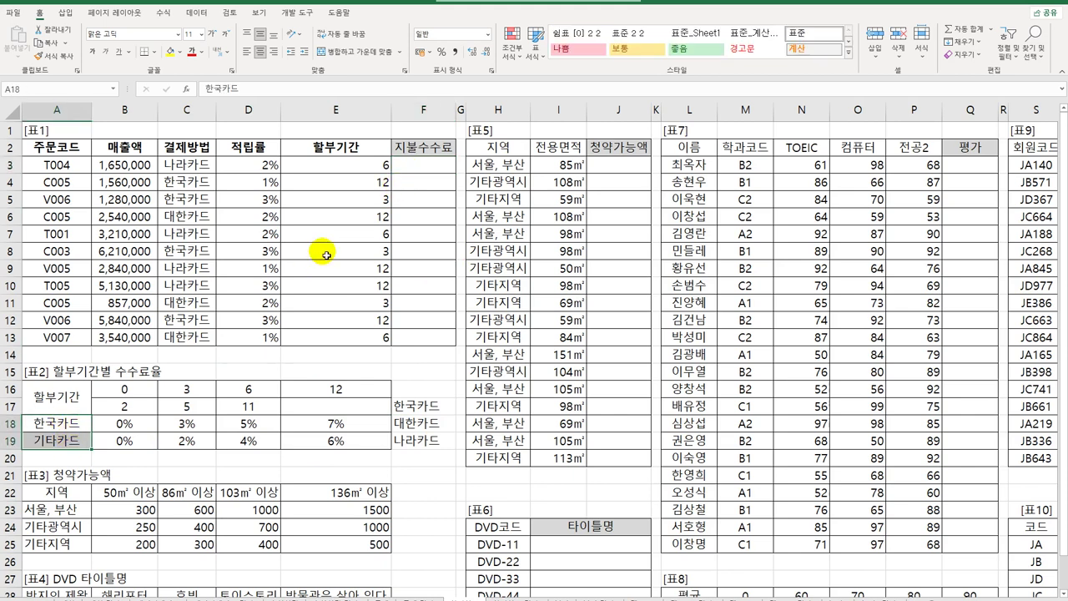
# - Enter a MATCH formula in F3 that looks up C3 in $A$18:$A$19 with match type -1
pyautogui.click(420, 170)
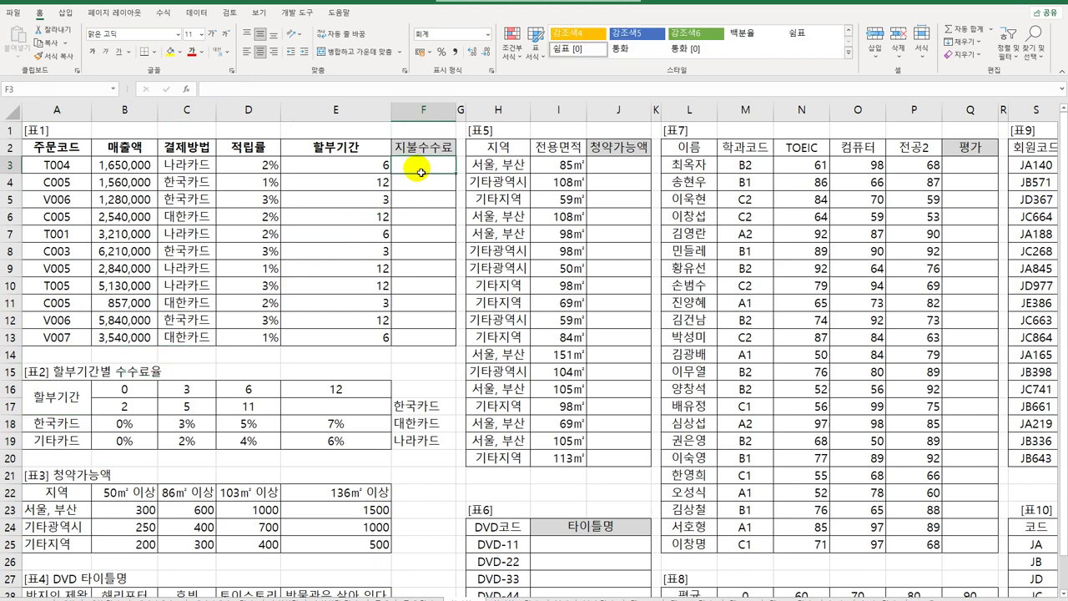
pyautogui.write('=')
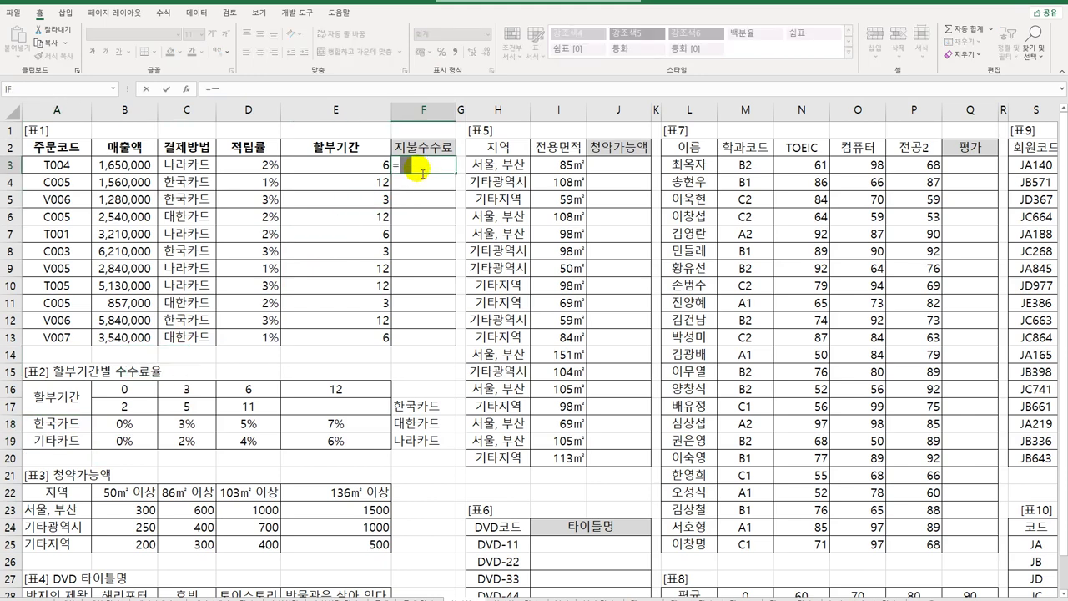
pyautogui.write('MATCH(')
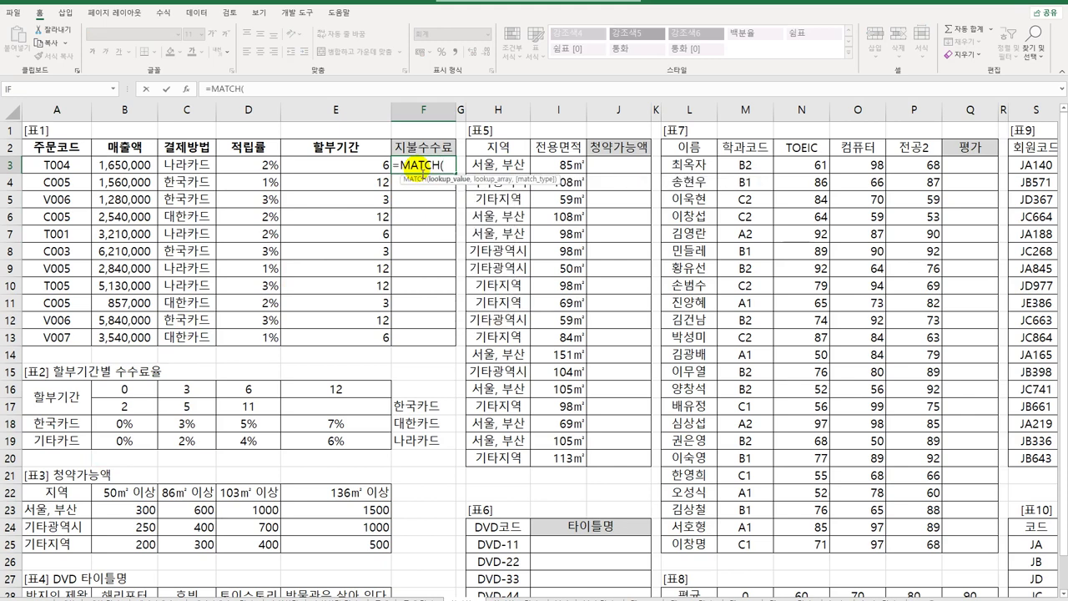
pyautogui.click(197, 167)
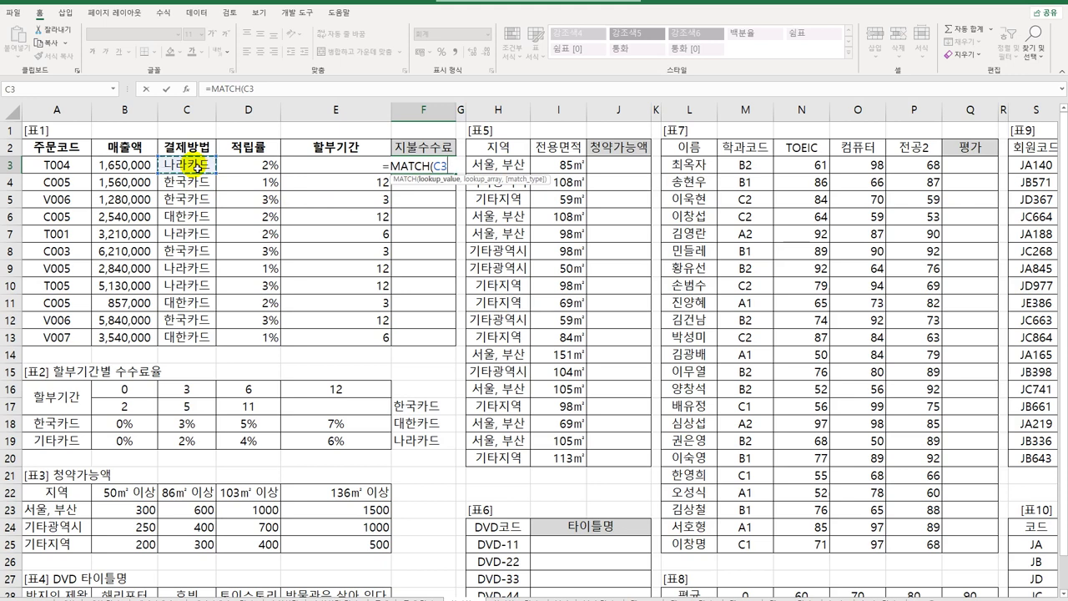
pyautogui.write(',')
pyautogui.moveTo(72, 421); pyautogui.dragTo(70, 438)
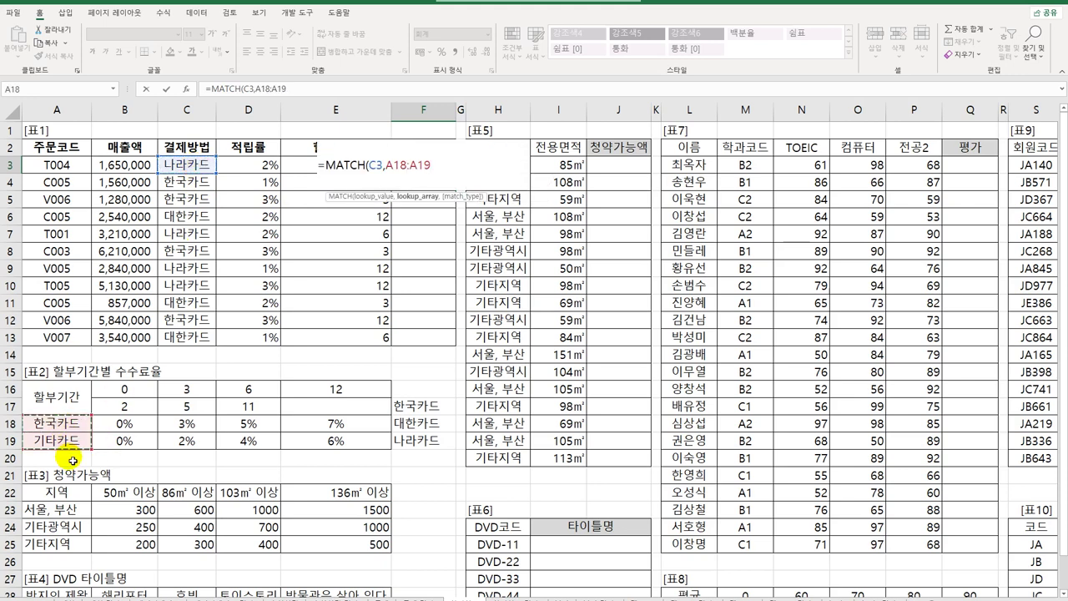
pyautogui.press('F4')
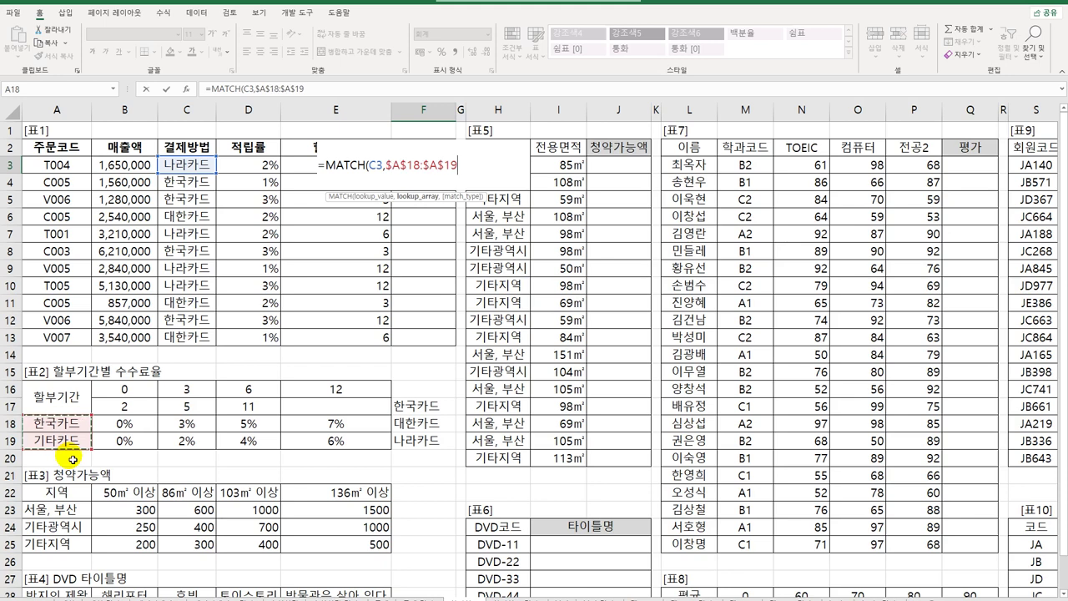
pyautogui.write(',-')
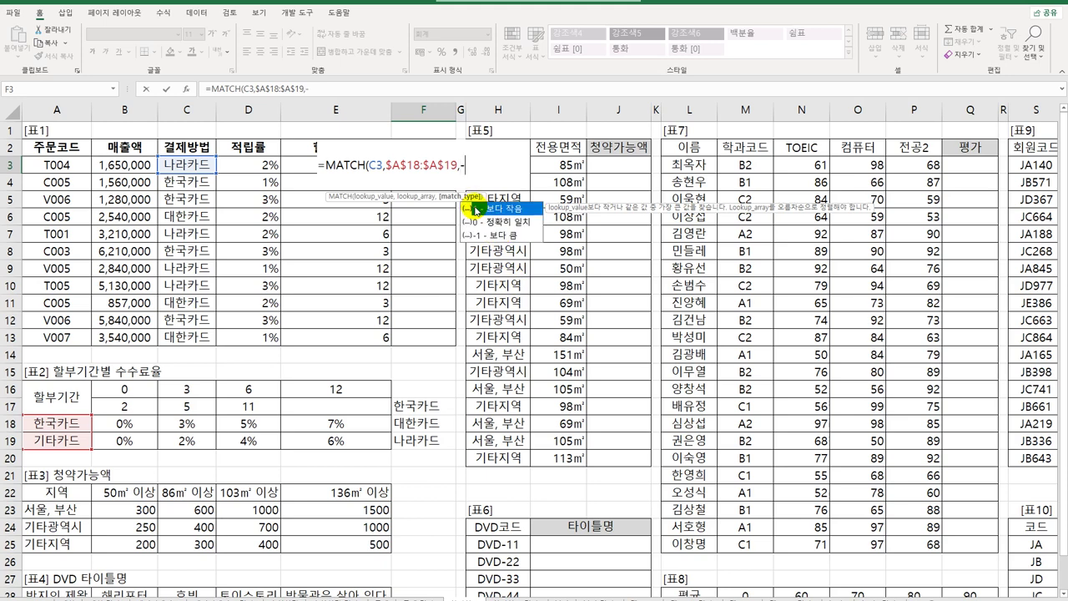
pyautogui.write('1)')
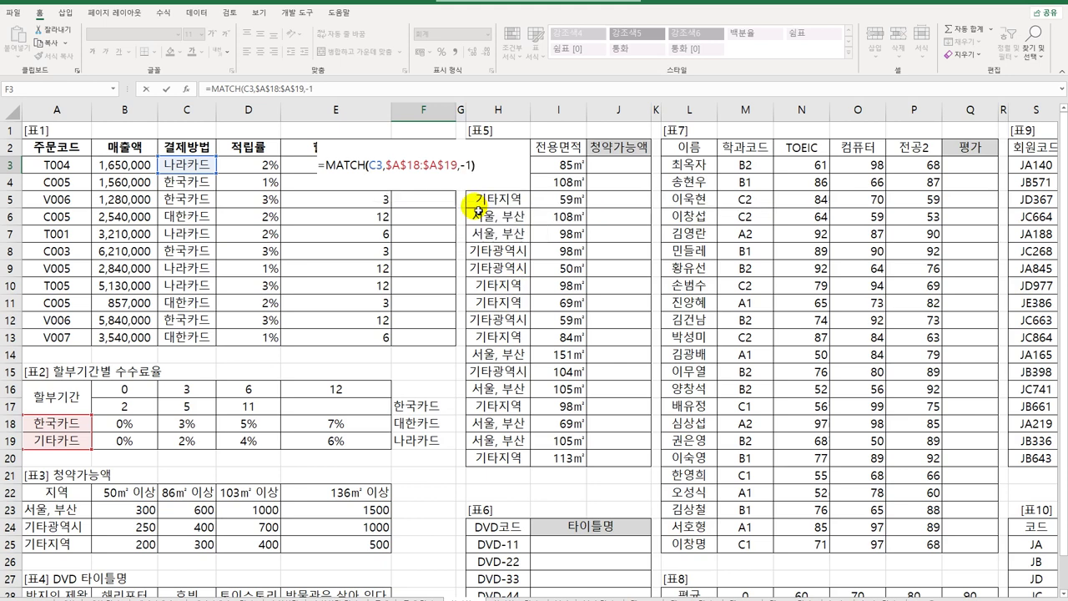
pyautogui.press('Return')
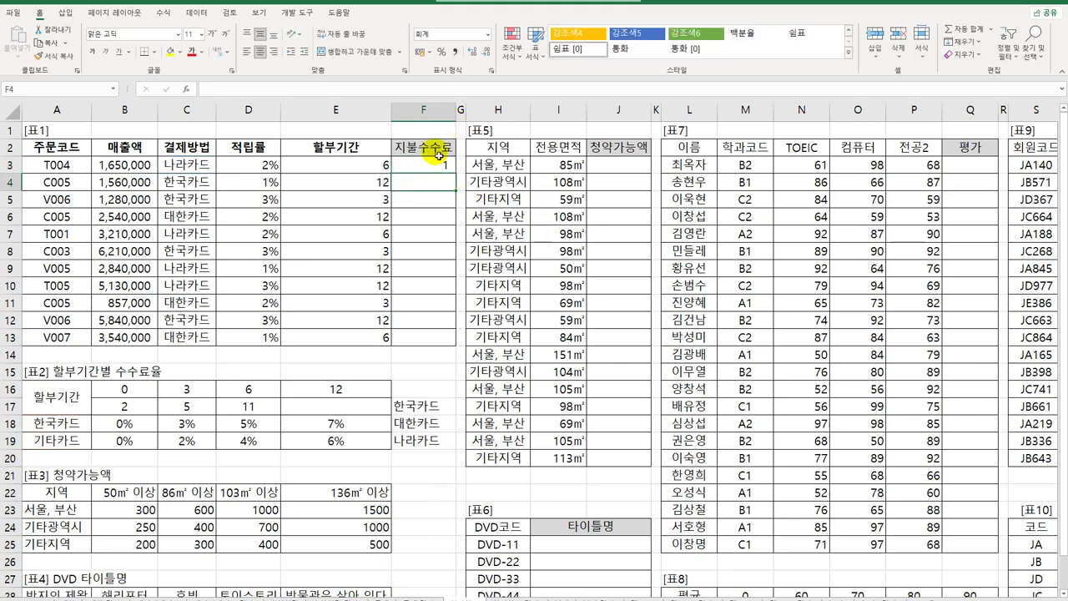
# - Check the order of 한국카드 and 기타카드 in 표2, and try match type 1 in F3's MATCH formula
pyautogui.click(50, 424)
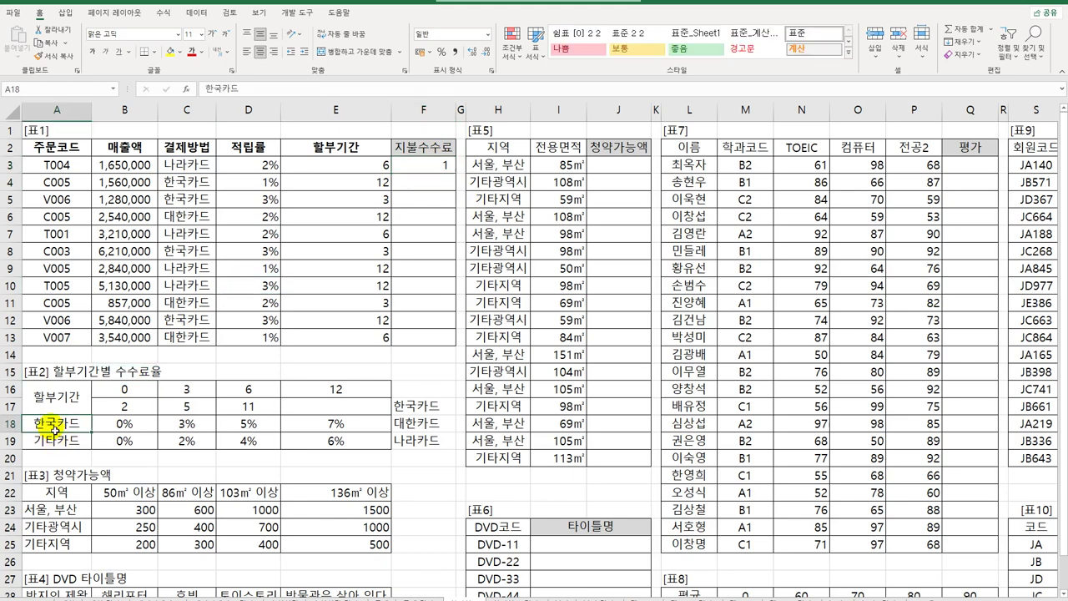
pyautogui.moveTo(47, 424); pyautogui.dragTo(52, 444)
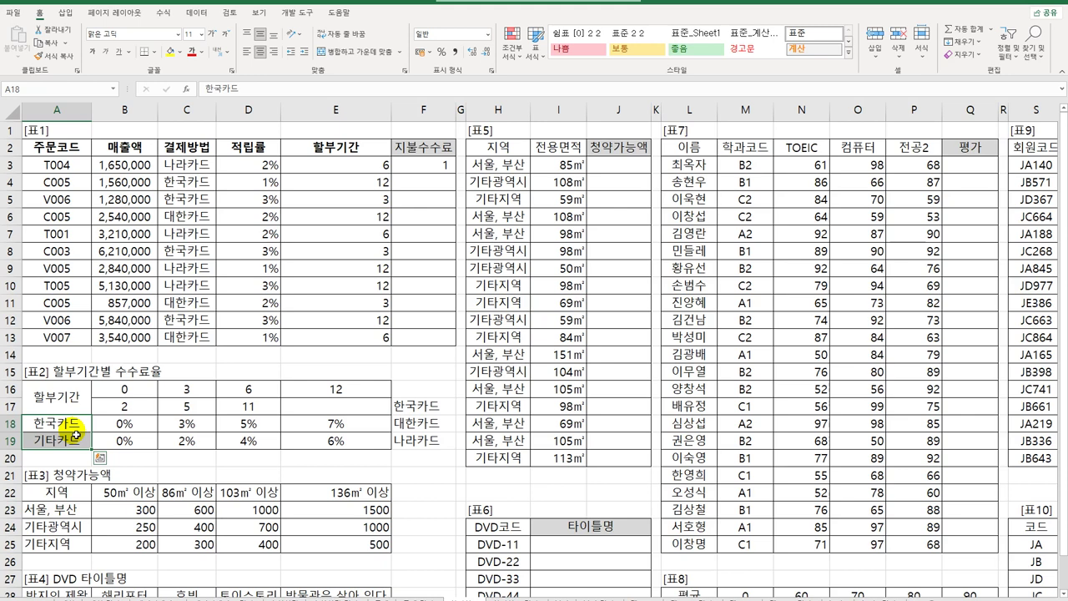
pyautogui.click(74, 444)
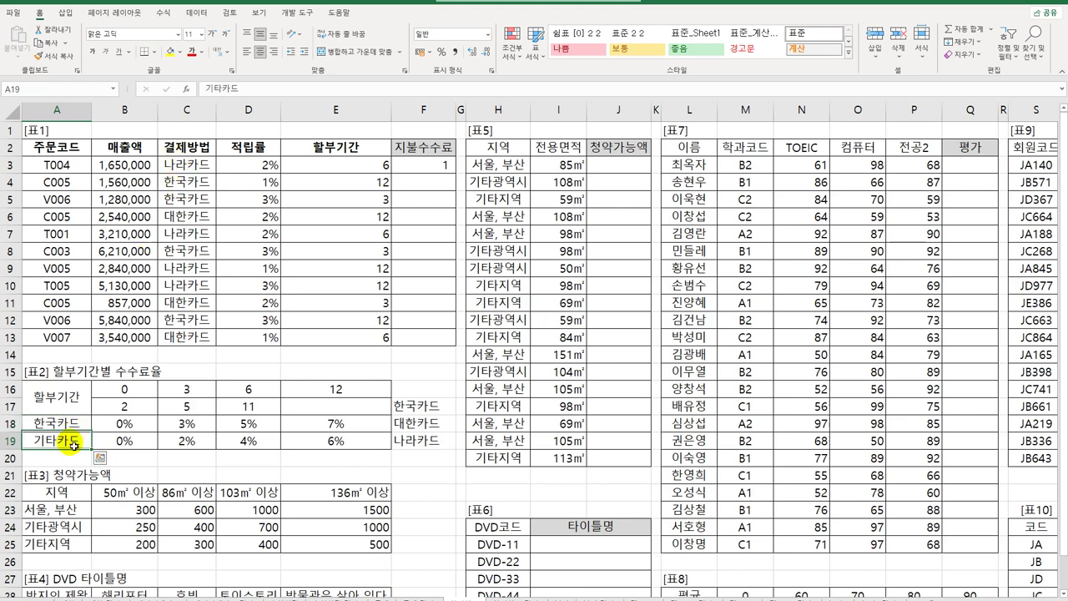
pyautogui.click(71, 423)
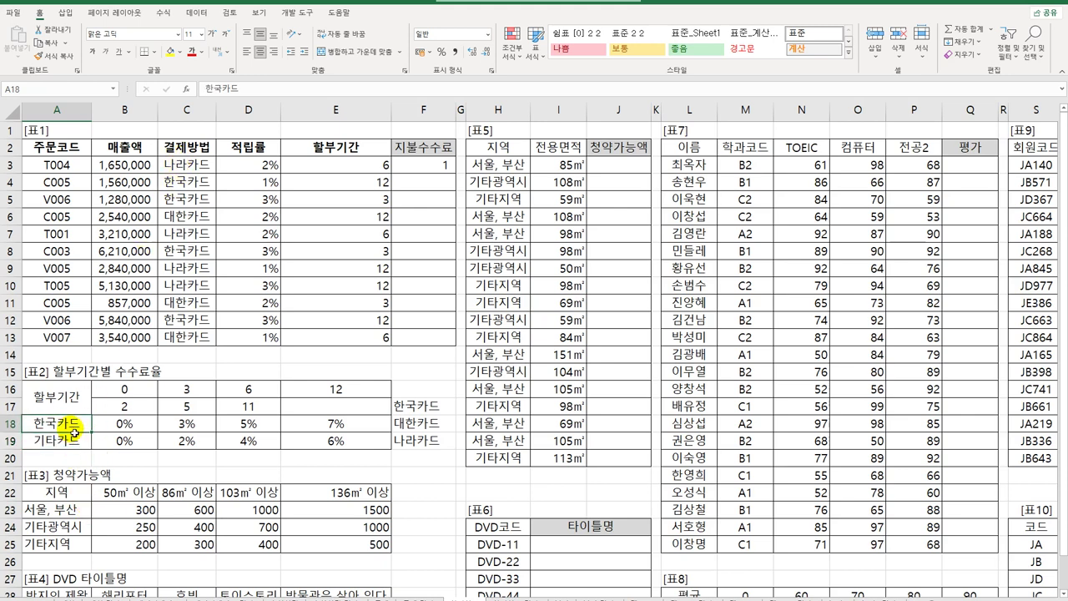
pyautogui.click(440, 171)
pyautogui.doubleClick(441, 171)
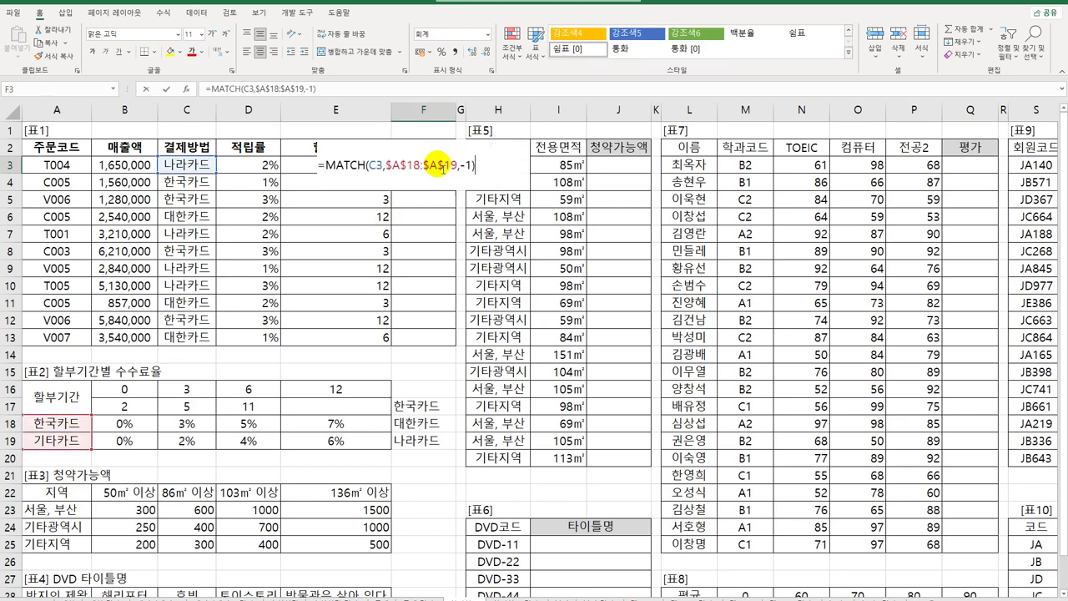
pyautogui.click(465, 169)
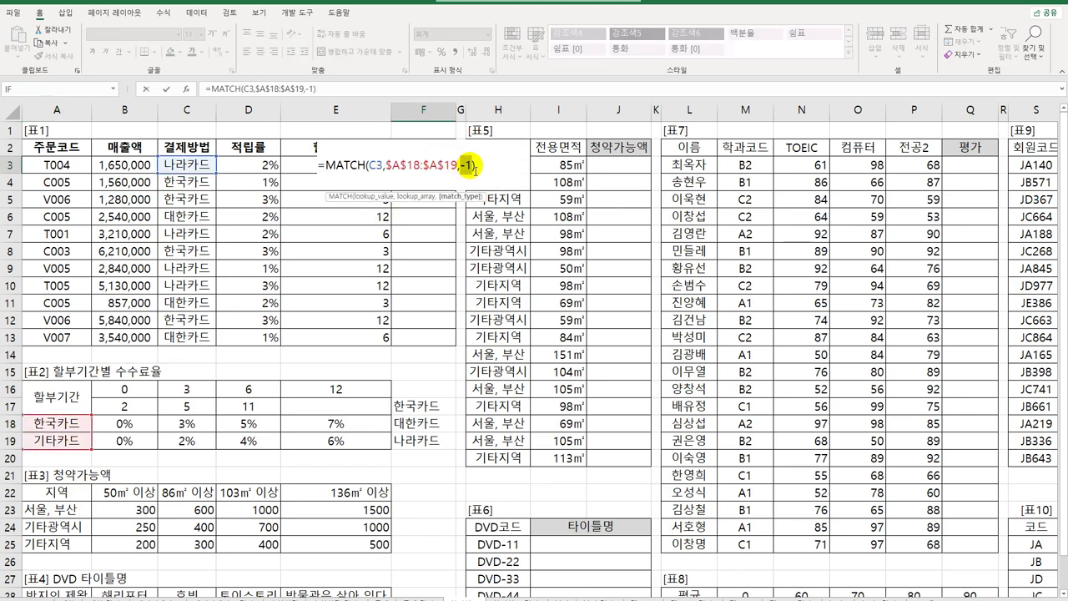
pyautogui.write('1')
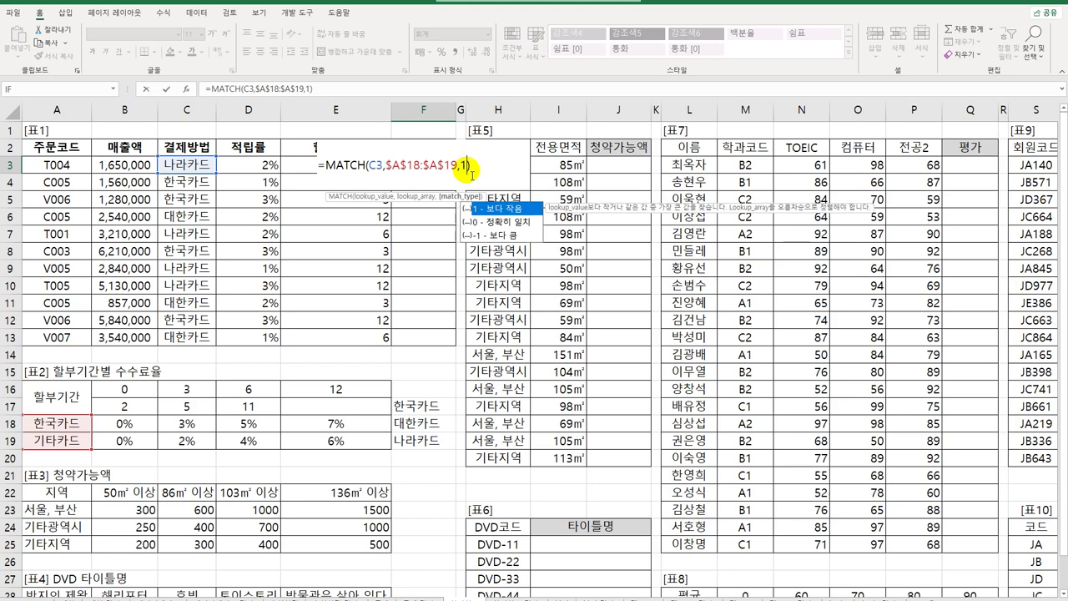
pyautogui.press('Return')
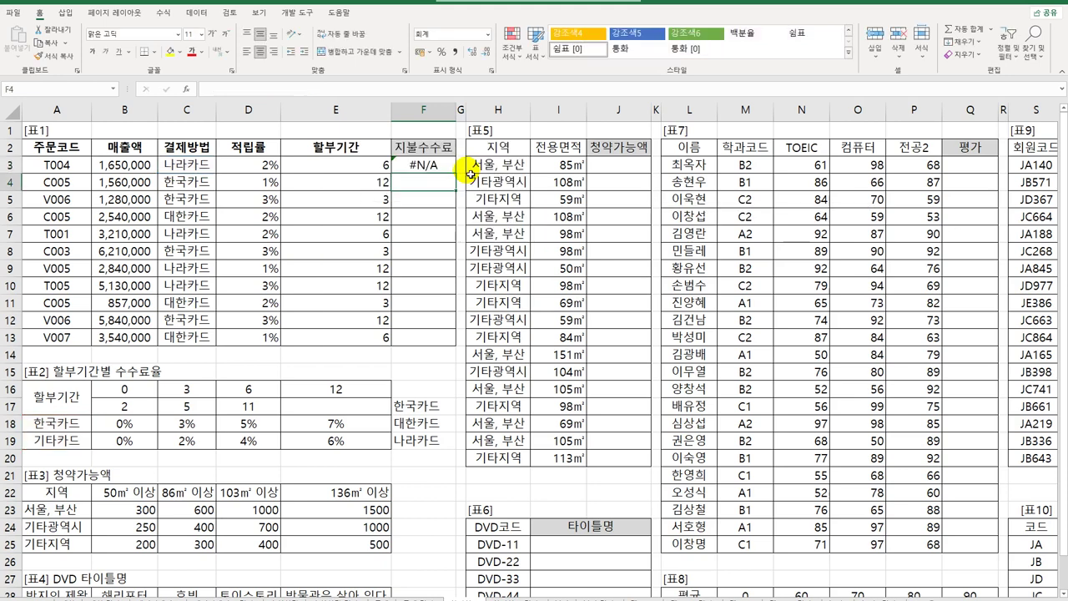
pyautogui.click(422, 170)
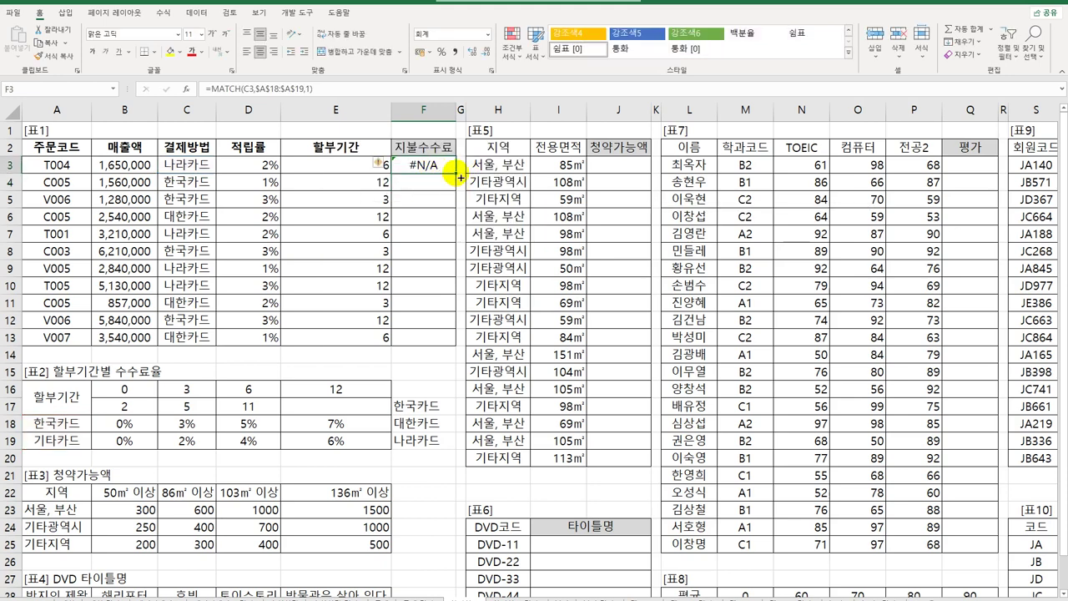
pyautogui.moveTo(459, 176)
pyautogui.mouseDown()
pyautogui.moveTo(453, 334)
pyautogui.moveTo(456, 170)
pyautogui.mouseUp()
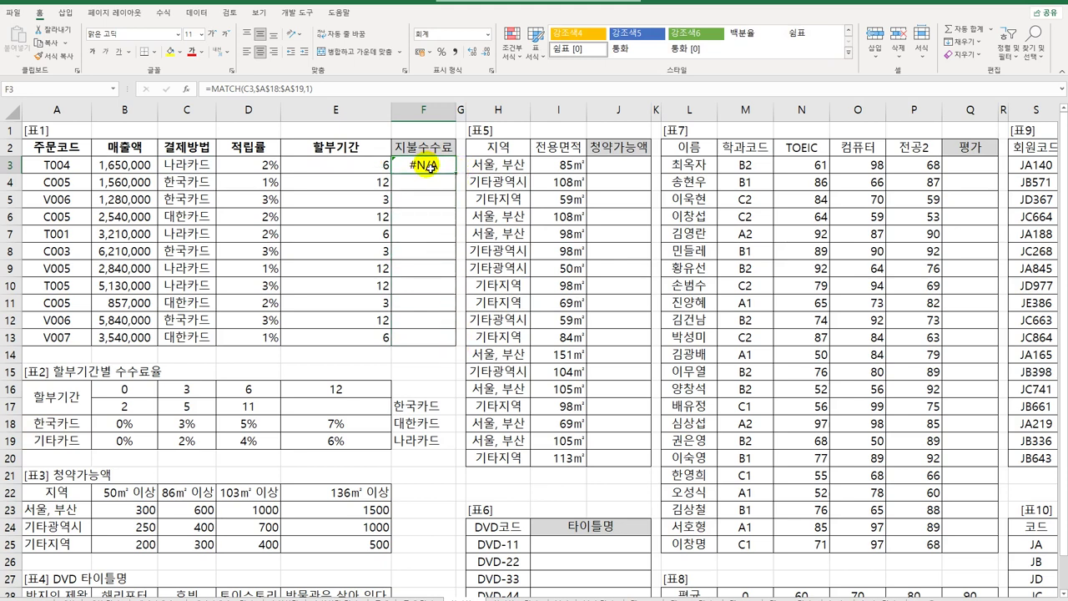
# - Replace the lookup range in F3's MATCH formula with the array constant {"한국카드","기타카드"} and set the match type to -1
pyautogui.doubleClick(427, 166)
pyautogui.moveTo(386, 165); pyautogui.dragTo(471, 165)
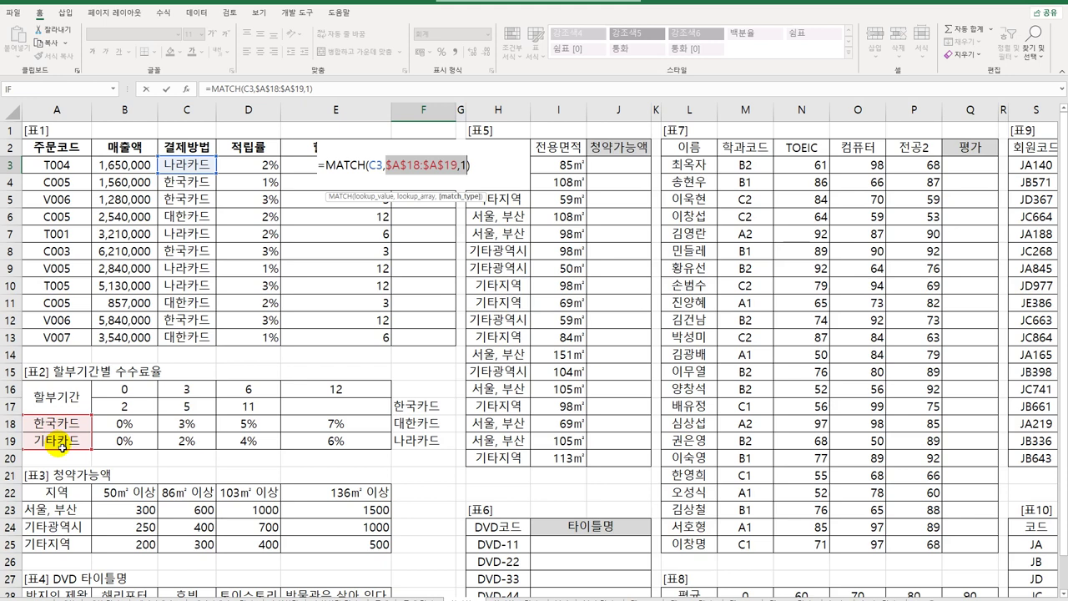
pyautogui.press('BackSpace')
pyautogui.write('(')
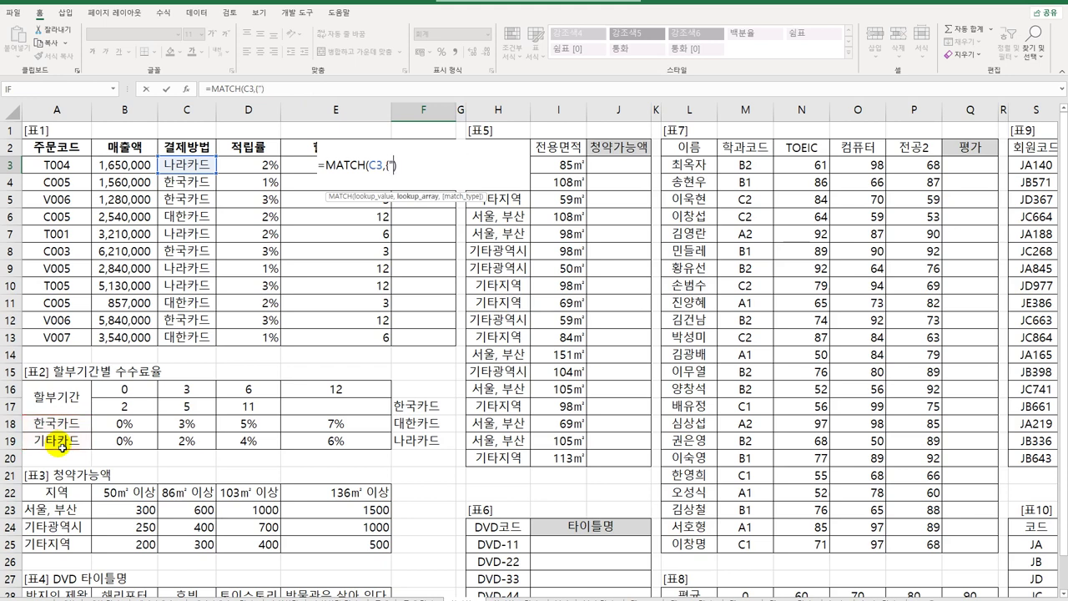
pyautogui.write('"G')
pyautogui.press('BackSpace')
pyautogui.write('한국카')
pyautogui.write('드"')
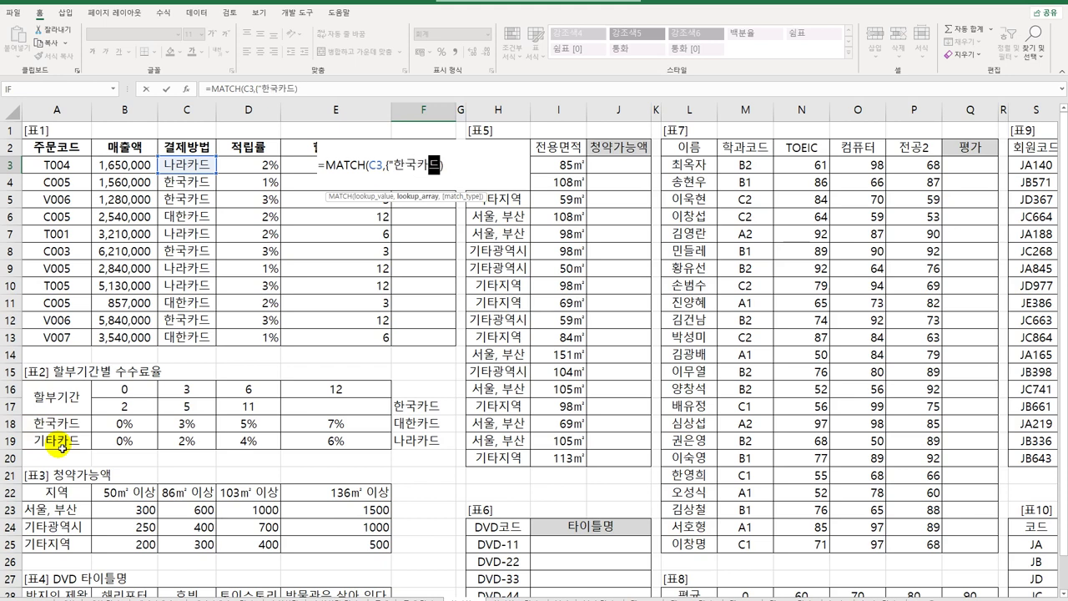
pyautogui.write(',"기타')
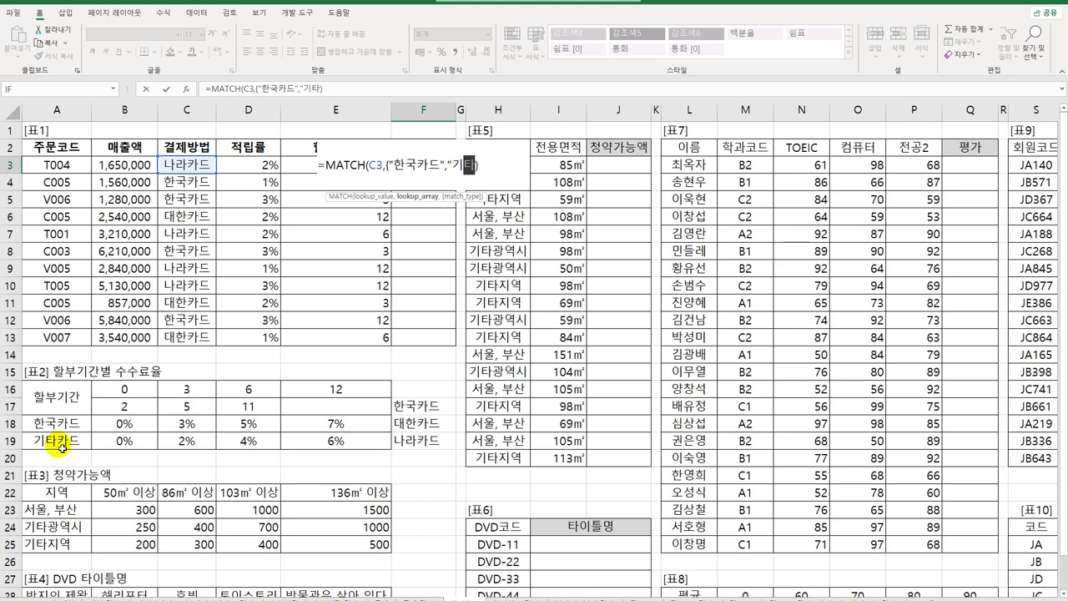
pyautogui.write('카드"')
pyautogui.write('),')
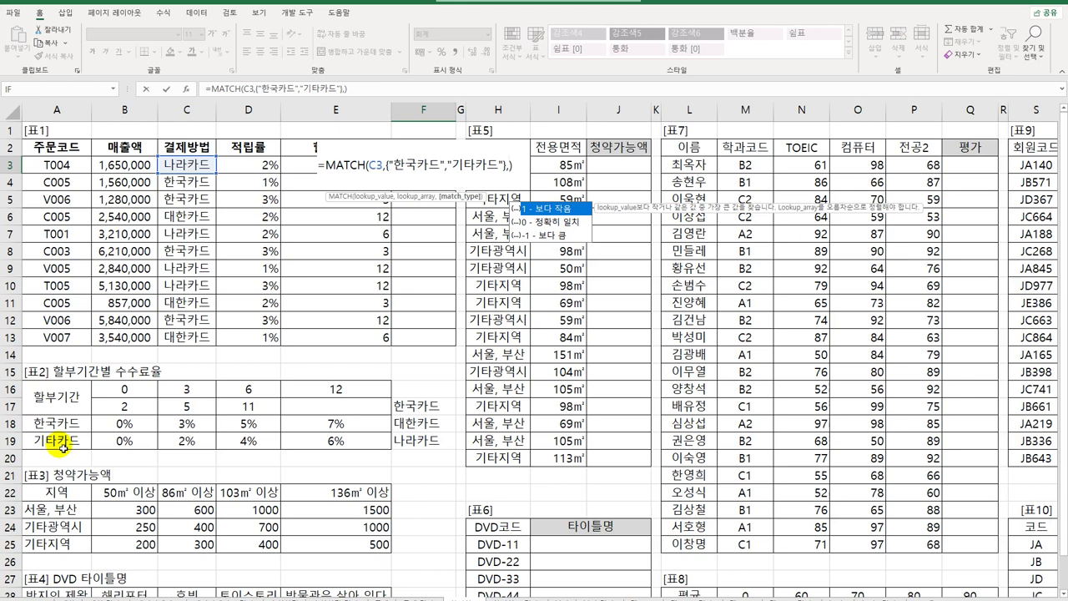
pyautogui.doubleClick(541, 237)
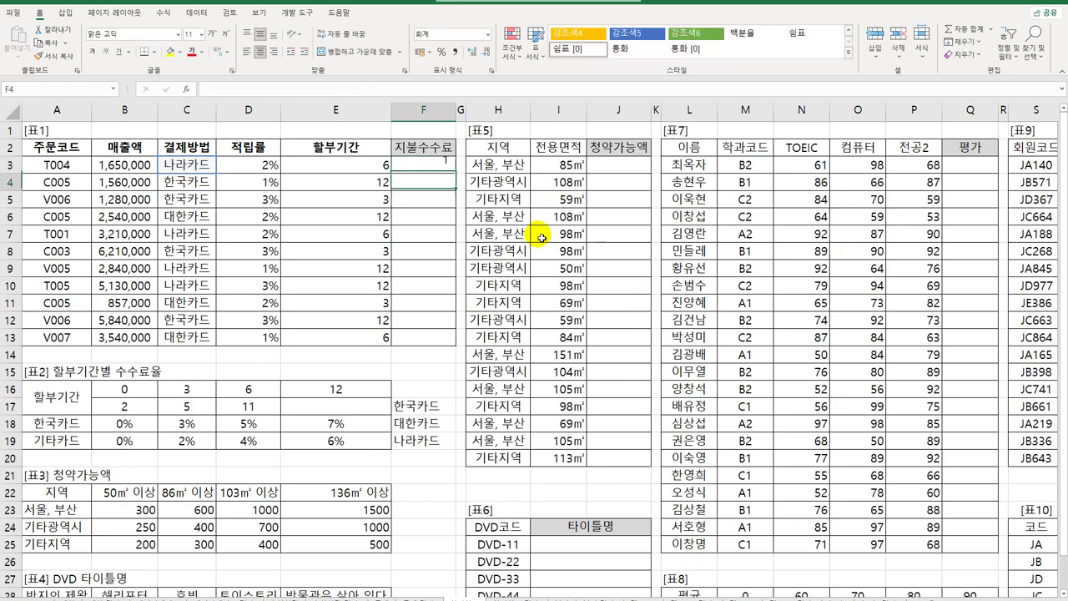
pyautogui.press('Return')
# - Fill the F3 formula down to F13 and check the results against the 결제방법 column
pyautogui.click(430, 165)
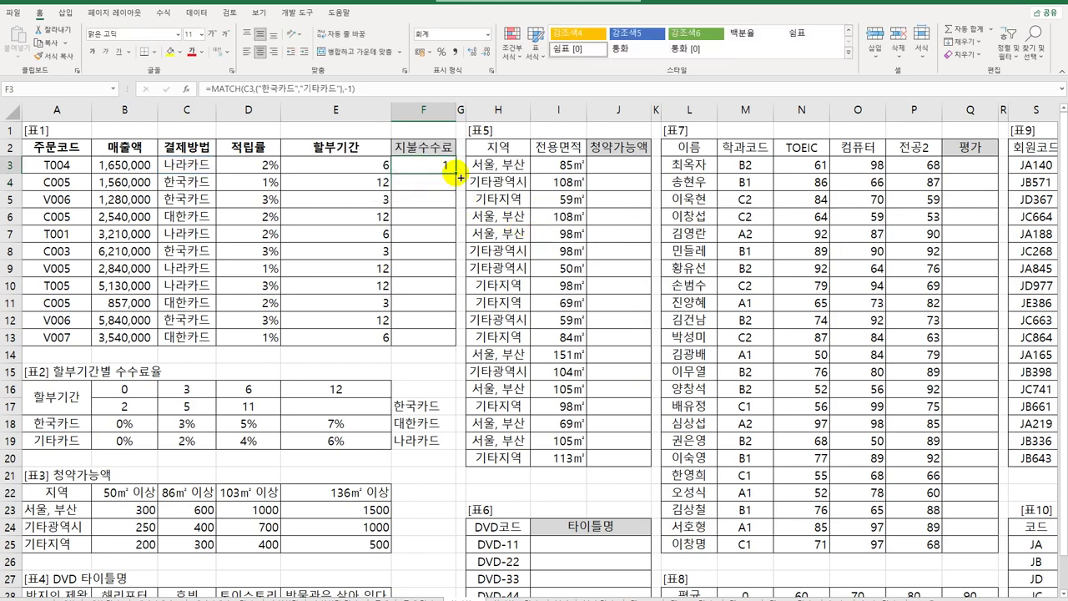
pyautogui.moveTo(456, 174); pyautogui.dragTo(443, 342)
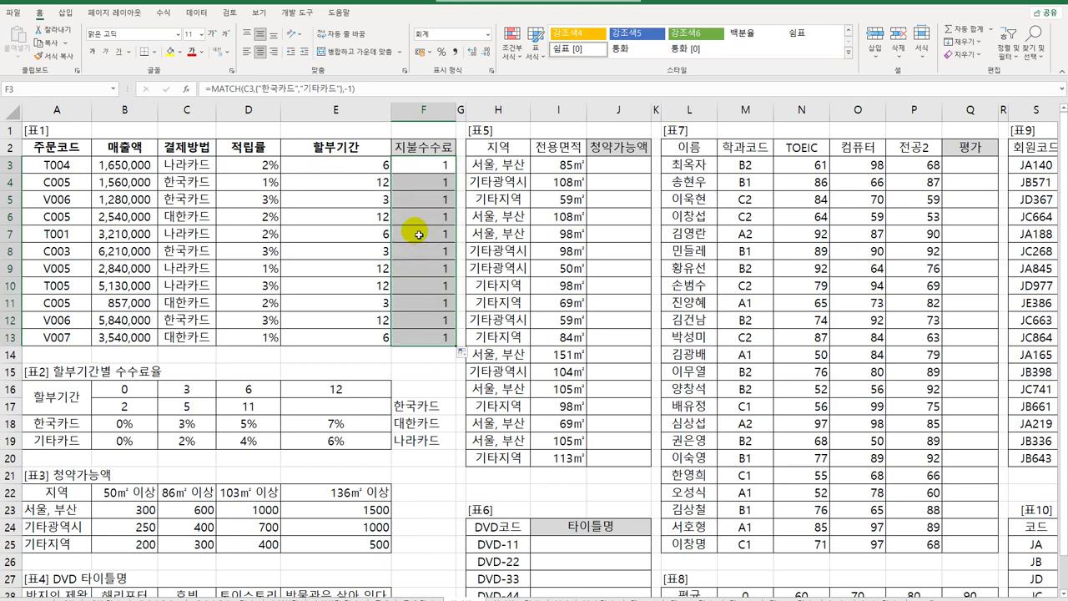
pyautogui.click(224, 169)
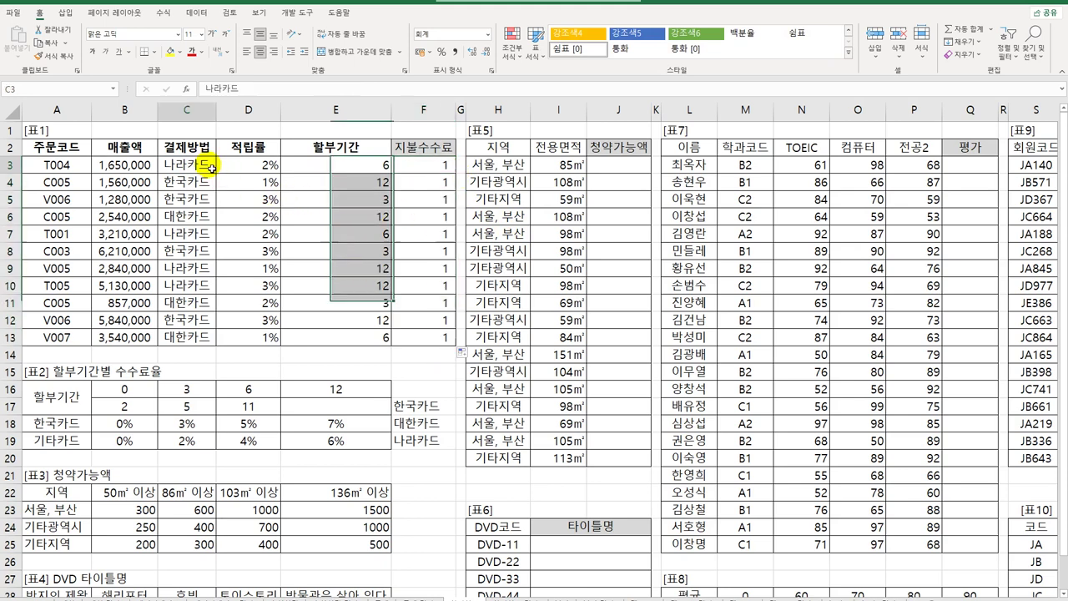
pyautogui.click(429, 170)
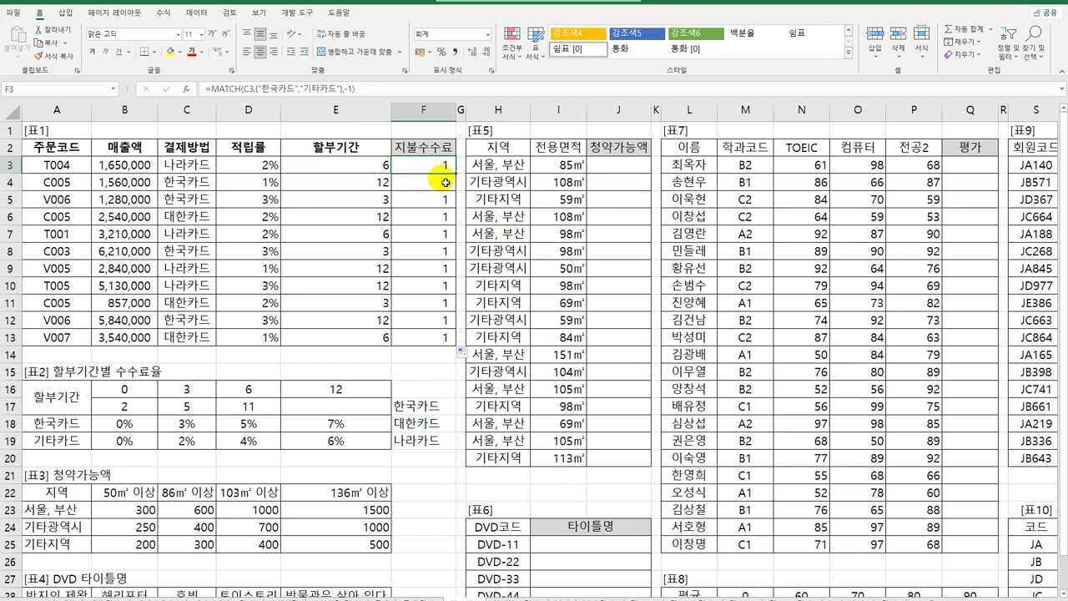
pyautogui.click(442, 184)
pyautogui.click(426, 170)
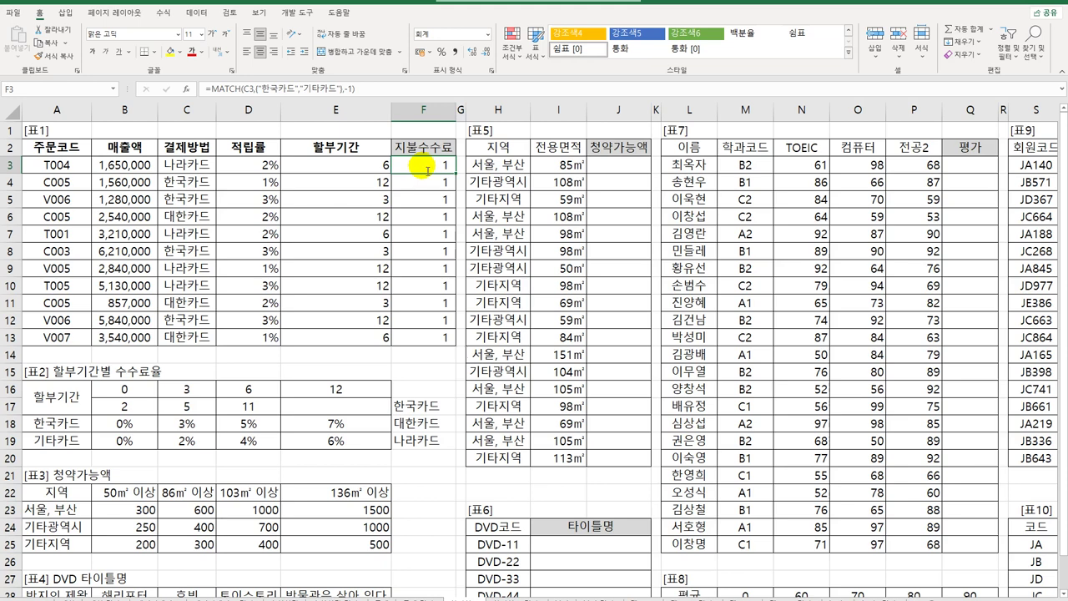
# - Replace "기타카드" with "대한카드" in the array constant of F3's MATCH formula
pyautogui.doubleClick(426, 169)
pyautogui.moveTo(451, 166); pyautogui.dragTo(498, 165)
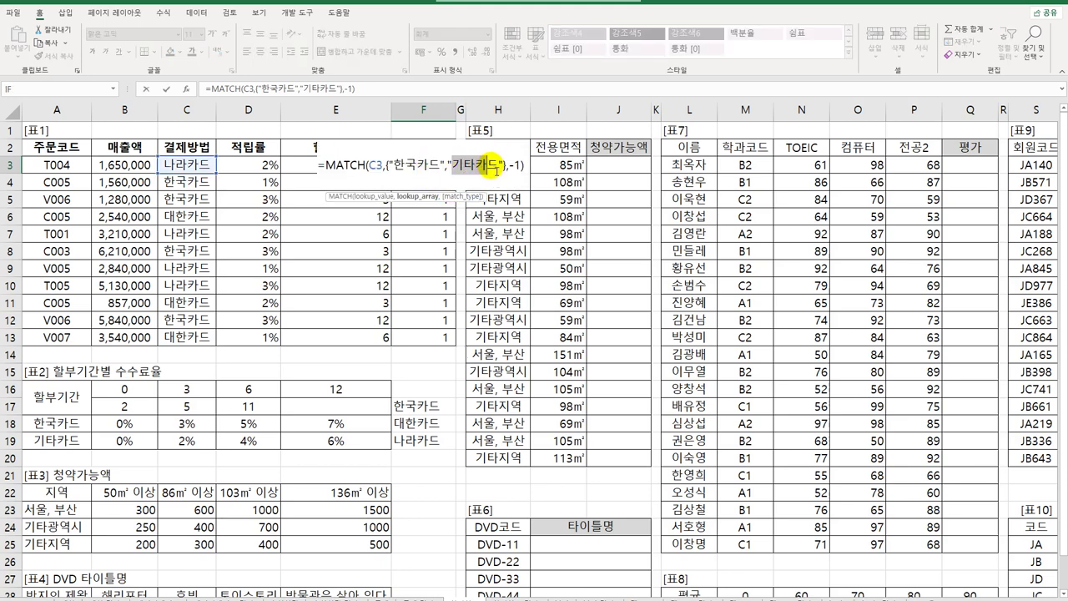
pyautogui.write('대하')
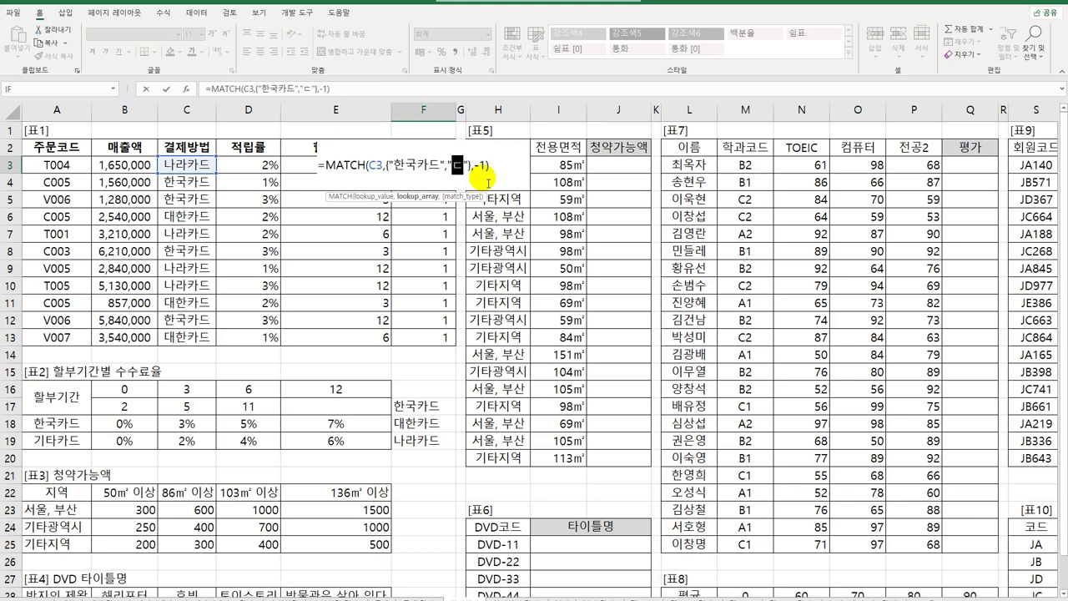
pyautogui.write('카드')
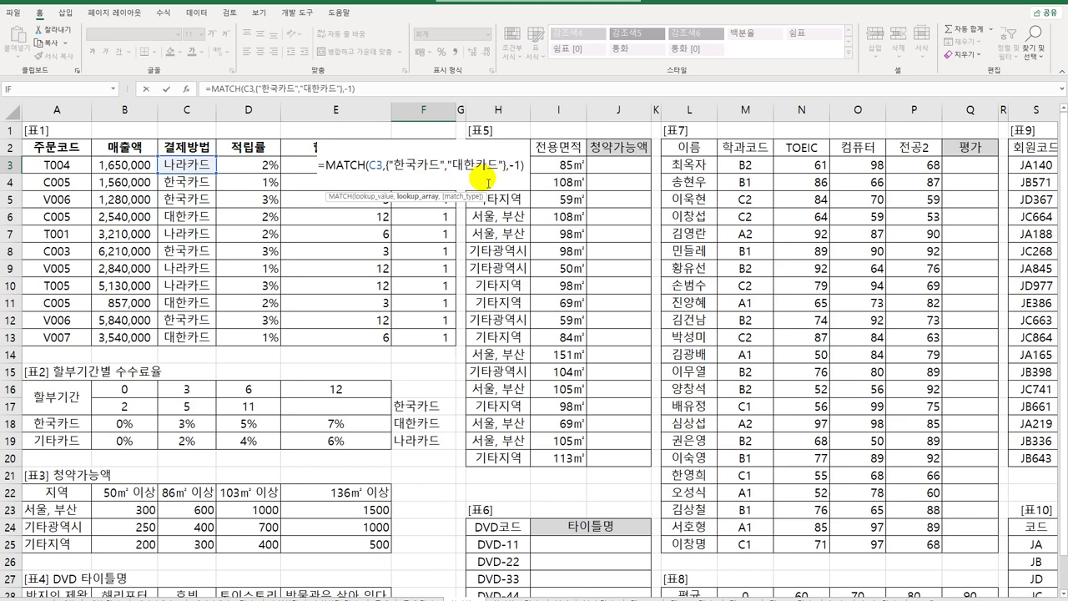
pyautogui.press('Return')
# - Confirm F3's MATCH formula and examine the order of the card names in F17:F19 relative to 기타카드 in 표2
pyautogui.click(423, 162)
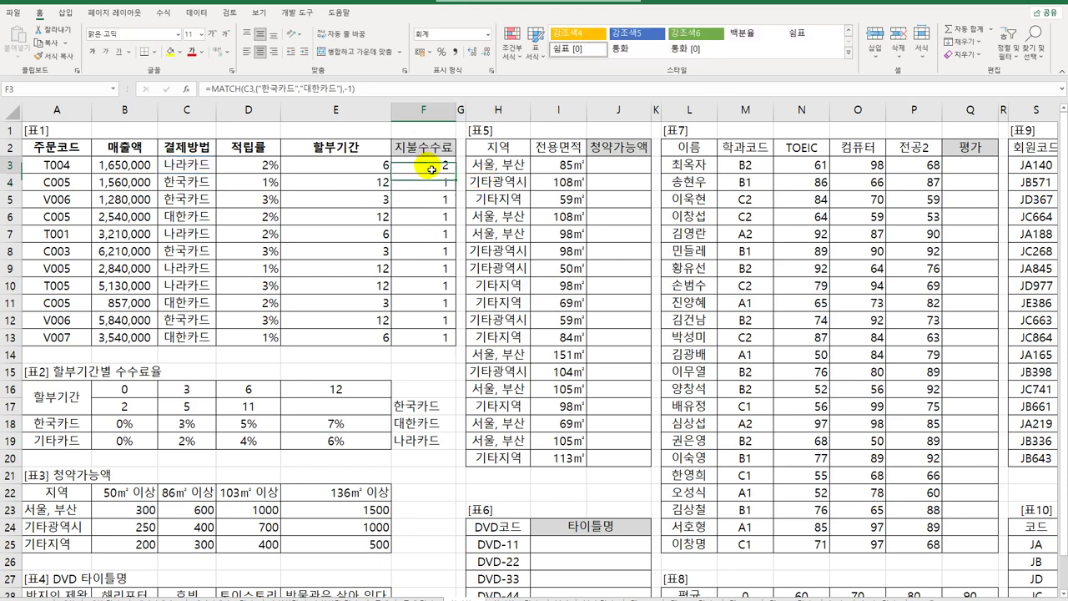
pyautogui.click(432, 412)
pyautogui.click(429, 423)
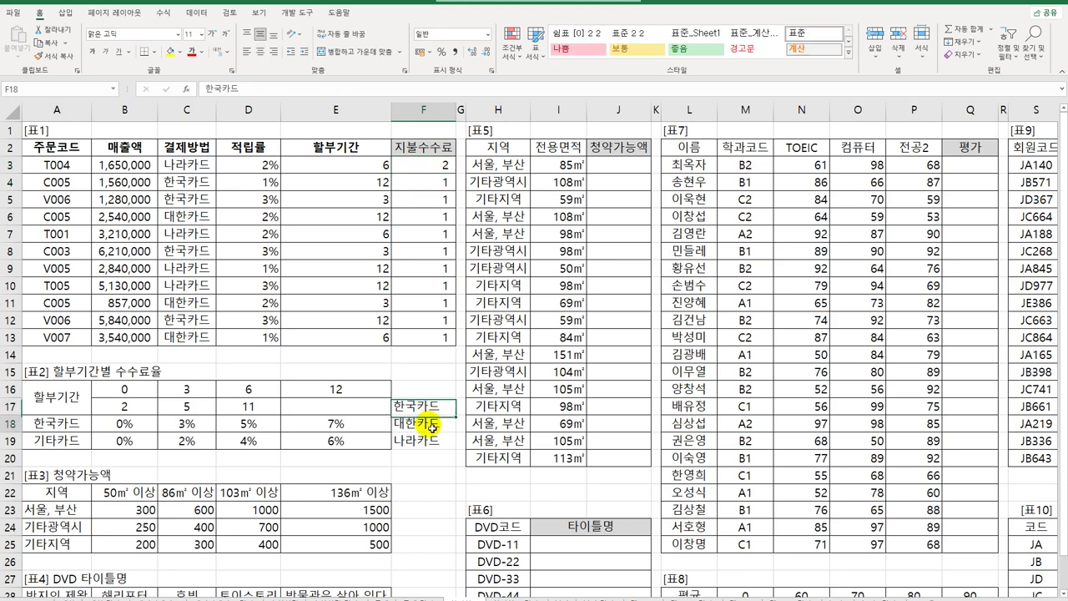
pyautogui.click(429, 439)
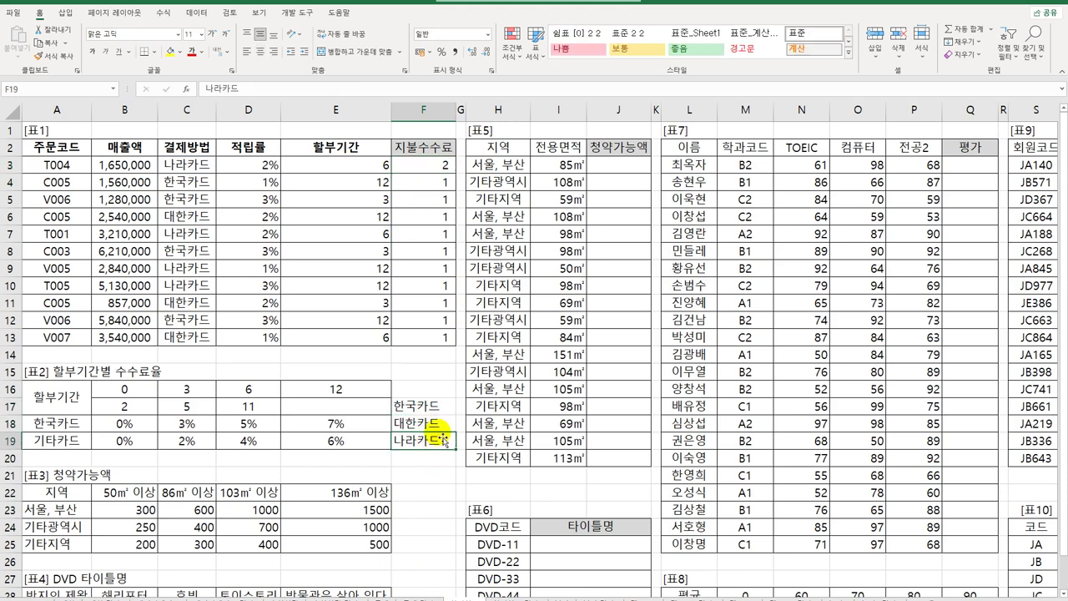
pyautogui.click(434, 407)
pyautogui.click(437, 426)
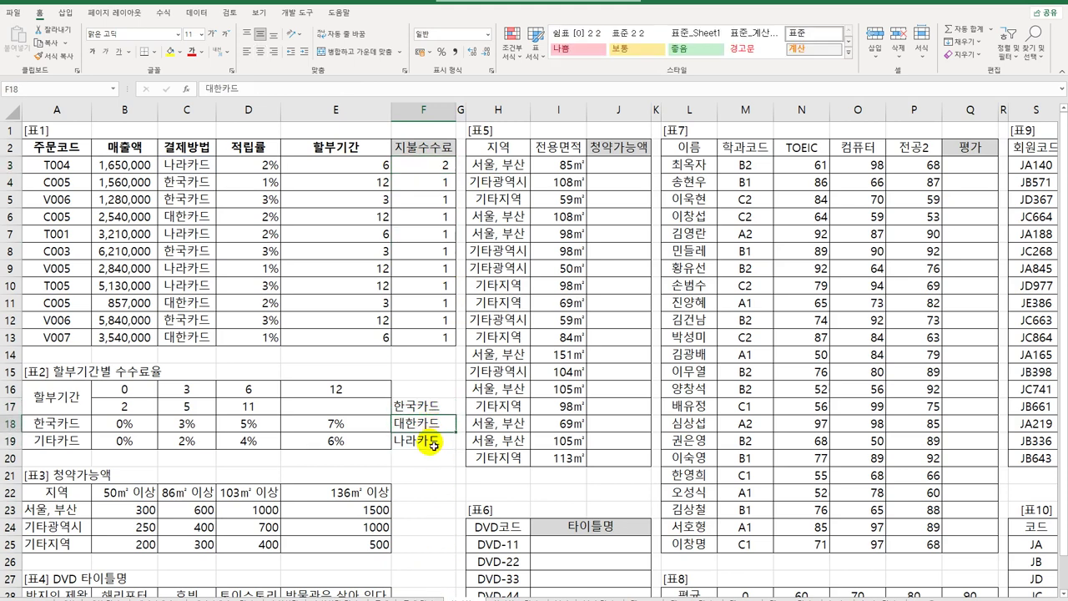
pyautogui.click(423, 439)
pyautogui.click(421, 407)
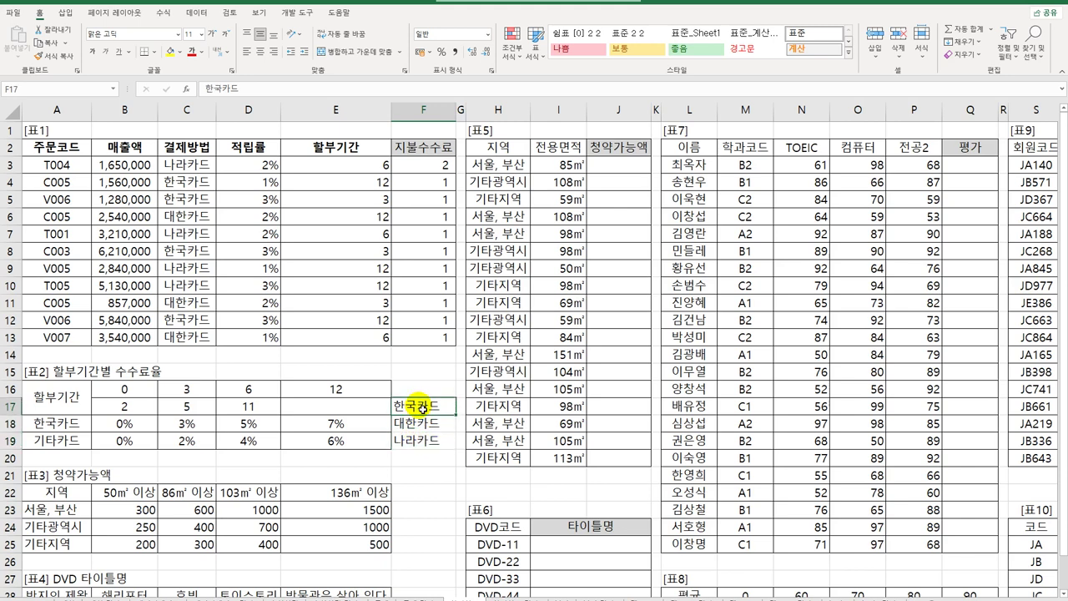
pyautogui.click(424, 424)
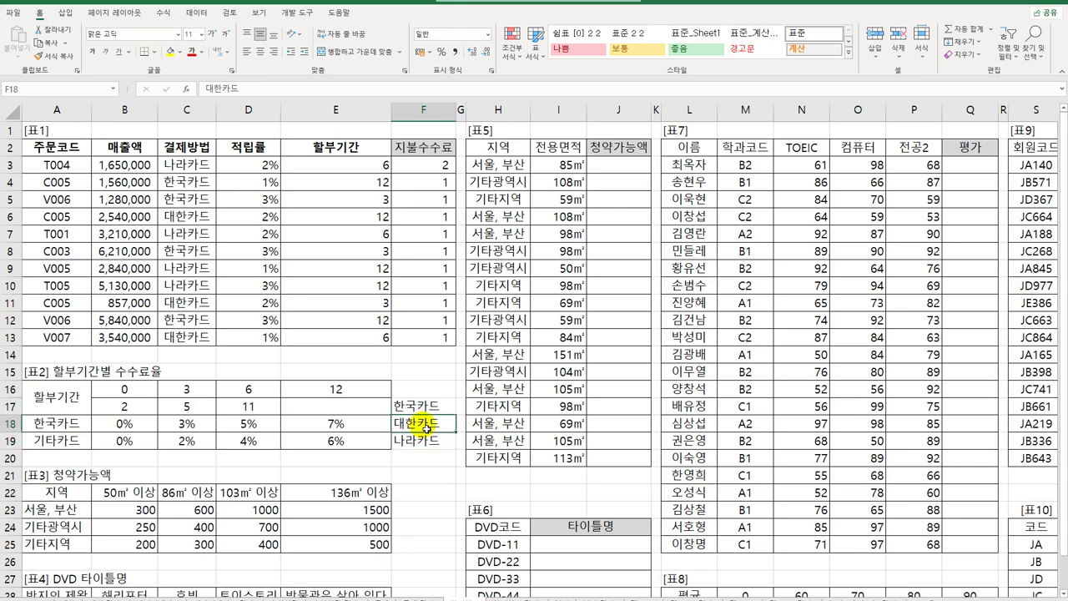
pyautogui.click(57, 440)
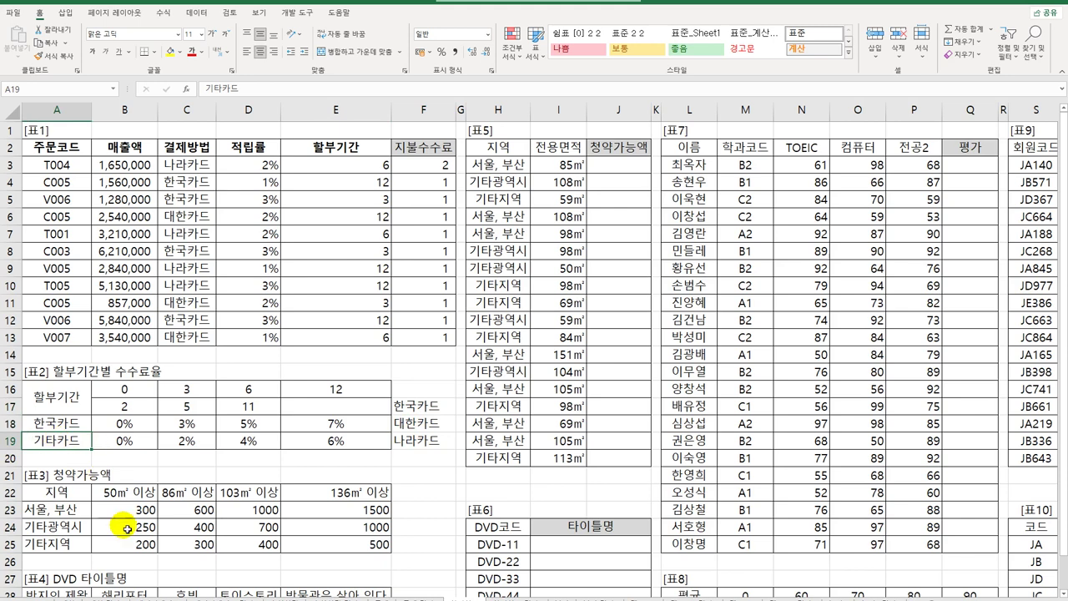
pyautogui.moveTo(422, 423)
pyautogui.mouseDown()
pyautogui.moveTo(421, 432)
pyautogui.moveTo(421, 423)
pyautogui.mouseUp()
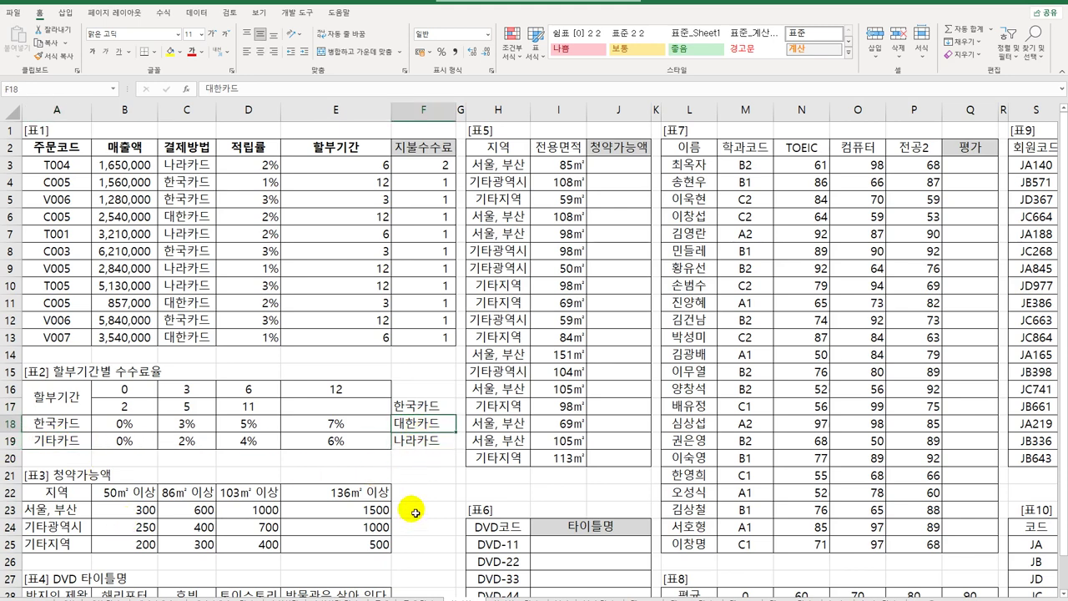
pyautogui.click(424, 441)
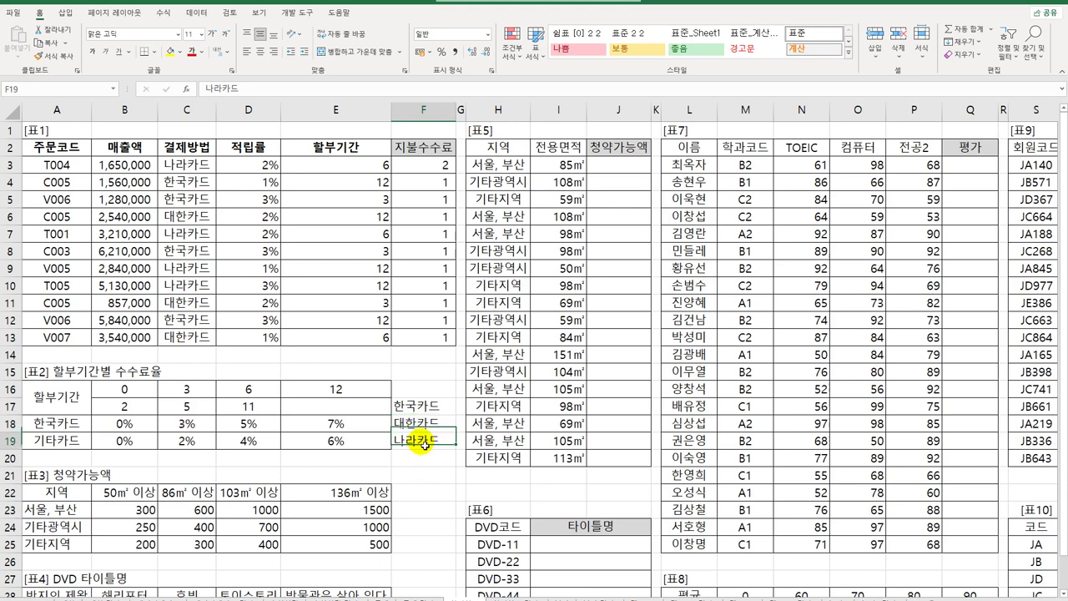
pyautogui.click(430, 424)
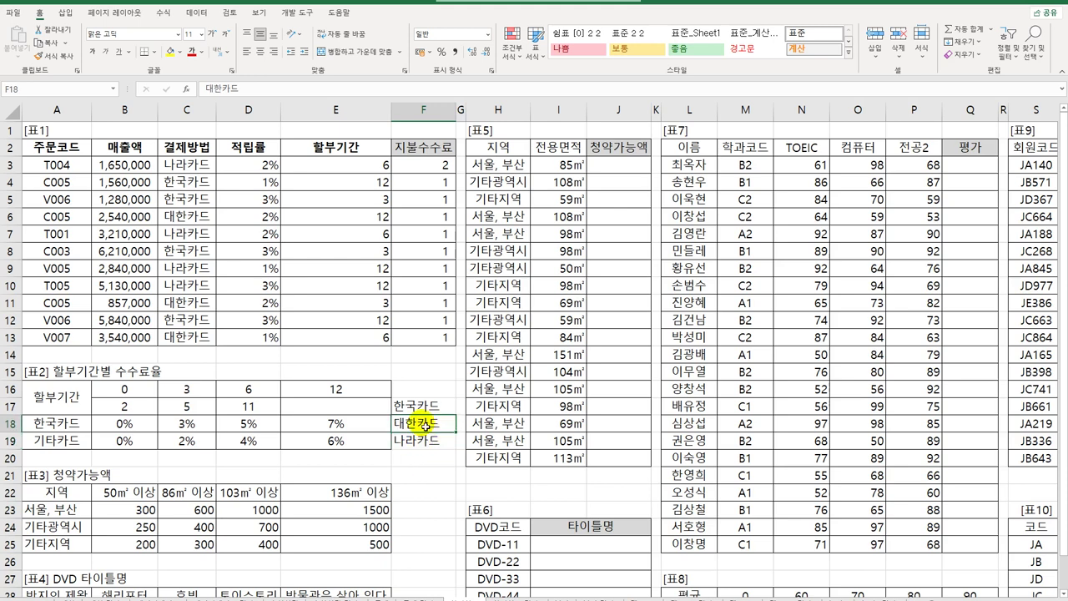
# - Fill F3's revised MATCH formula down to F13 and check the results for the 한국카드 rows
pyautogui.click(442, 171)
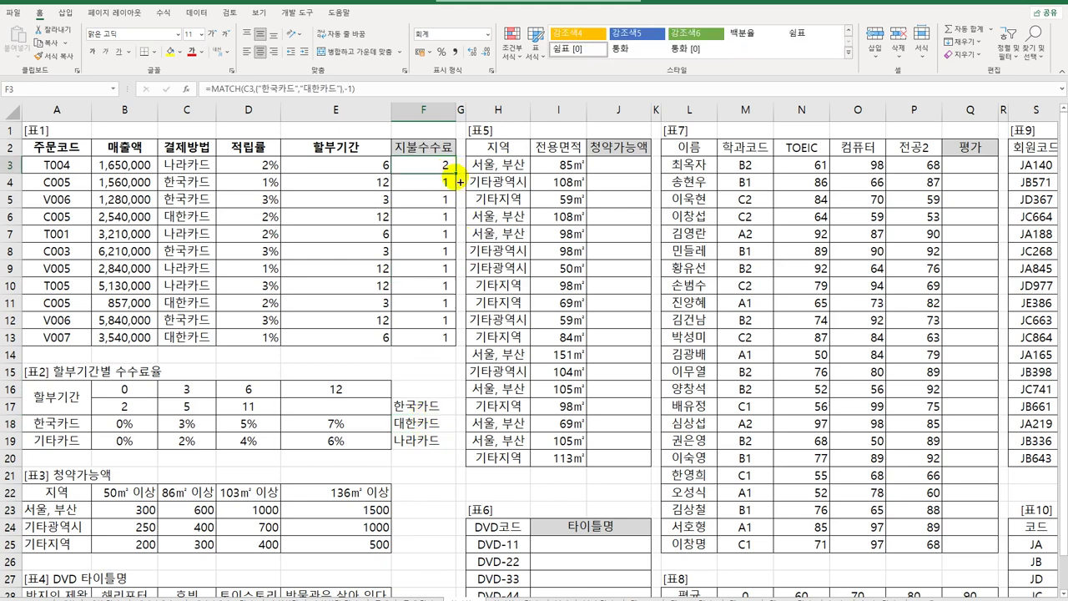
pyautogui.moveTo(455, 180); pyautogui.dragTo(442, 339)
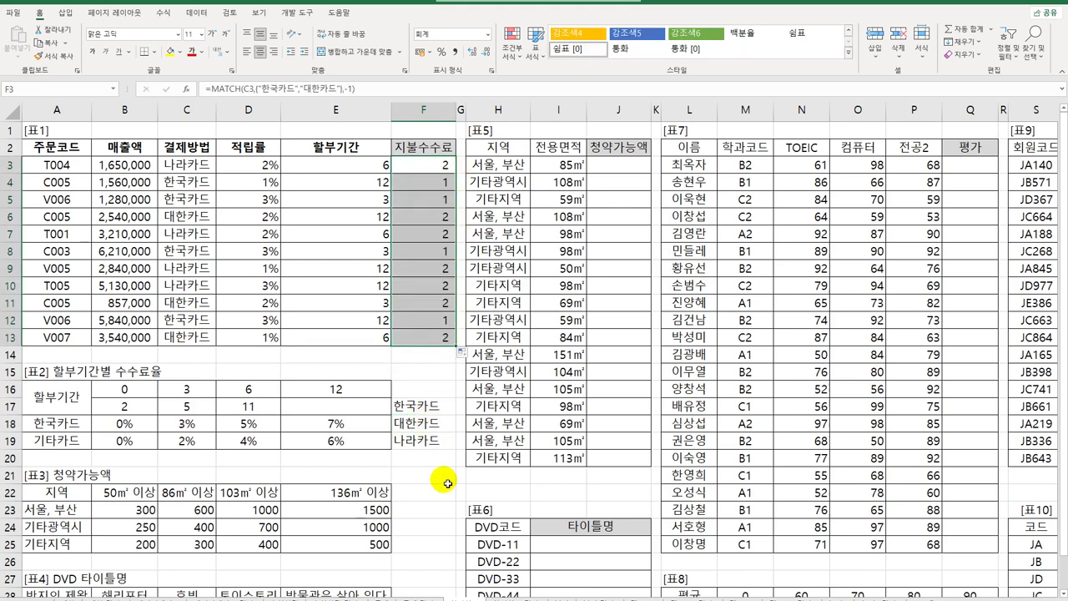
pyautogui.moveTo(186, 181); pyautogui.dragTo(415, 197)
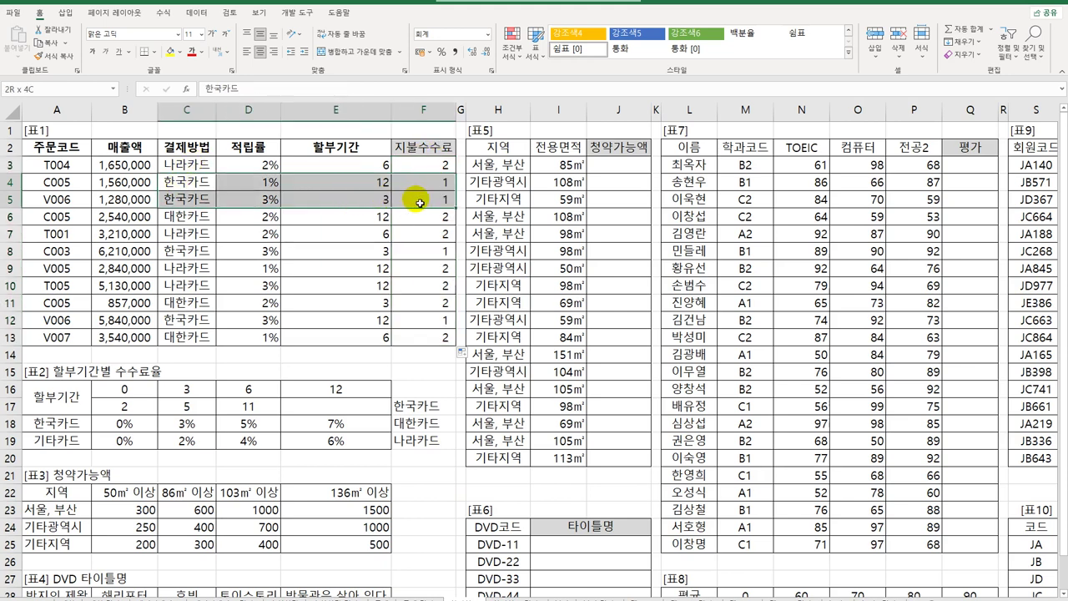
# - Review 한국카드 and 대한카드 in the array constant of F3's MATCH formula and refill the formula down to F13
pyautogui.doubleClick(406, 167)
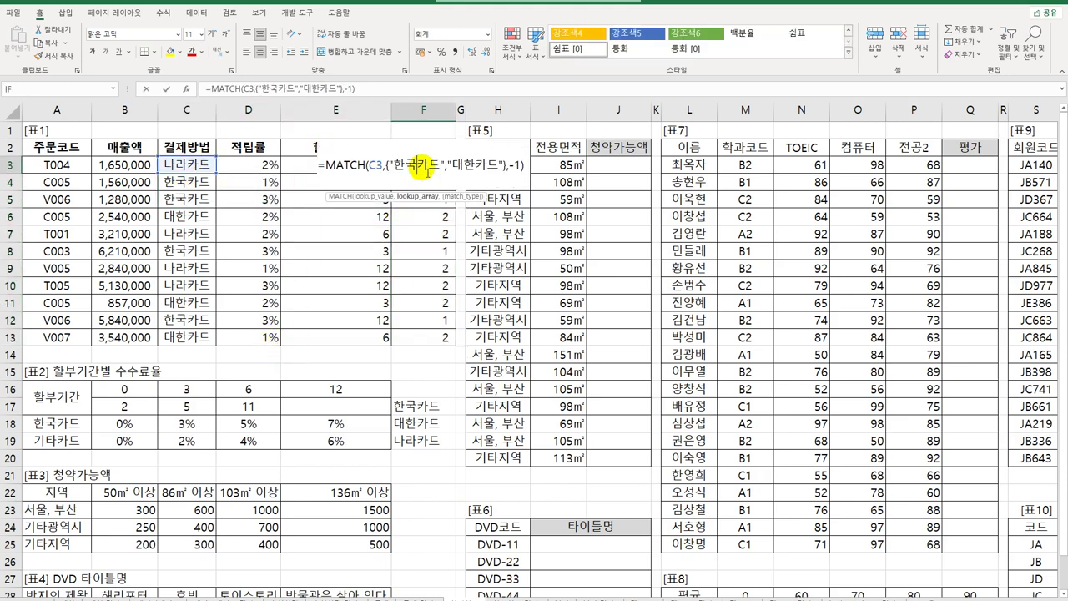
pyautogui.moveTo(402, 170); pyautogui.dragTo(440, 169)
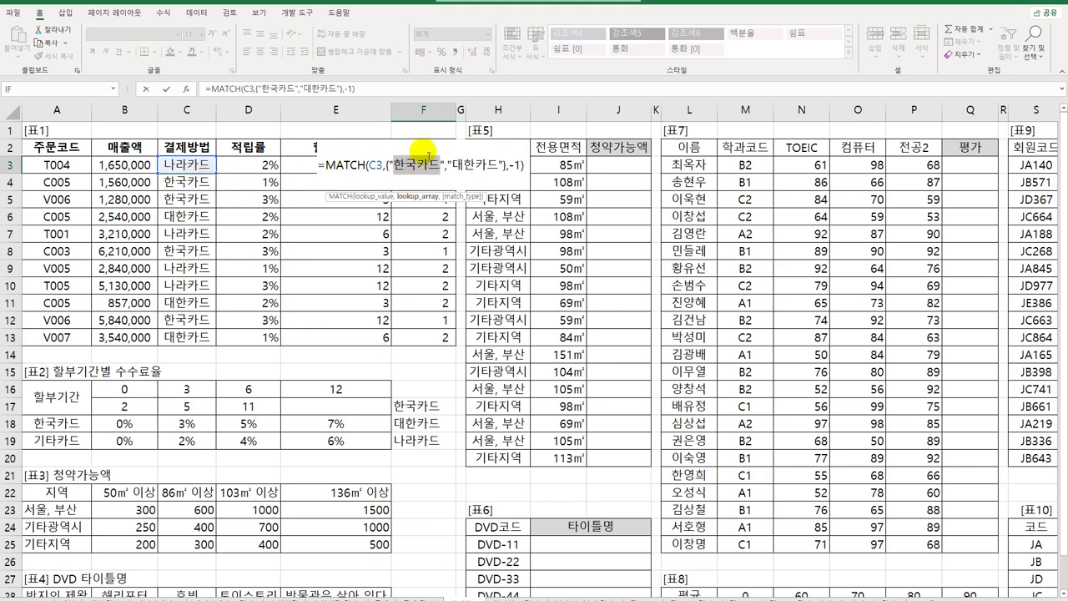
pyautogui.moveTo(453, 171); pyautogui.dragTo(496, 171)
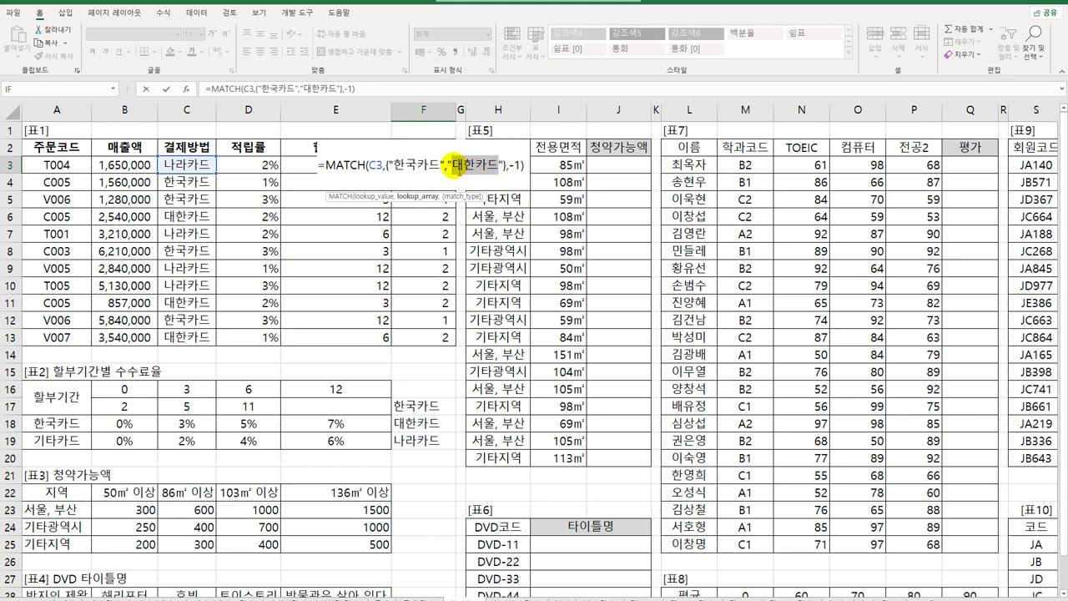
pyautogui.moveTo(451, 171); pyautogui.dragTo(499, 172)
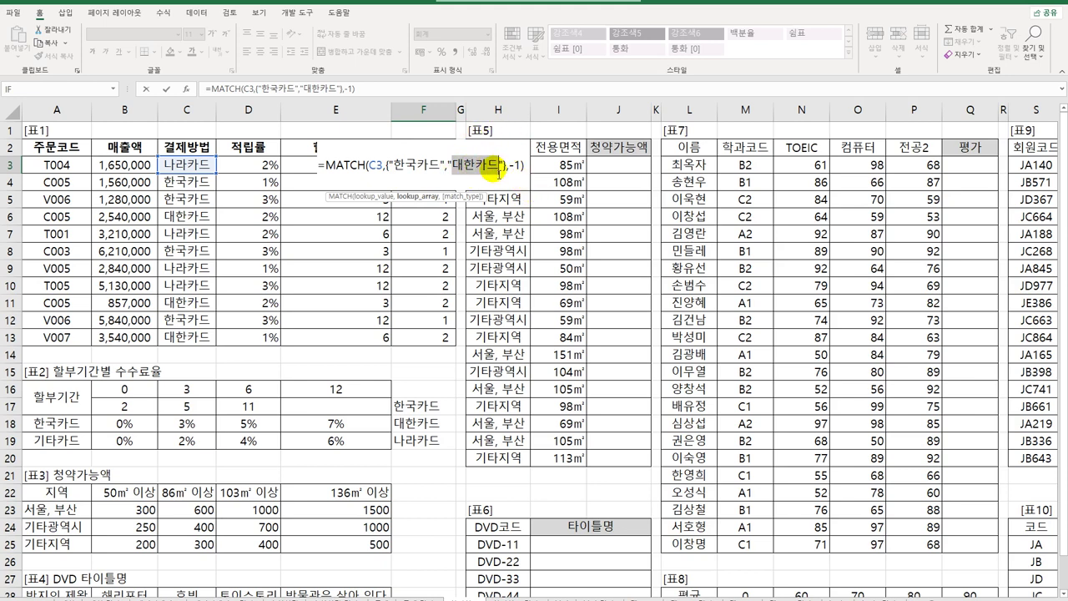
pyautogui.hotkey('ctrl', 'Return')
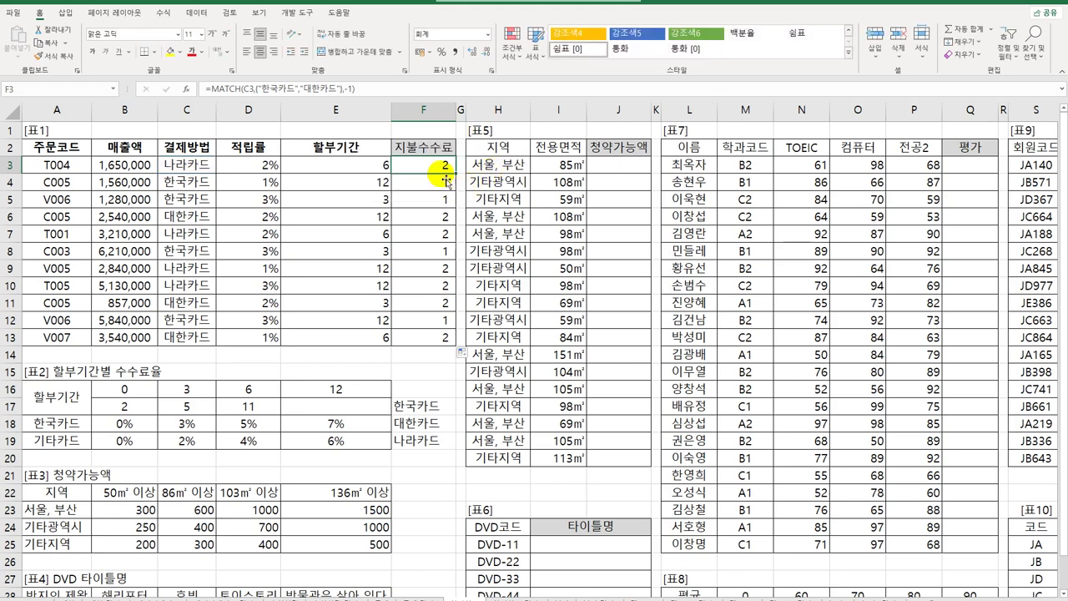
pyautogui.moveTo(454, 173); pyautogui.dragTo(439, 346)
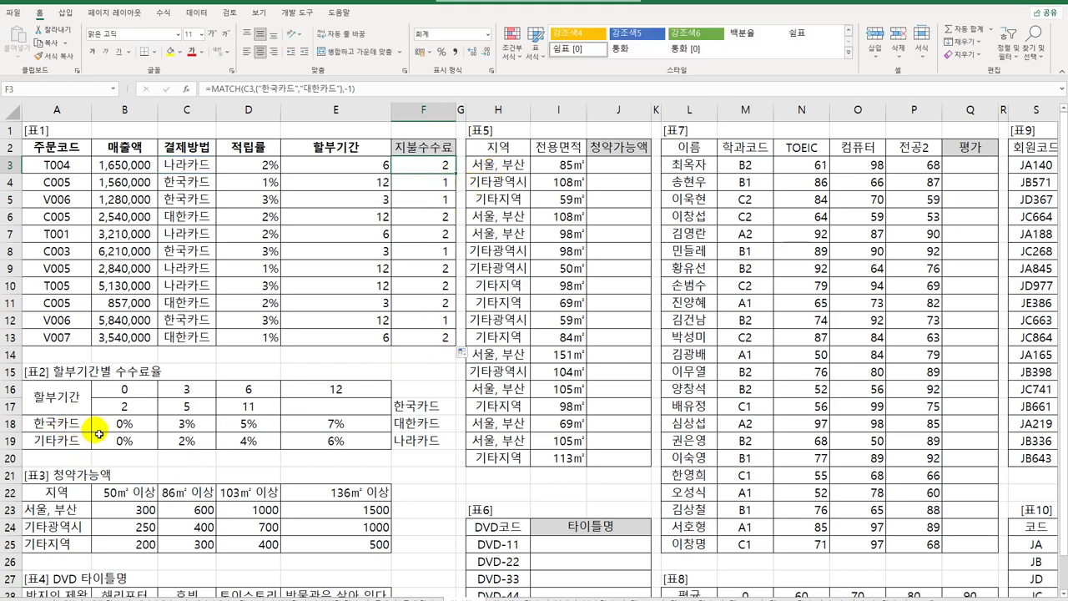
# - Examine the 한국카드 and 기타카드 rate rows and the starting row of the 할부기간 header in 표2
pyautogui.moveTo(73, 425); pyautogui.dragTo(319, 424)
pyautogui.moveTo(76, 436); pyautogui.dragTo(317, 440)
pyautogui.moveTo(129, 389); pyautogui.dragTo(330, 389)
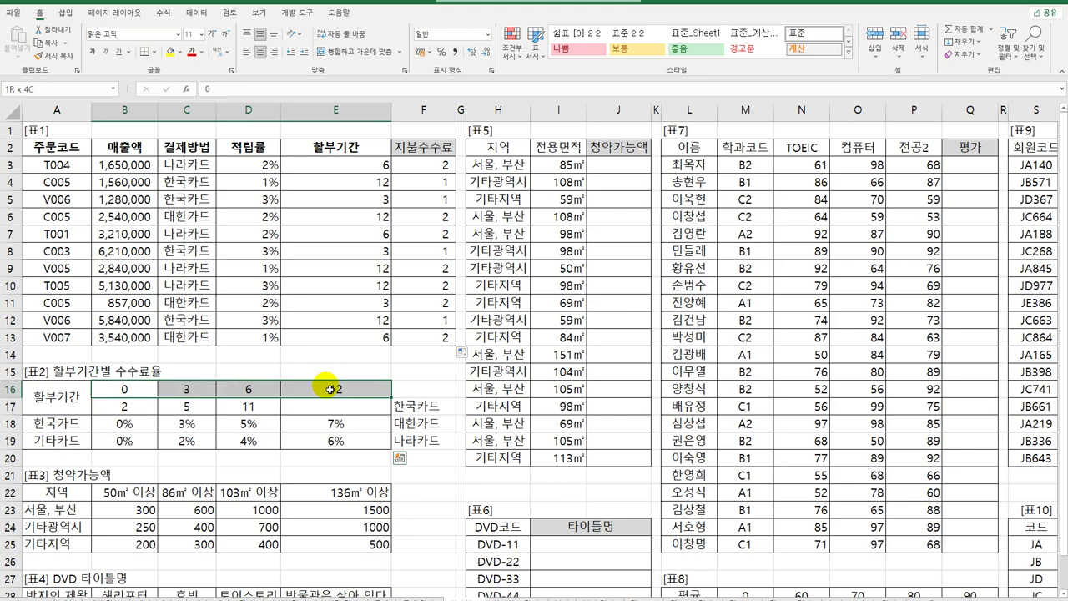
pyautogui.moveTo(125, 424); pyautogui.dragTo(317, 431)
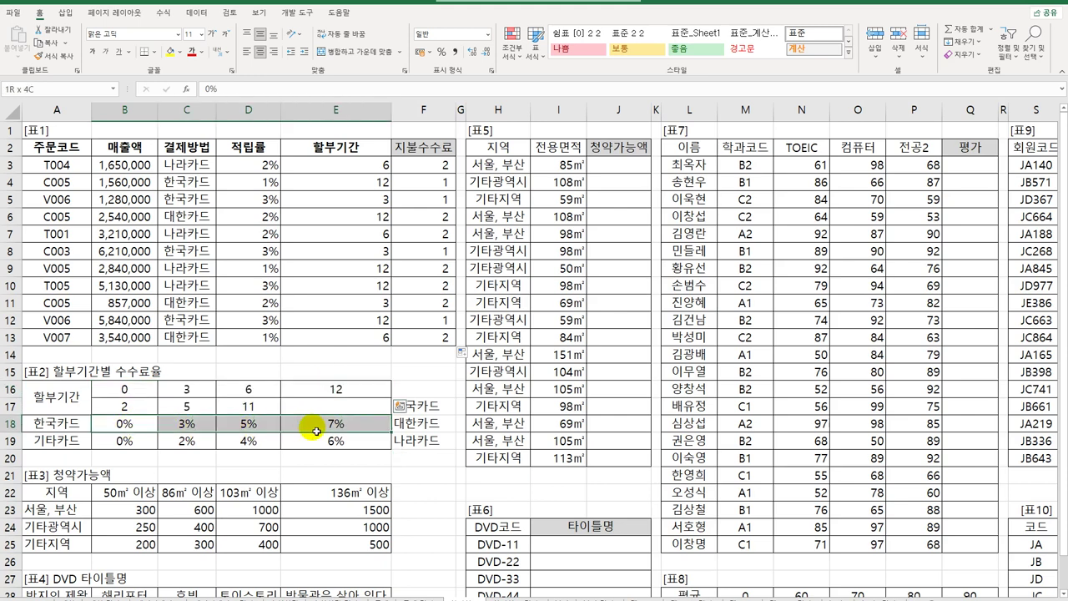
# - Append +2 to F3's MATCH formula to offset the row number past the two 할부기간 rows
pyautogui.doubleClick(444, 164)
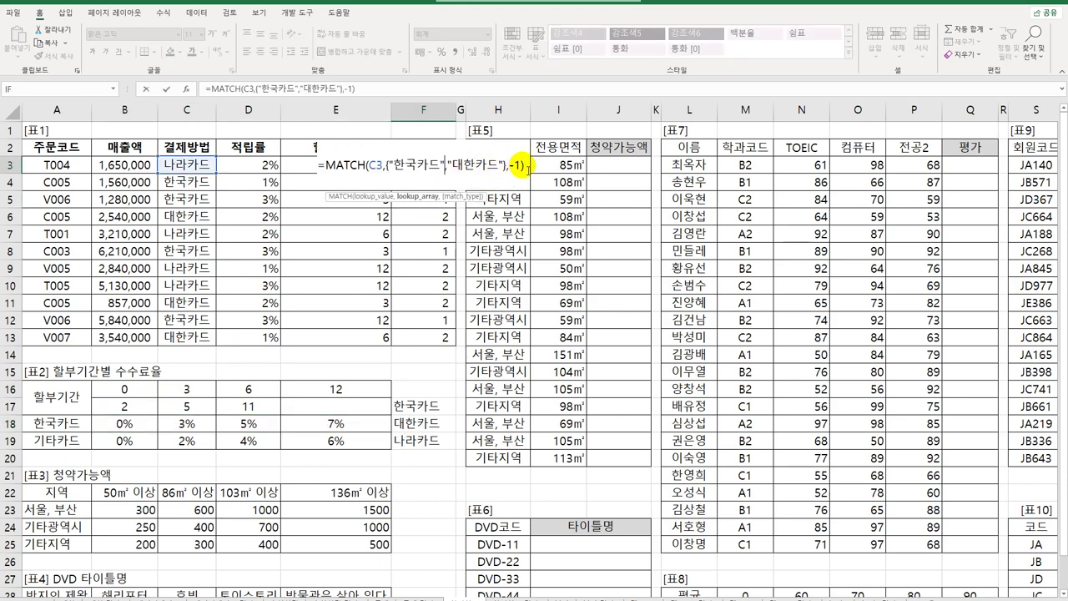
pyautogui.click(527, 169)
pyautogui.write('+2')
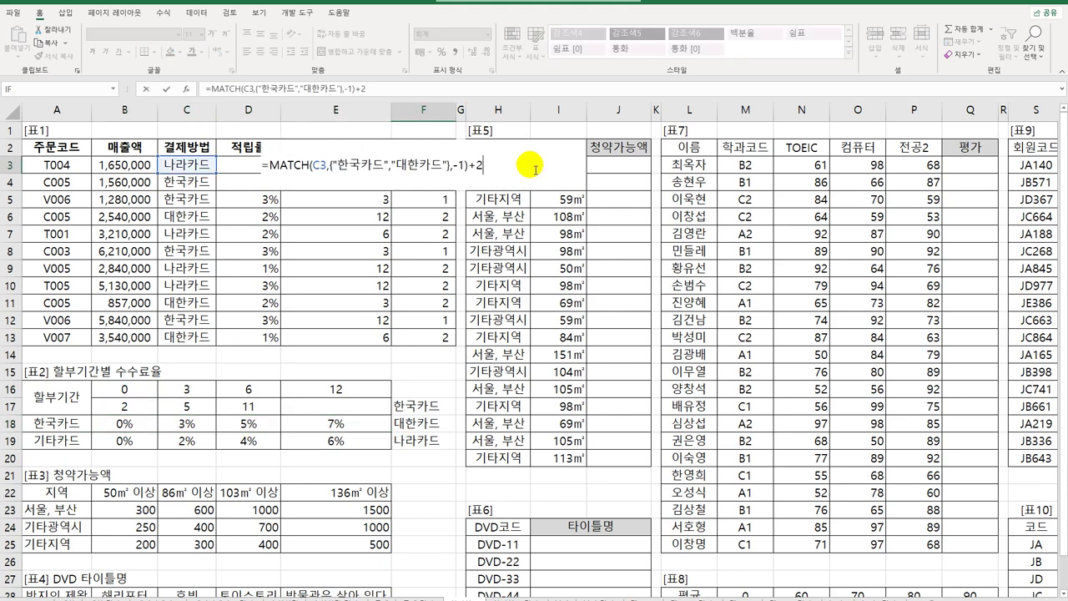
pyautogui.press('Return')
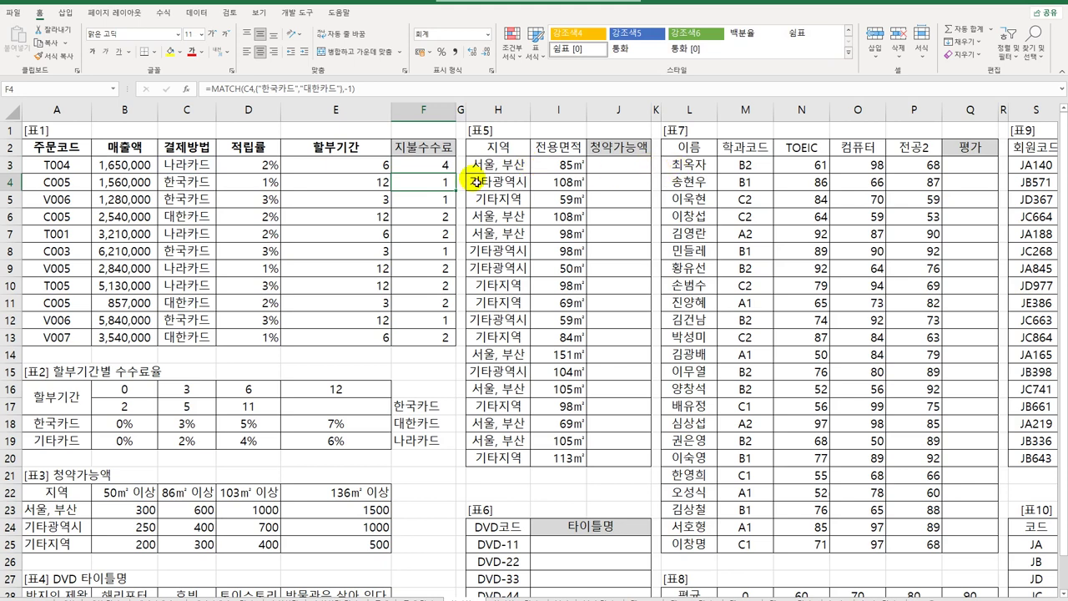
# - Fill the +2 formula from F3 down to F13 and check the row numbers against the 한국카드 row in 표2
pyautogui.click(421, 166)
pyautogui.moveTo(455, 173); pyautogui.dragTo(459, 342)
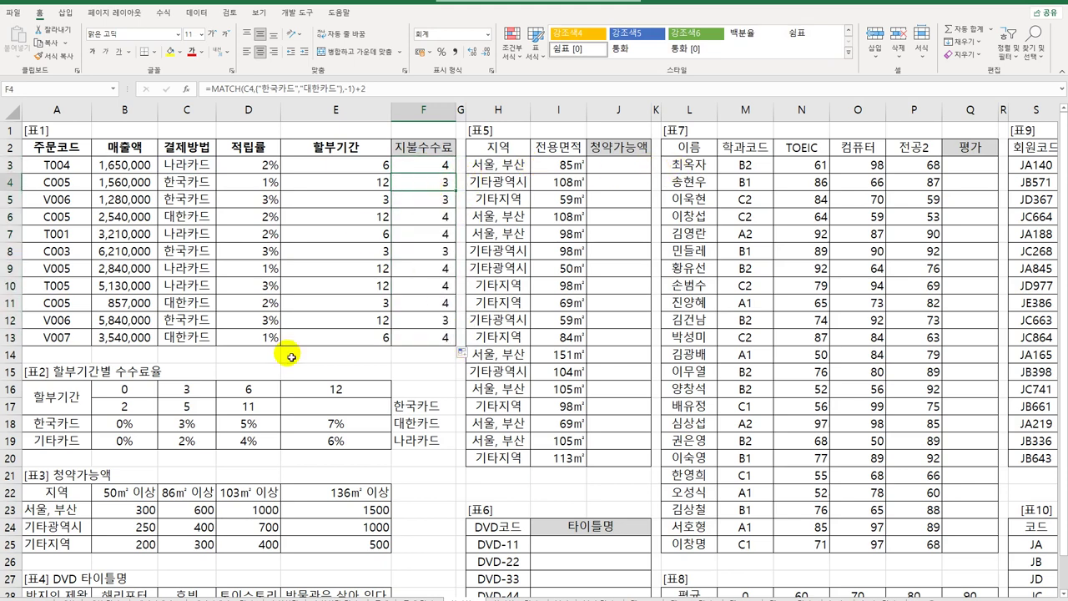
pyautogui.moveTo(80, 427); pyautogui.dragTo(314, 432)
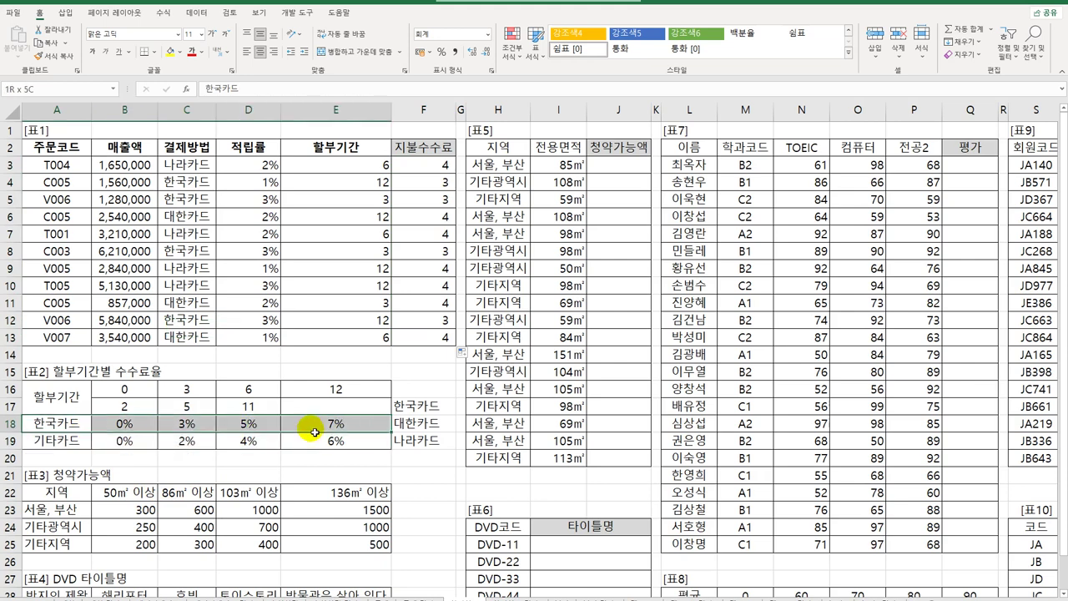
pyautogui.click(144, 428)
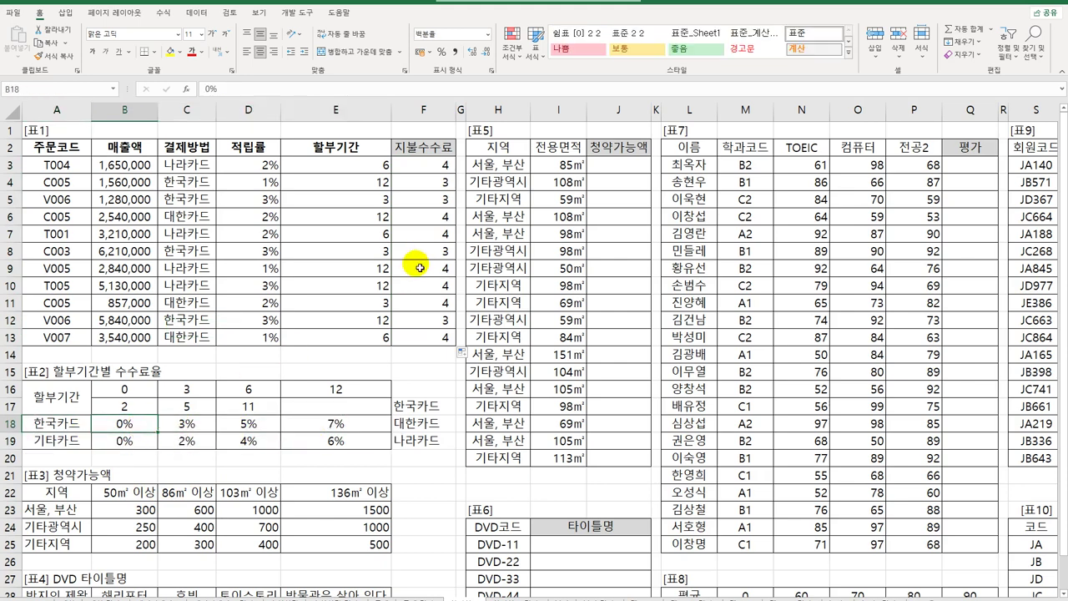
# - Wrap F3's MATCH formula in an HLOOKUP function with the 할부기간 cell E3 as its lookup value
pyautogui.click(428, 169)
pyautogui.doubleClick(428, 168)
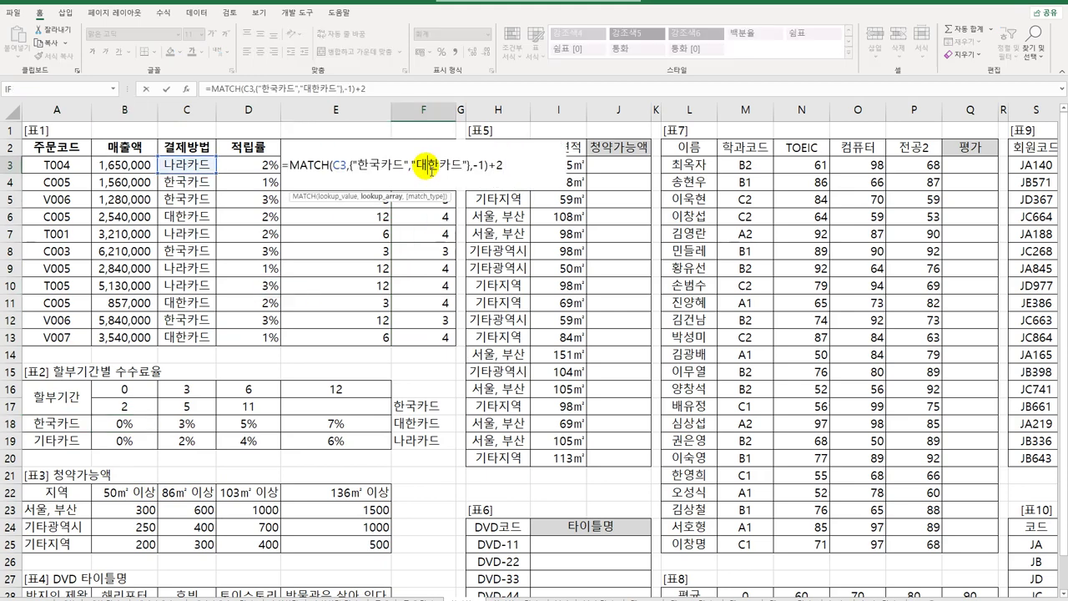
pyautogui.click(288, 165)
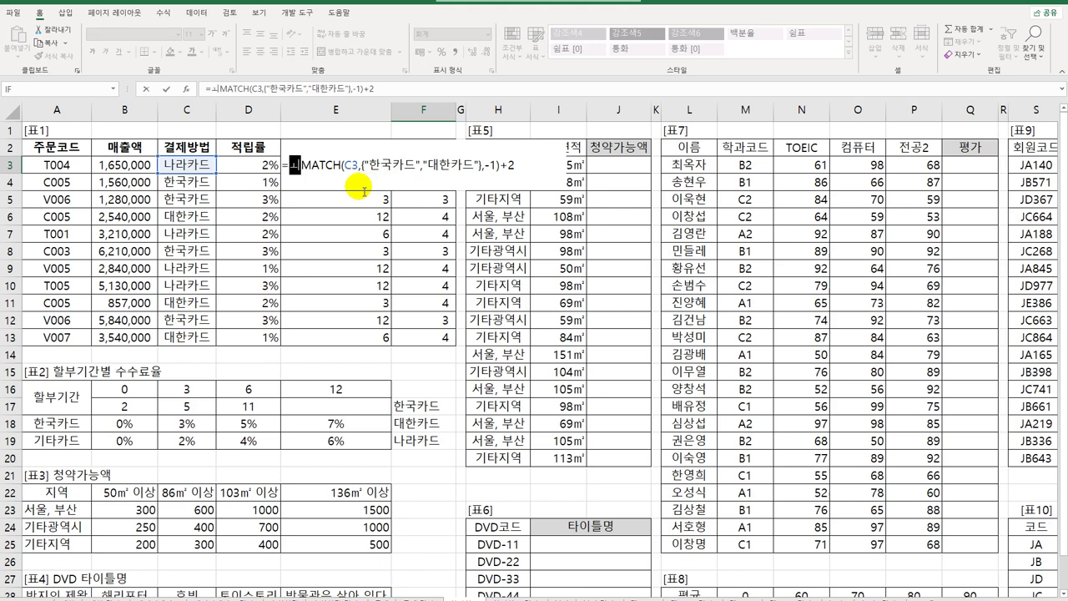
pyautogui.write('HL')
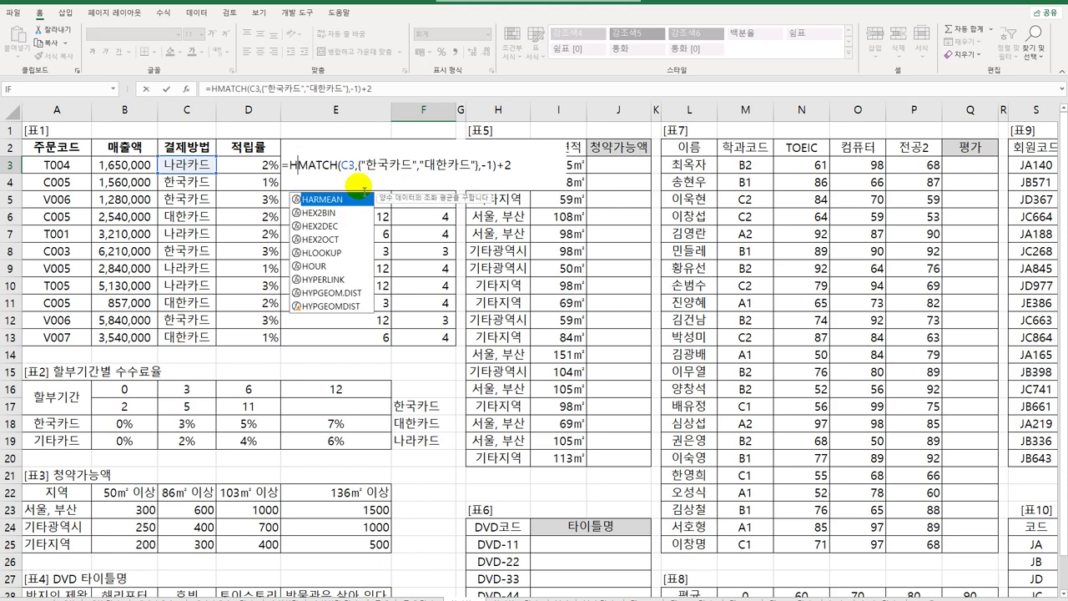
pyautogui.press('Tab')
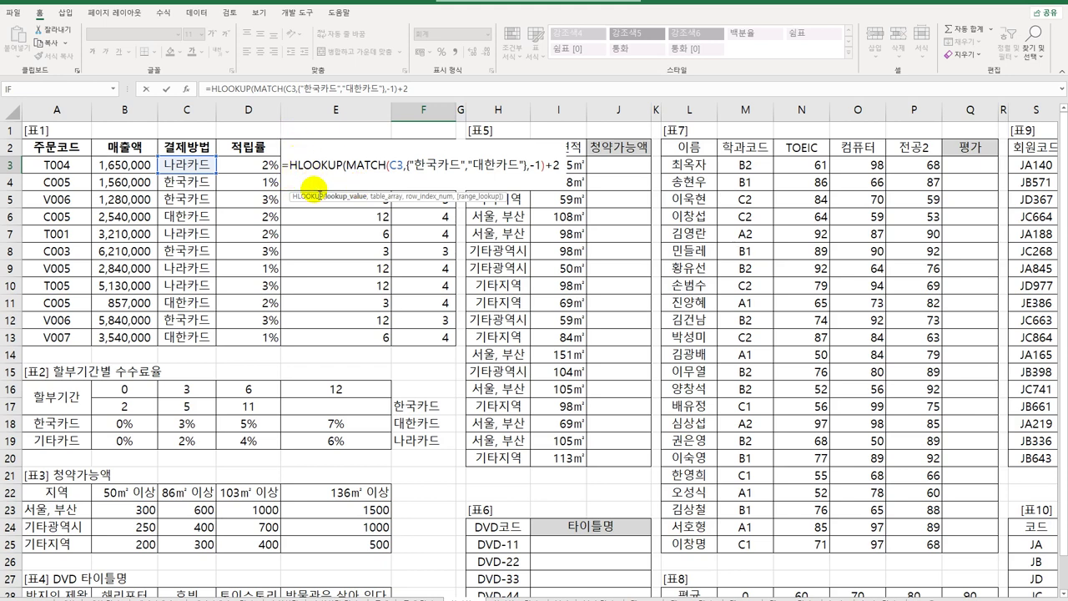
pyautogui.click(315, 132)
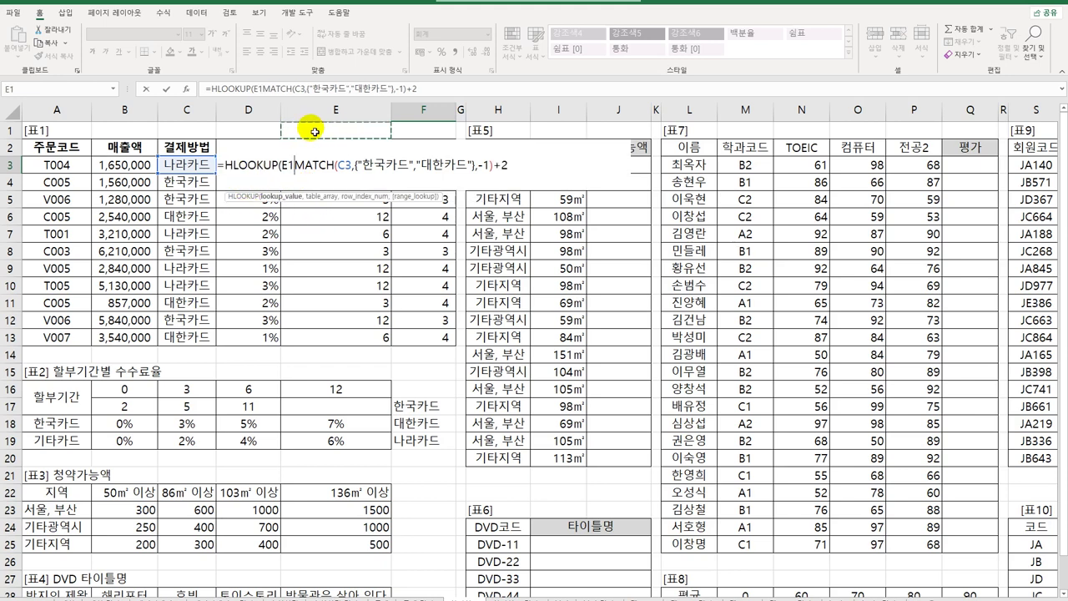
pyautogui.press('Down')
pyautogui.press('Down')
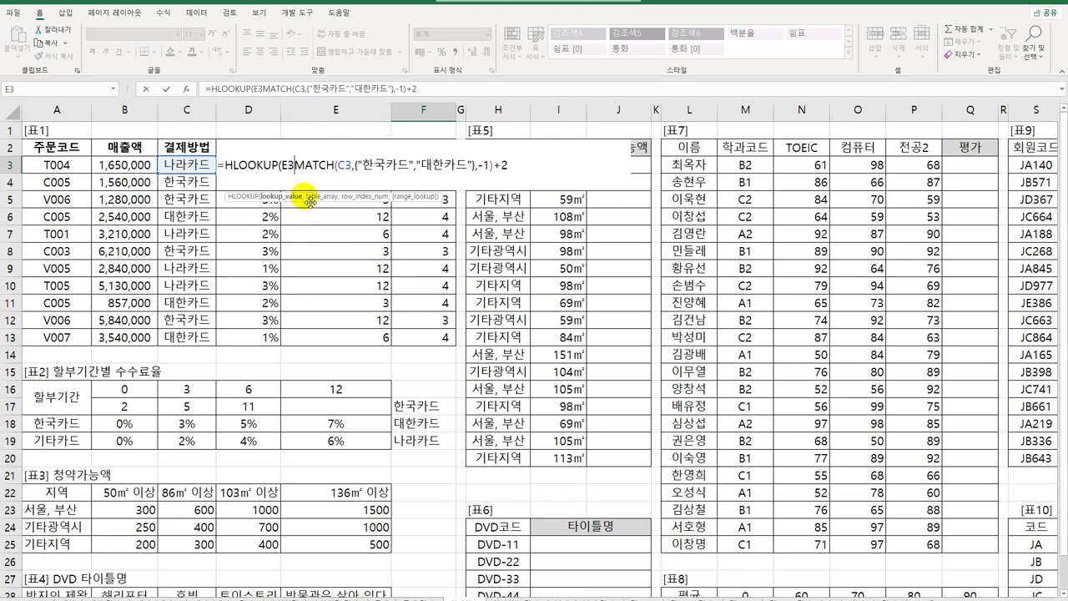
pyautogui.write(',')
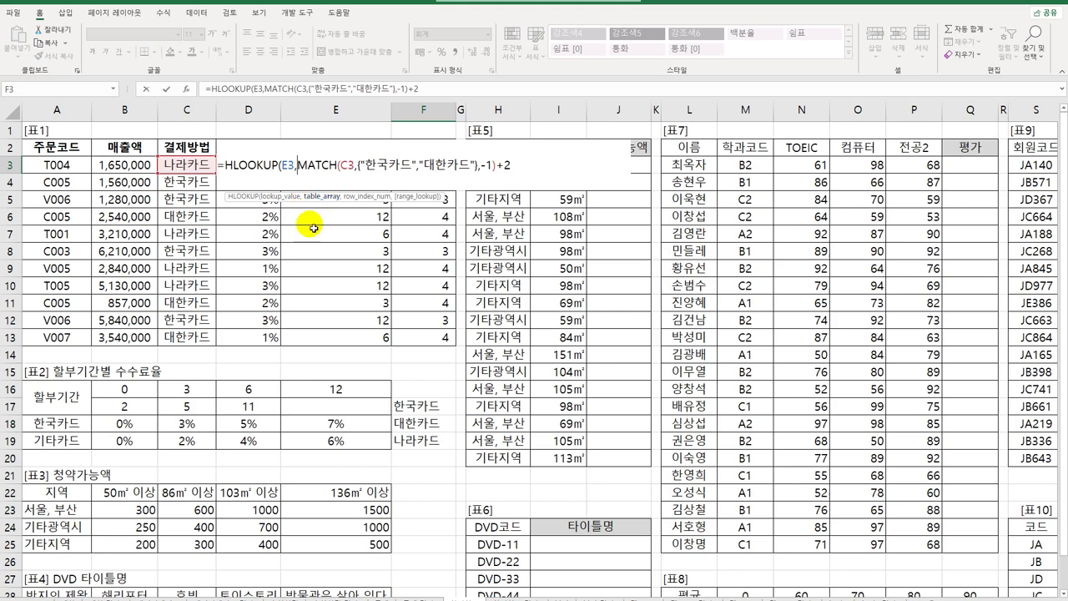
# - Set the HLOOKUP table array to the absolute range $B$16:$E$19, keep MATCH+2 as the row number, and complete F3's formula
pyautogui.click(140, 392)
pyautogui.moveTo(139, 392); pyautogui.dragTo(342, 440)
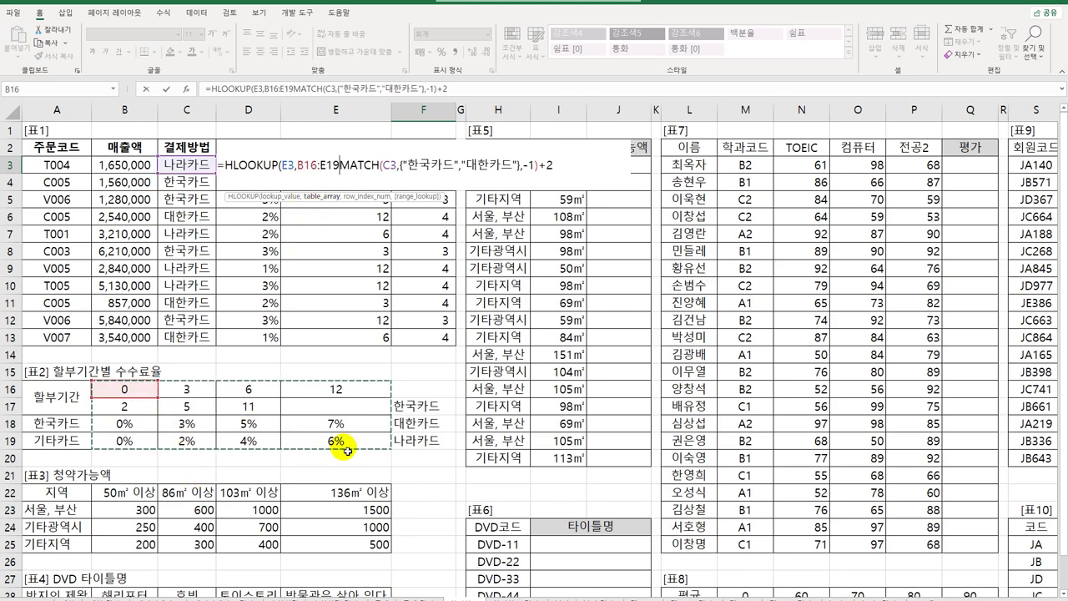
pyautogui.press('F4')
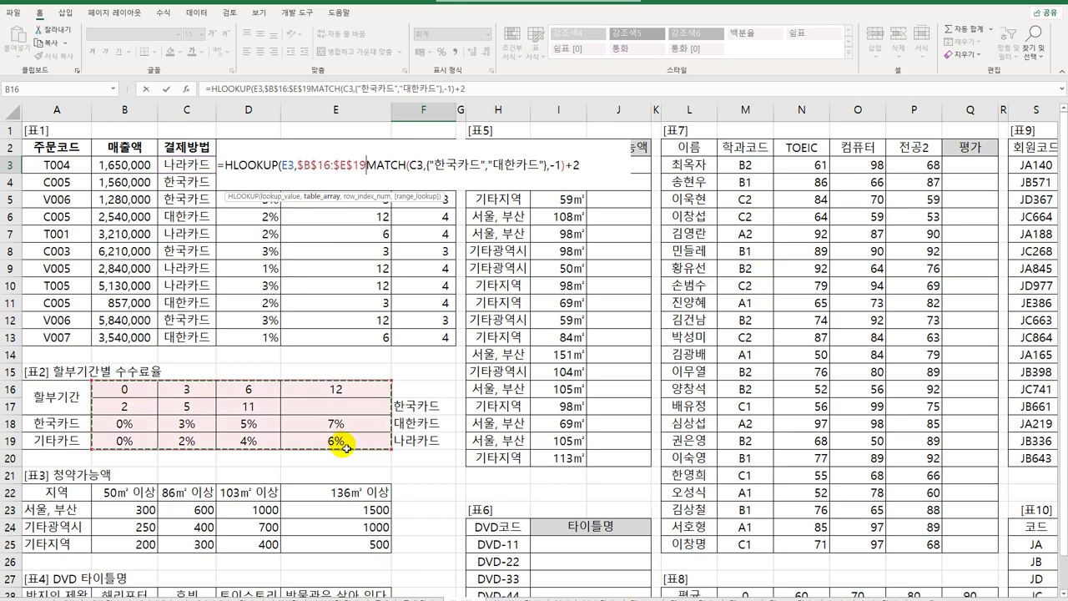
pyautogui.write(',')
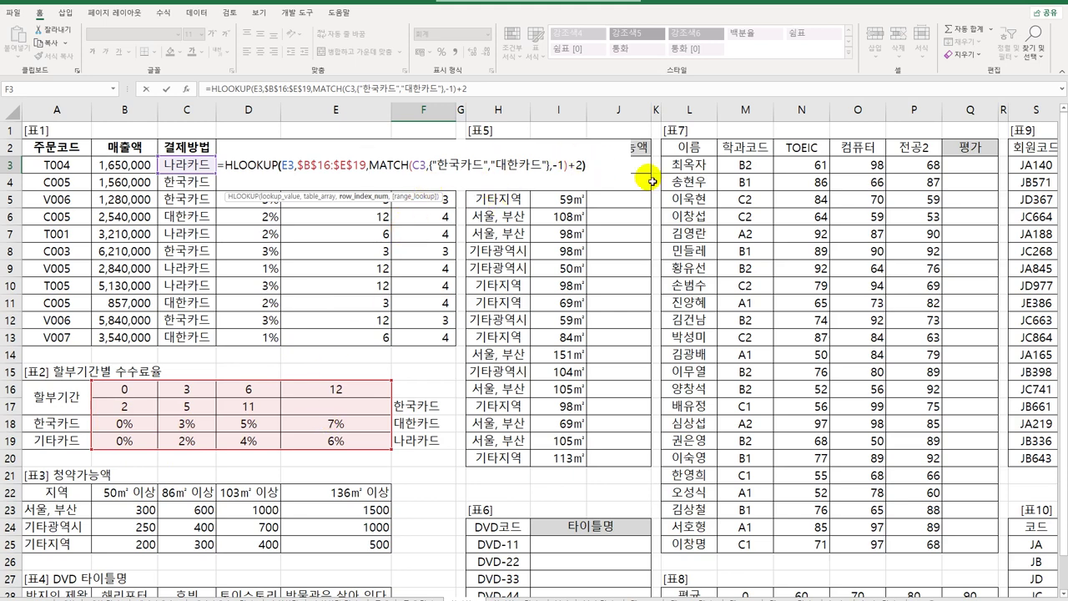
pyautogui.press('Return')
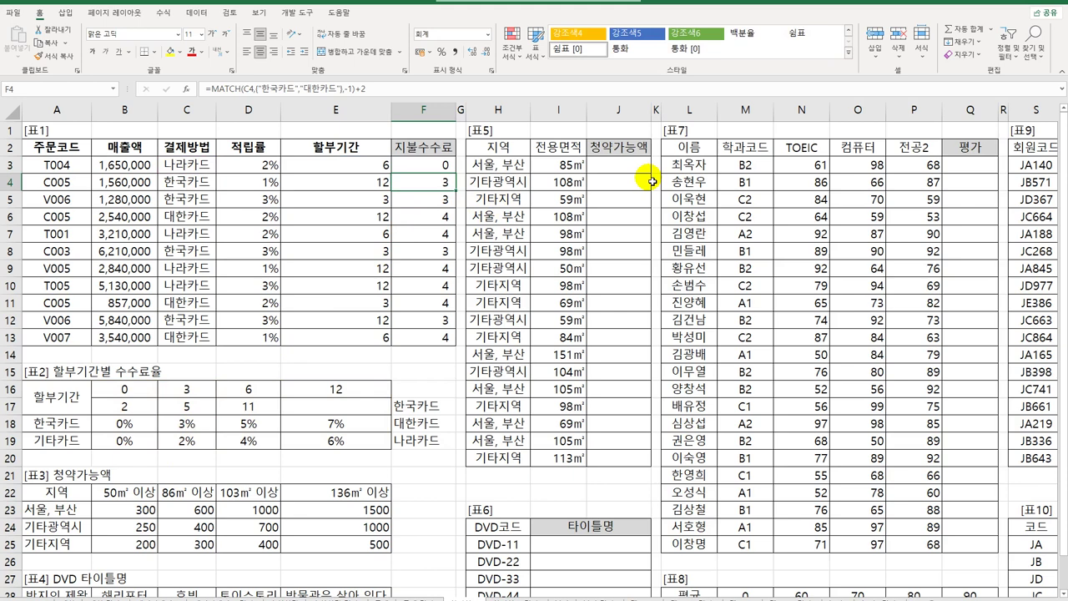
# - Fill the HLOOKUP formula from F3 down to F13 and format the cells as percentages
pyautogui.click(447, 166)
pyautogui.moveTo(455, 172); pyautogui.dragTo(448, 342)
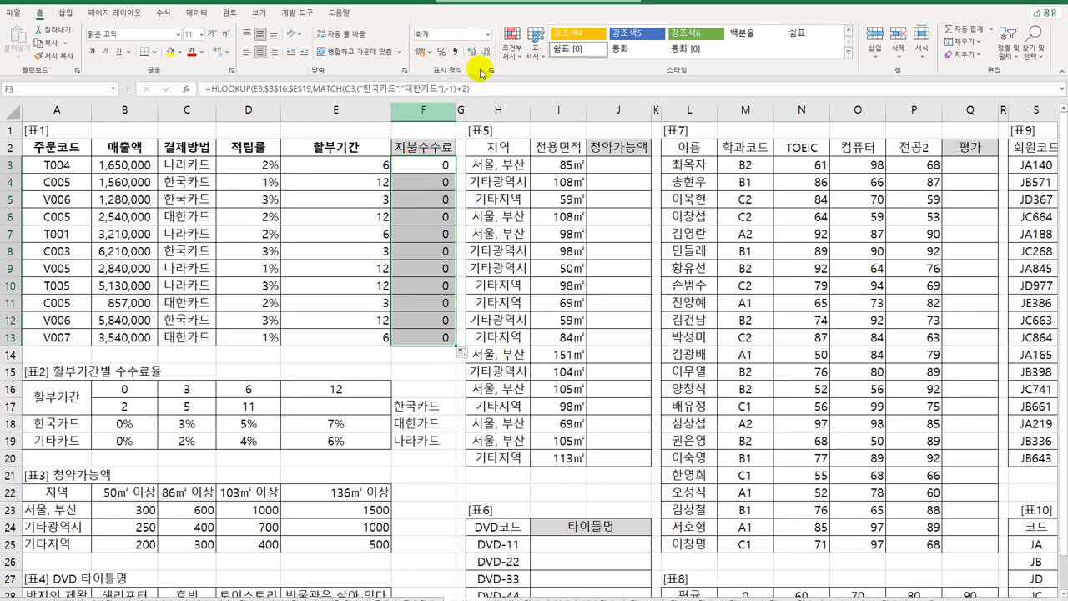
pyautogui.click(489, 35)
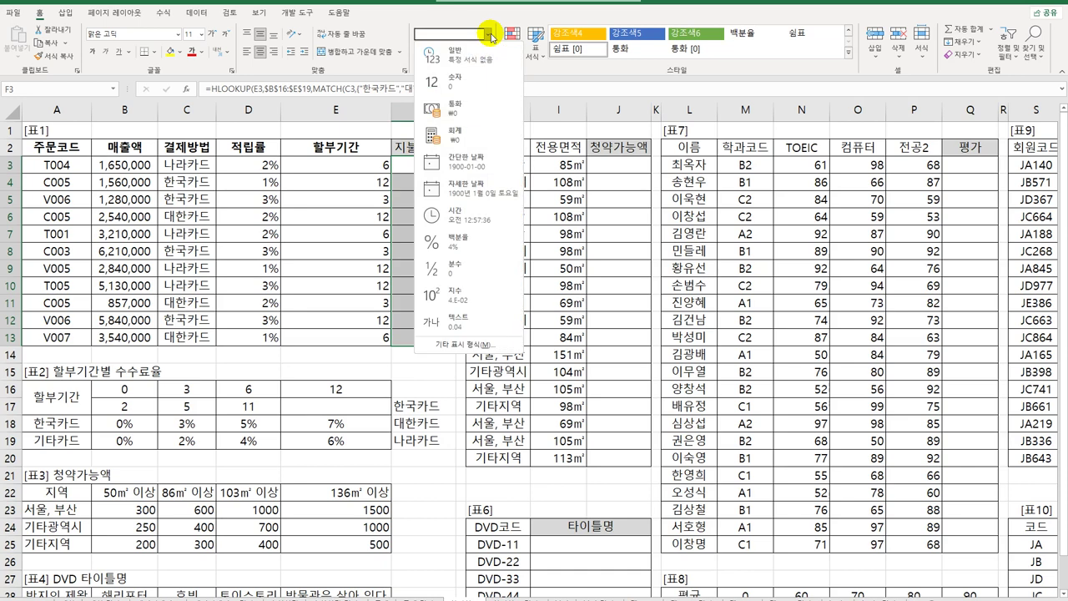
pyautogui.click(471, 233)
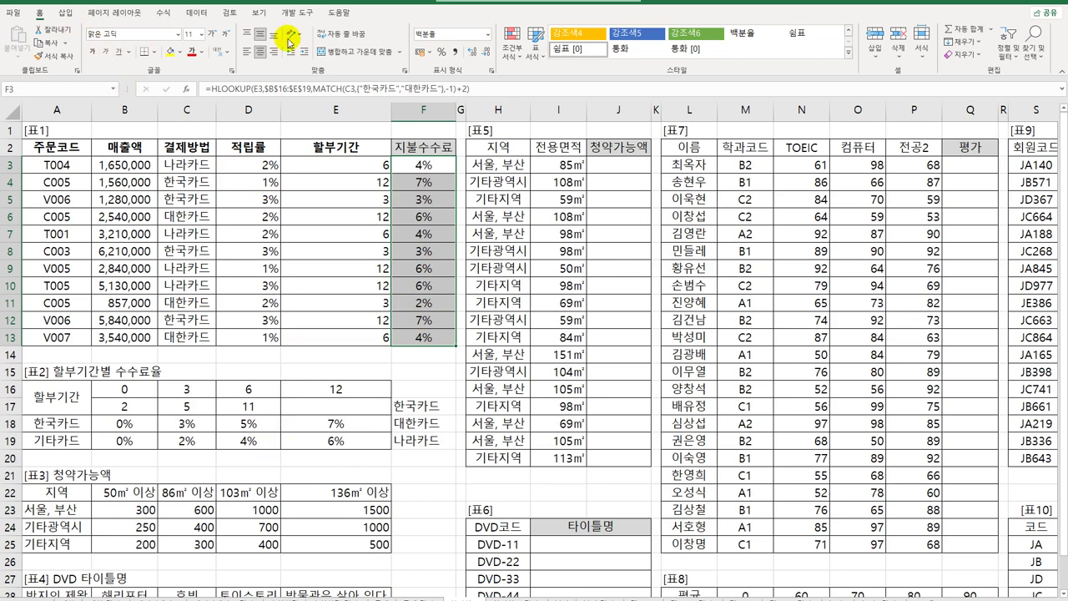
# - Try the accounting format with the ₩ symbol on F3:F13 and undo the number format changes
pyautogui.click(488, 34)
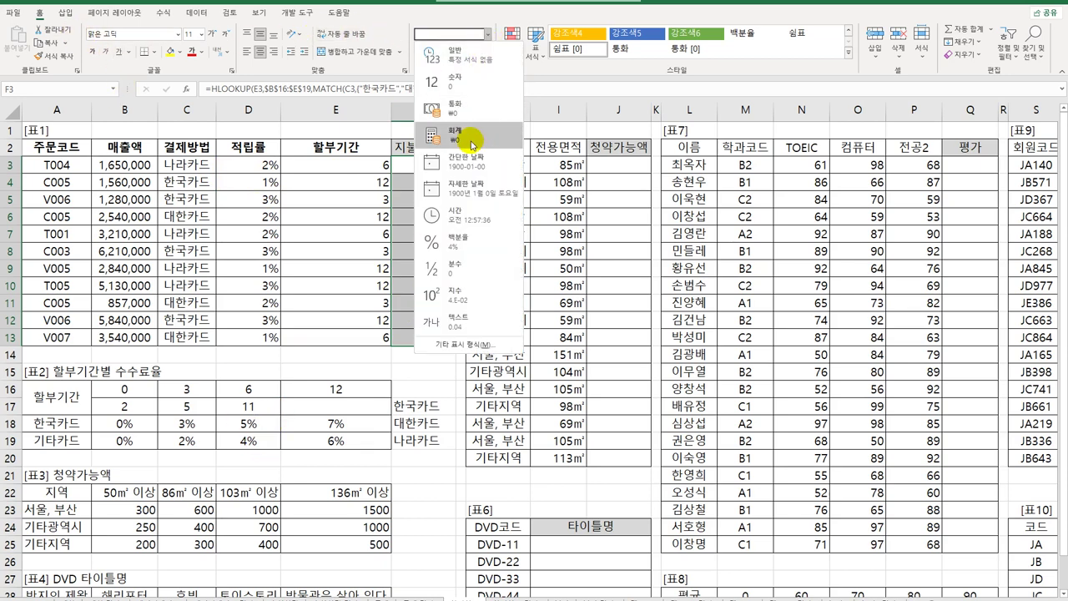
pyautogui.click(470, 138)
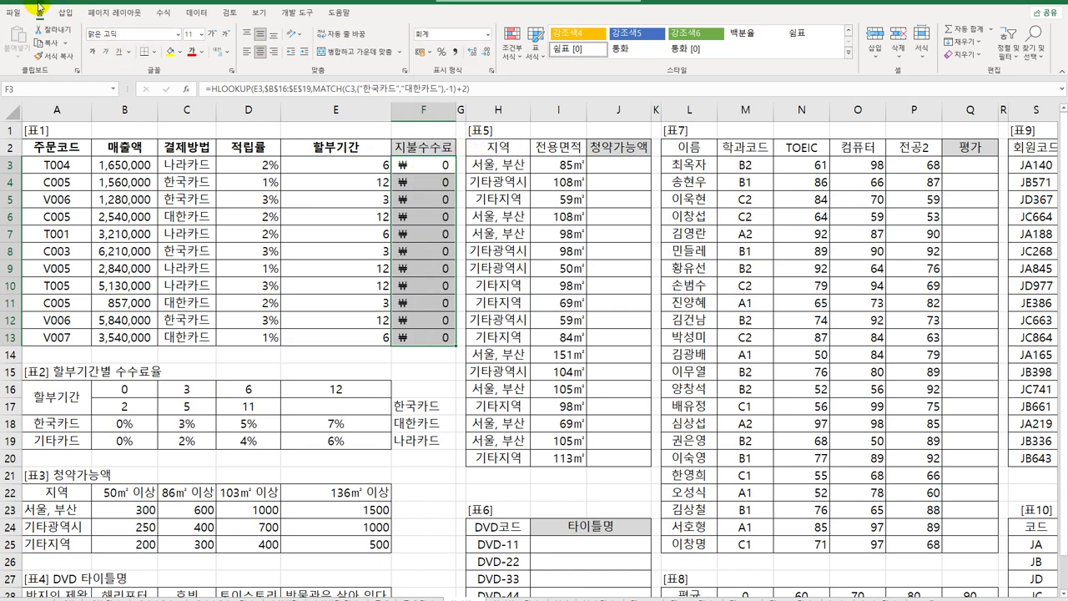
pyautogui.hotkey('ctrl', 'shift', '5')
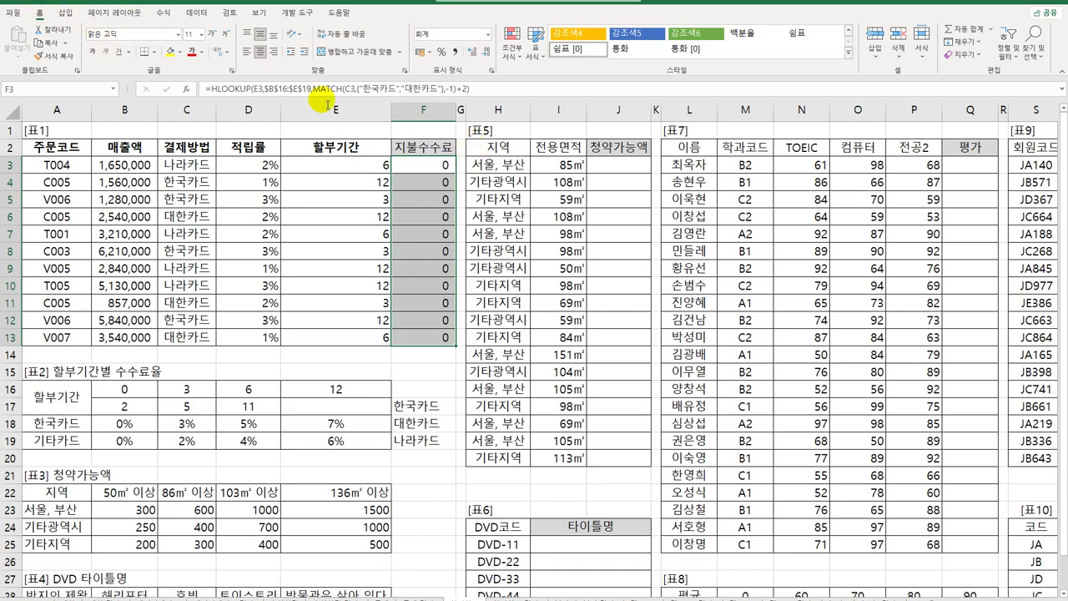
pyautogui.hotkey('ctrl', 'z')
# - Multiply F3's HLOOKUP result by the 매출액 in B3 and fill the formula down to F13
pyautogui.click(427, 164)
pyautogui.press('F2')
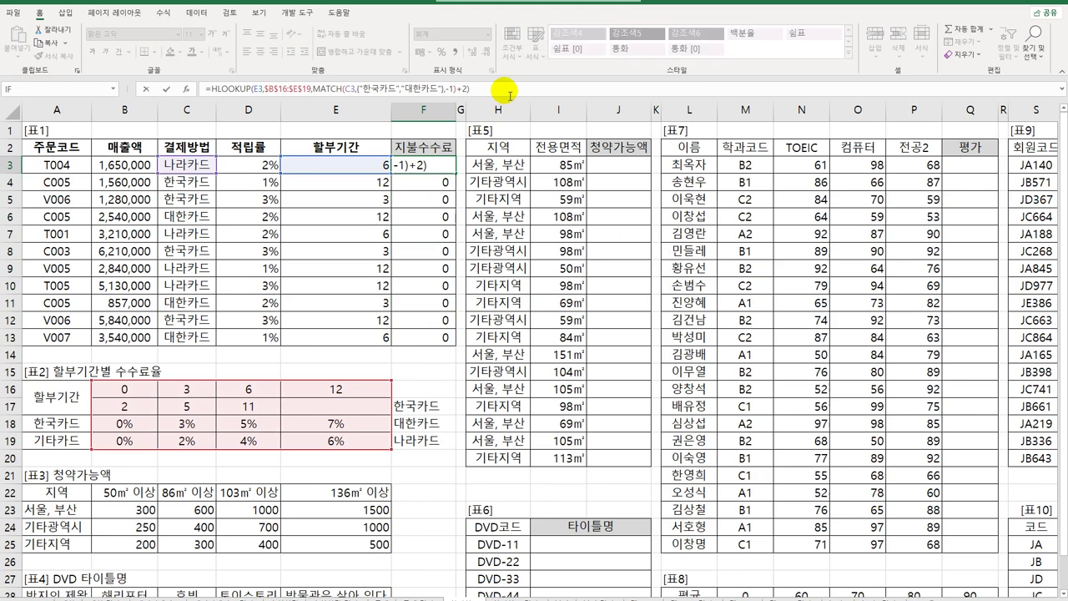
pyautogui.write('*')
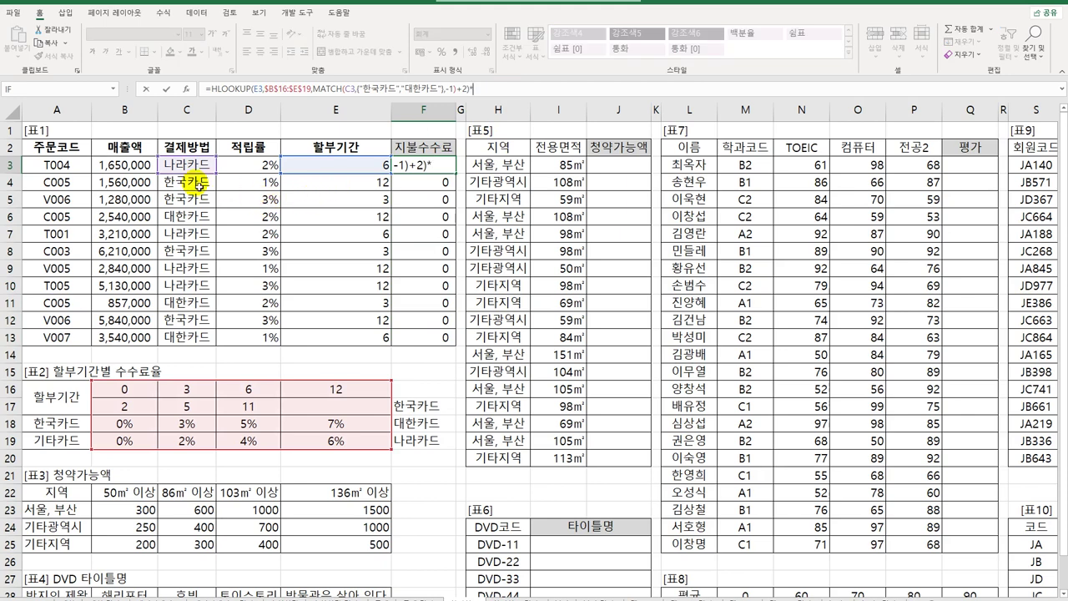
pyautogui.click(111, 169)
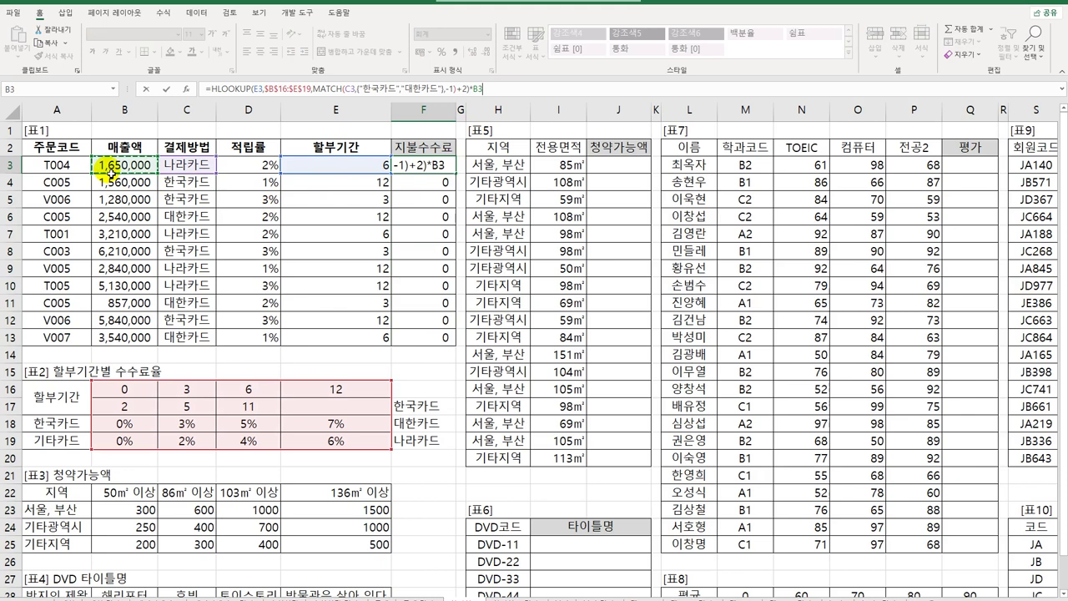
pyautogui.press('Return')
pyautogui.click(424, 165)
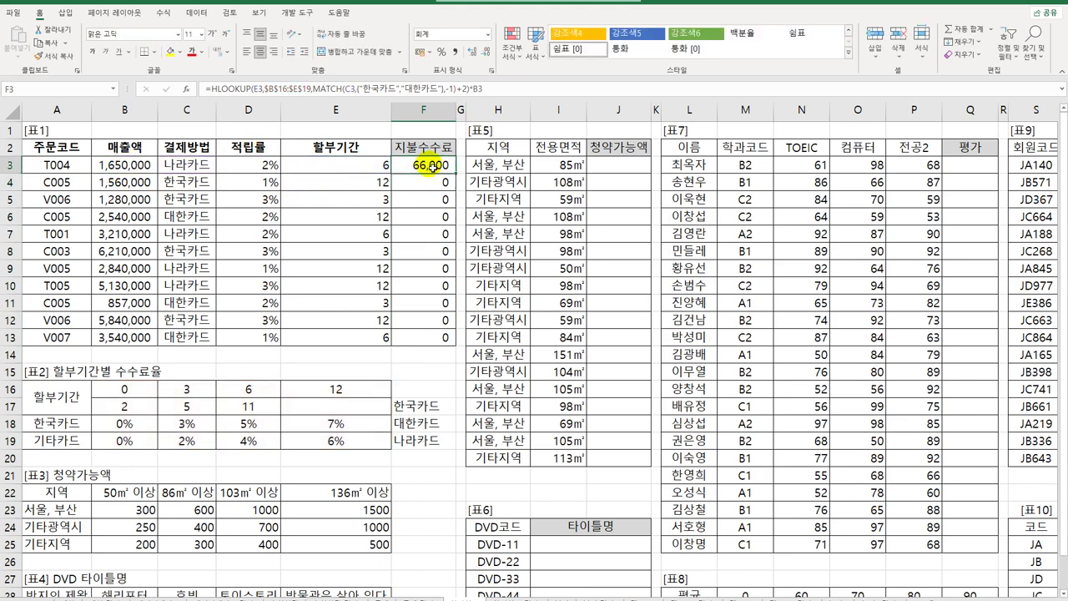
pyautogui.moveTo(457, 177); pyautogui.dragTo(456, 349)
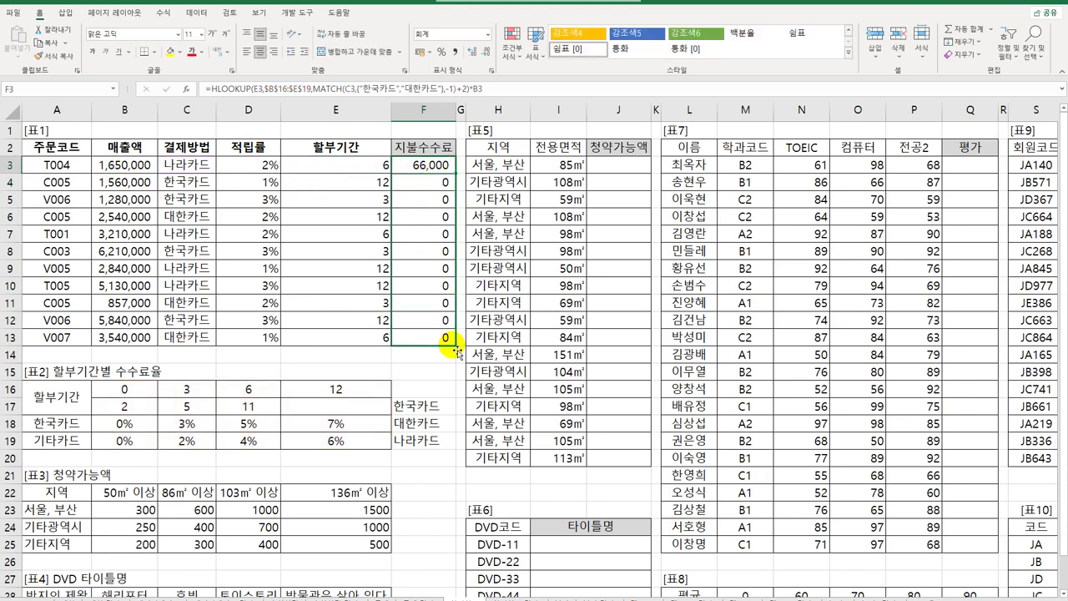
# - Compare the 지불수수료 column with the completed sheet and look over the empty 청약가능액 and 타이틀명 columns
pyautogui.click(128, 167)
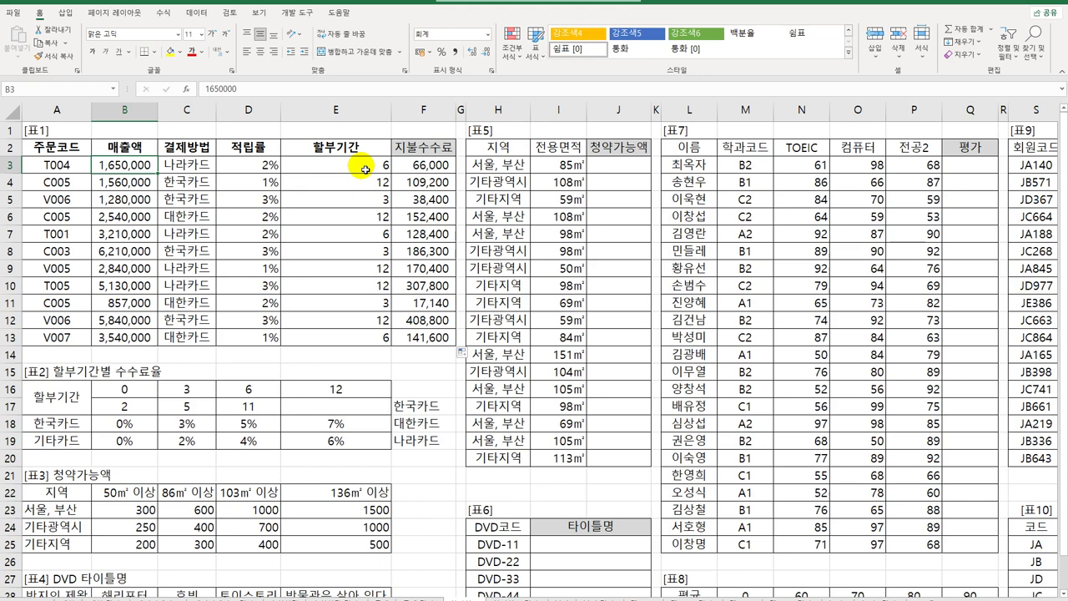
pyautogui.click(426, 167)
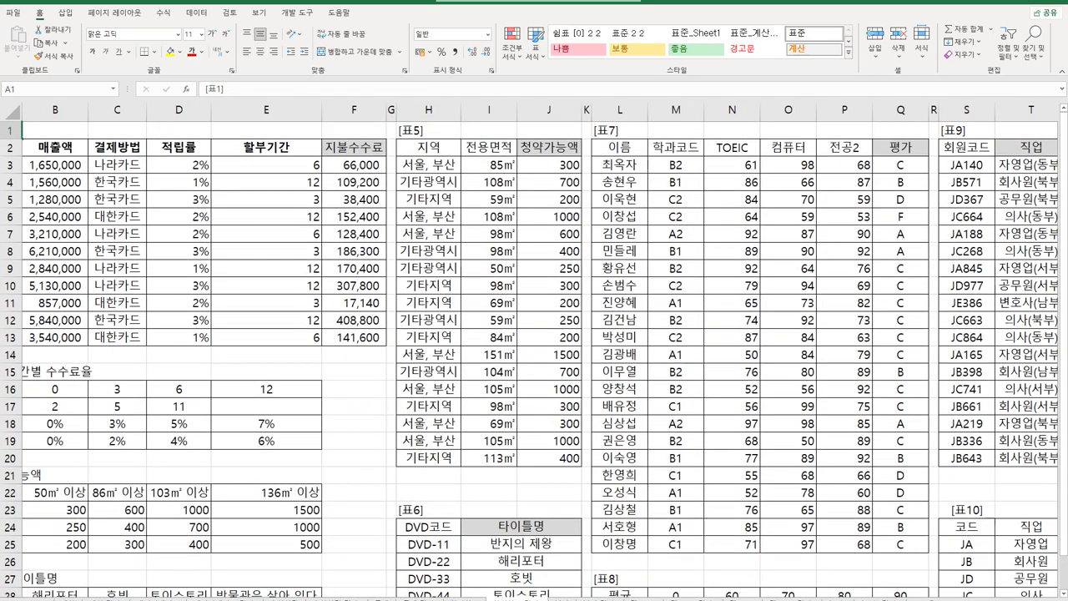
pyautogui.hscroll(-1, 658, 517)
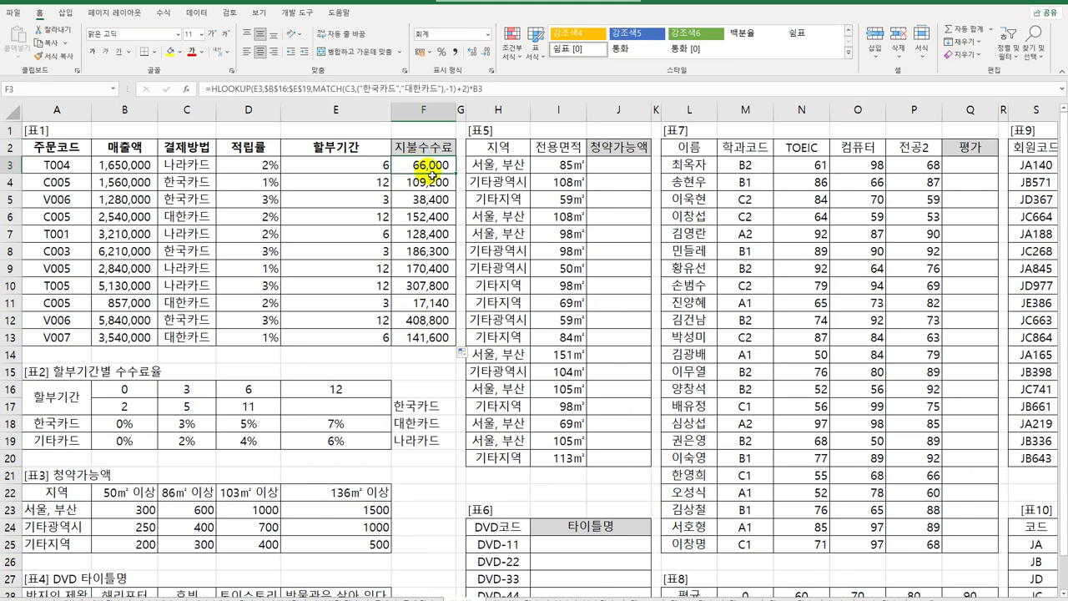
pyautogui.click(623, 167)
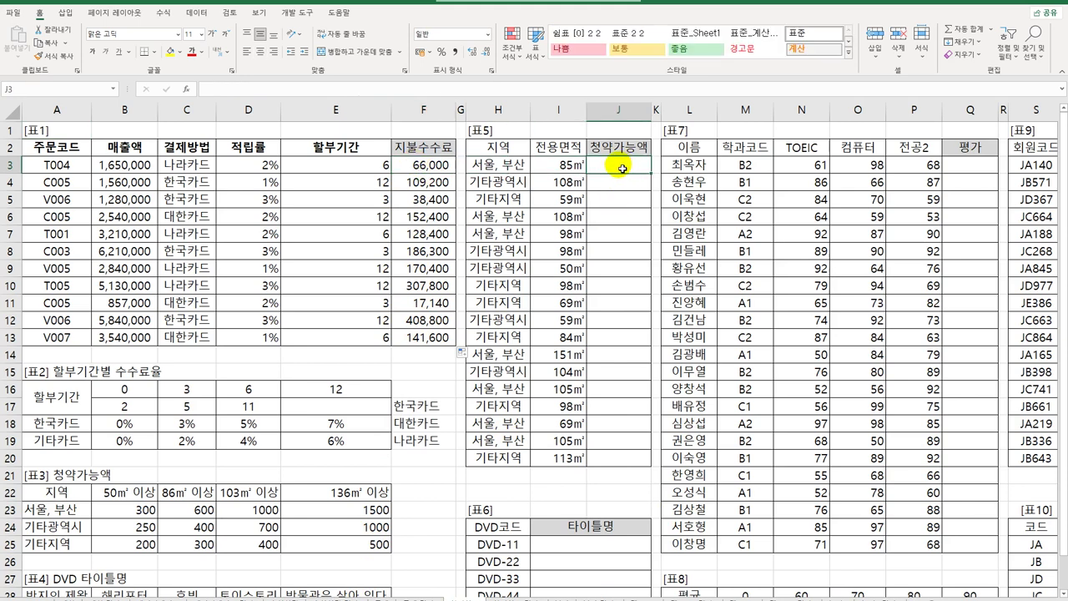
pyautogui.click(601, 545)
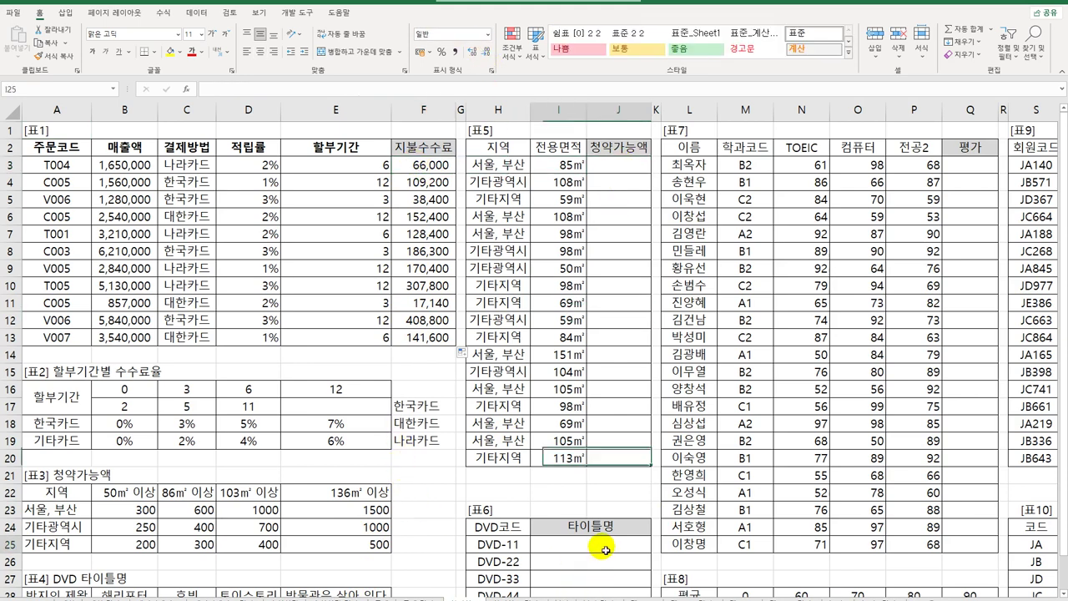
# - Inspect F3's number format category, decimal places and symbol in the cell format settings without changing them
pyautogui.click(413, 164)
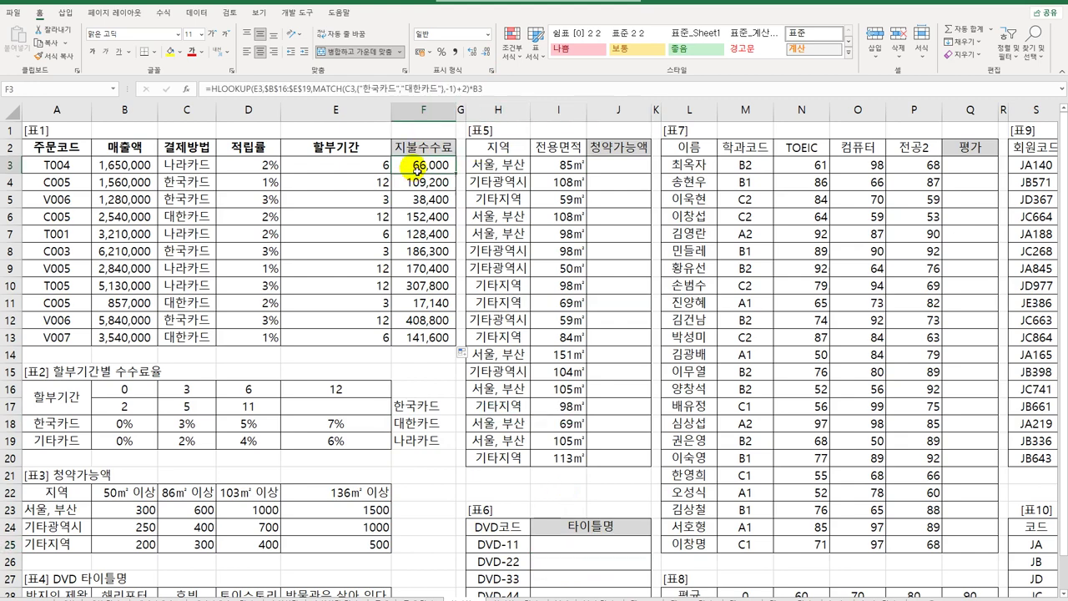
pyautogui.rightClick(425, 166)
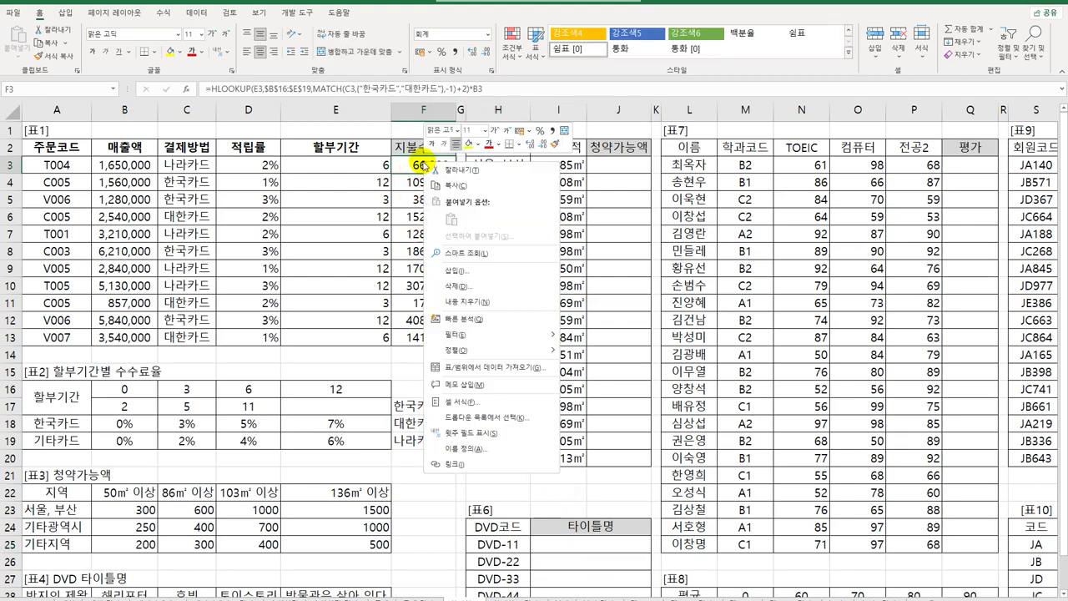
pyautogui.click(454, 403)
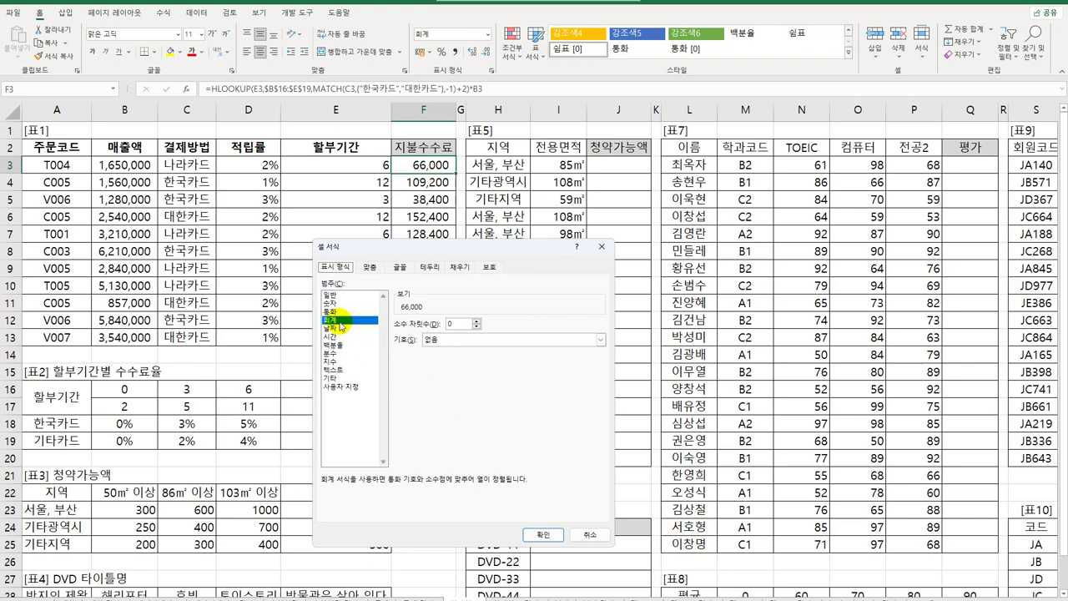
pyautogui.click(581, 536)
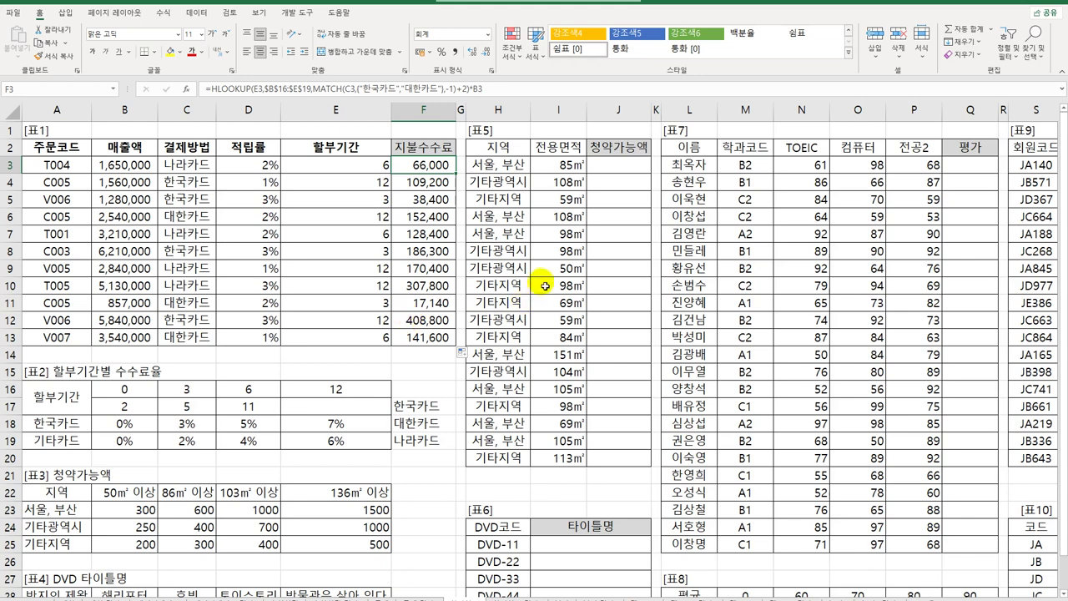
# - Examine the 지역 and 전용면적 values in 표5 and the 청약가능액 lookup table A22:E25 in 표3
pyautogui.click(621, 174)
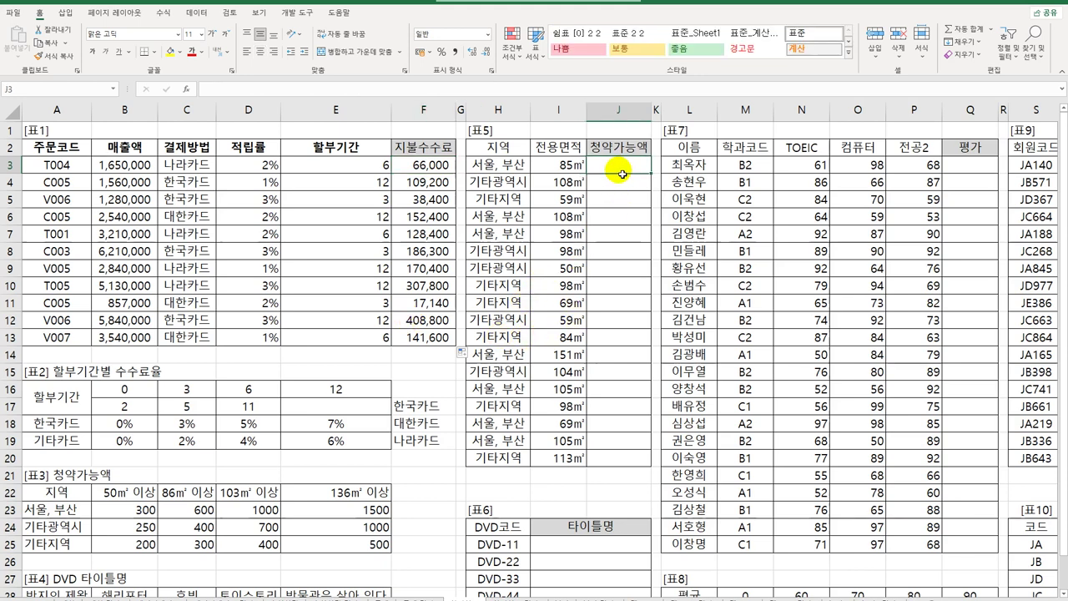
pyautogui.click(492, 160)
pyautogui.click(543, 162)
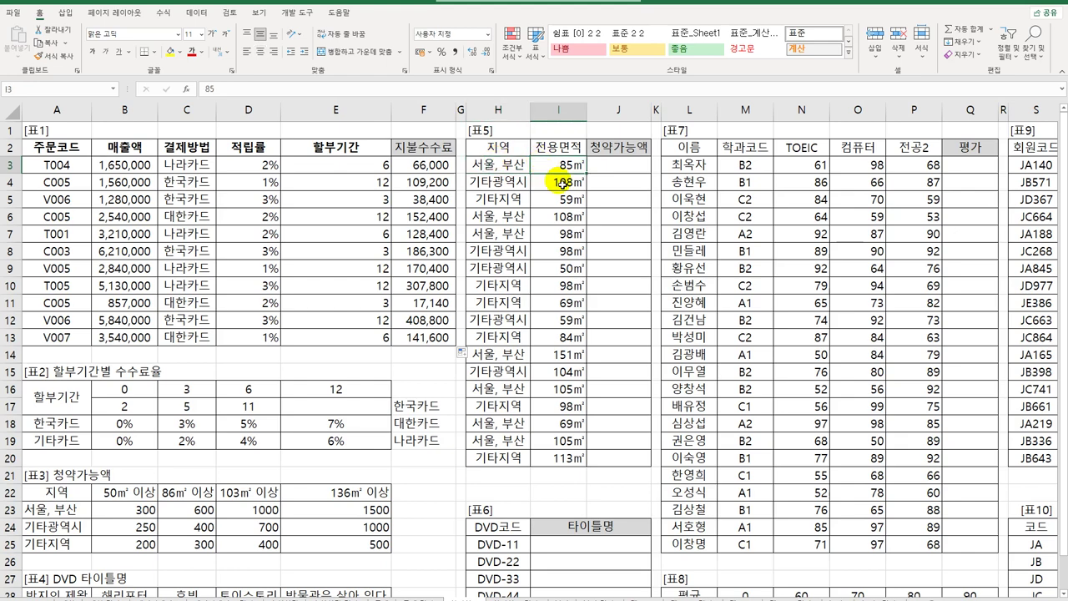
pyautogui.scroll(-3, 350, 288)
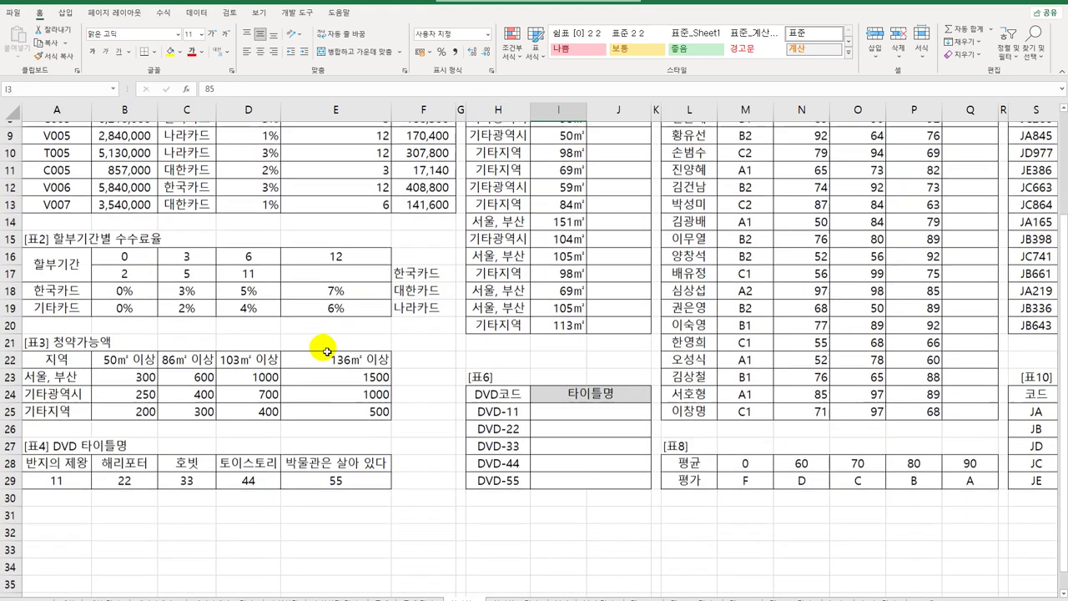
pyautogui.scroll(3, 275, 281)
pyautogui.moveTo(75, 493); pyautogui.dragTo(356, 552)
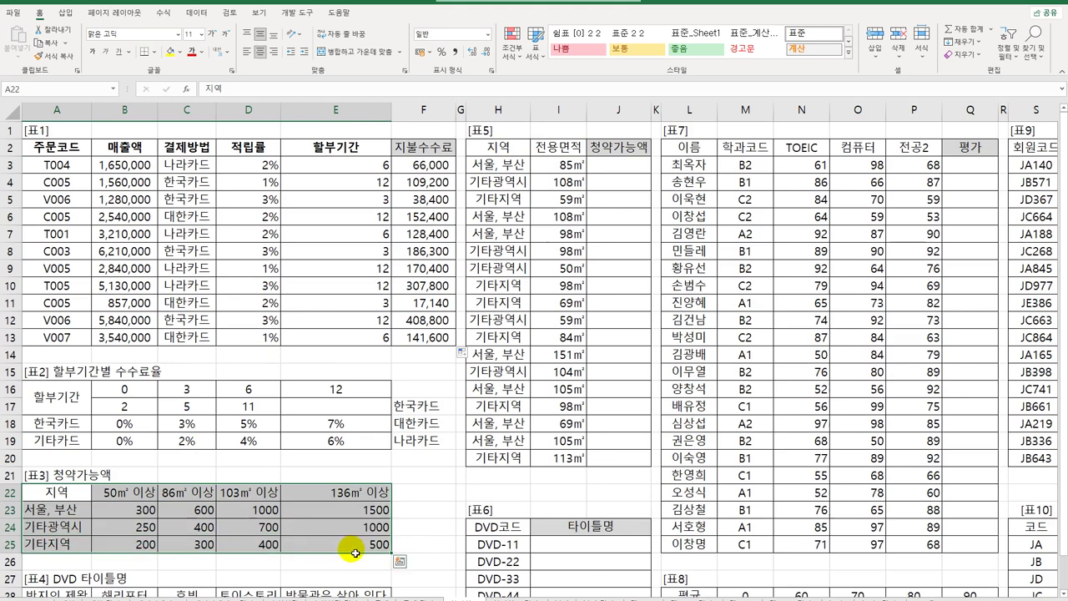
pyautogui.click(618, 172)
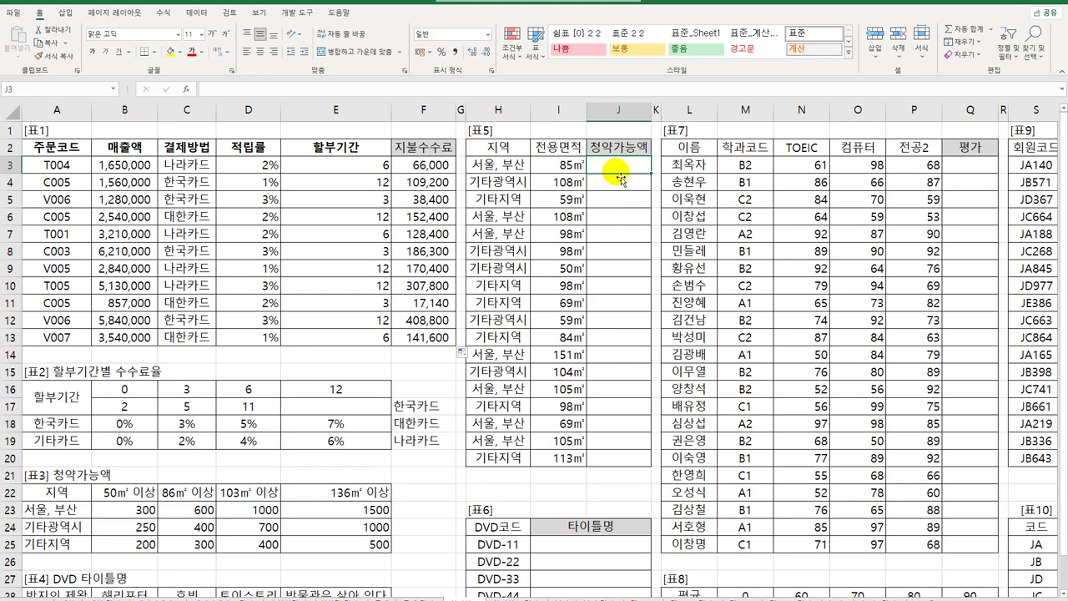
pyautogui.moveTo(423, 404); pyautogui.dragTo(433, 445)
pyautogui.click(433, 407)
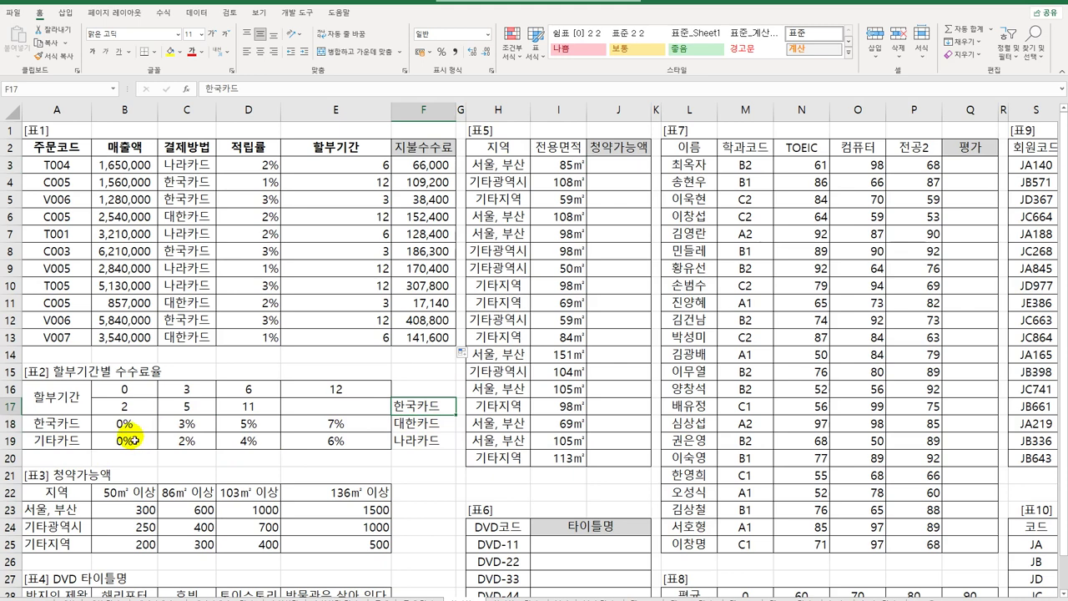
# - Start an XMATCH formula in J3 with the 지역 in H3 as the lookup value
pyautogui.click(600, 165)
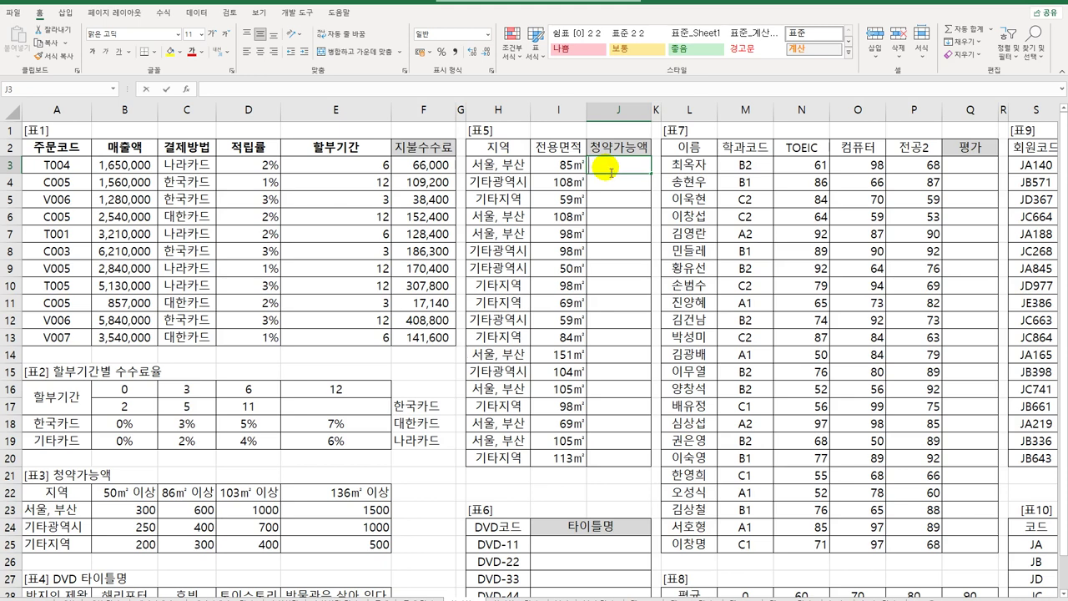
pyautogui.write('=')
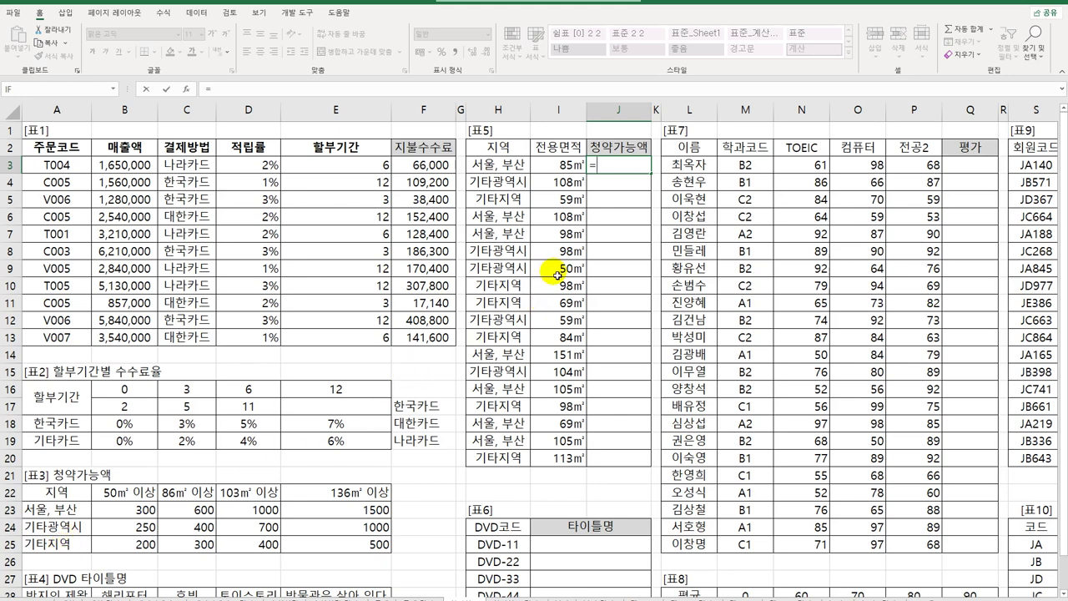
pyautogui.write('X')
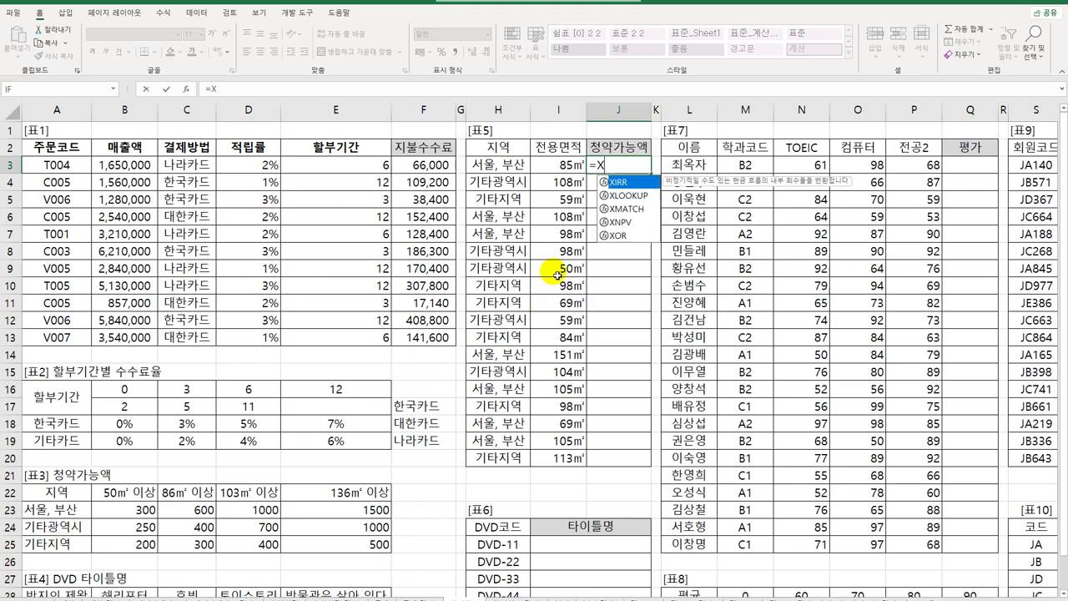
pyautogui.write('L')
pyautogui.press('BackSpace')
pyautogui.write('M')
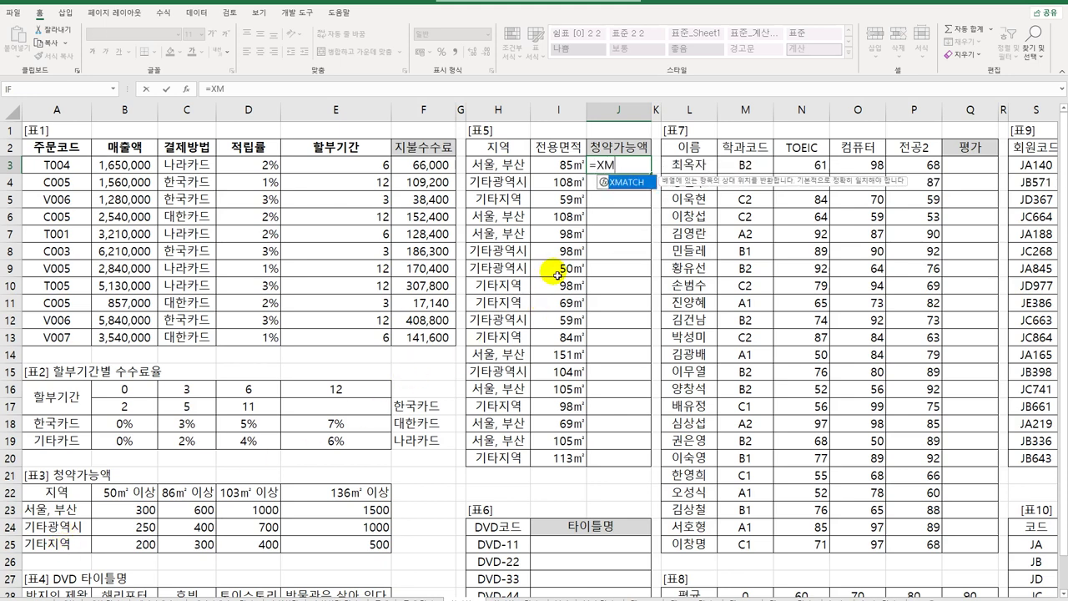
pyautogui.press('Tab')
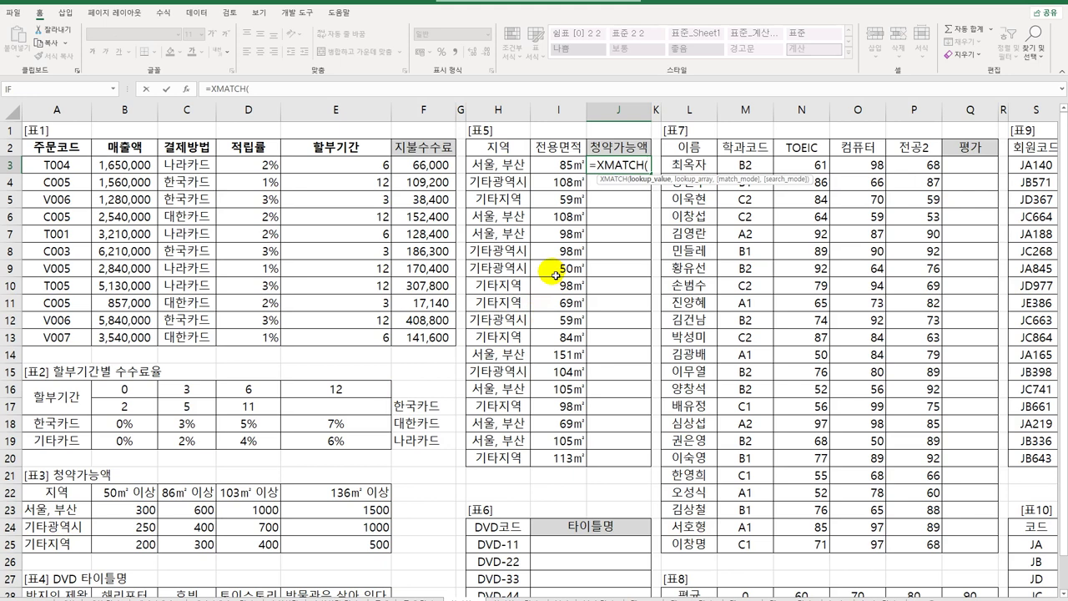
pyautogui.click(528, 165)
pyautogui.write(',')
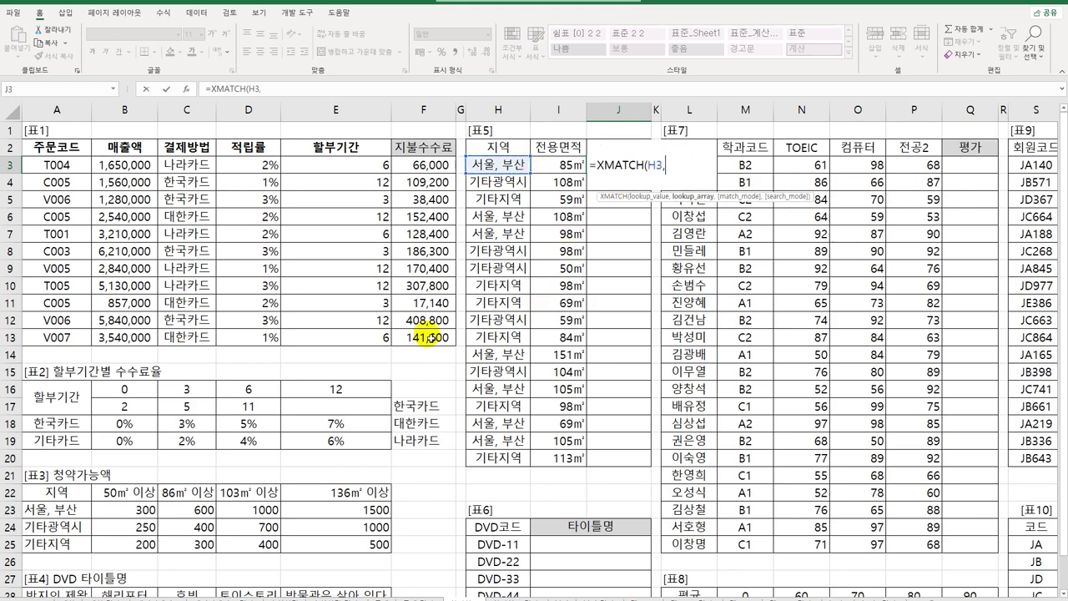
# - Complete J3's XMATCH with the absolute lookup array $A$23:$A$25 and exact match mode 0
pyautogui.moveTo(71, 510); pyautogui.dragTo(71, 541)
pyautogui.press('F4')
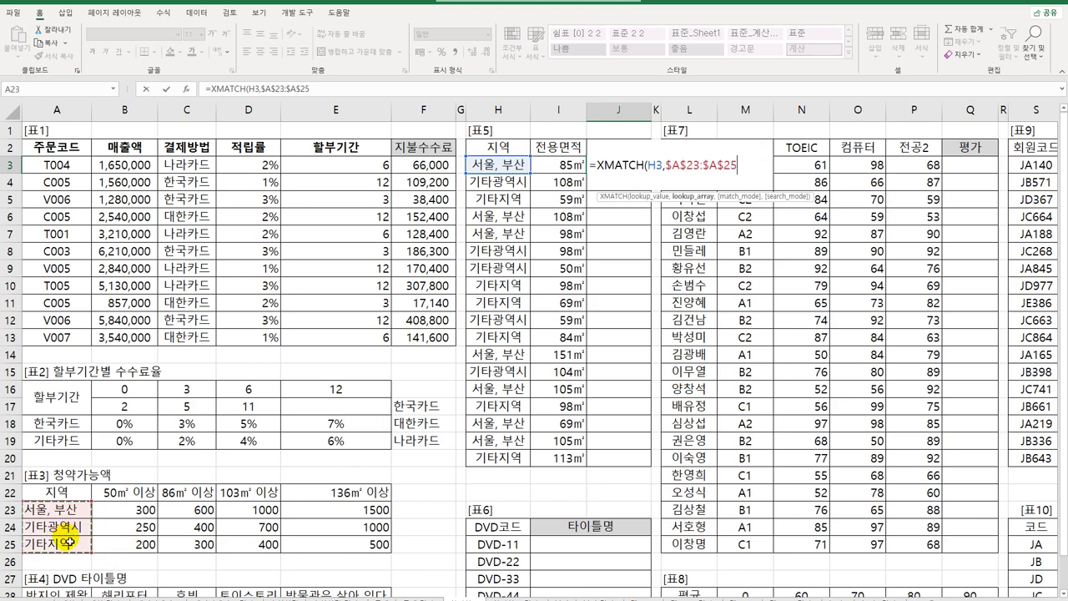
pyautogui.write(',')
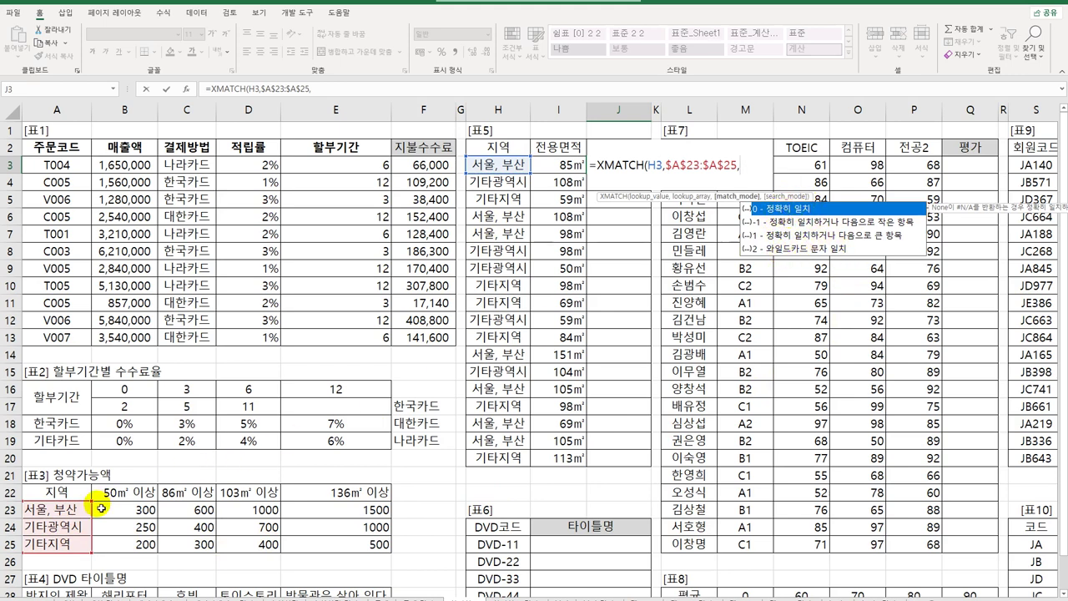
pyautogui.write('0')
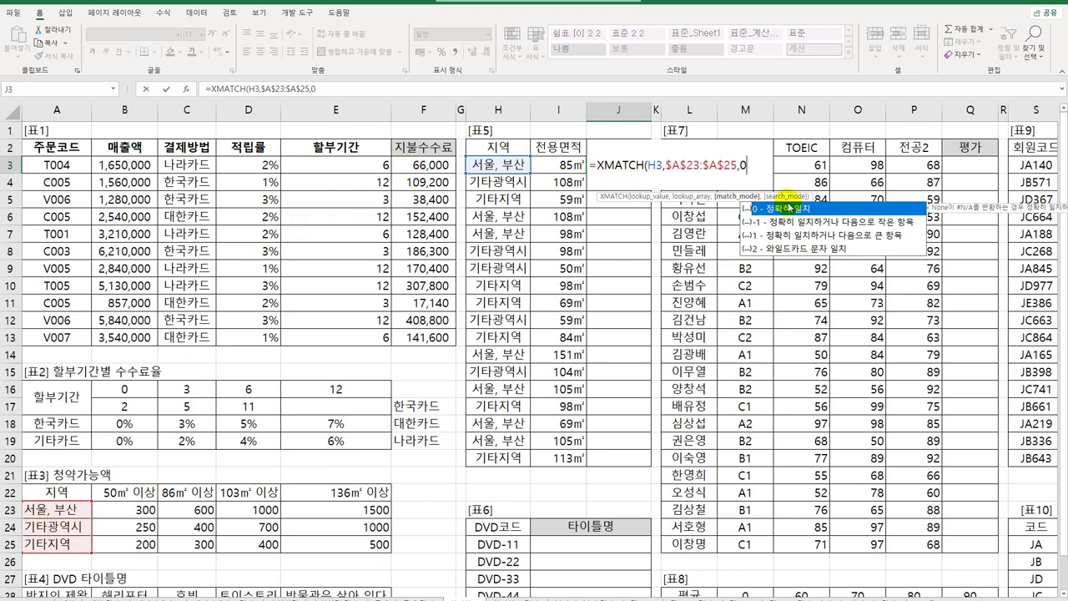
pyautogui.write(')')
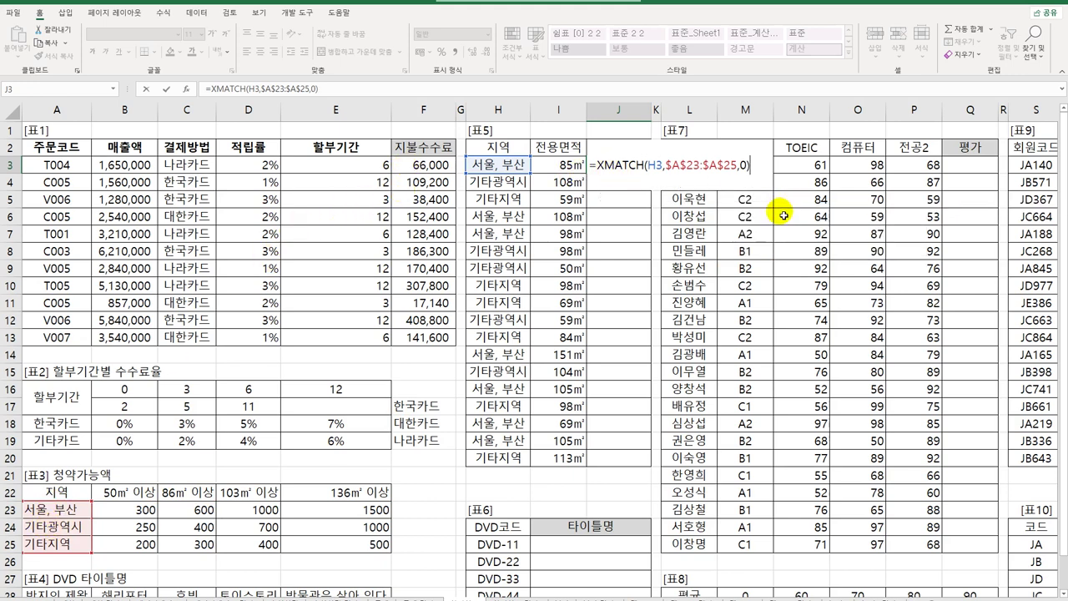
pyautogui.press('Return')
# - Fill J3's XMATCH formula down to J20 and check the positions against the 지역 names in 표5 and 표3
pyautogui.click(644, 167)
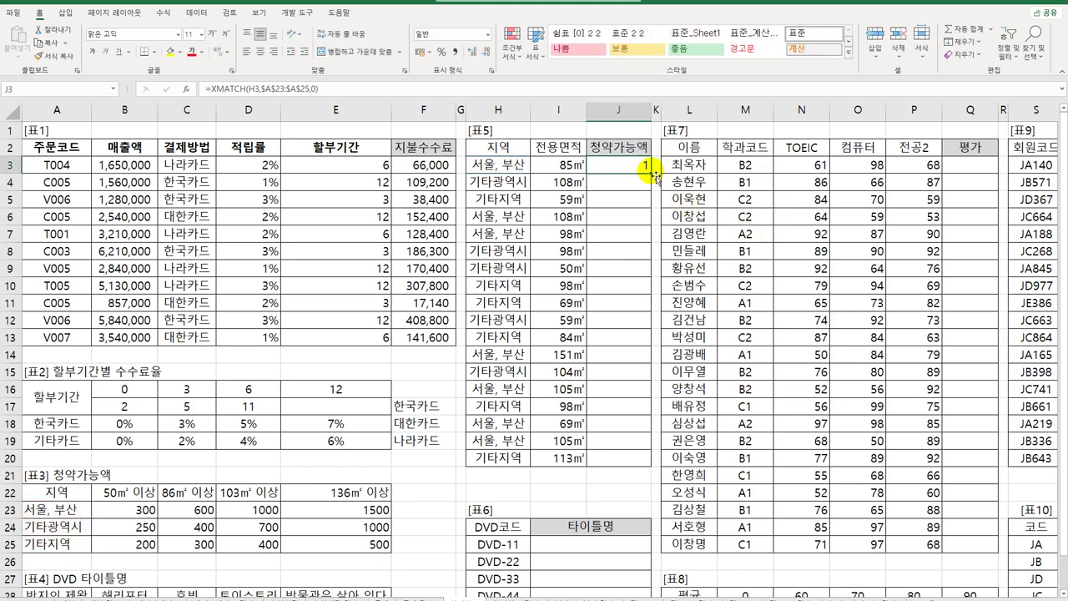
pyautogui.moveTo(654, 175); pyautogui.dragTo(618, 463)
pyautogui.click(506, 180)
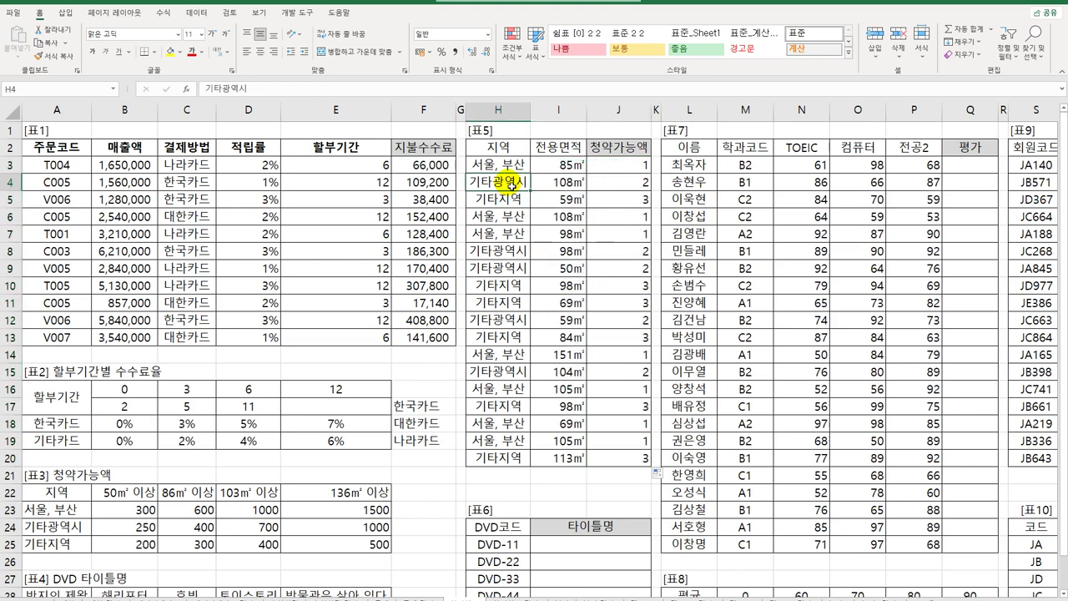
pyautogui.click(64, 509)
pyautogui.click(504, 201)
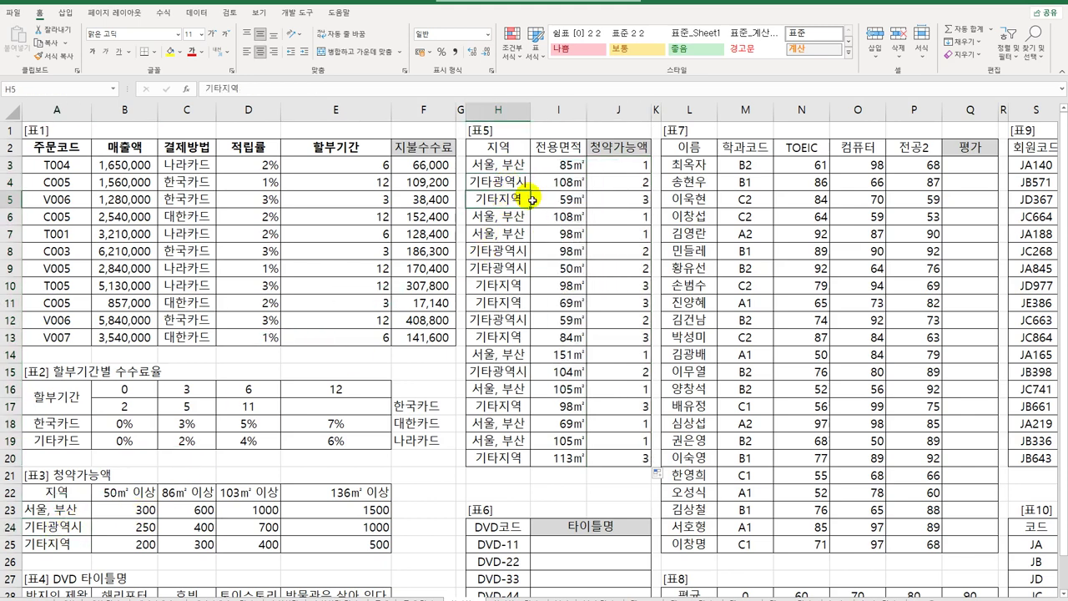
pyautogui.click(621, 200)
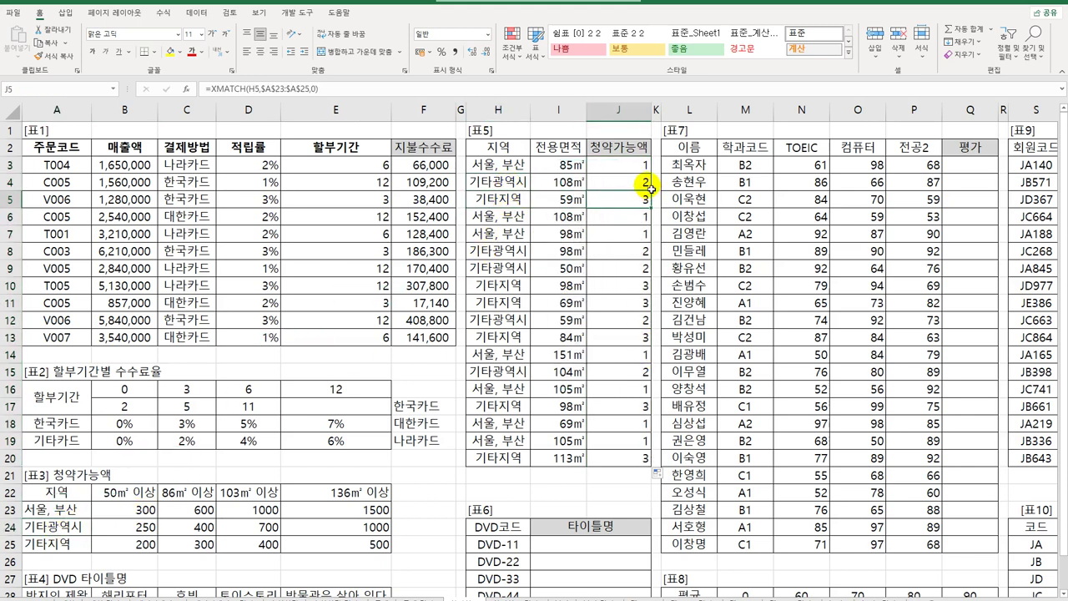
# - Clear J3:J20 and start a new XMATCH formula in J3 with the 전용면적 in I3 as the lookup value
pyautogui.moveTo(624, 164); pyautogui.dragTo(624, 458)
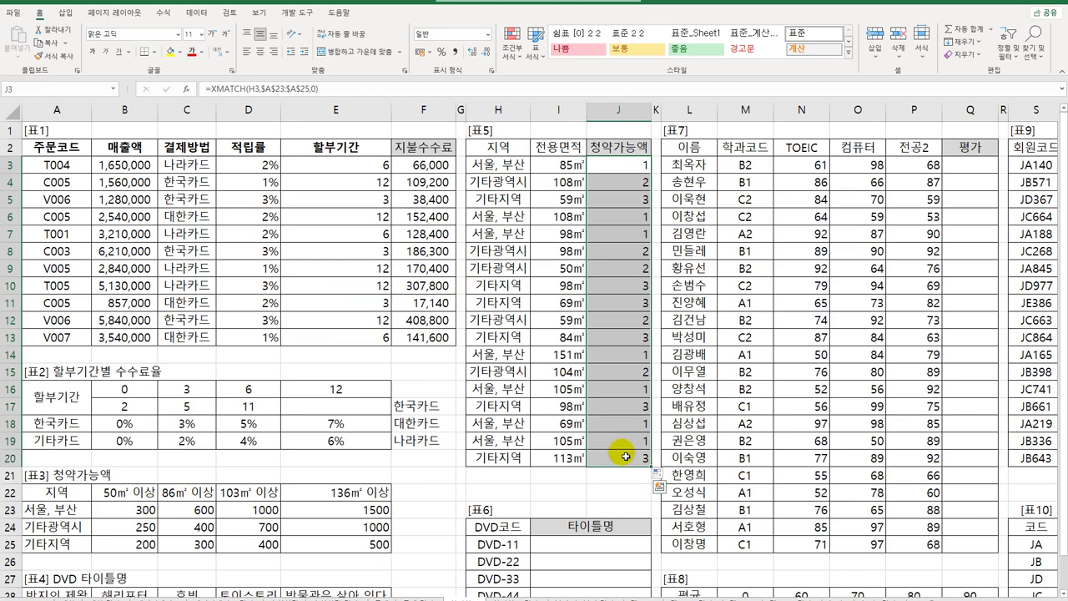
pyautogui.press('Delete')
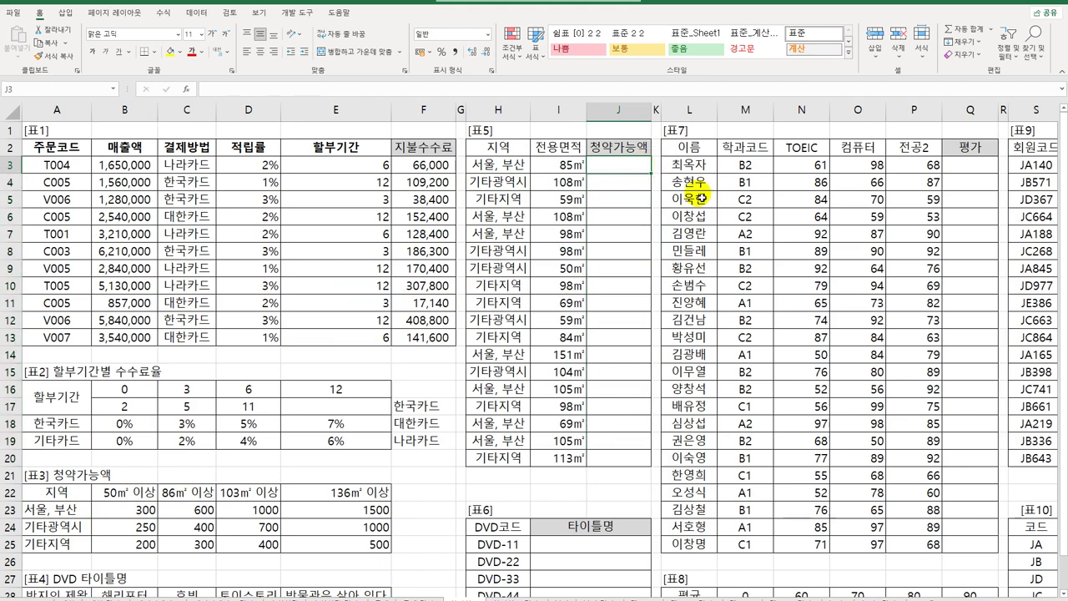
pyautogui.write('=XM')
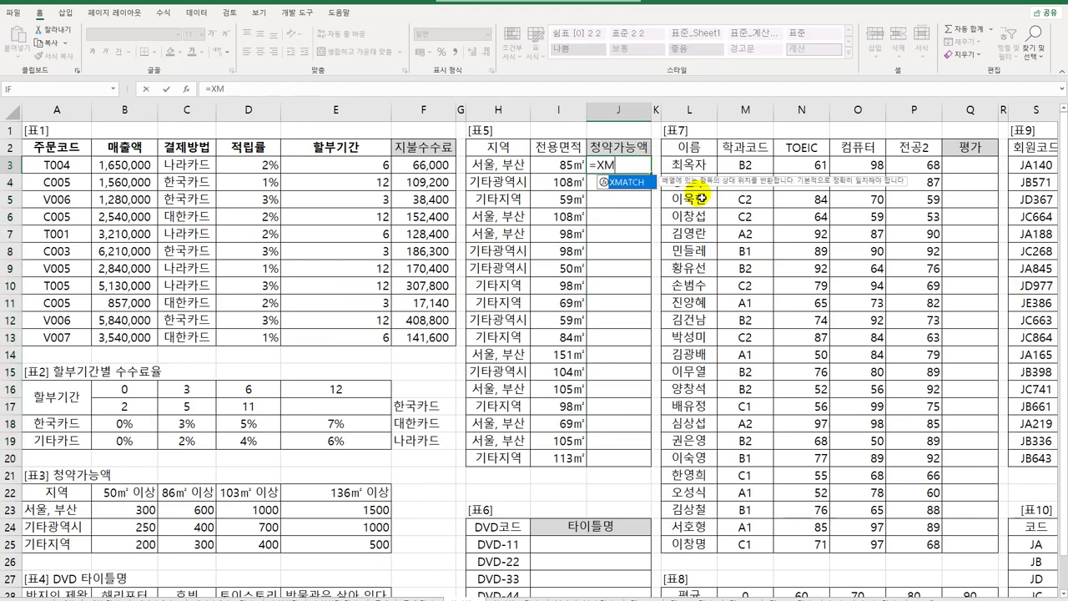
pyautogui.press('Tab')
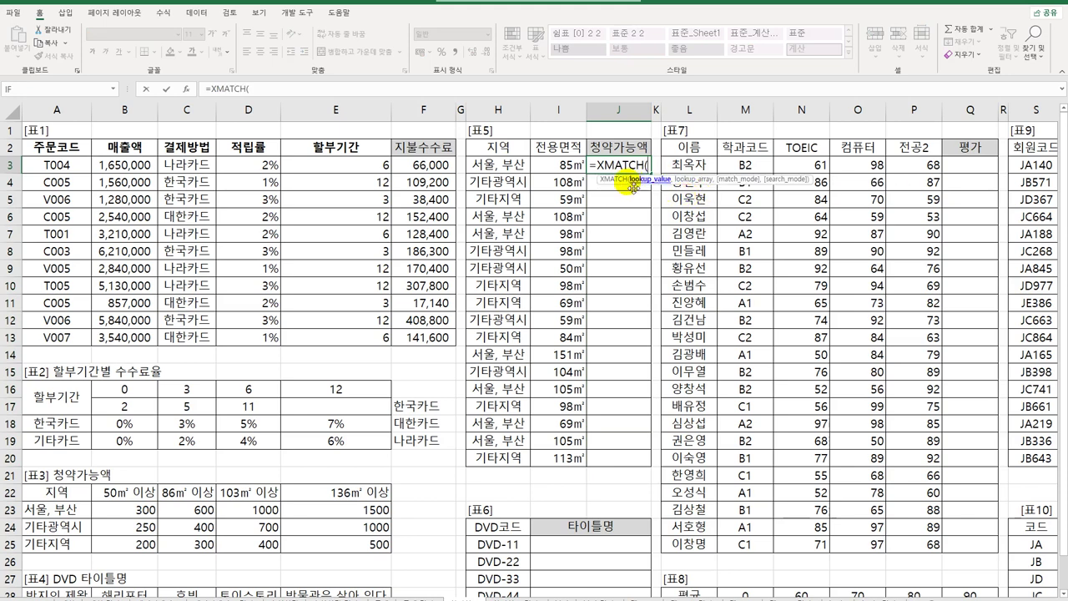
pyautogui.click(579, 166)
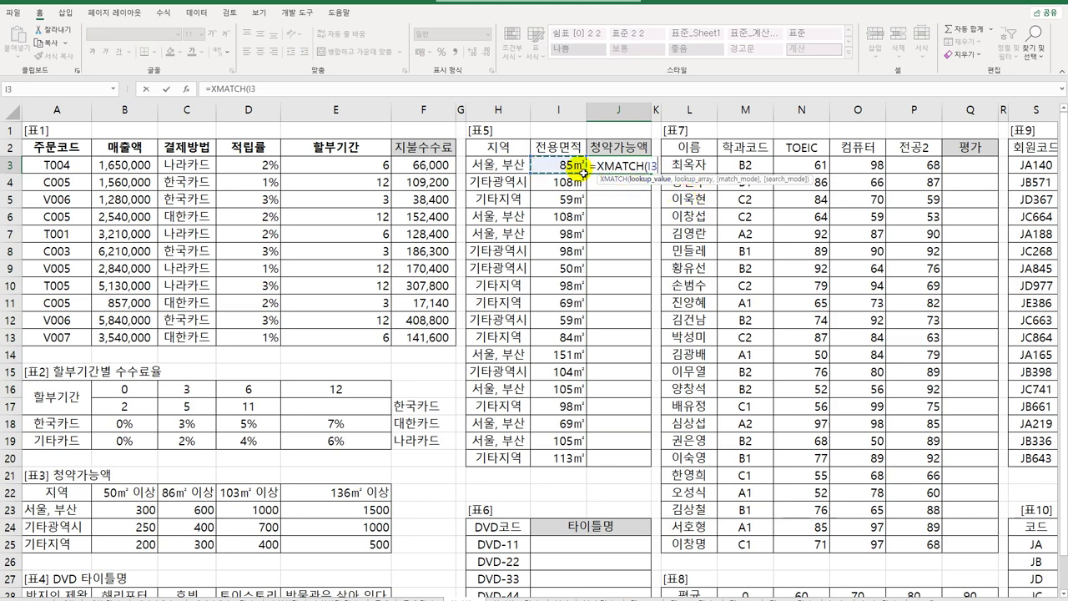
pyautogui.write(',')
# - Complete J3's XMATCH with the absolute lookup array $B$22:$E$22 and match mode -1, exact match or next smaller item
pyautogui.moveTo(125, 493); pyautogui.dragTo(308, 494)
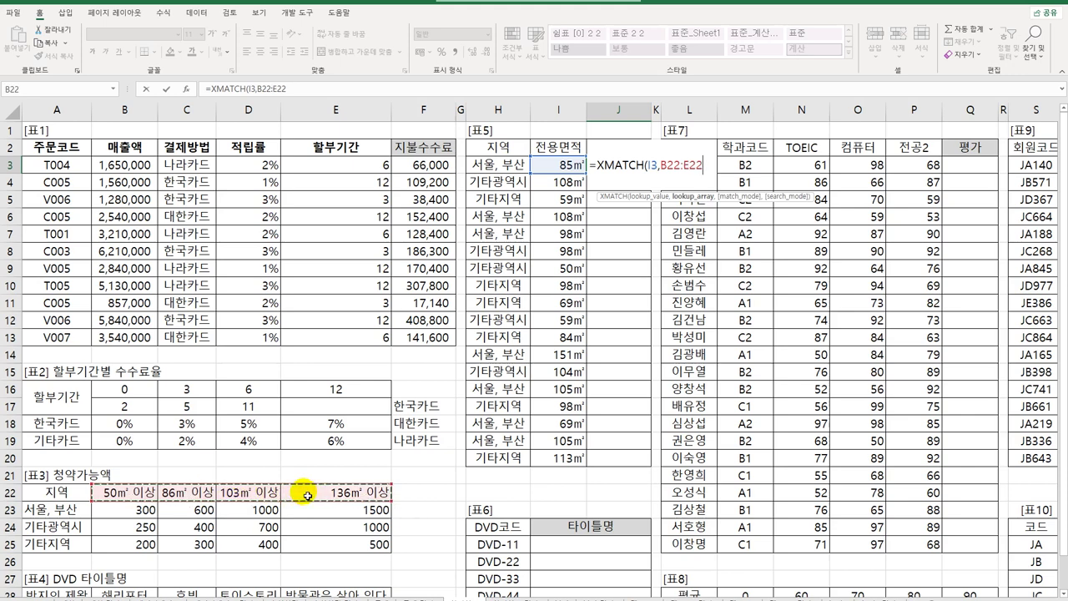
pyautogui.press('F4')
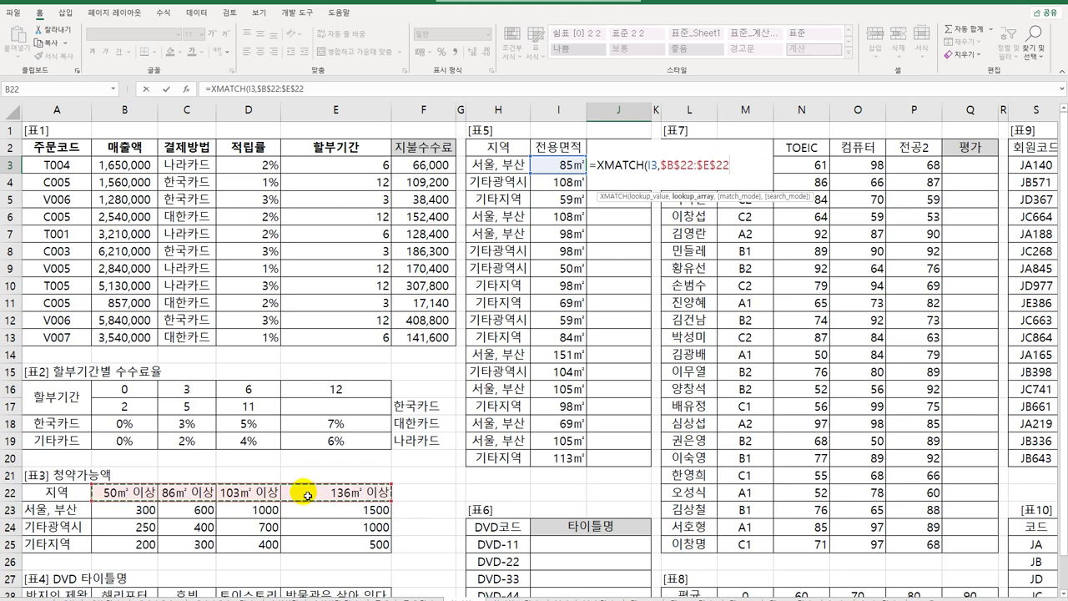
pyautogui.write(',')
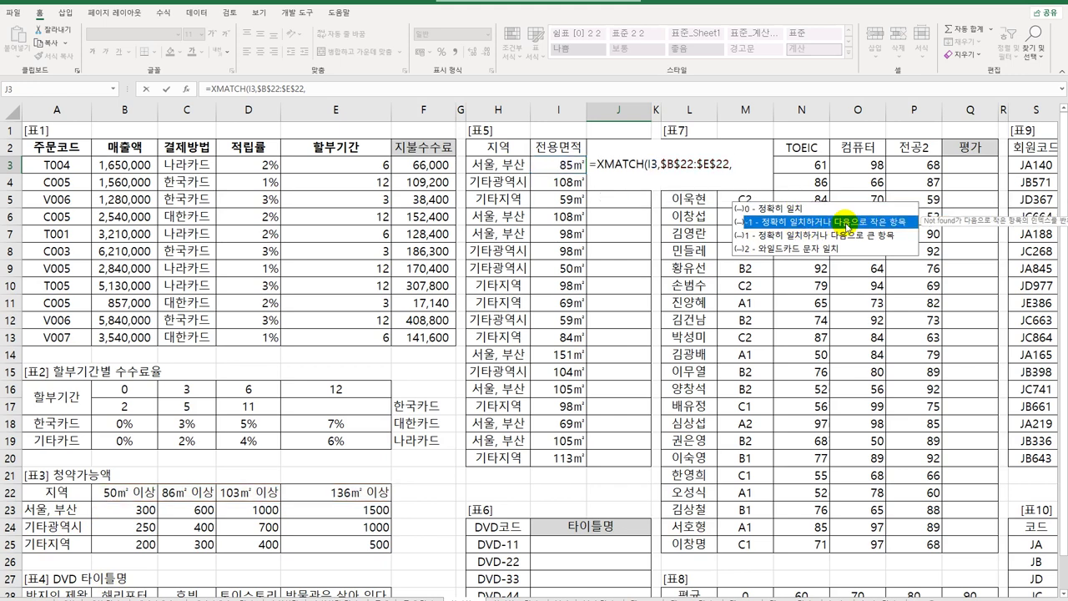
pyautogui.doubleClick(849, 225)
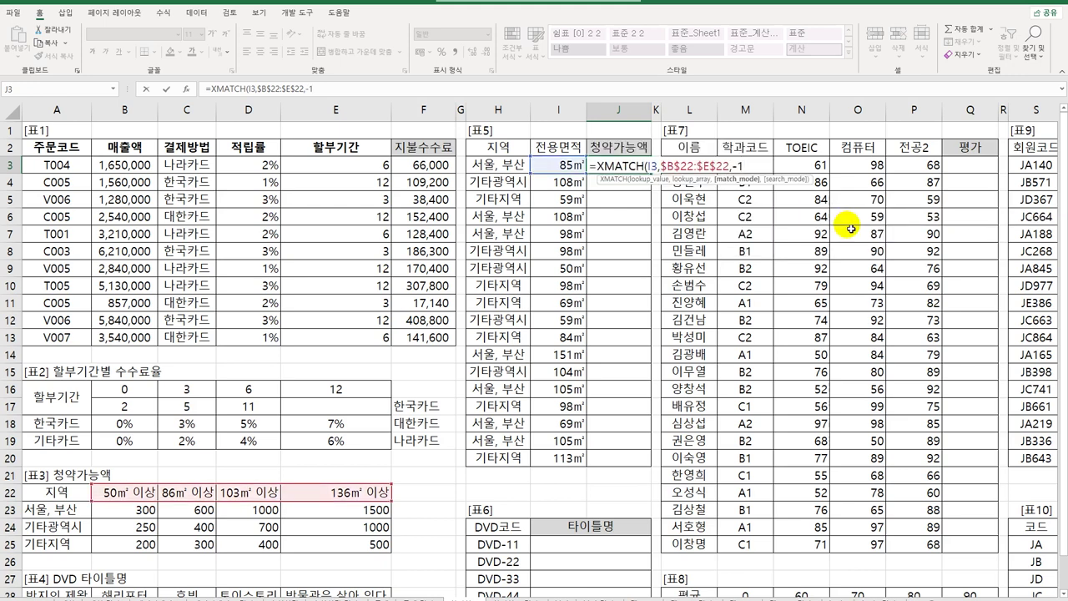
pyautogui.write(')')
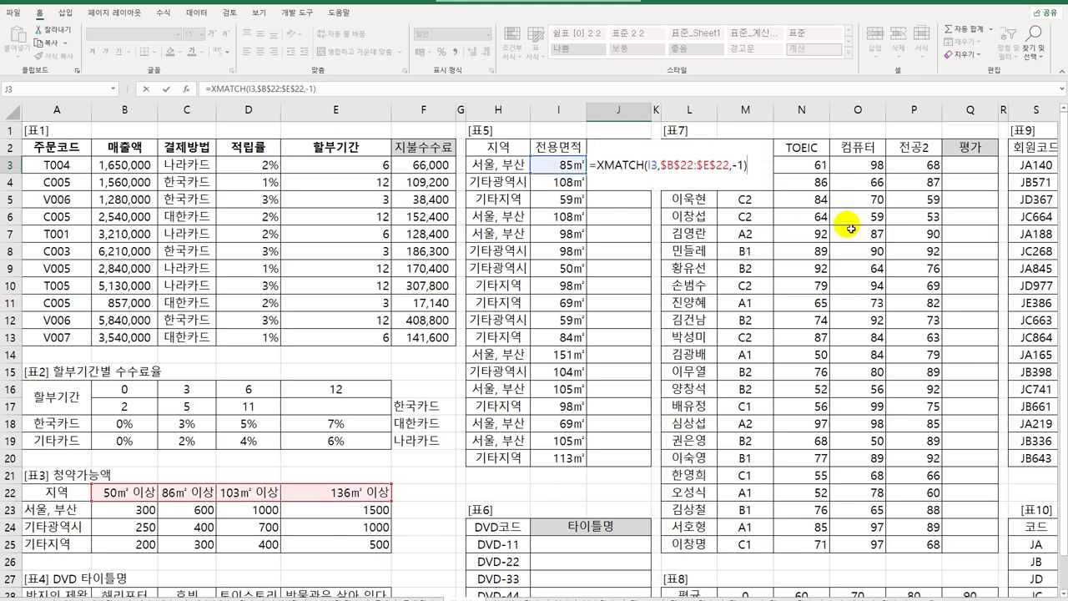
pyautogui.press('Return')
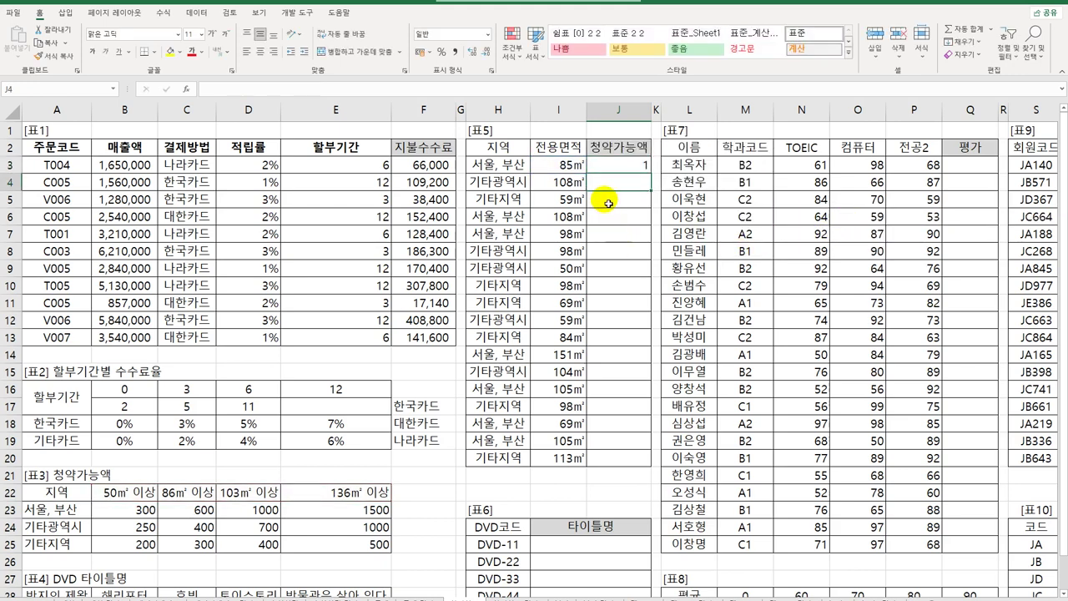
# - Check I3's 전용면적 against the area headings in C22 and B22, and fill J3's formula down to J20
pyautogui.click(567, 166)
pyautogui.click(186, 494)
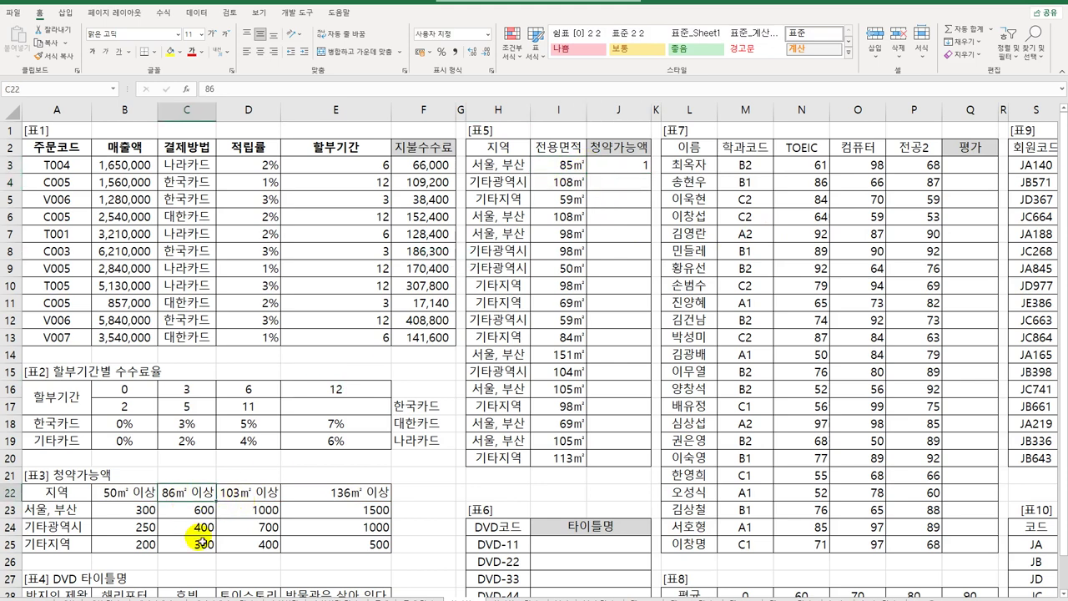
pyautogui.click(122, 494)
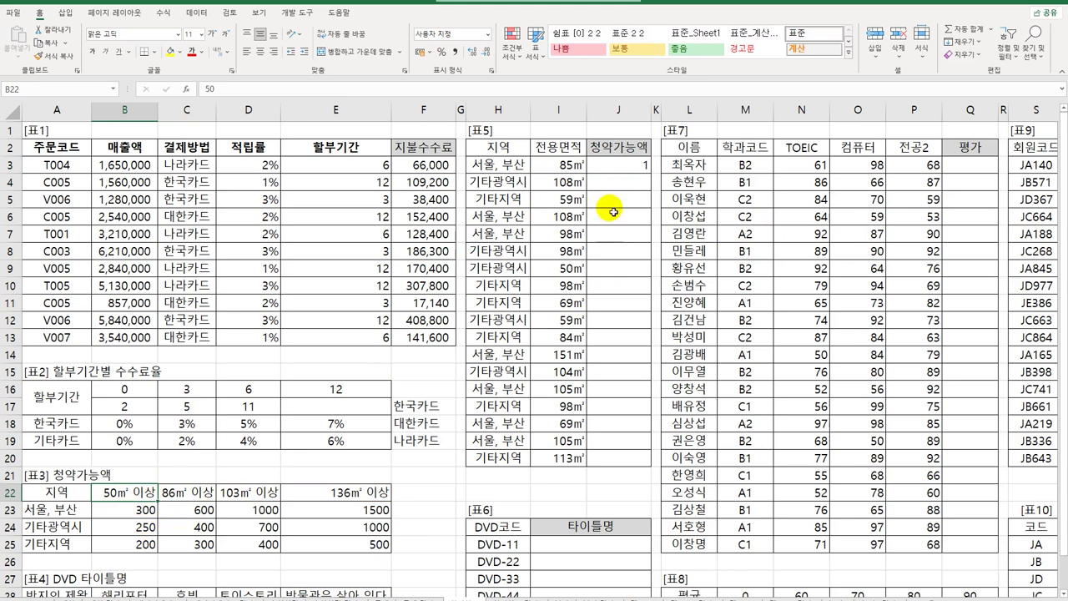
pyautogui.click(626, 167)
pyautogui.moveTo(651, 172); pyautogui.dragTo(634, 467)
# - Check the 전용면적 in I4 against the area headings B22:E22 in 표3, and clear the trial formulas from J3:J20
pyautogui.click(576, 188)
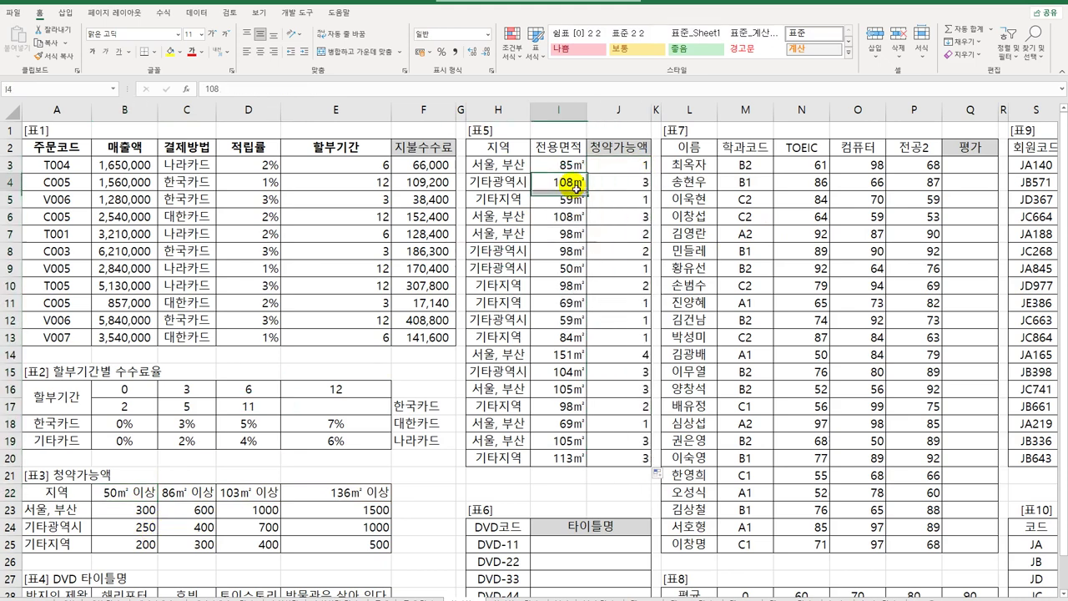
pyautogui.click(238, 498)
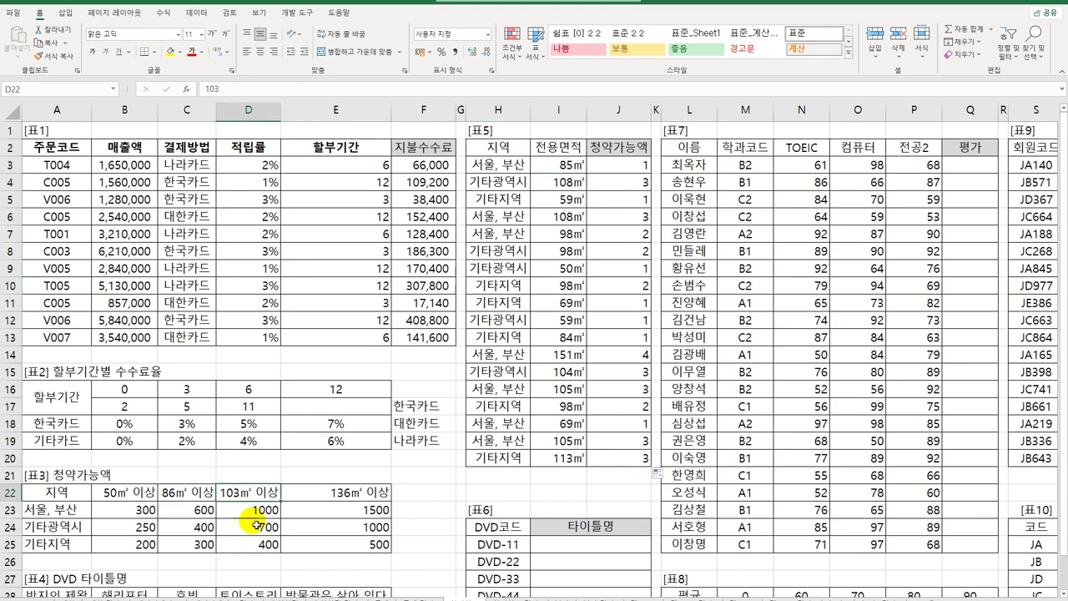
pyautogui.click(330, 498)
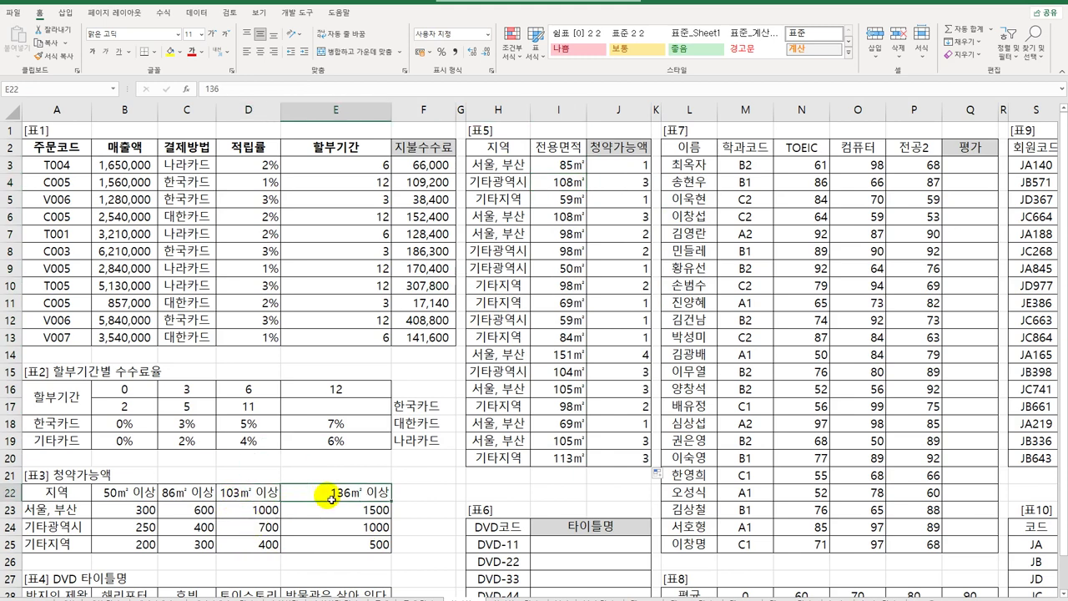
pyautogui.click(253, 494)
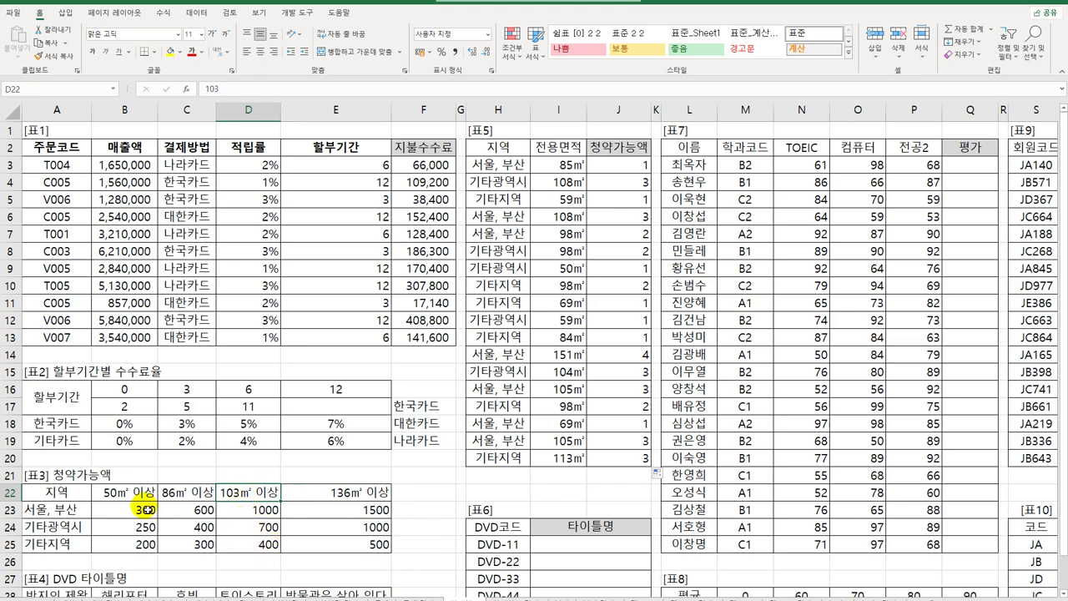
pyautogui.moveTo(140, 495); pyautogui.dragTo(327, 492)
pyautogui.click(244, 494)
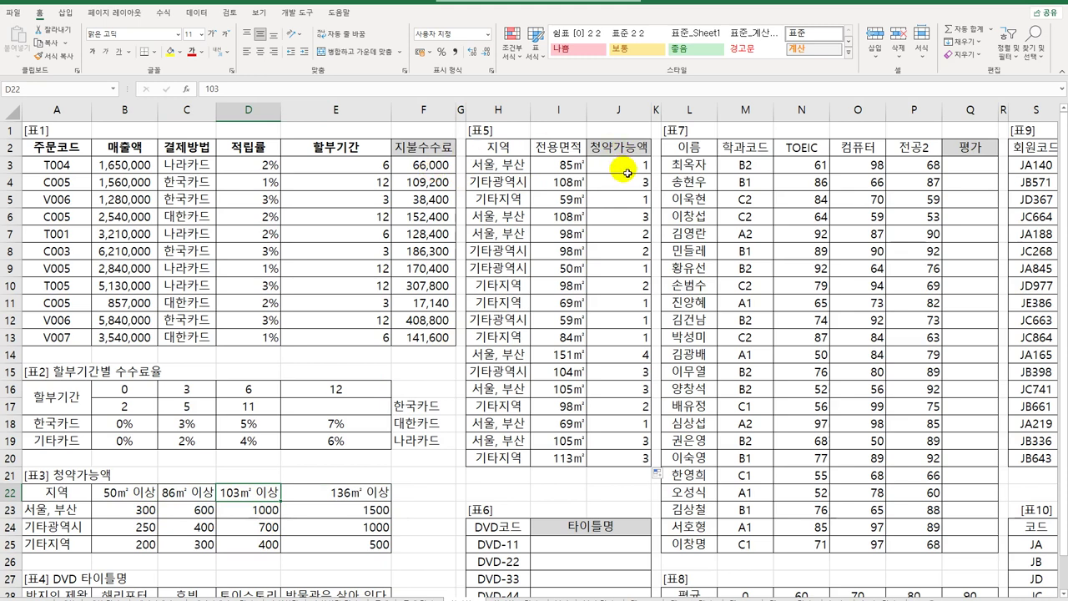
pyautogui.moveTo(626, 173); pyautogui.dragTo(638, 458)
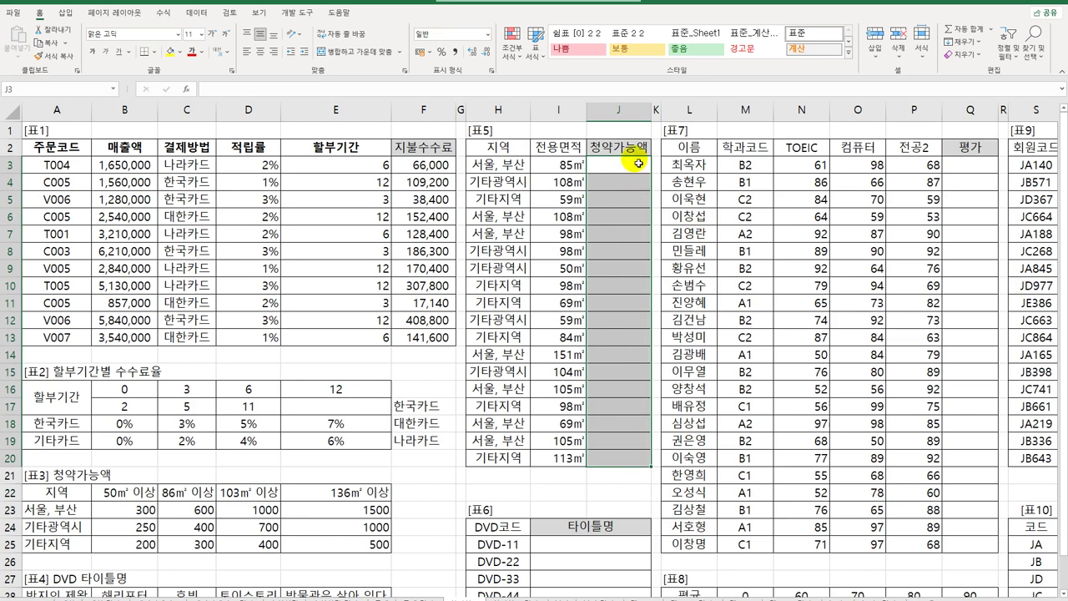
# - Start an INDEX formula in J3 with 표3's amounts $B$23:$E$25 as the absolute array
pyautogui.hotkey('ctrl', 'z')
pyautogui.hotkey('ctrl', 'z')
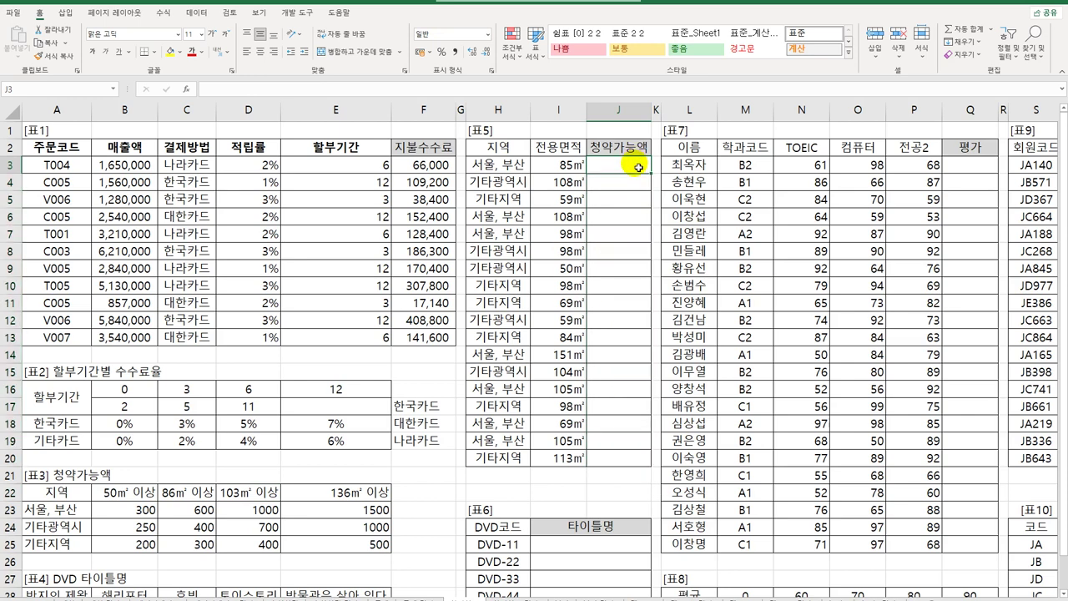
pyautogui.write('=INDEX(')
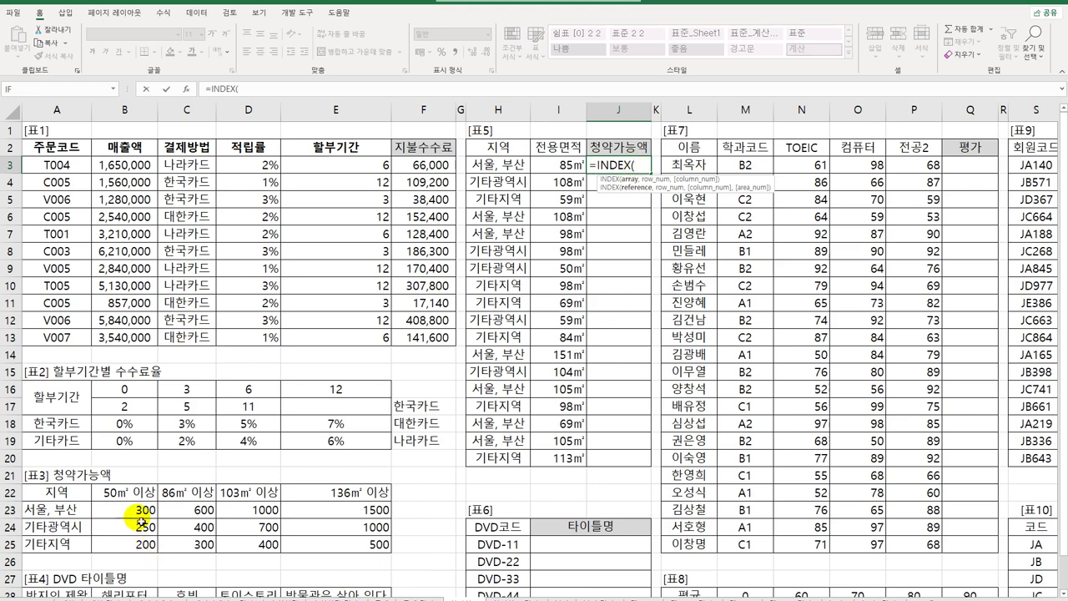
pyautogui.moveTo(136, 518); pyautogui.dragTo(322, 553)
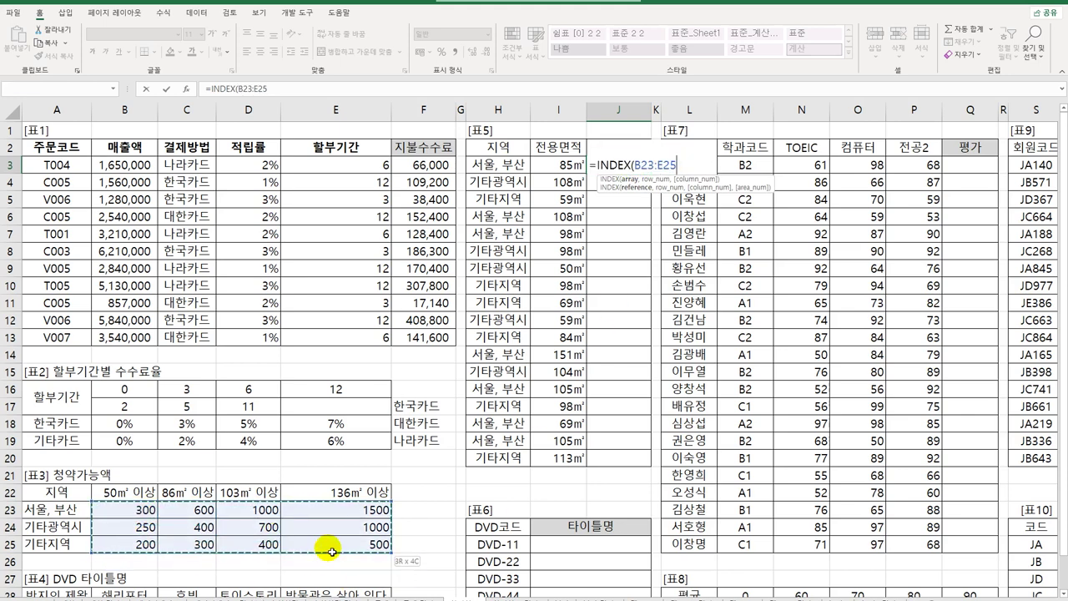
pyautogui.press('F4')
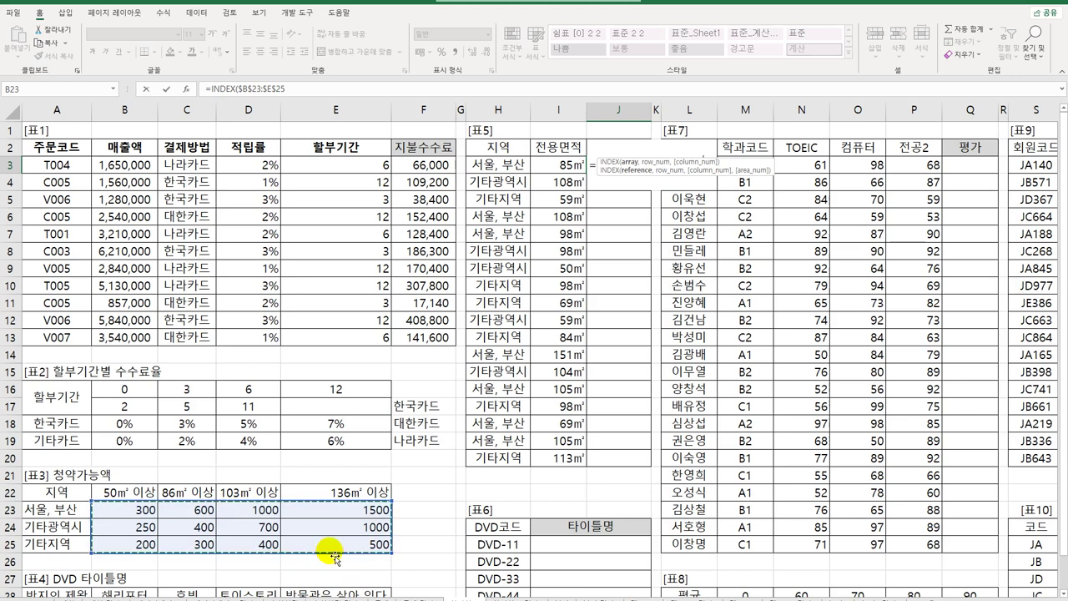
pyautogui.write(',')
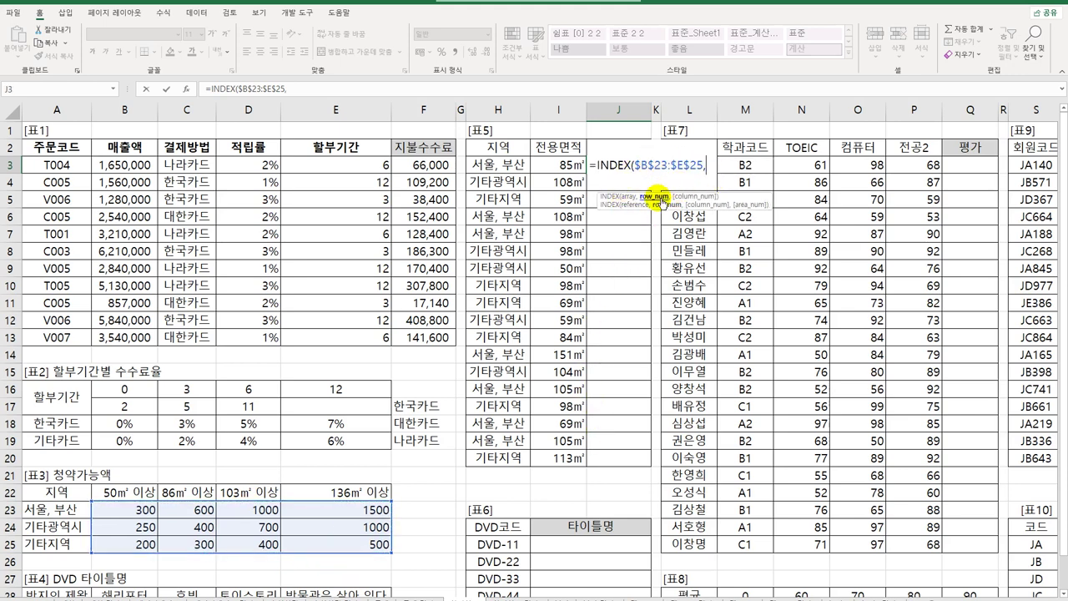
# - Set the INDEX row number to XMATCH of the 지역 in H3 against $A$23:$A$25 with match mode 0
pyautogui.write('X')
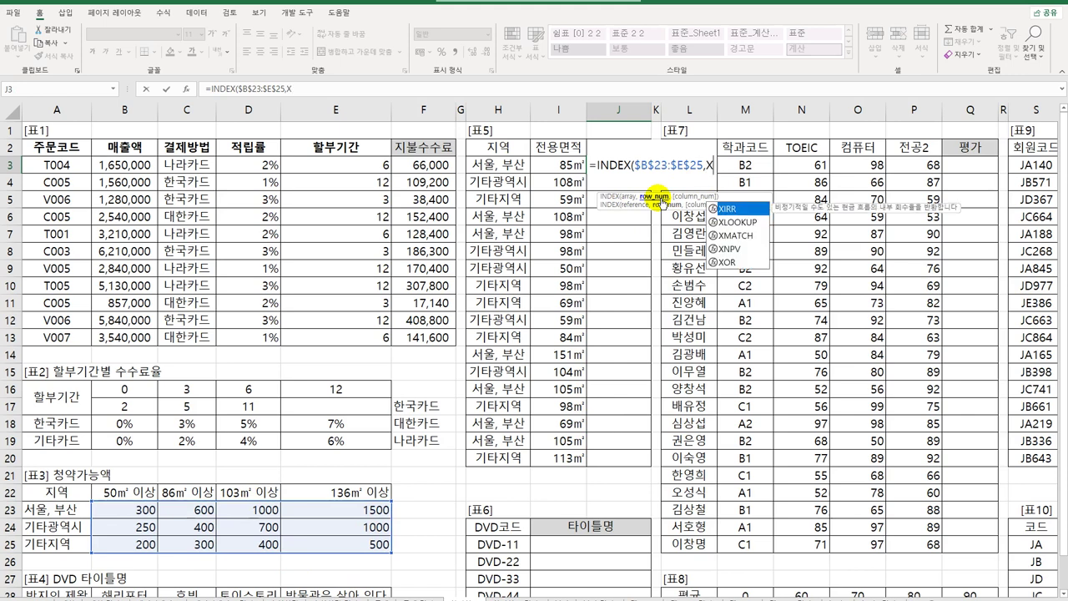
pyautogui.write('M')
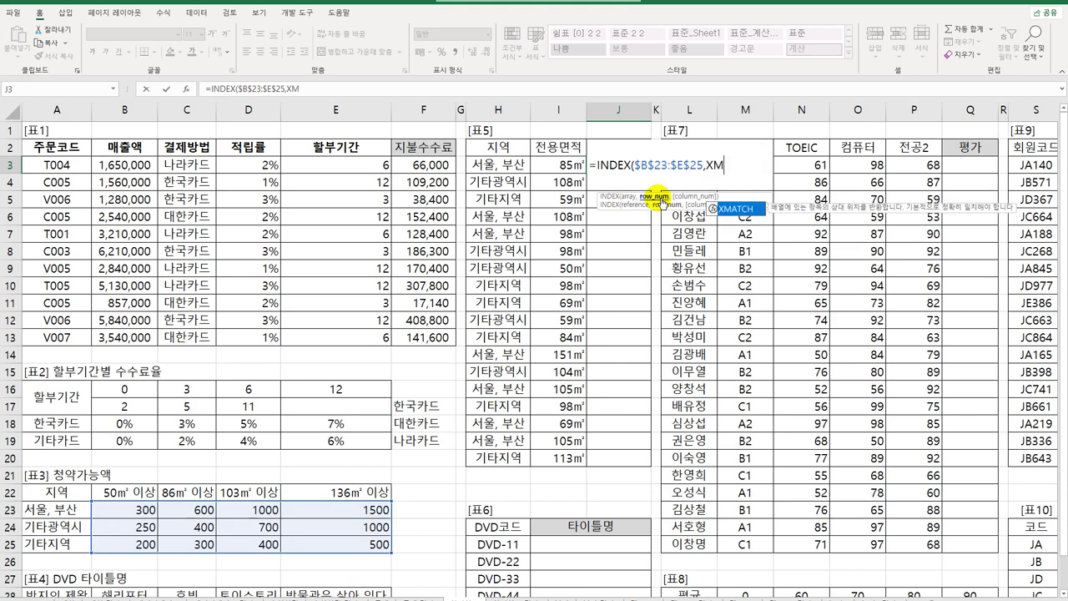
pyautogui.press('Tab')
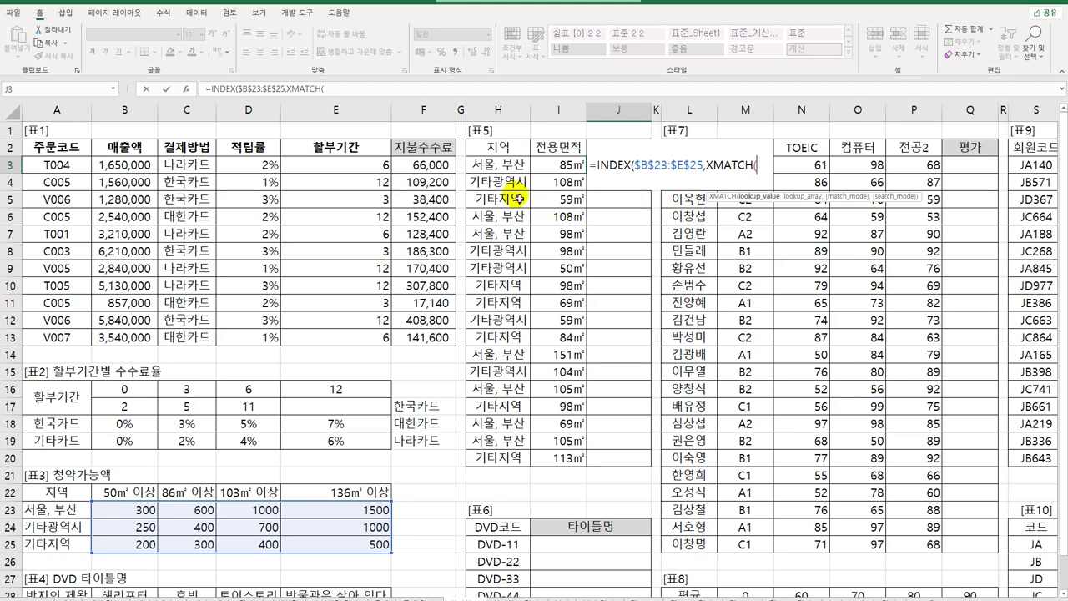
pyautogui.click(497, 170)
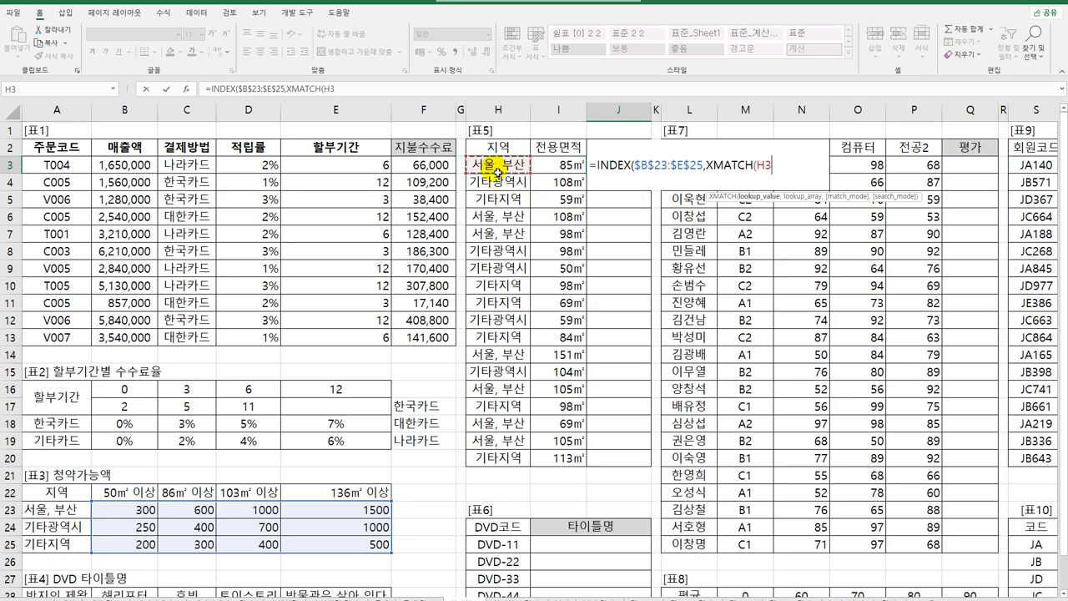
pyautogui.write(',')
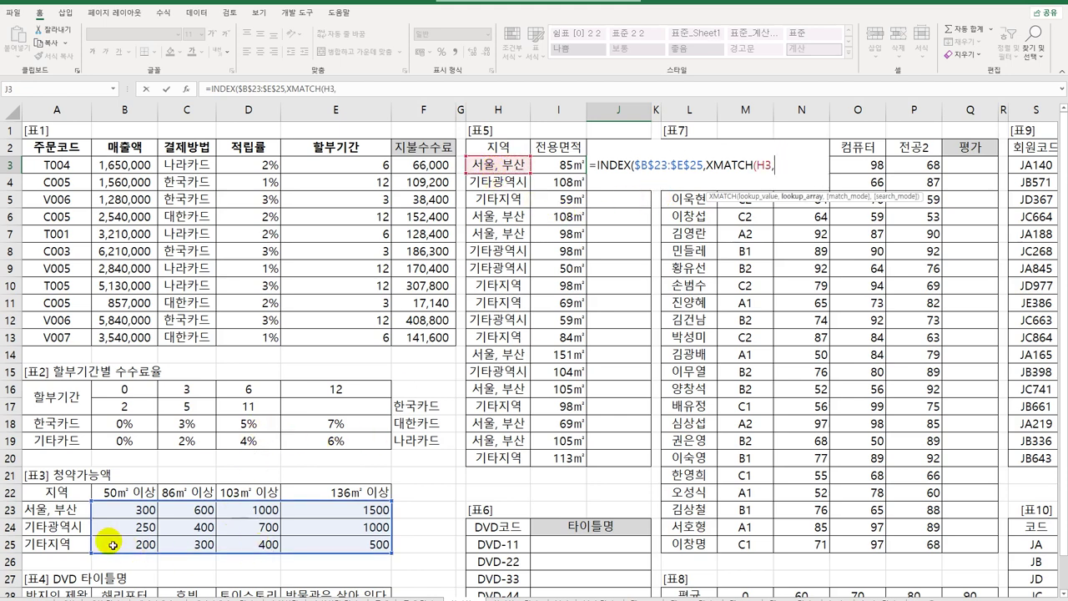
pyautogui.moveTo(71, 516); pyautogui.dragTo(76, 543)
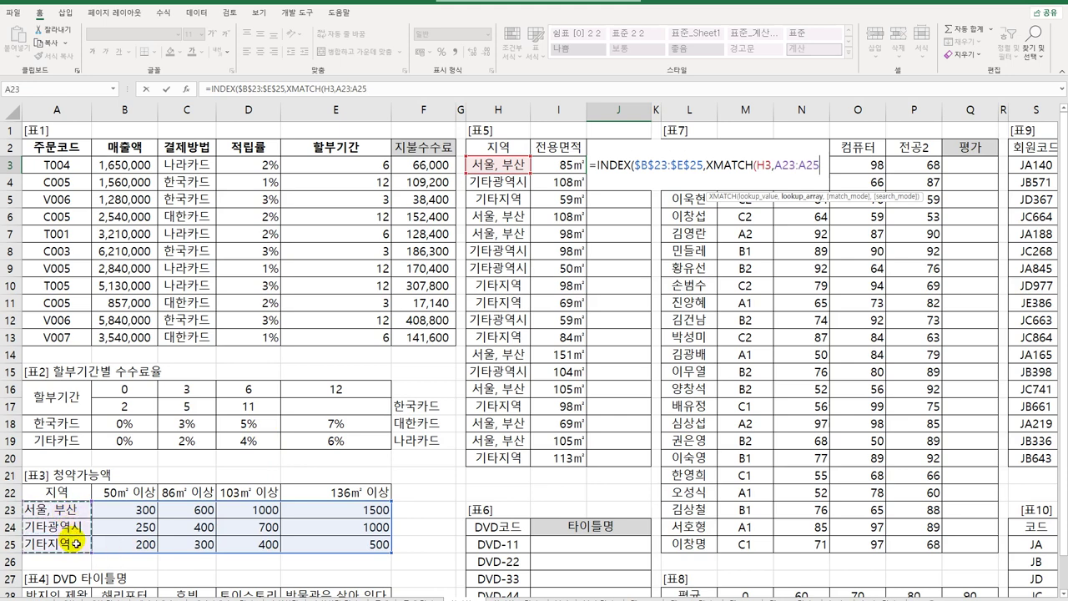
pyautogui.press('F4')
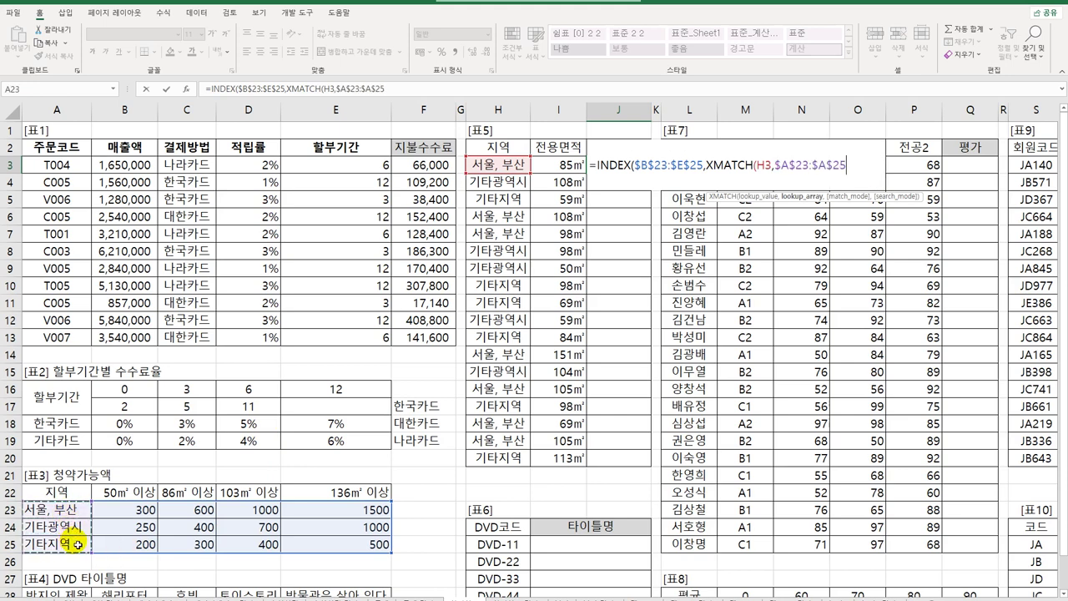
pyautogui.write(',')
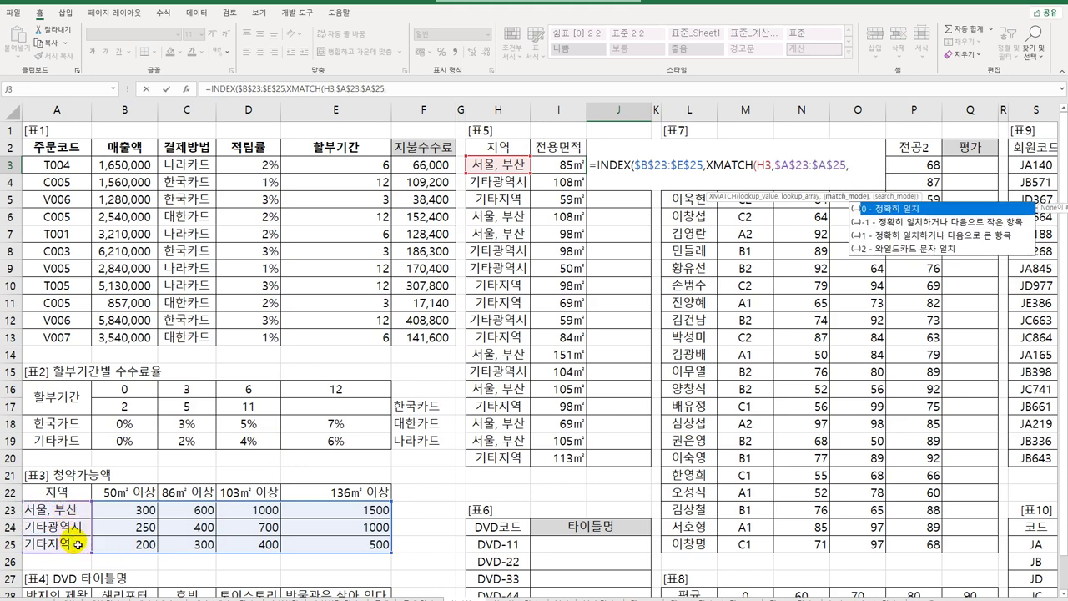
pyautogui.write('0),')
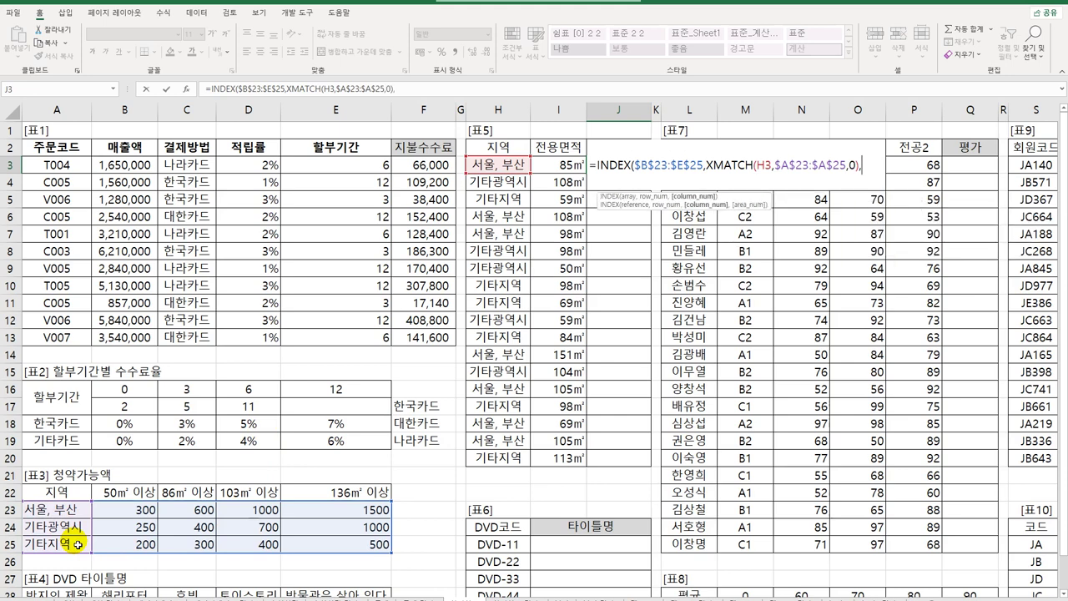
# - Finish J3's formula with XMATCH(I3,$B$22:$E$22,-1) as the INDEX column number
pyautogui.write('XMATCH(')
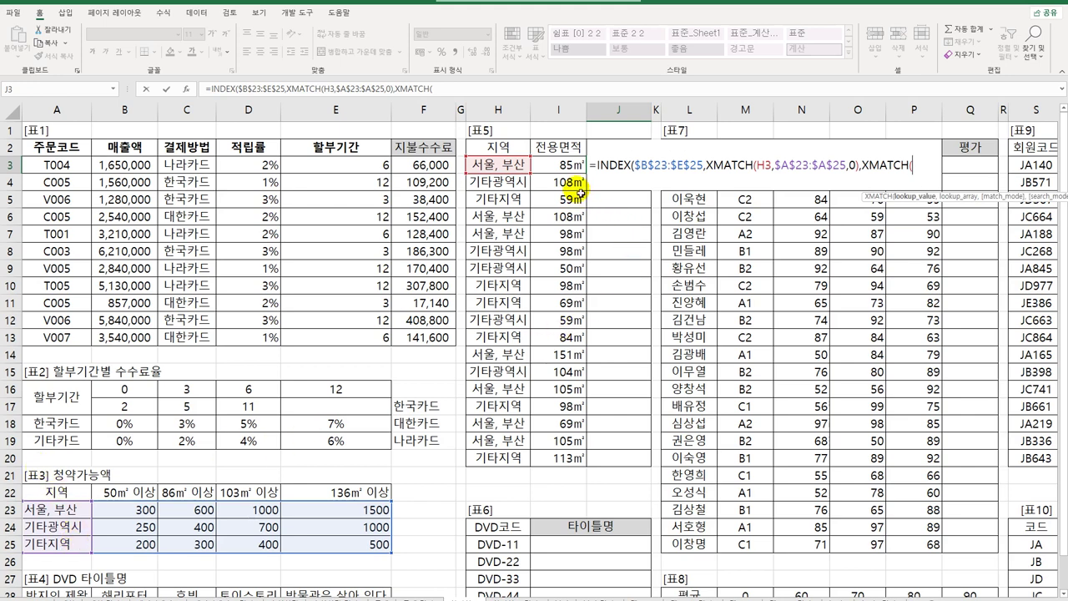
pyautogui.click(575, 166)
pyautogui.write(',')
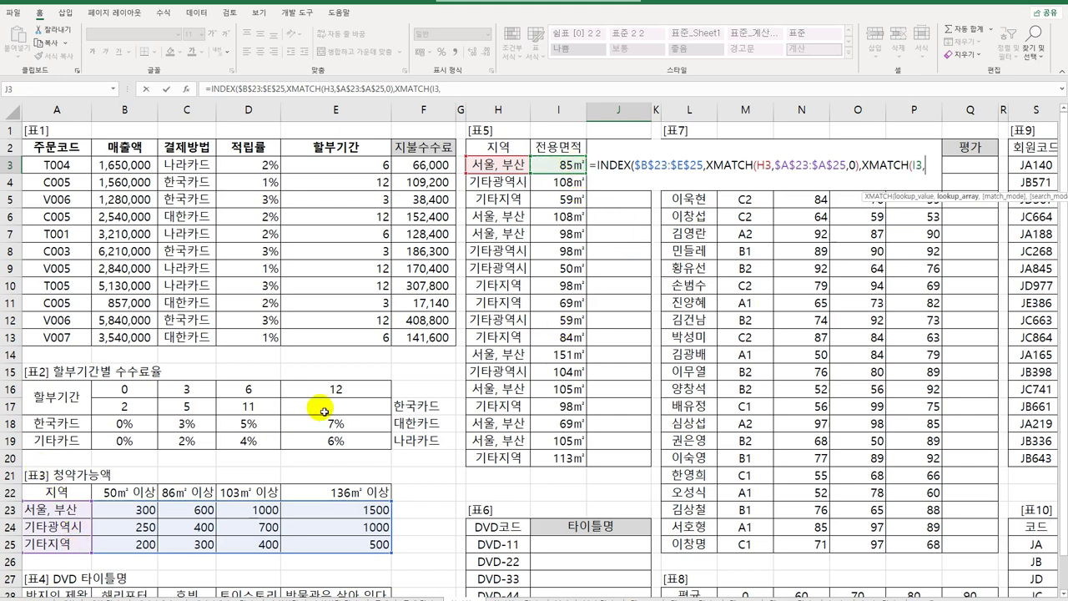
pyautogui.moveTo(119, 492); pyautogui.dragTo(317, 501)
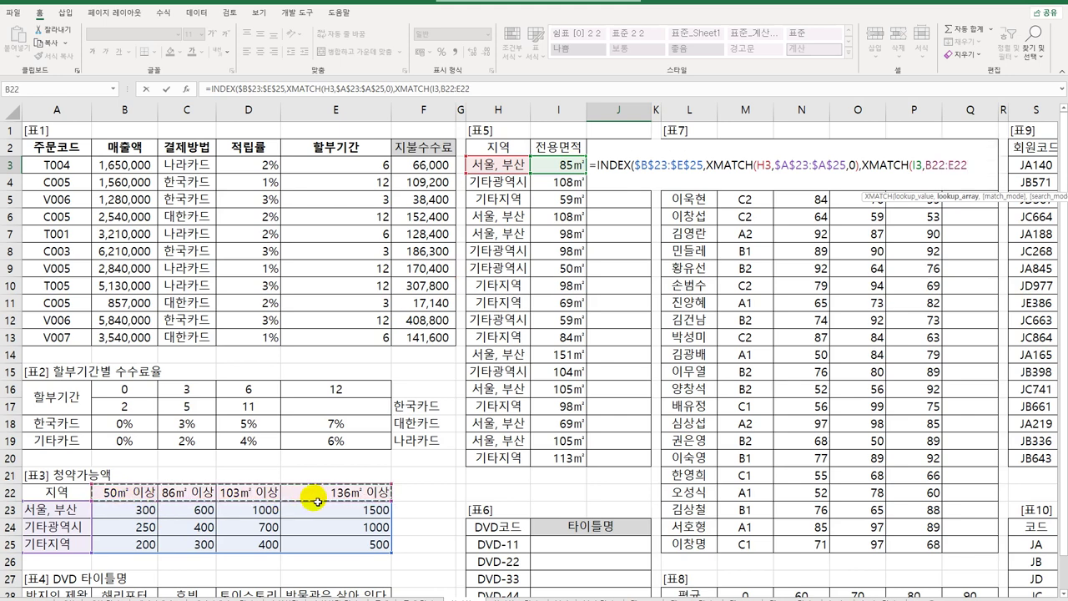
pyautogui.press('F4')
pyautogui.write(',')
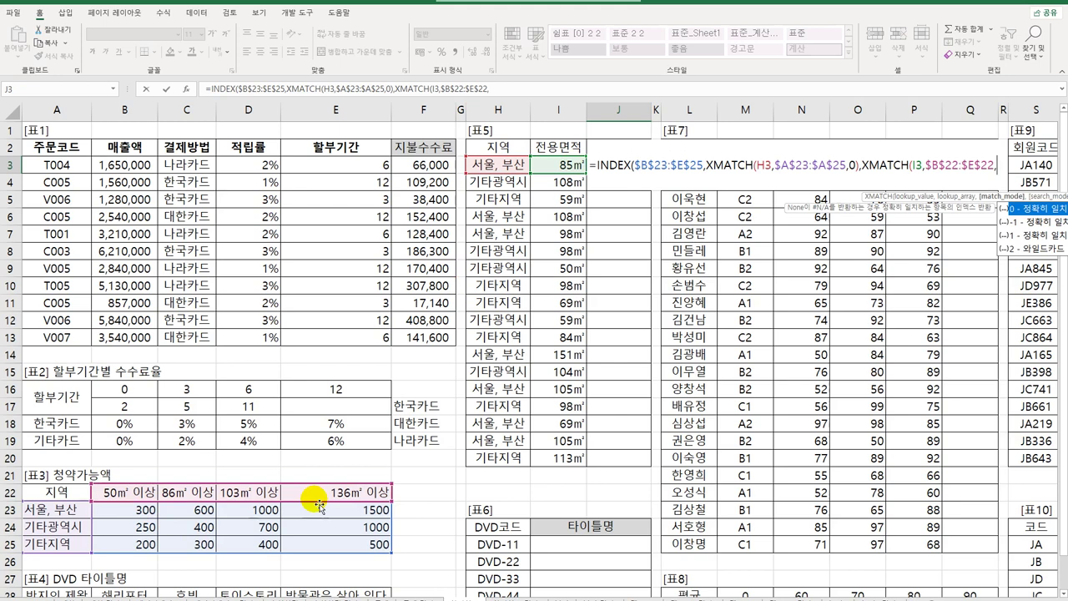
pyautogui.write('-')
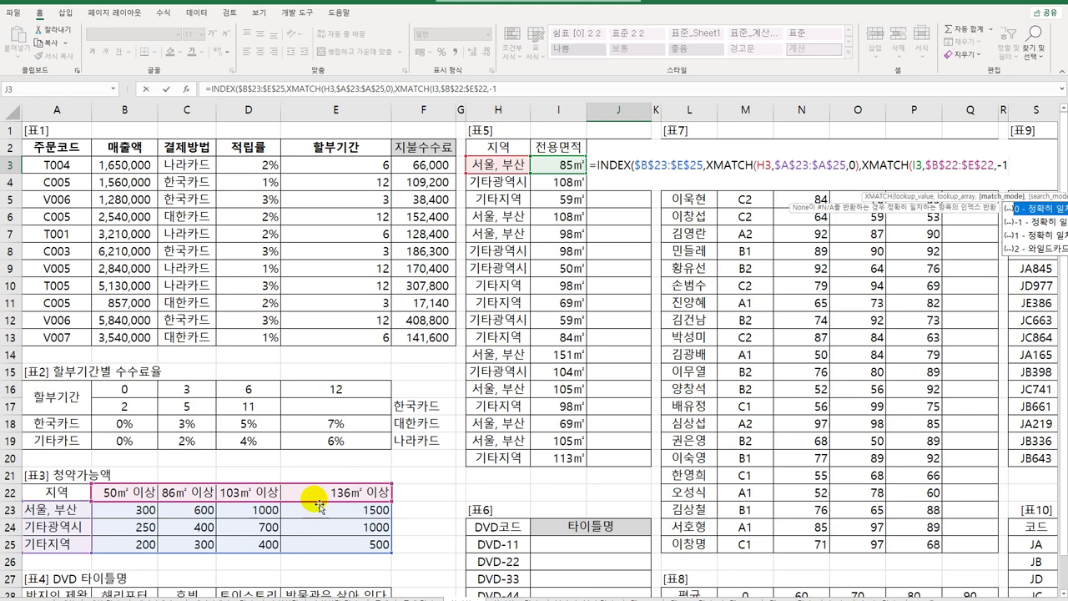
pyautogui.write('1))')
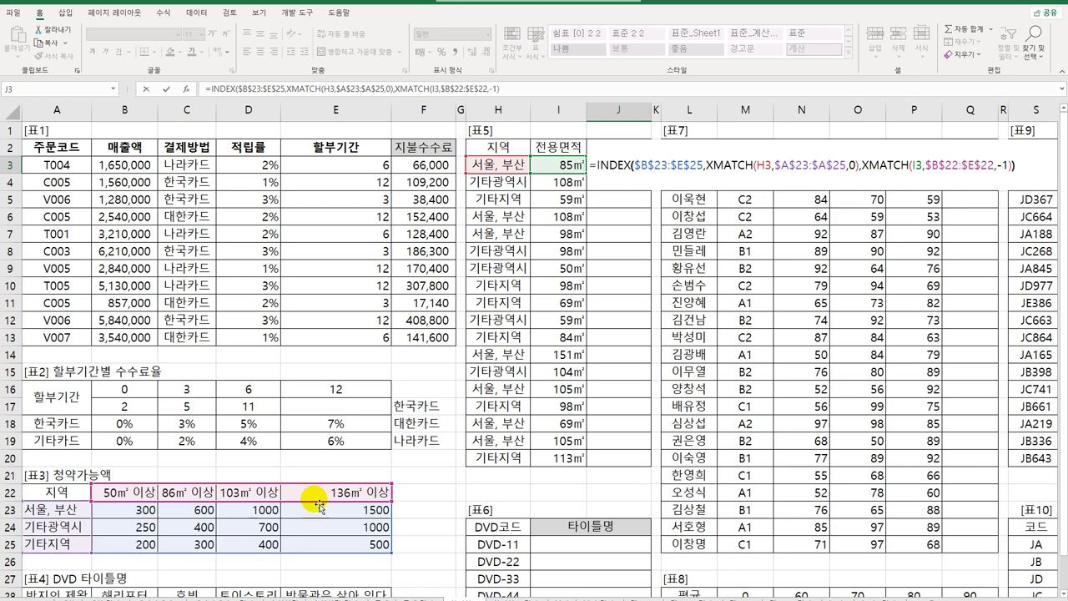
pyautogui.press('Return')
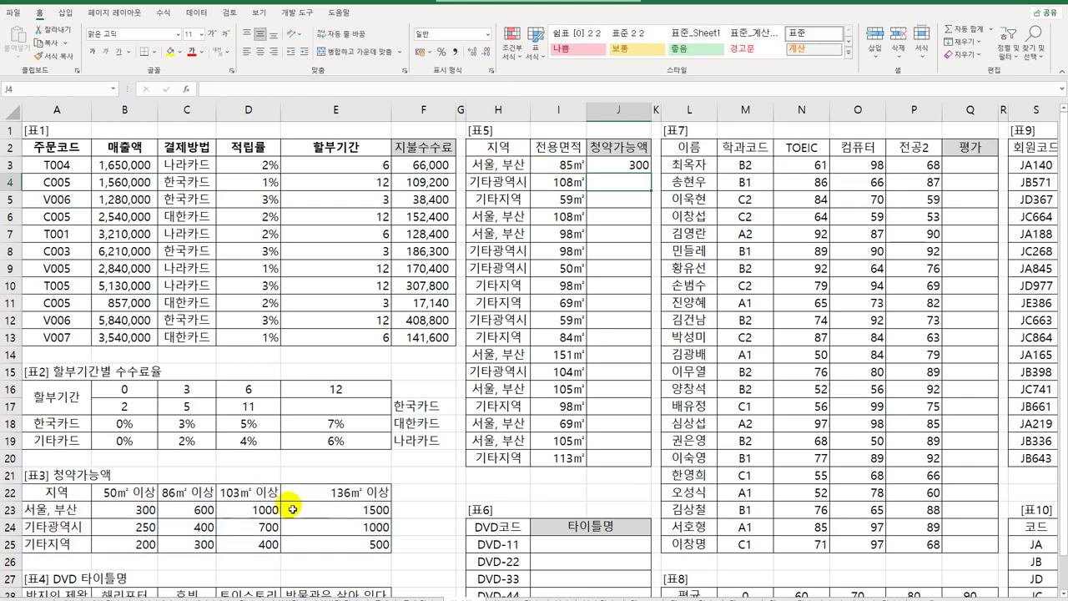
# - Fill J3's 청약가능액 formula down to J20
pyautogui.click(635, 166)
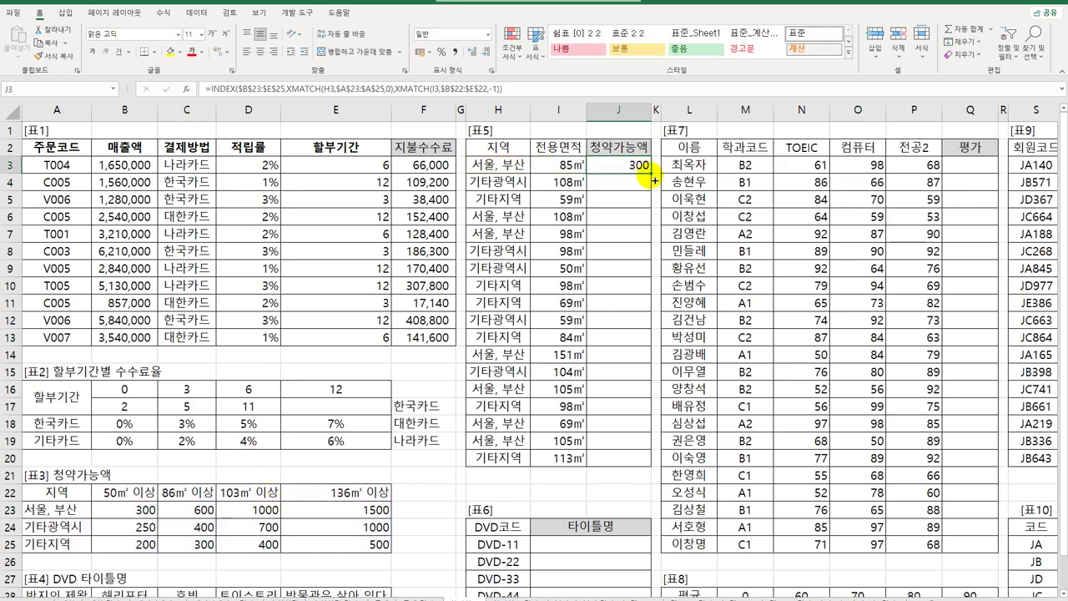
pyautogui.moveTo(653, 175); pyautogui.dragTo(624, 465)
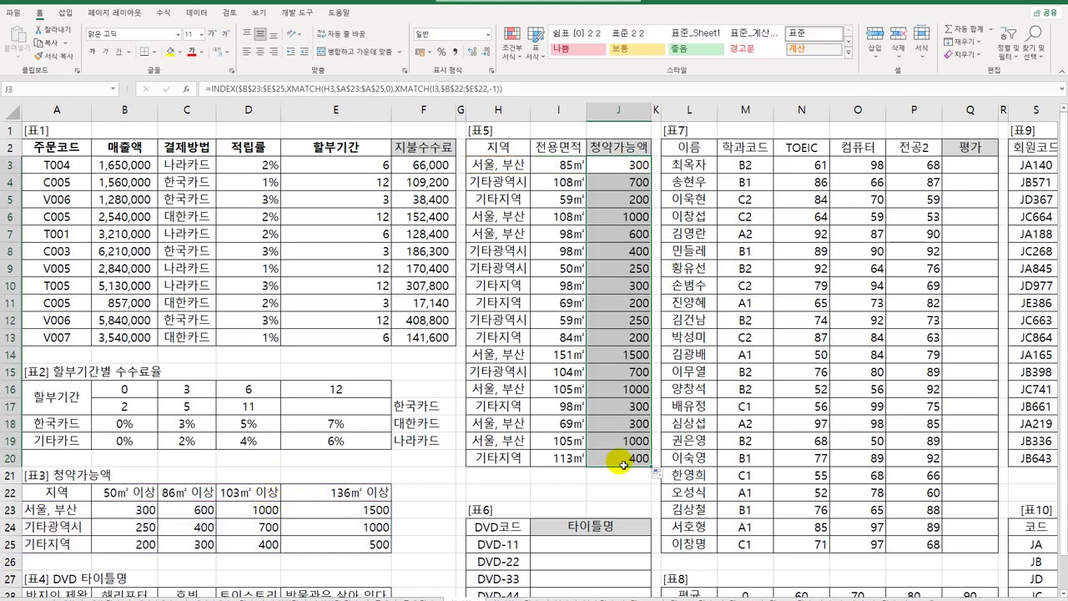
pyautogui.click(624, 464)
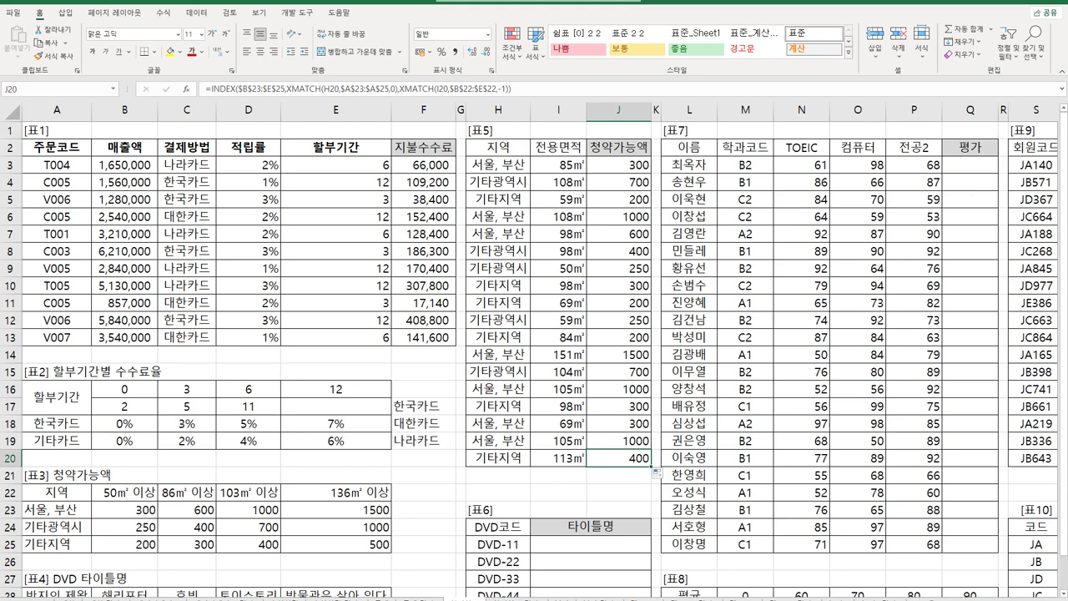
# - Examine the layout of 표6 and its 타이틀명 cells in rows 25 to 29
pyautogui.click(973, 167)
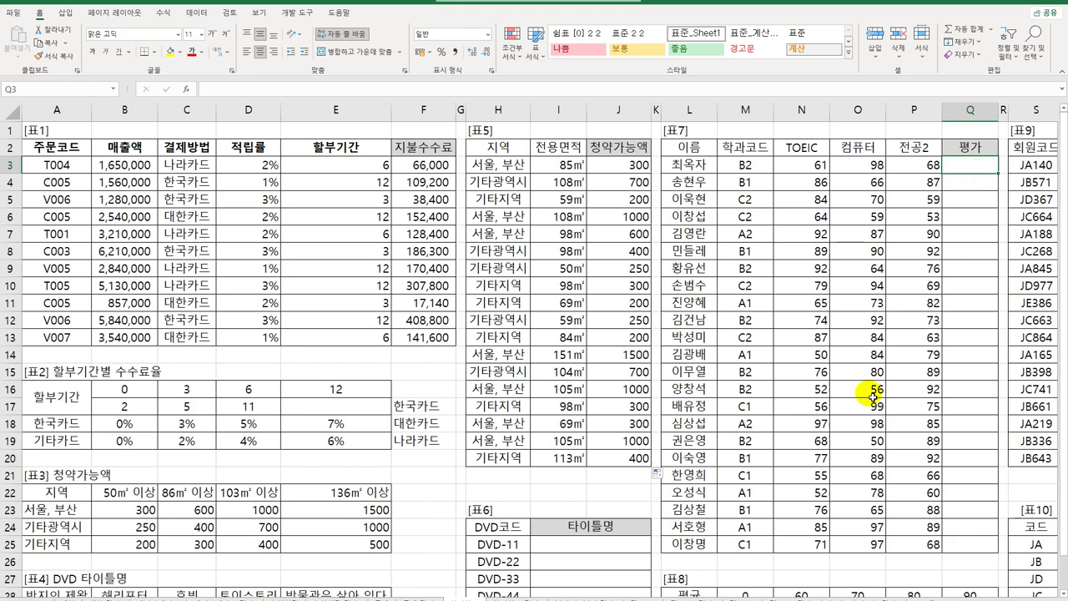
pyautogui.scroll(-3, 872, 392)
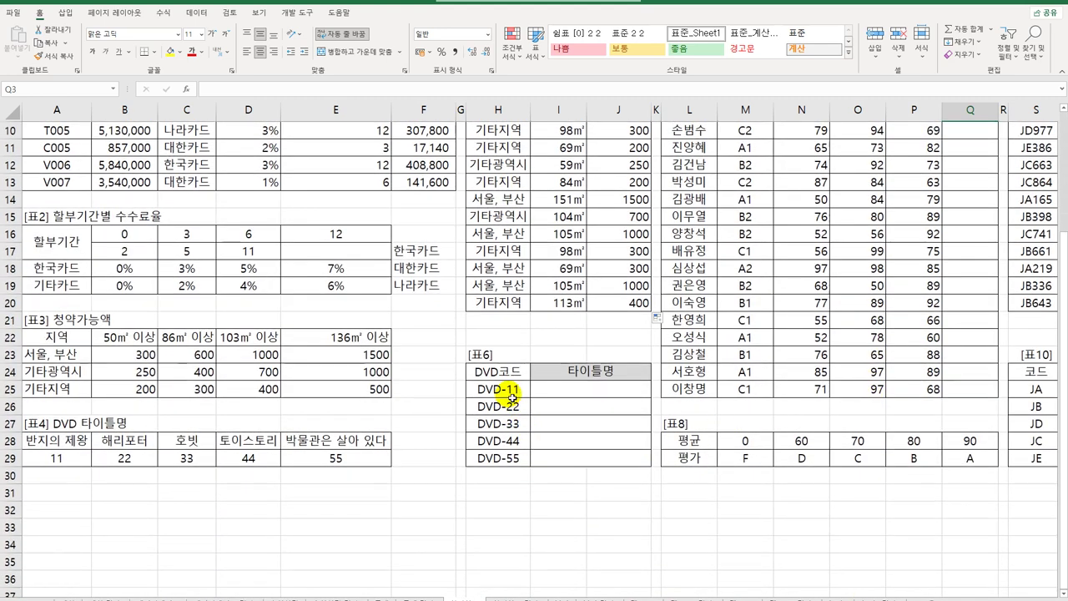
pyautogui.scroll(3, 693, 397)
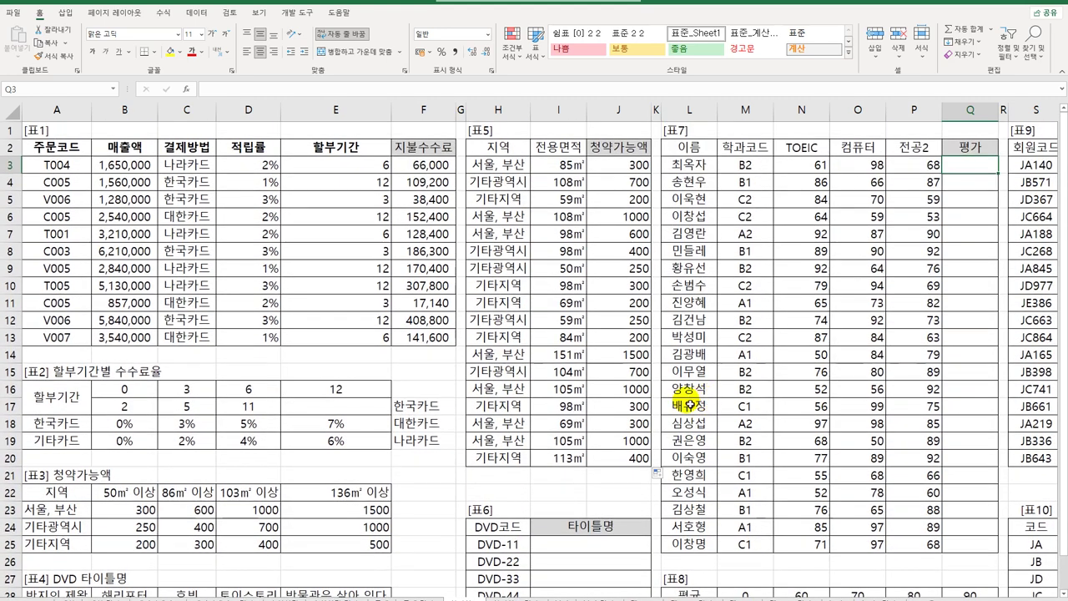
pyautogui.click(564, 542)
pyautogui.scroll(-3, 562, 543)
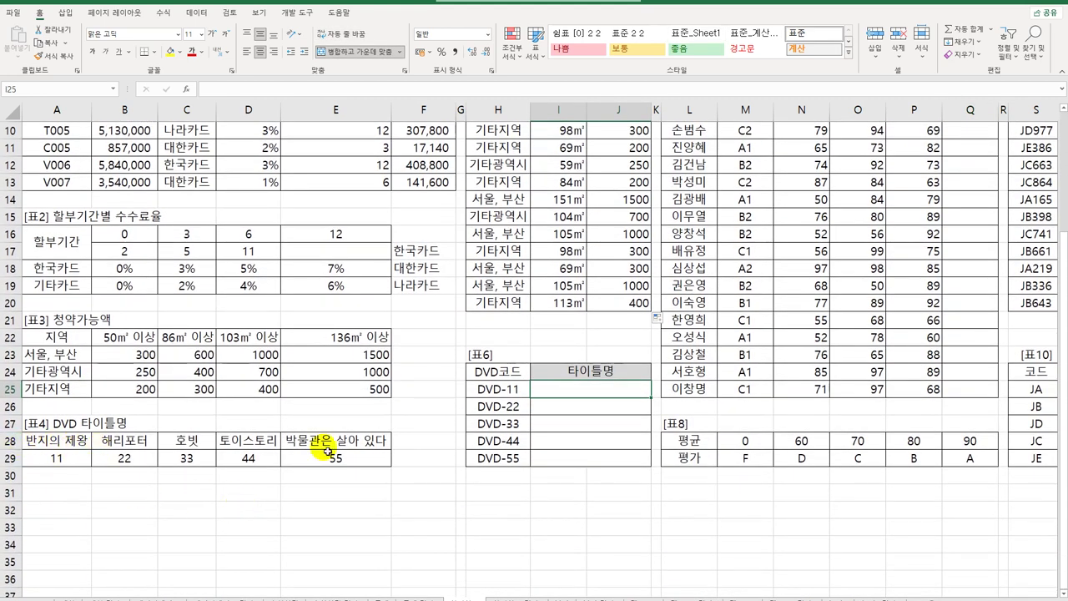
pyautogui.moveTo(554, 390); pyautogui.dragTo(560, 466)
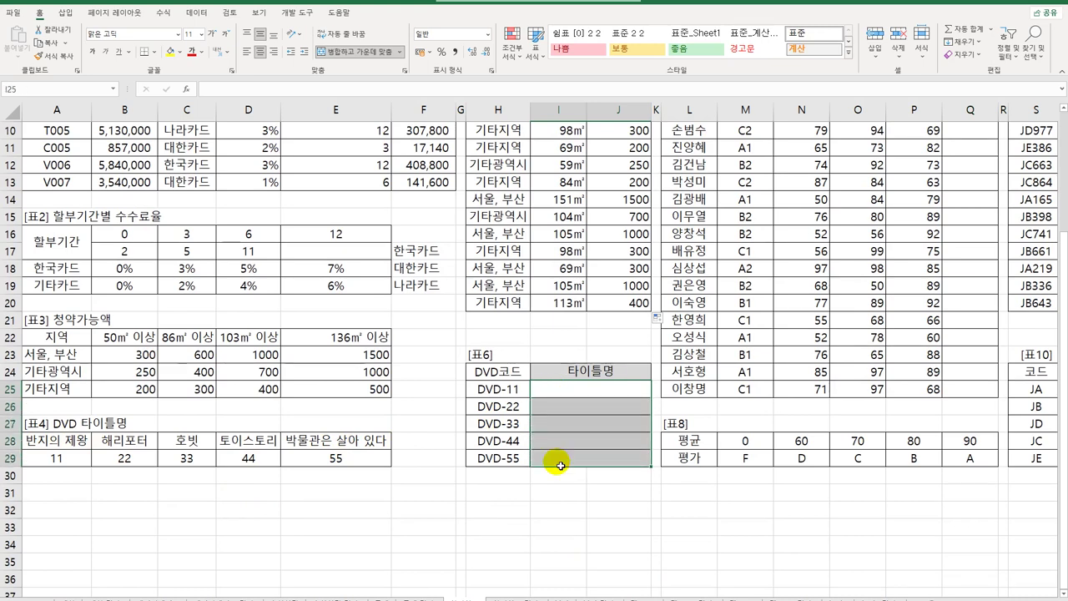
pyautogui.click(569, 390)
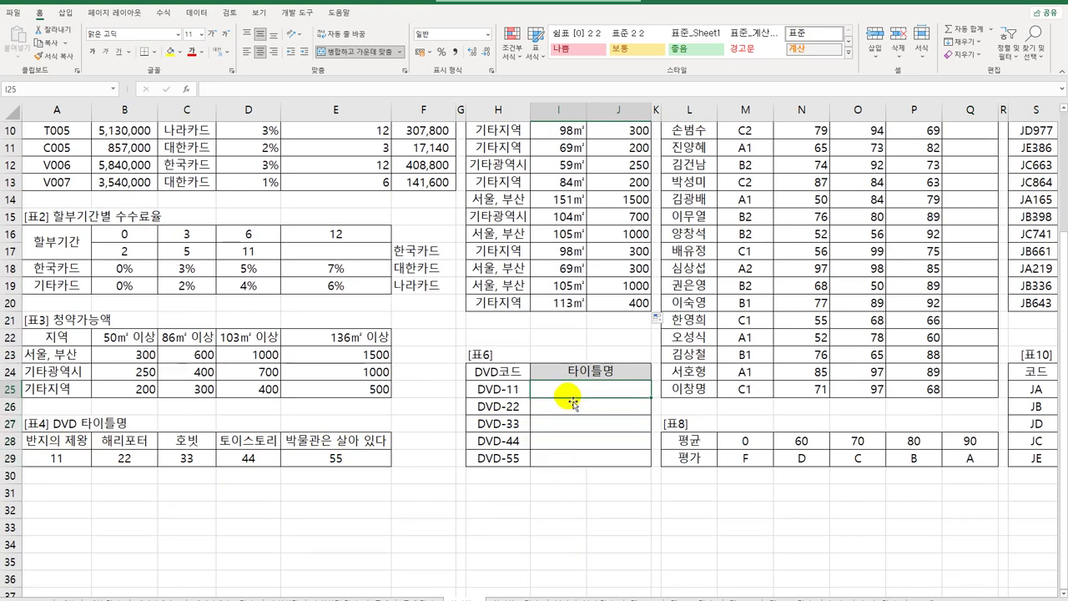
# - Compare the DVD코드 in H25 with 표4's code numbers A29:E29 and titles A28:E28, and return to the 타이틀명 cell I25
pyautogui.click(510, 392)
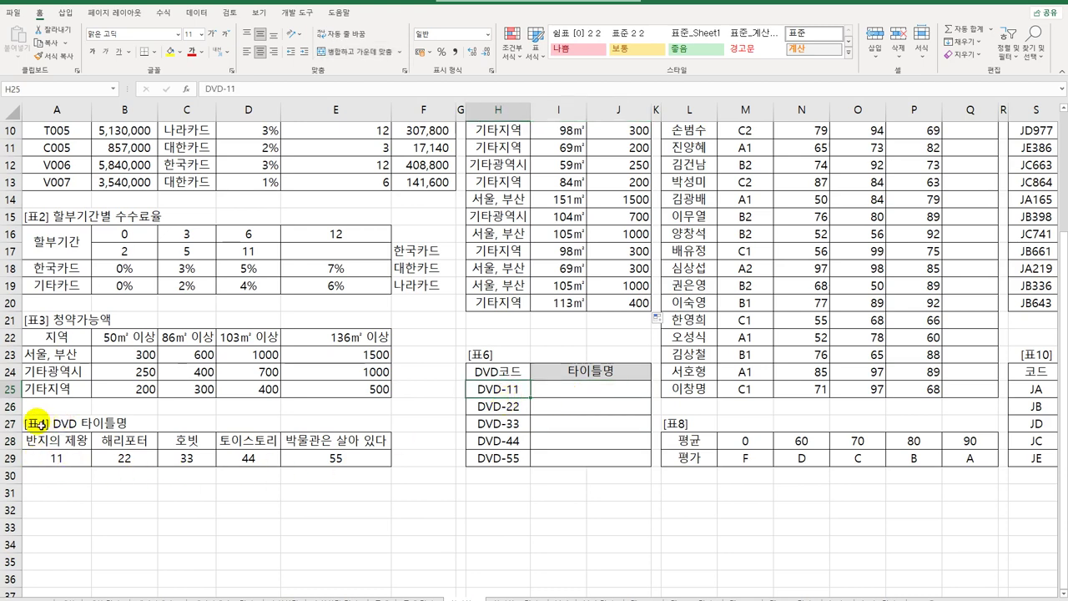
pyautogui.moveTo(60, 467); pyautogui.dragTo(323, 458)
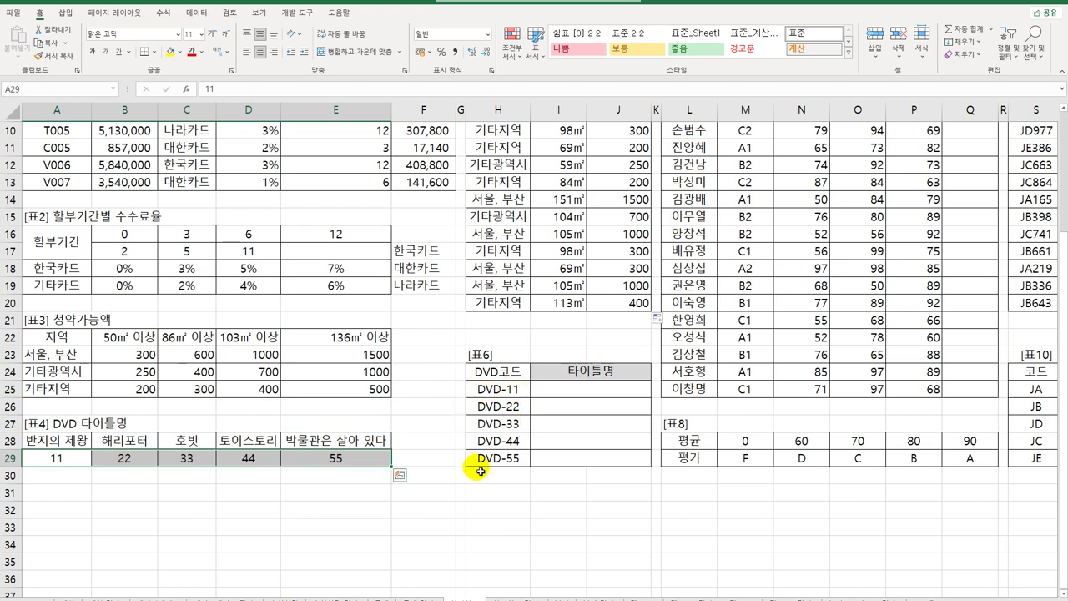
pyautogui.click(60, 459)
pyautogui.moveTo(60, 460); pyautogui.dragTo(313, 463)
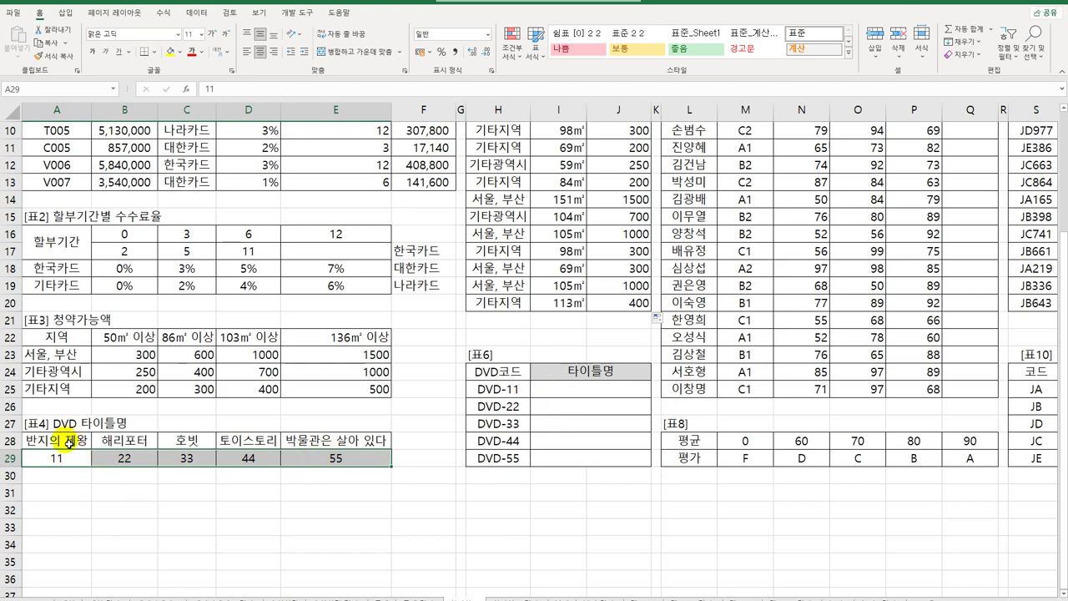
pyautogui.moveTo(67, 440); pyautogui.dragTo(326, 443)
pyautogui.moveTo(326, 443); pyautogui.dragTo(325, 443)
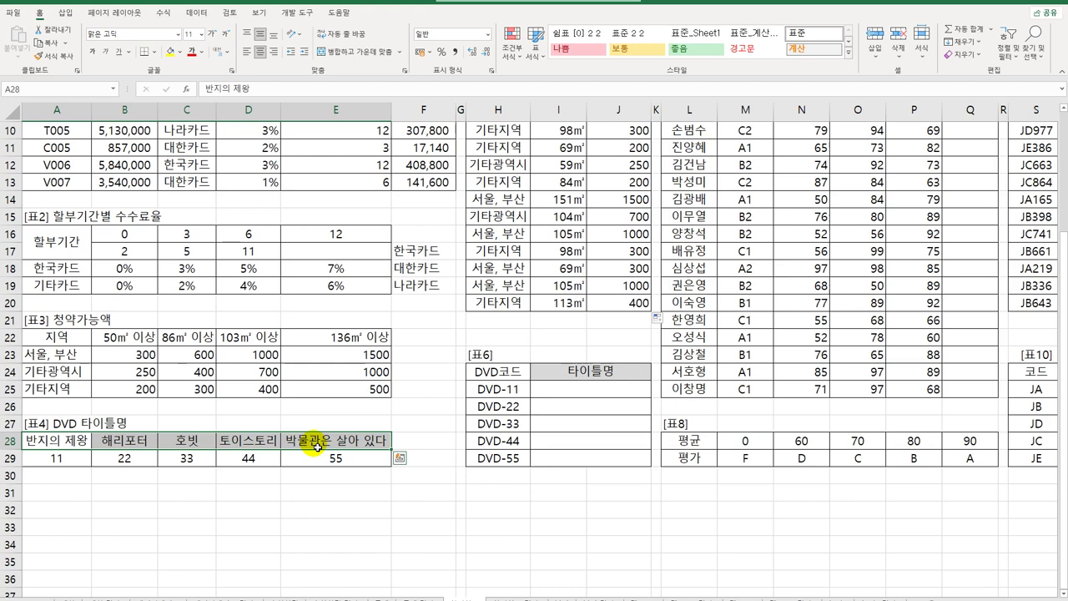
pyautogui.click(608, 388)
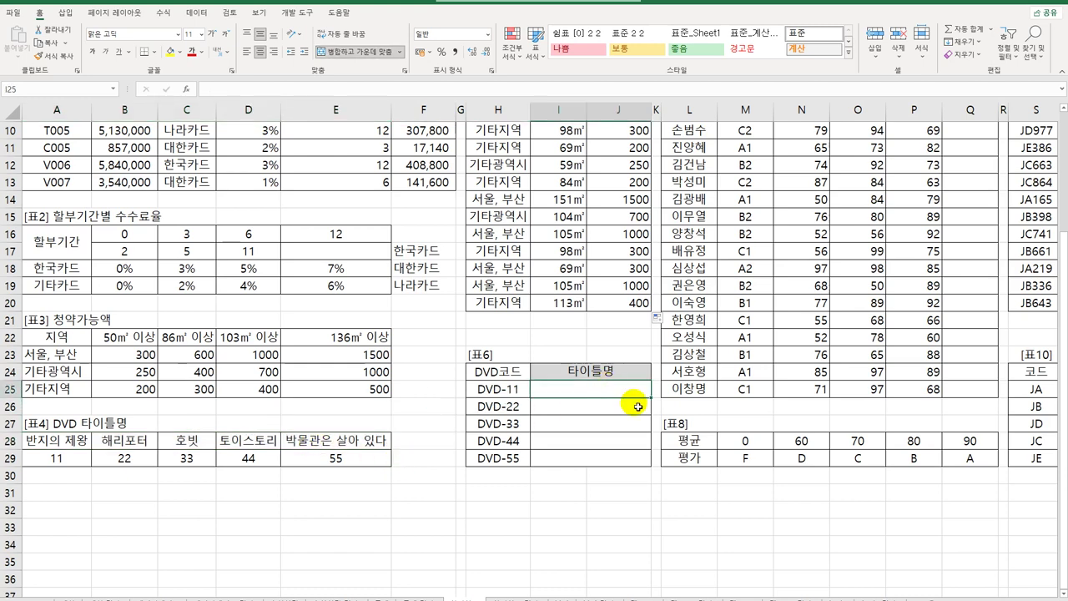
# - Enter =RIGHT(H25,2) in the 타이틀명 cell I25 and fill it down to I29
pyautogui.write('=')
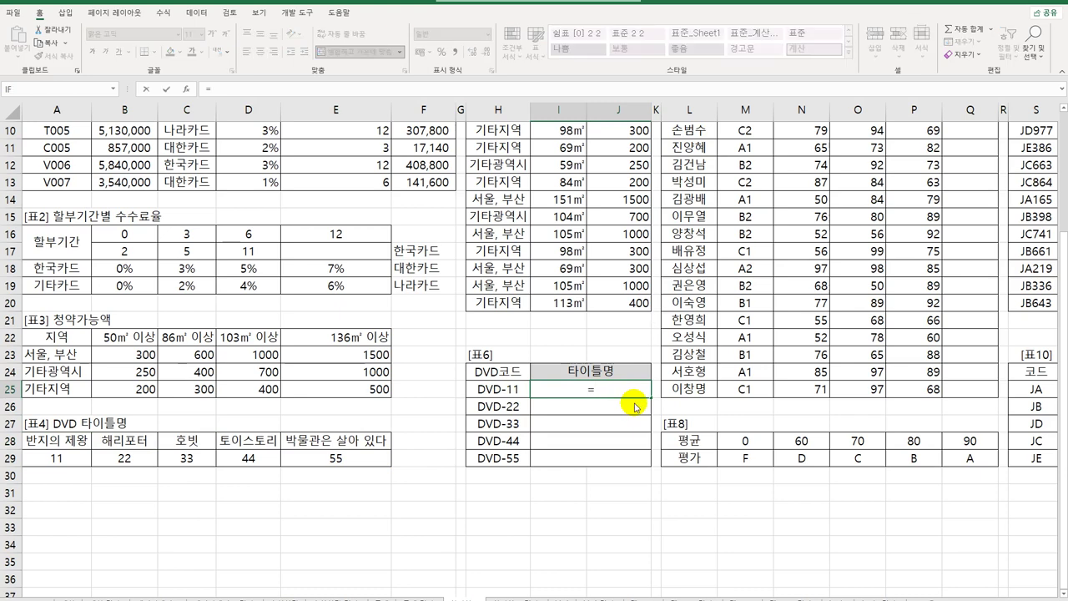
pyautogui.write('RI')
pyautogui.doubleClick(638, 407)
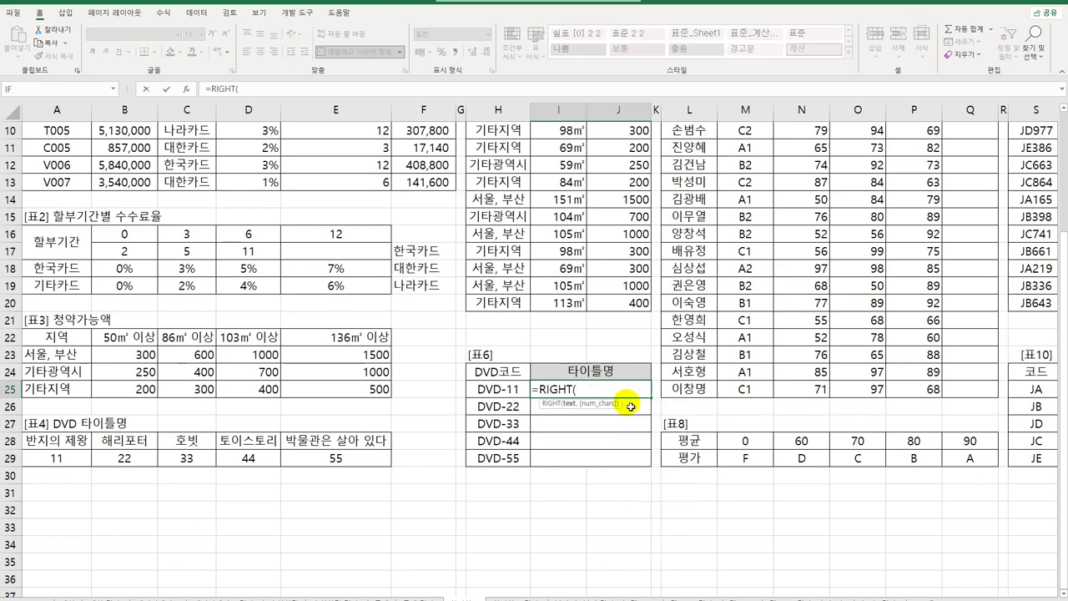
pyautogui.click(519, 394)
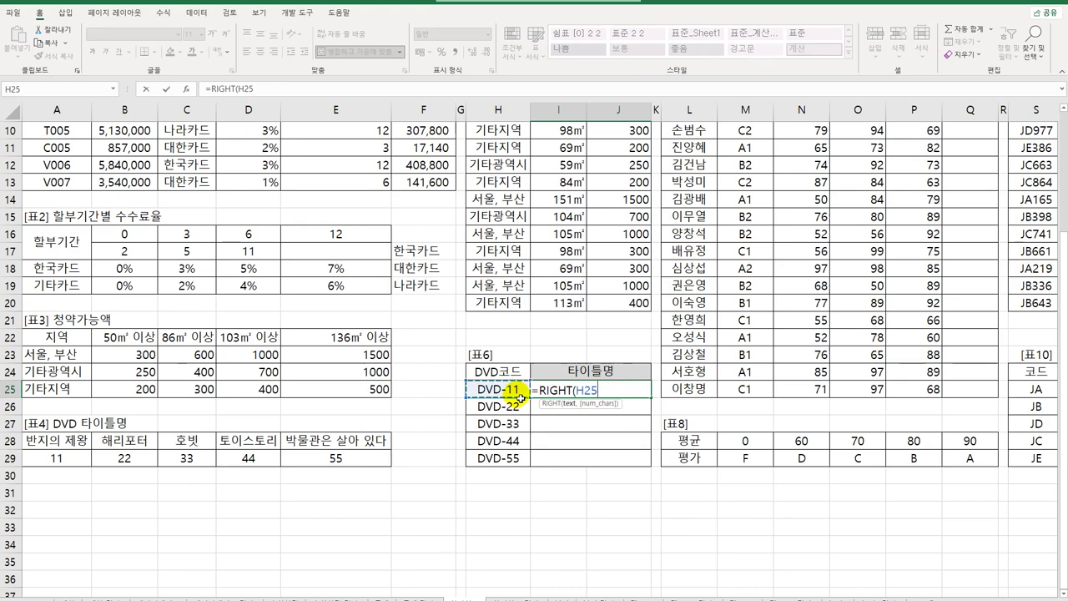
pyautogui.write(',2)')
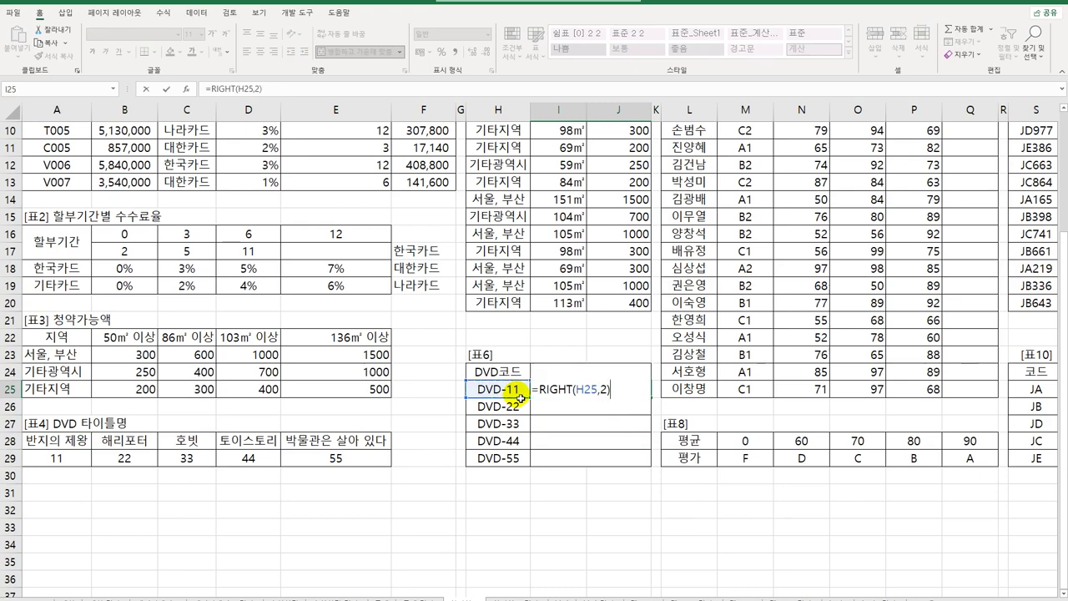
pyautogui.press('Return')
pyautogui.click(557, 390)
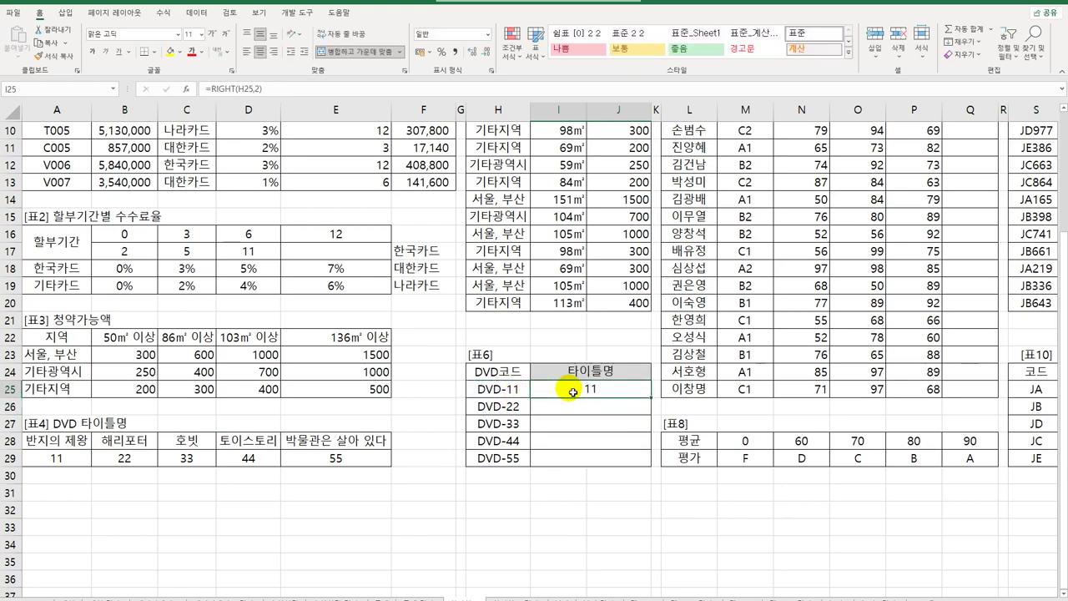
pyautogui.moveTo(648, 400); pyautogui.dragTo(650, 469)
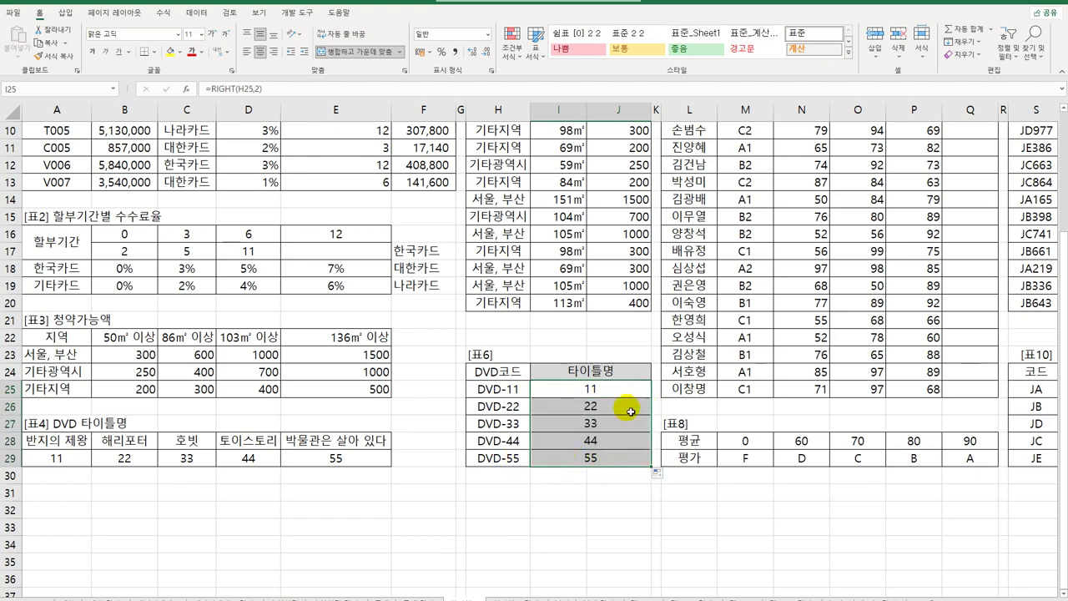
# - Wrap I25's RIGHT(H25,2) in LOOKUP as its lookup value, ready for 표4's code numbers as the lookup vector
pyautogui.click(581, 392)
pyautogui.moveTo(50, 459); pyautogui.dragTo(309, 465)
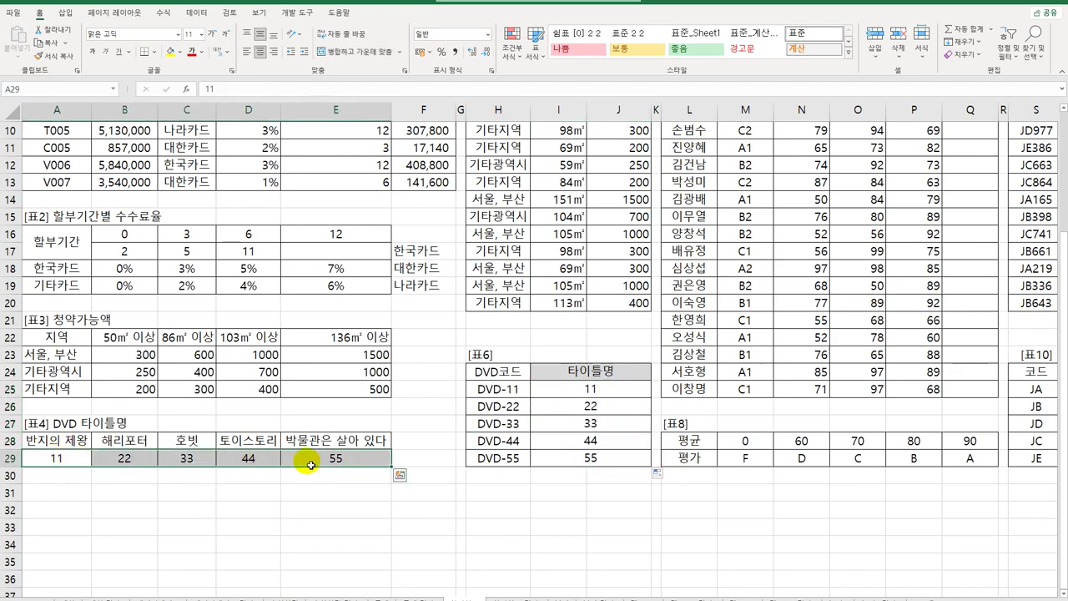
pyautogui.click(577, 389)
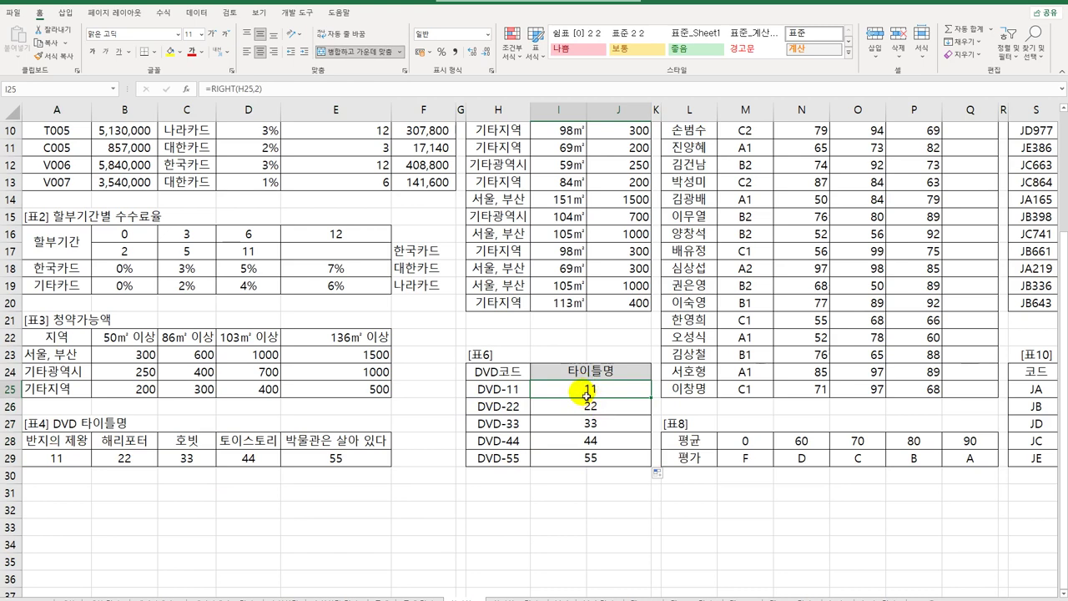
pyautogui.doubleClick(581, 390)
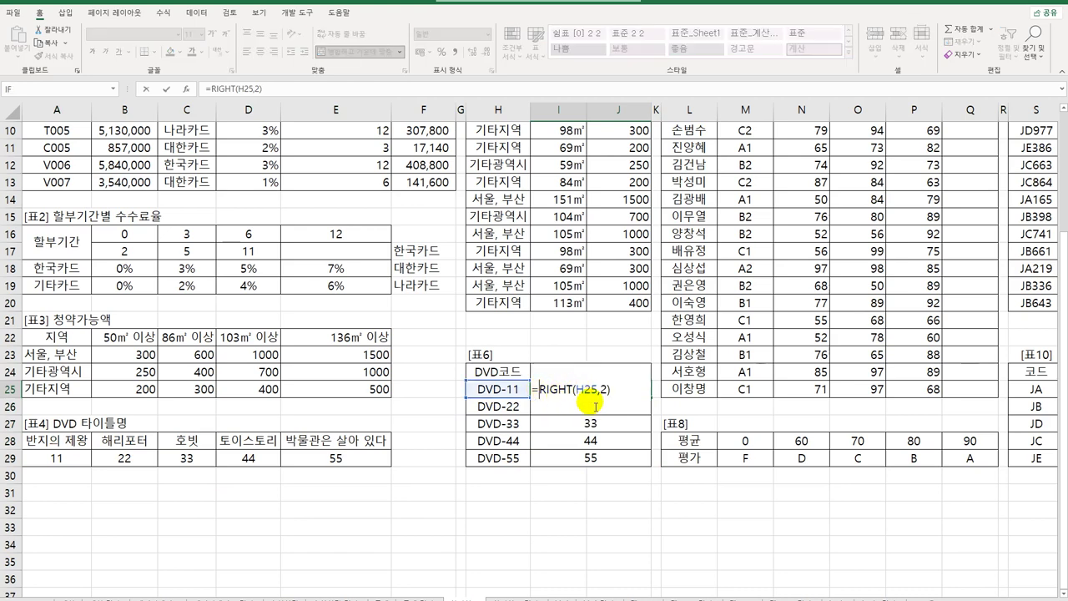
pyautogui.write('LOO')
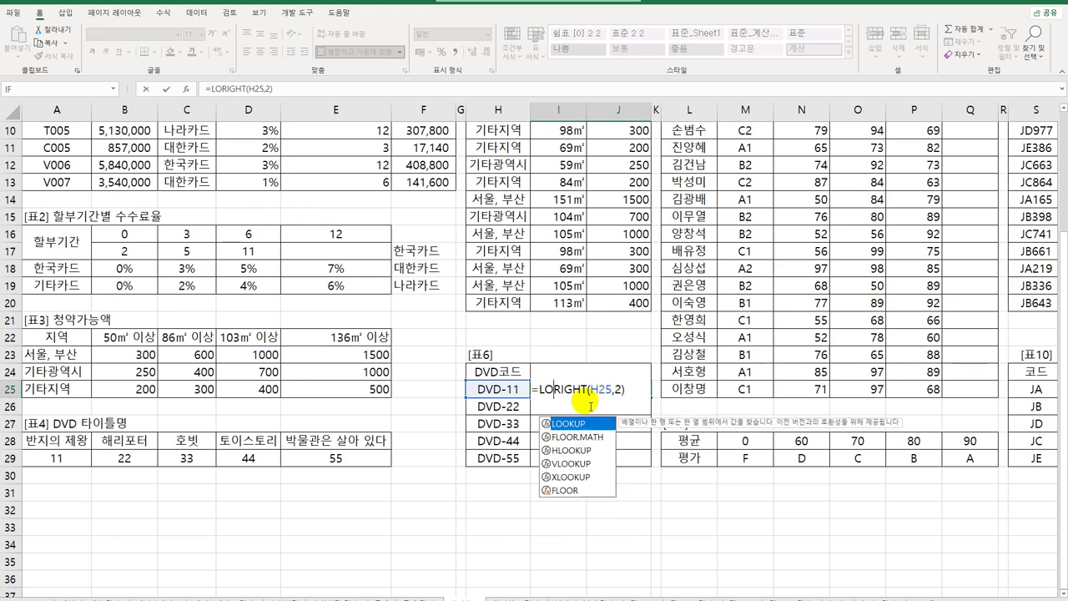
pyautogui.press('Tab')
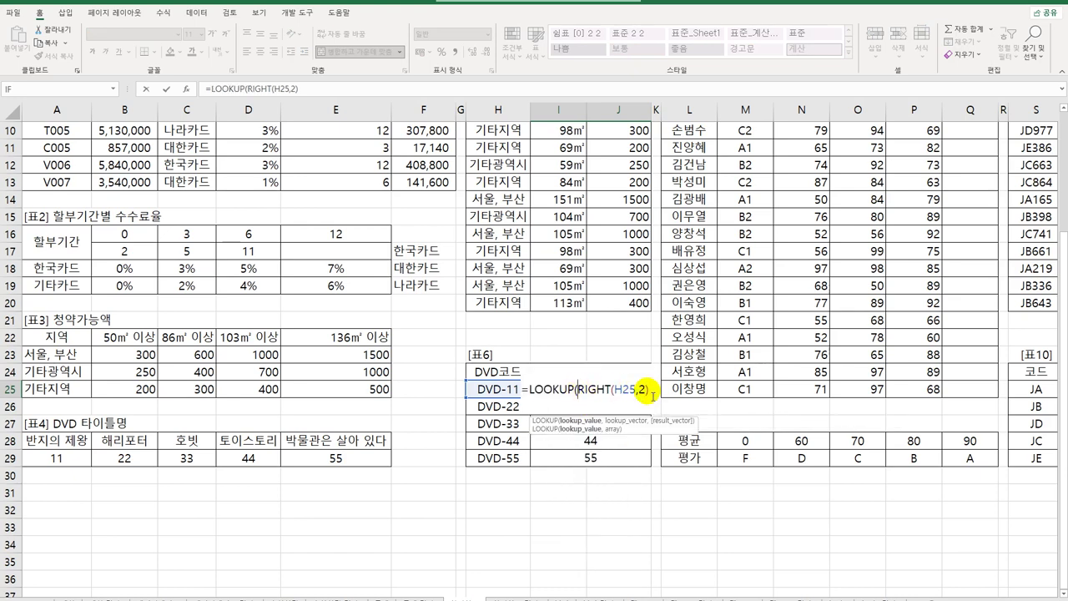
pyautogui.click(650, 390)
pyautogui.write(',')
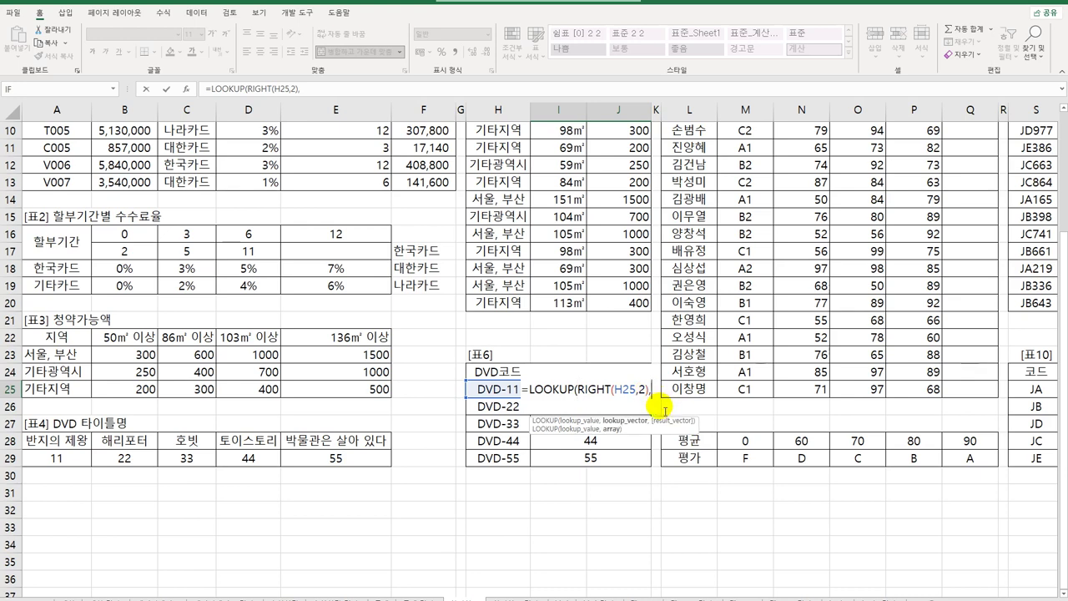
# - Complete I25's LOOKUP with $A$29:$E$29 as the lookup vector and $A$28:$E$28 as the result vector
pyautogui.moveTo(57, 460); pyautogui.dragTo(320, 469)
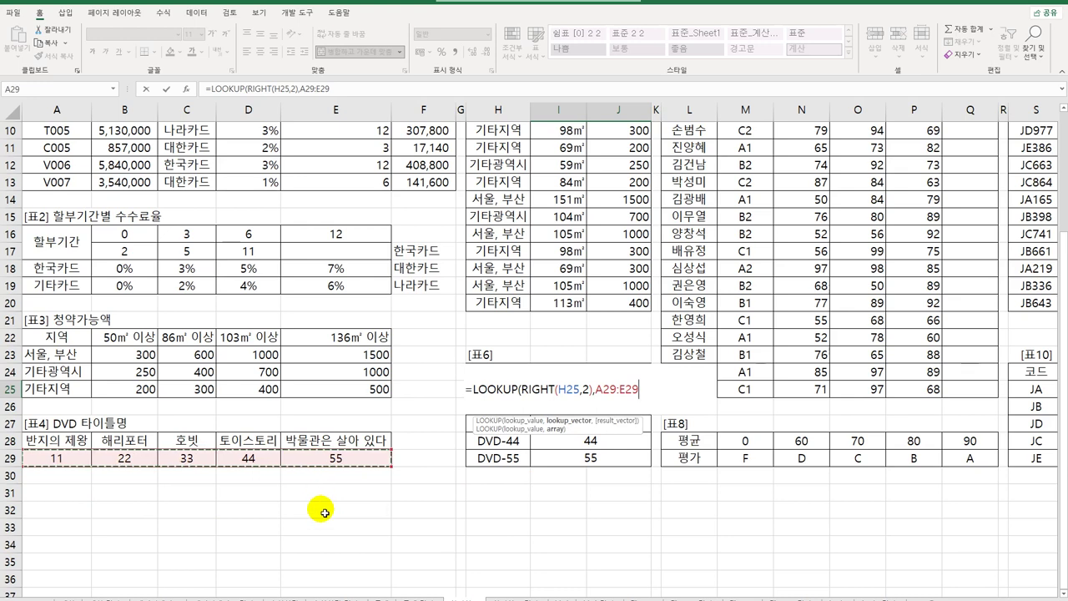
pyautogui.press('F4')
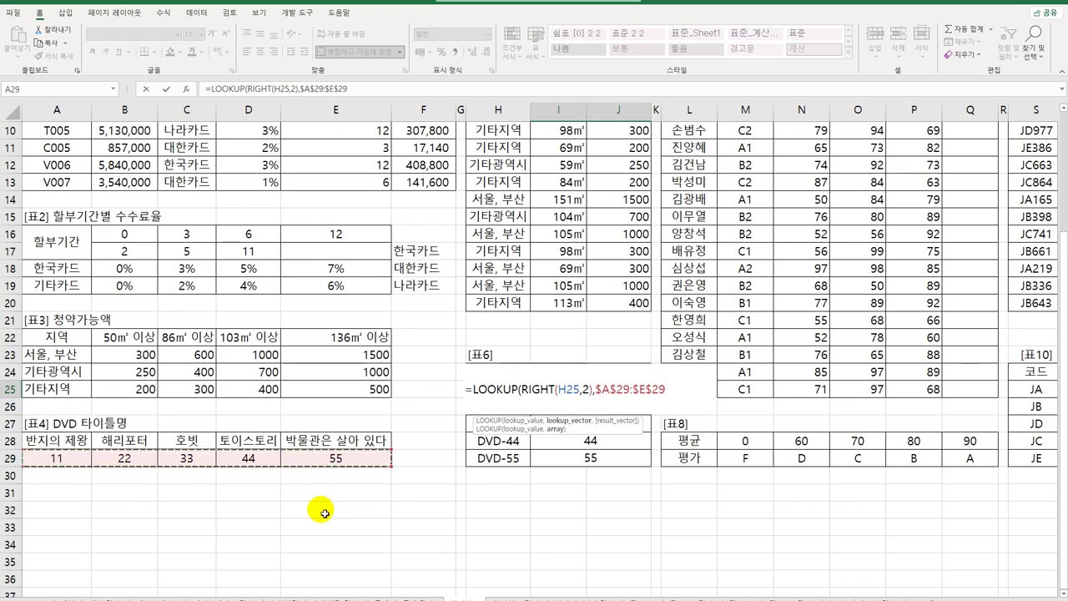
pyautogui.write(',')
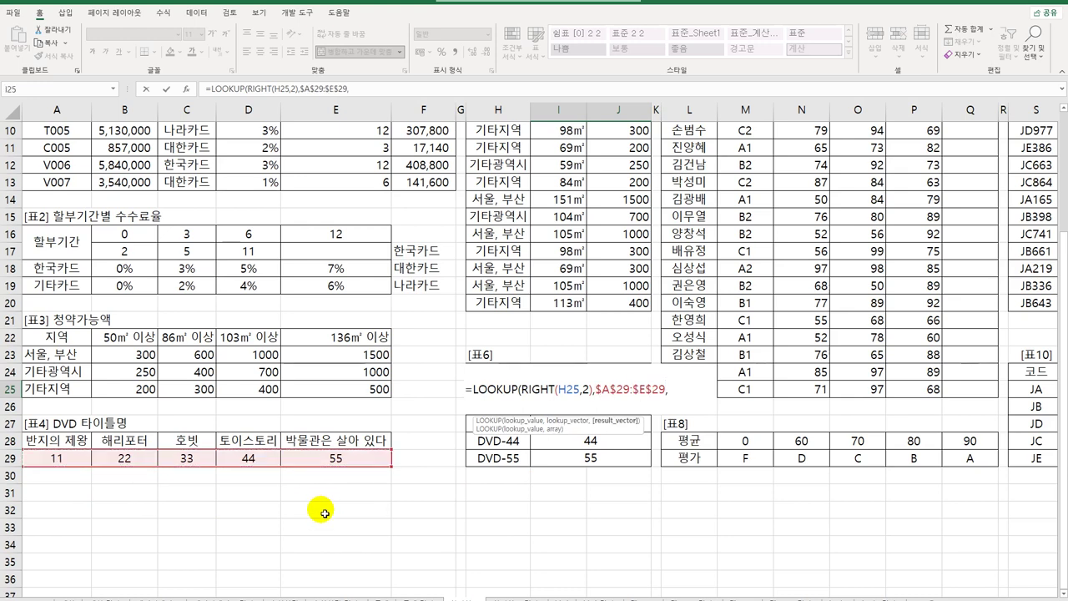
pyautogui.moveTo(50, 439); pyautogui.dragTo(307, 443)
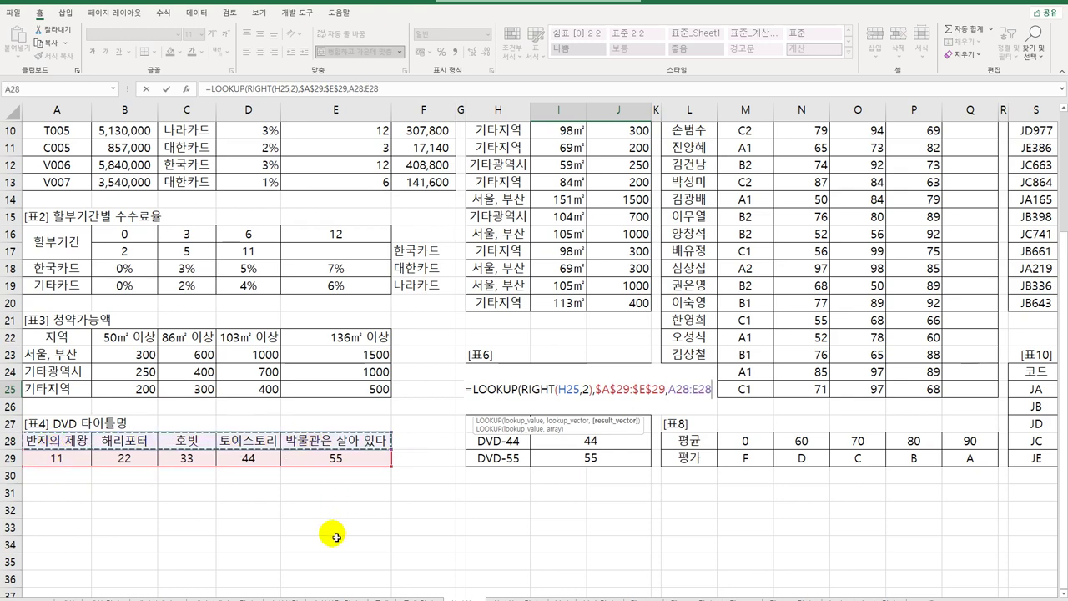
pyautogui.press('F4')
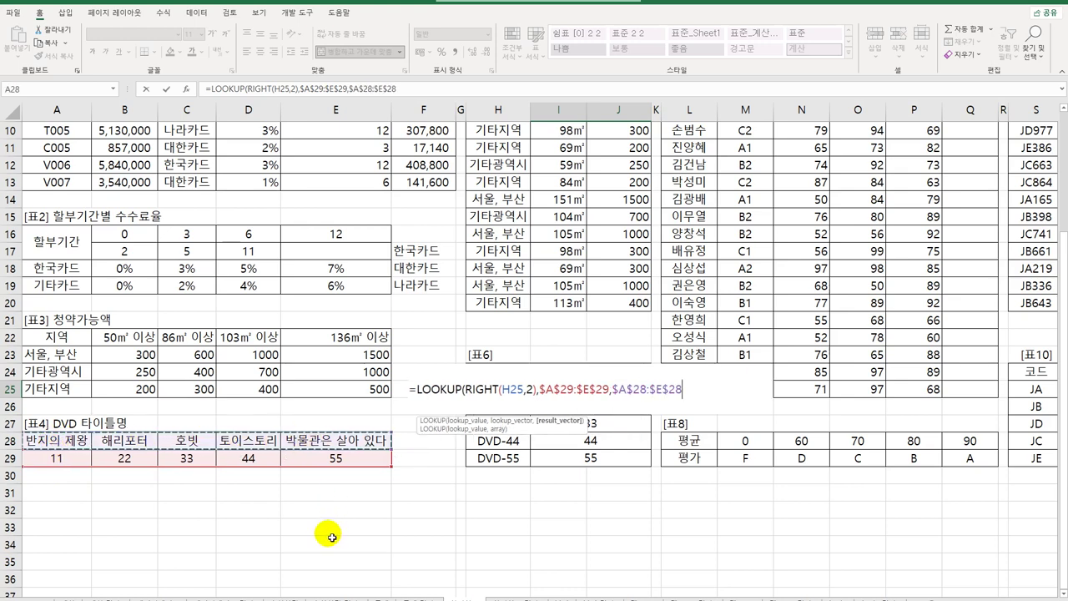
pyautogui.press('Return')
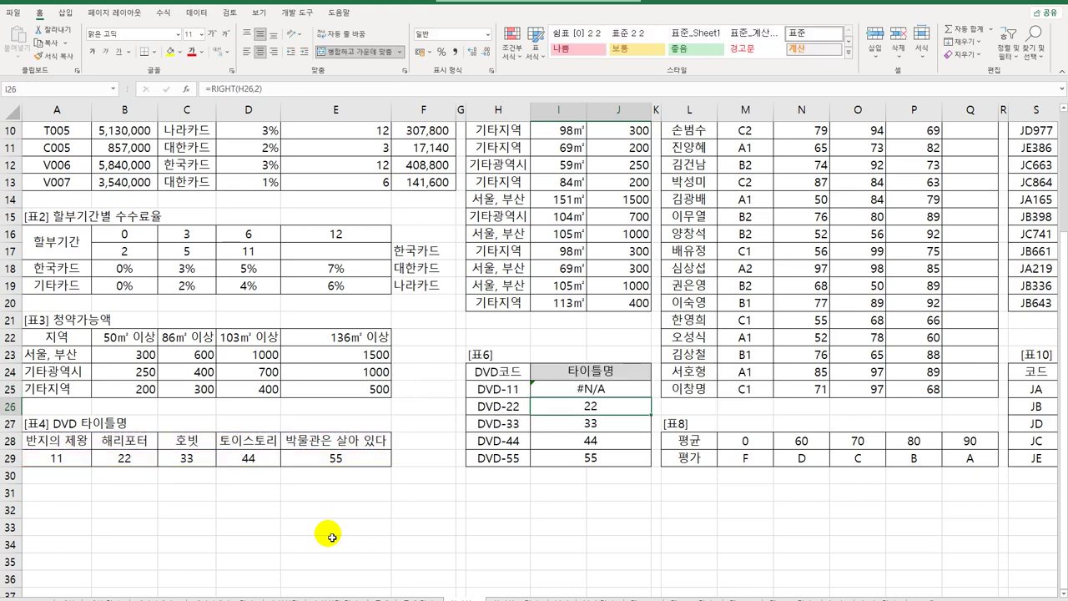
# - Multiply RIGHT(H25,2) by 1 inside I25's LOOKUP and fill the corrected formula down to I29
pyautogui.click(586, 388)
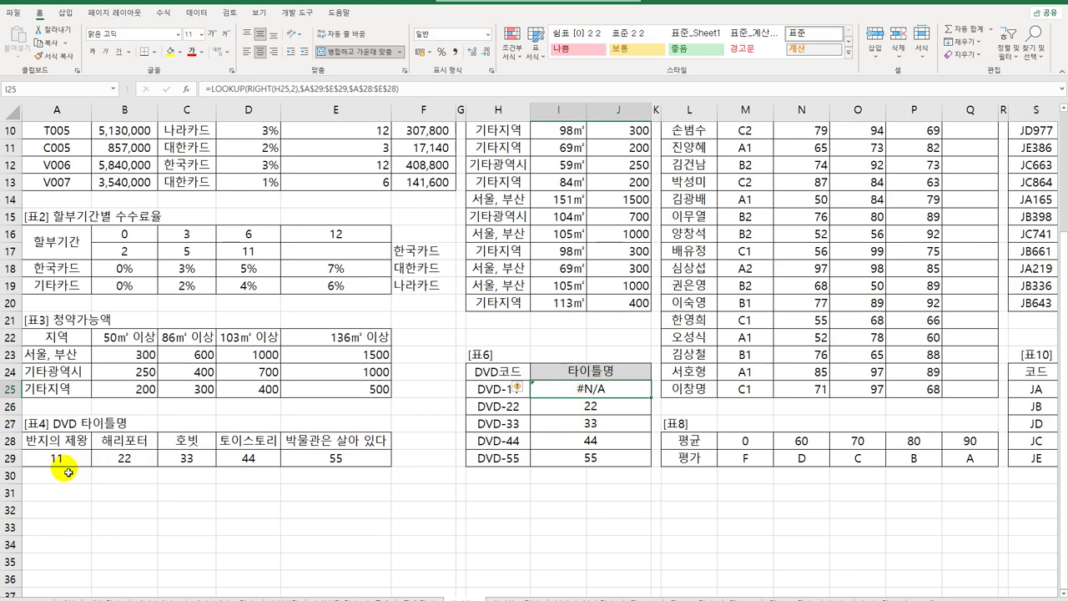
pyautogui.doubleClick(564, 394)
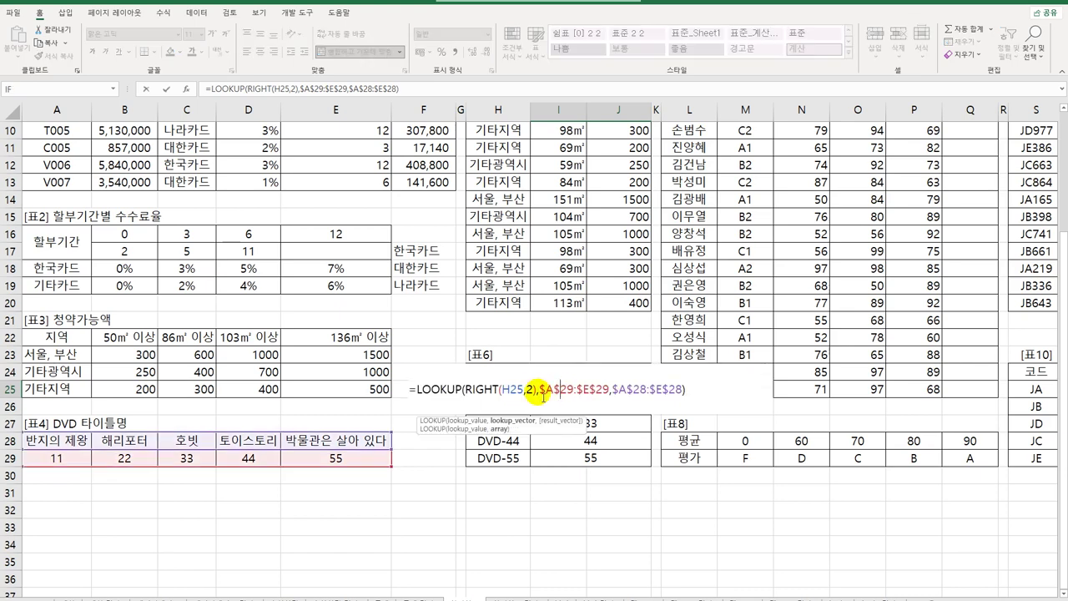
pyautogui.click(538, 393)
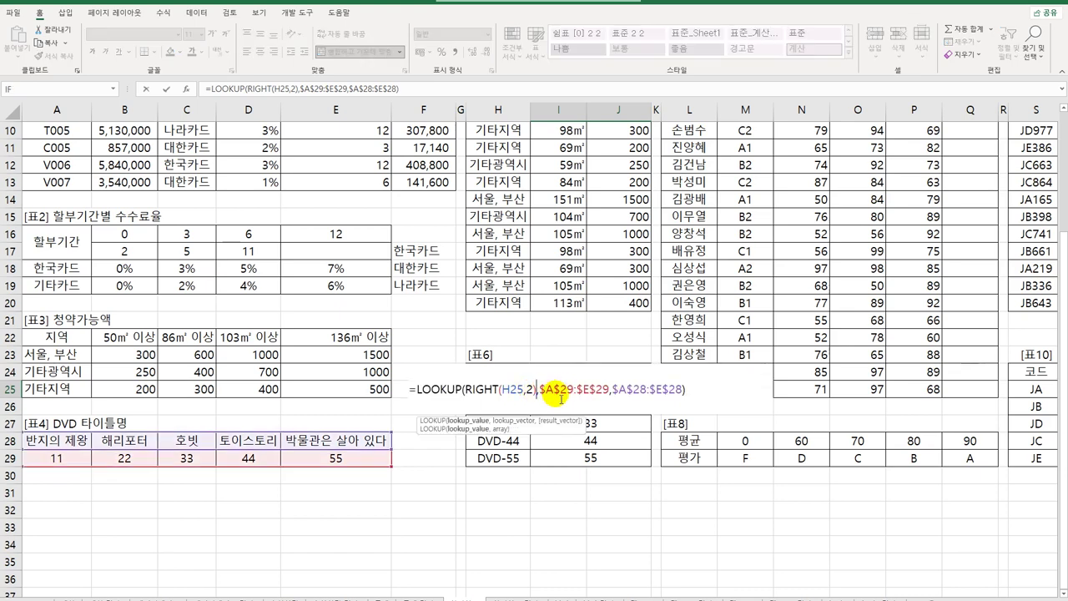
pyautogui.write('*')
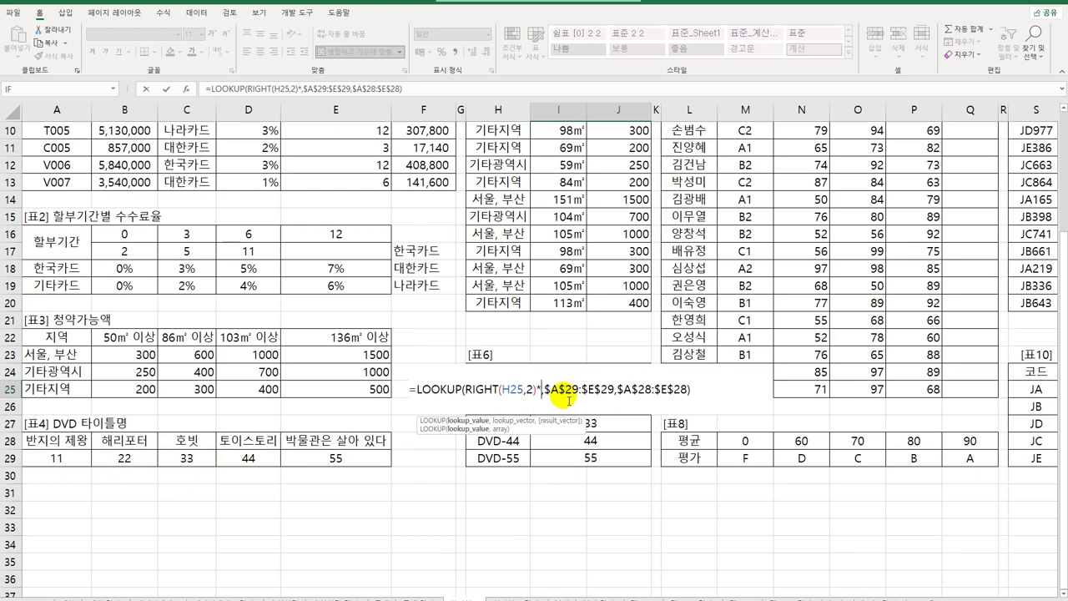
pyautogui.write('1')
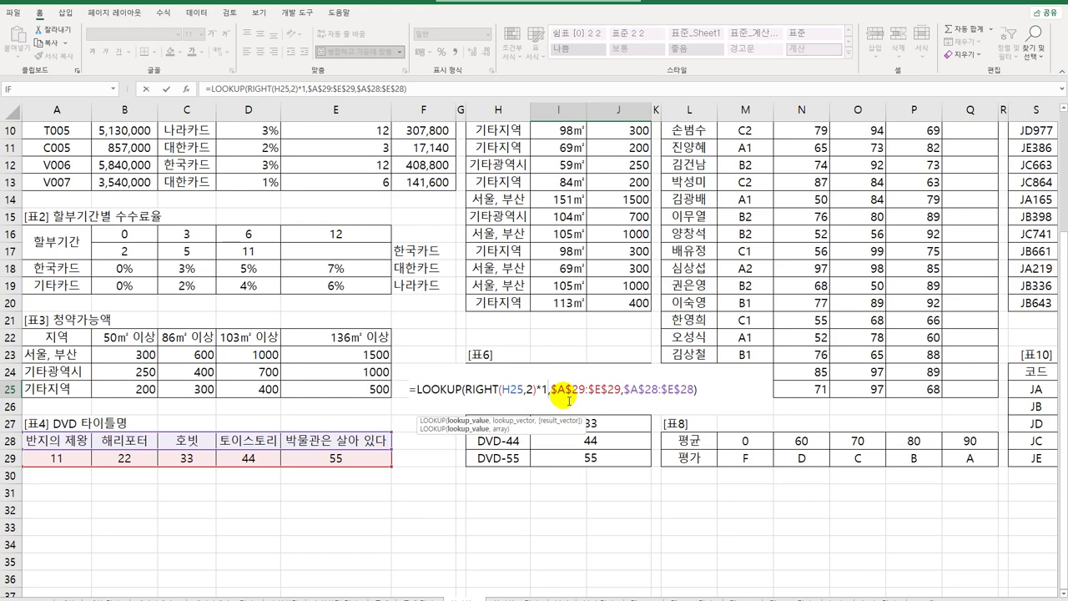
pyautogui.press('Return')
pyautogui.click(563, 388)
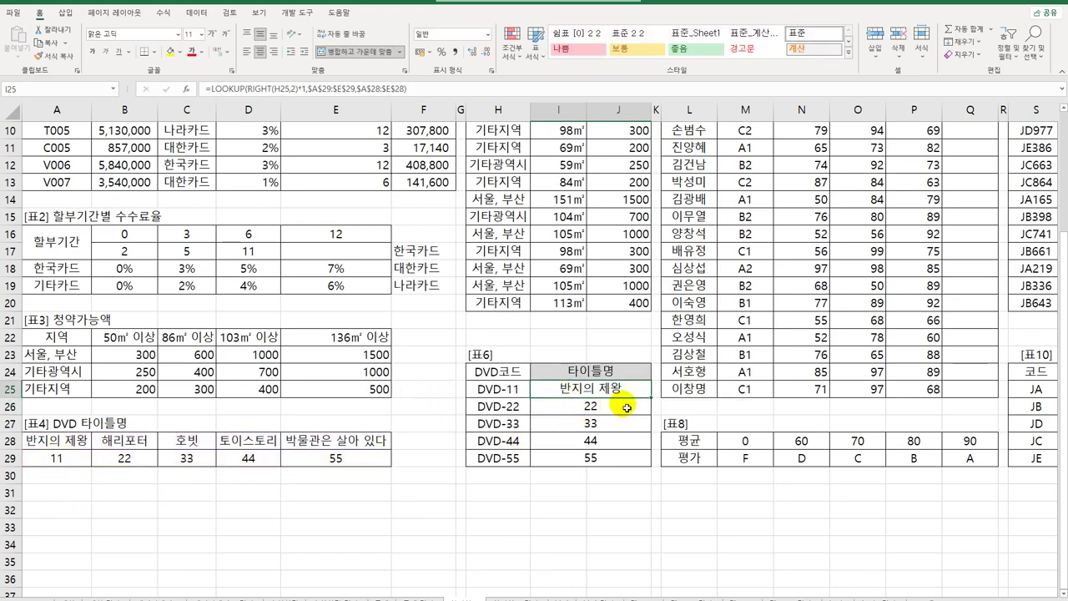
pyautogui.moveTo(651, 403); pyautogui.dragTo(647, 461)
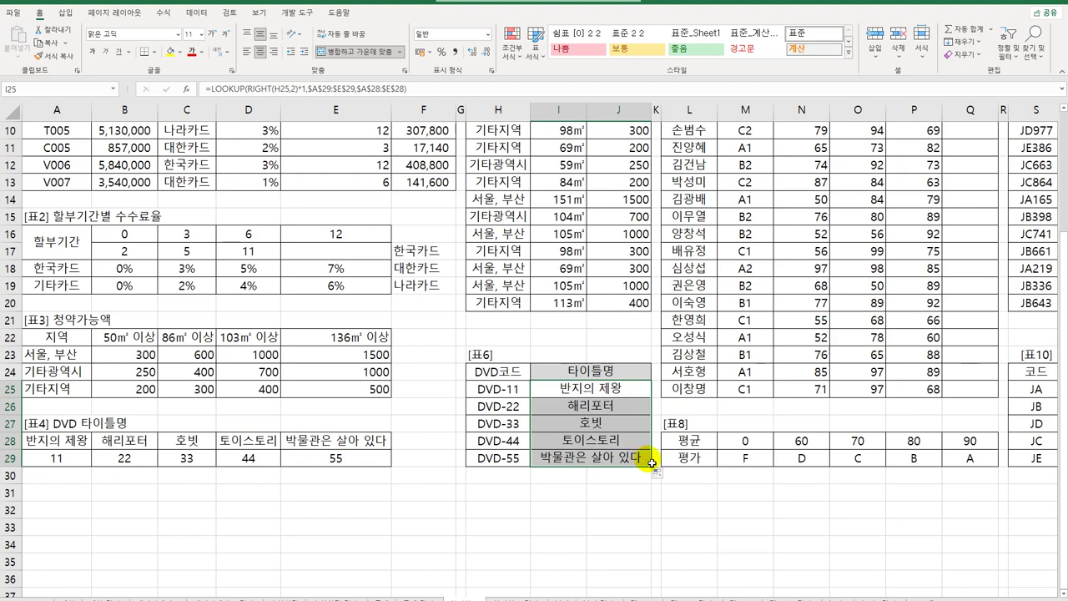
# - Start a SUMPRODUCT formula in Q3, 표7's first 평가 cell, with the scores N3:P3 as the first array
pyautogui.scroll(3, 826, 434)
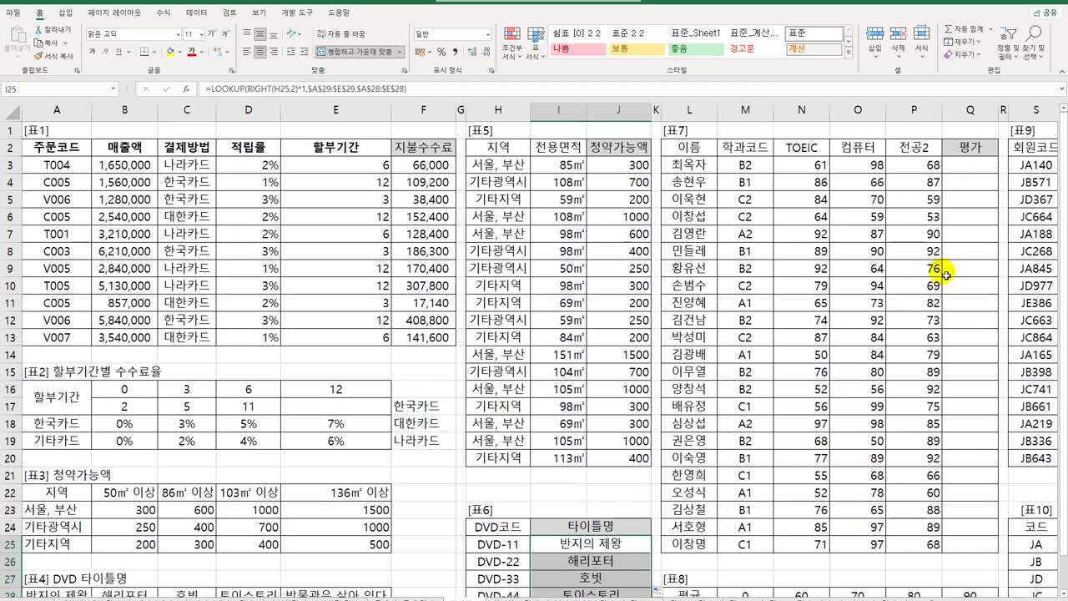
pyautogui.click(968, 164)
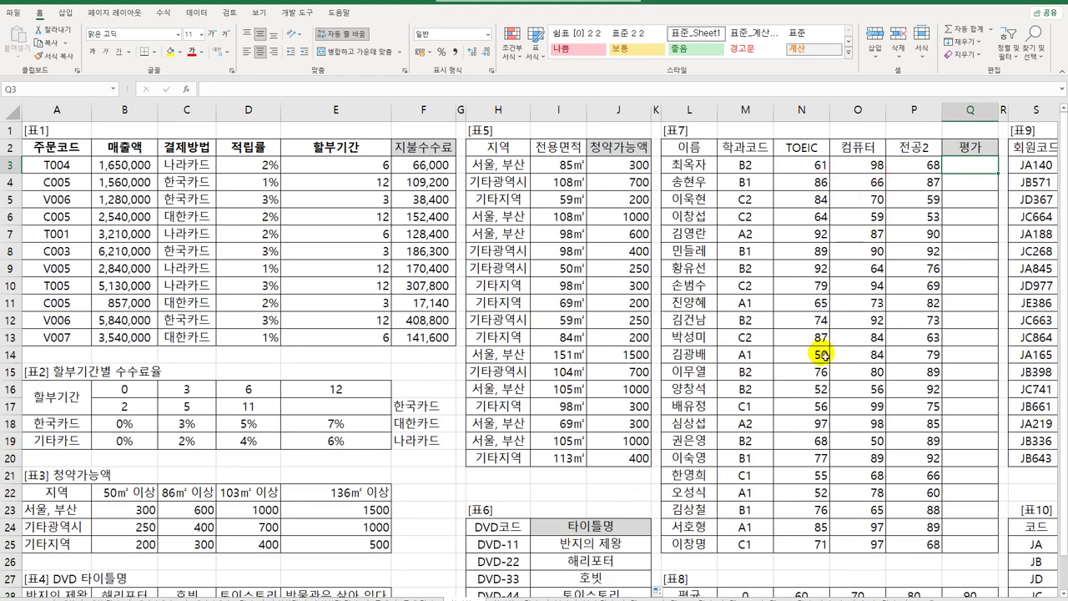
pyautogui.scroll(-3, 814, 359)
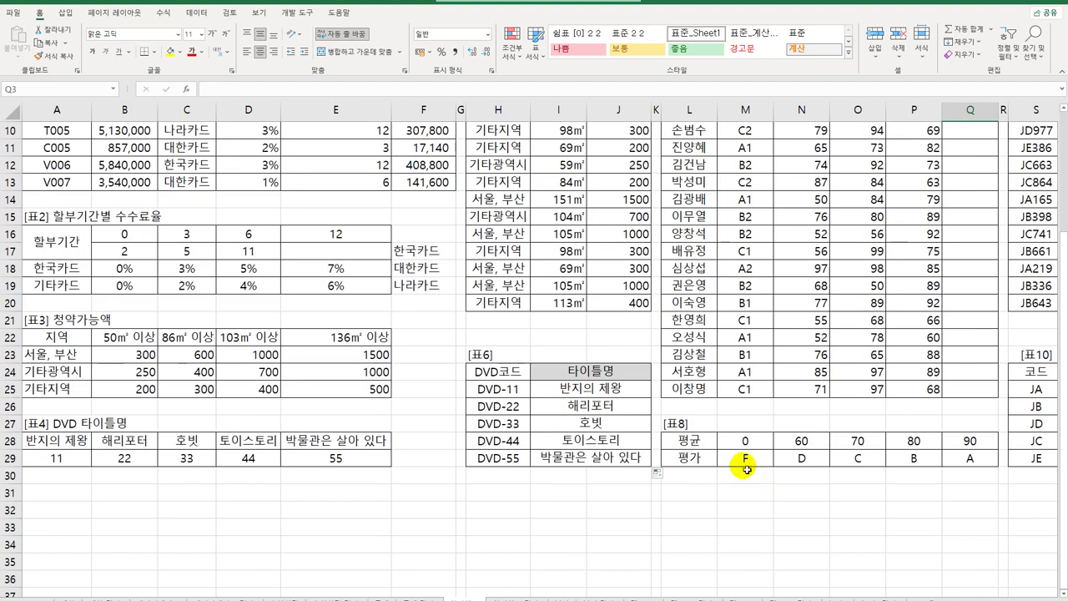
pyautogui.scroll(3, 812, 415)
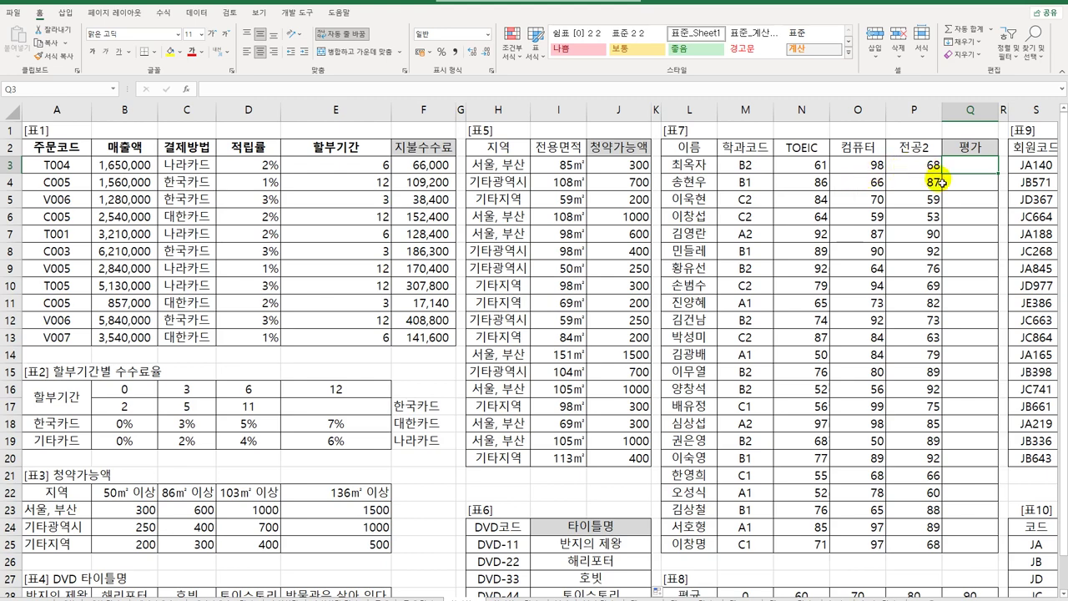
pyautogui.scroll(-3, 913, 312)
pyautogui.scroll(3, 913, 315)
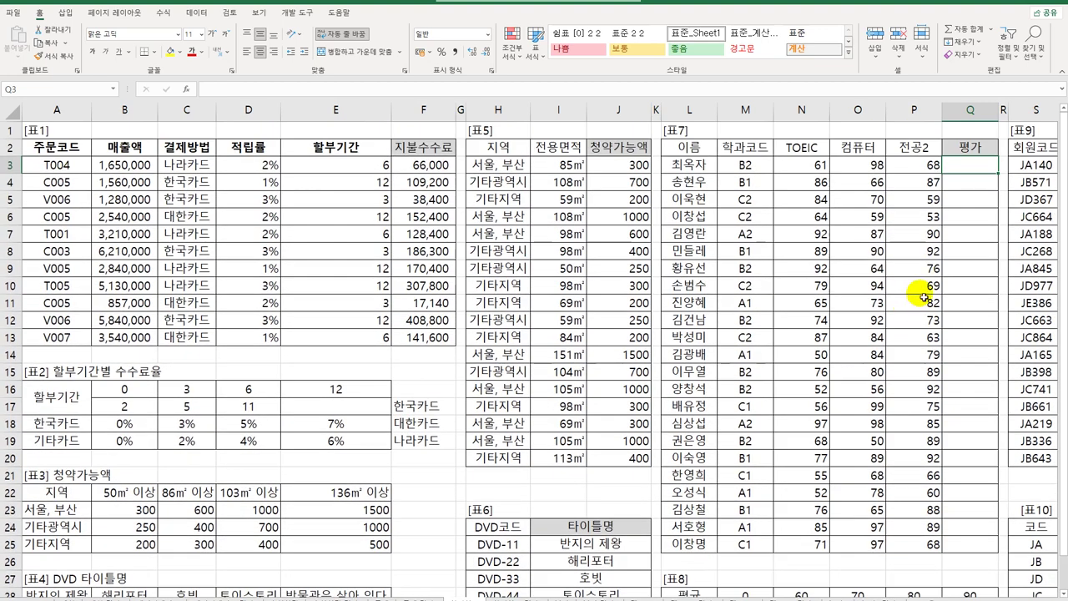
pyautogui.write('=')
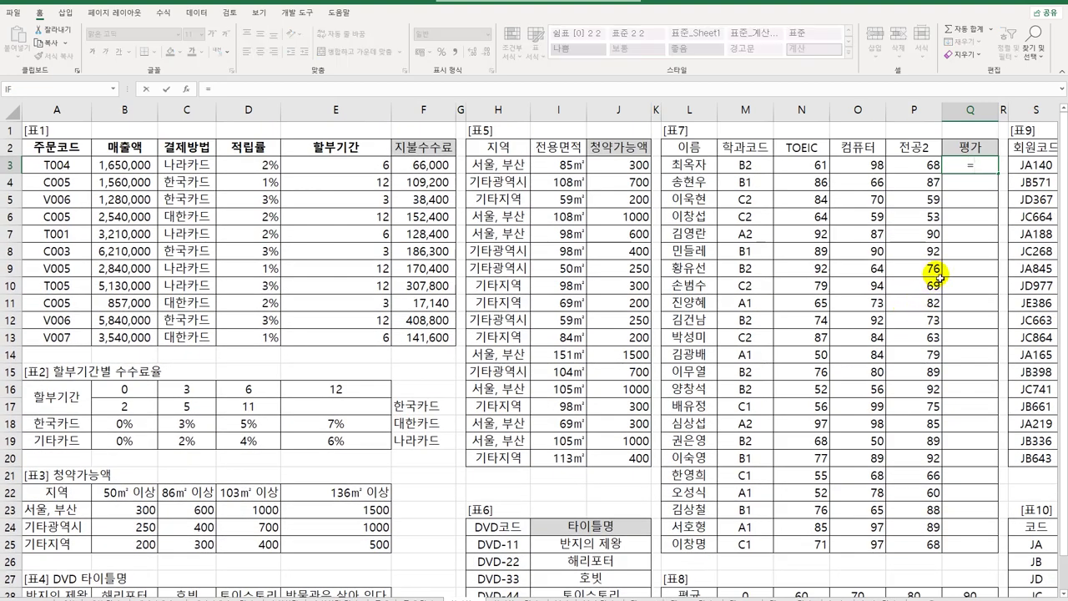
pyautogui.write('SUM')
pyautogui.press('Down')
pyautogui.press('Down')
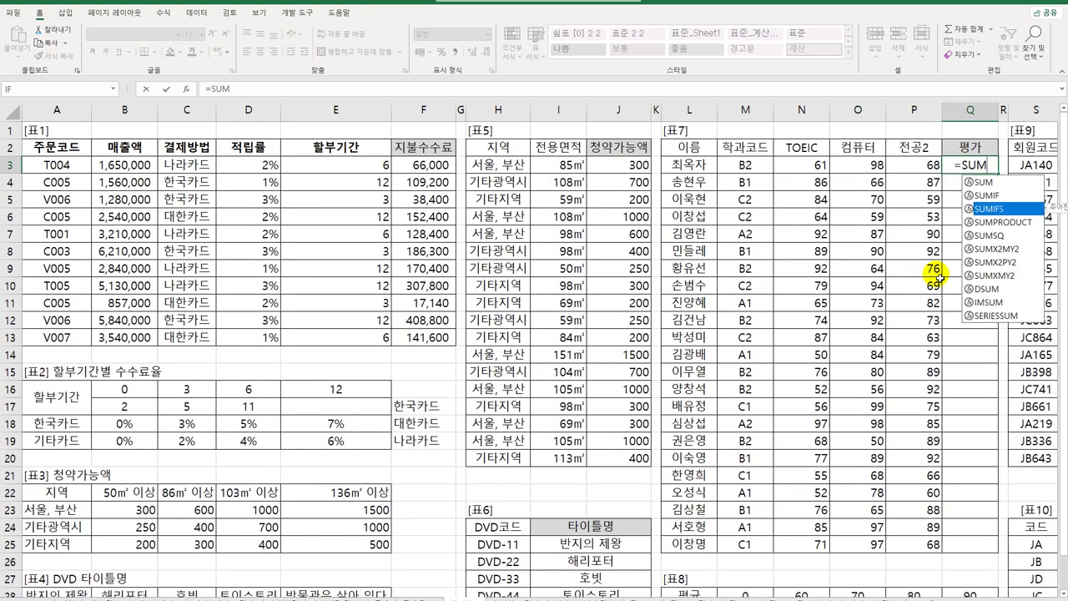
pyautogui.press('Down')
pyautogui.press('Tab')
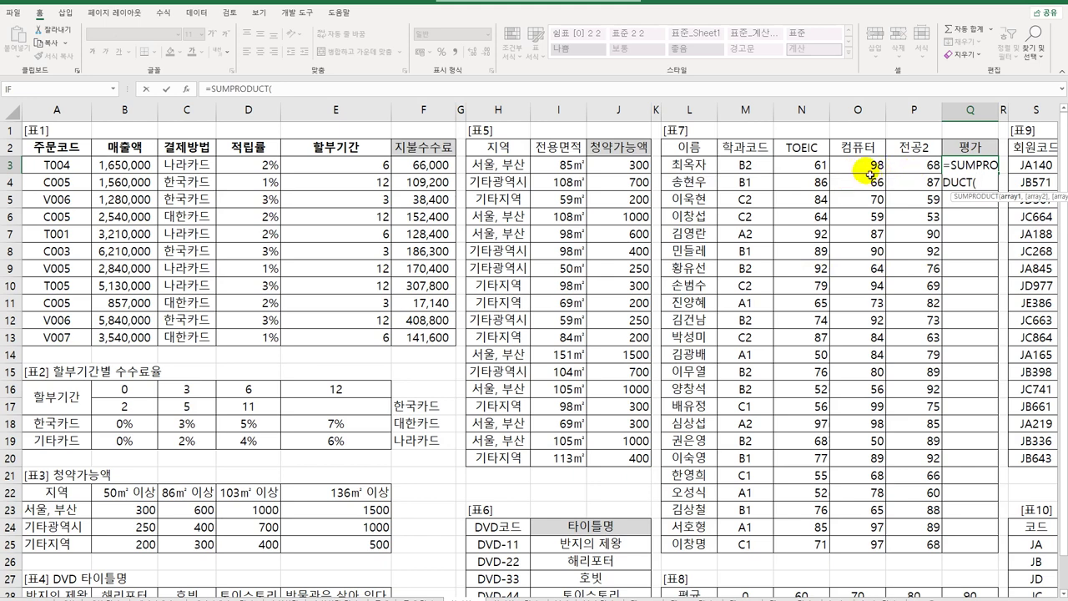
pyautogui.moveTo(813, 169); pyautogui.dragTo(893, 164)
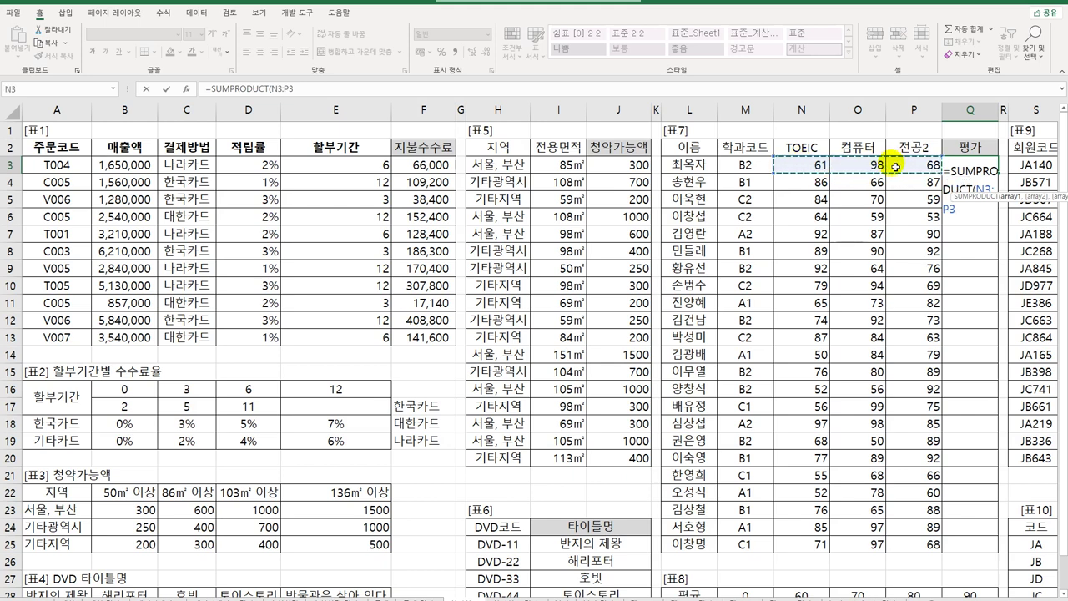
pyautogui.write(',')
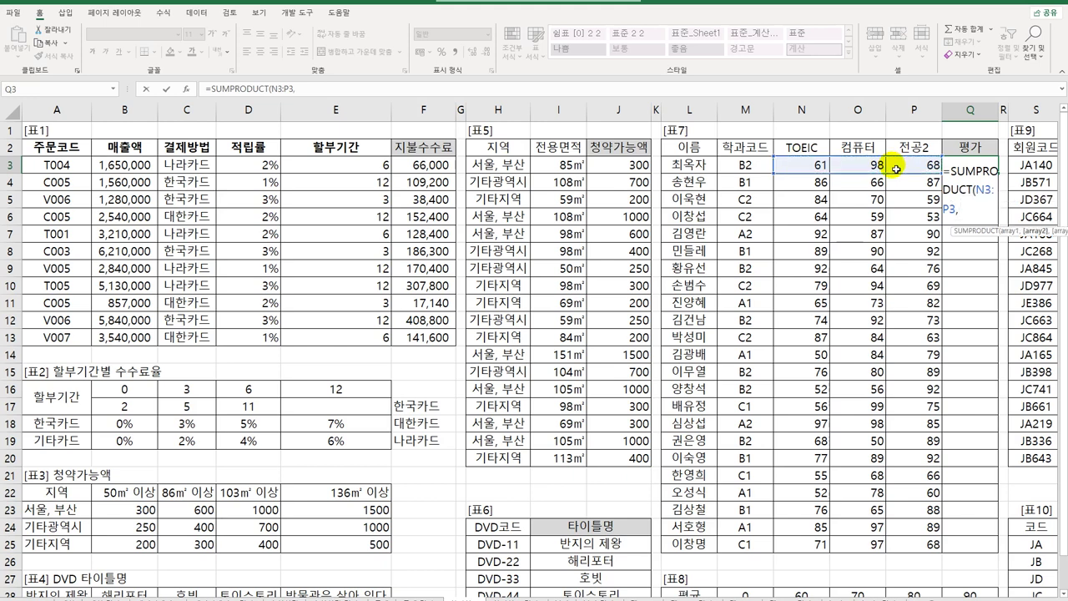
# - Complete Q3's SUMPRODUCT with the weights {0.3,0.2,0.5} as the second array
pyautogui.write('(')
pyautogui.write('0.3,0.2,0')
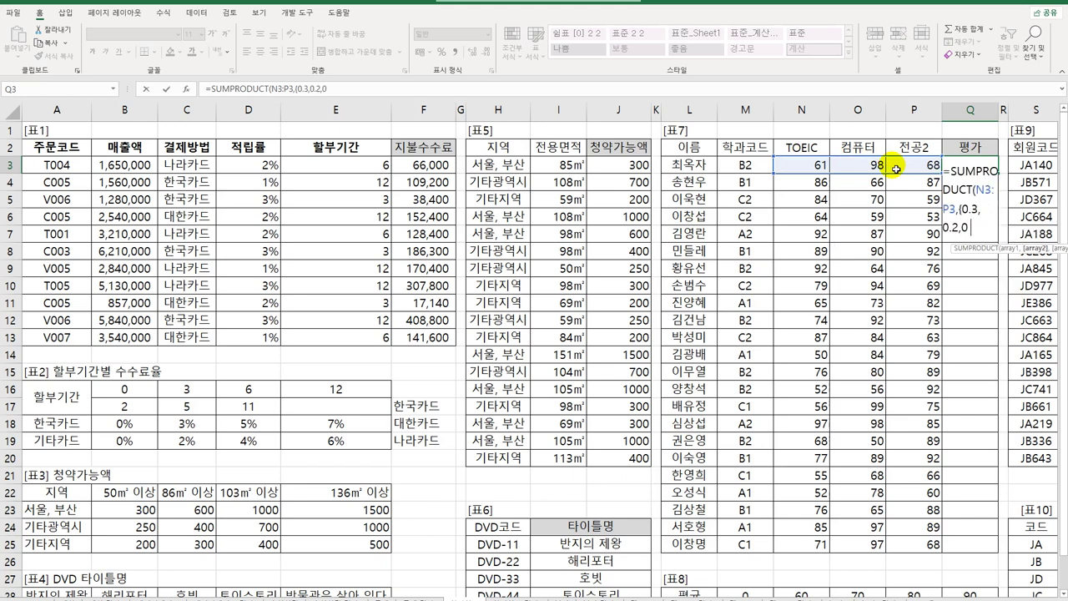
pyautogui.write('.5')
pyautogui.write(')')
pyautogui.press('Return')
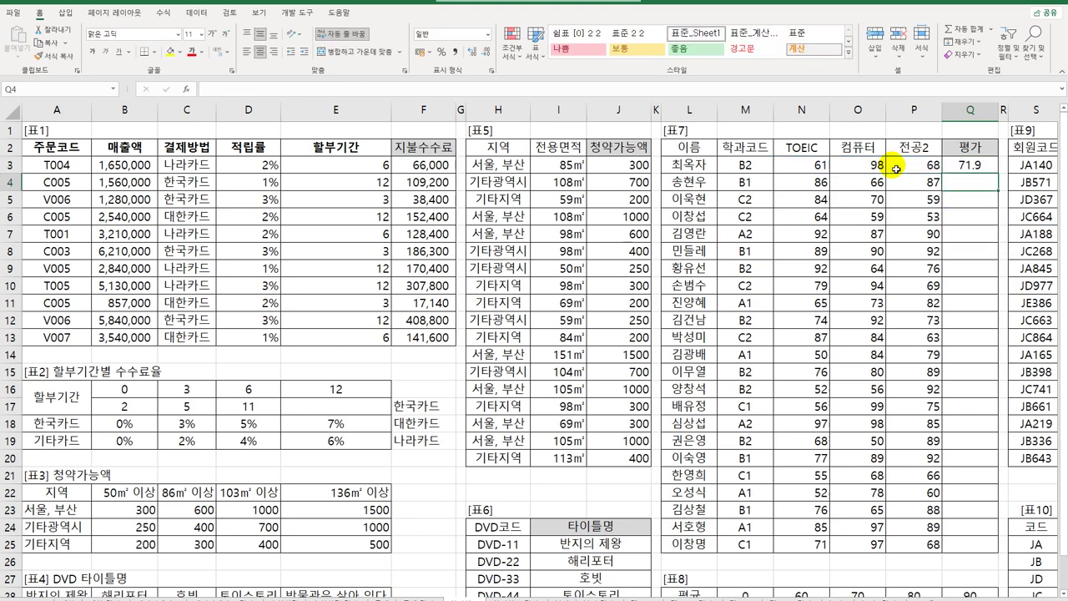
# - Fill Q3's SUMPRODUCT formula down the 평가 column to Q25 and compare the averages with 표8
pyautogui.click(984, 165)
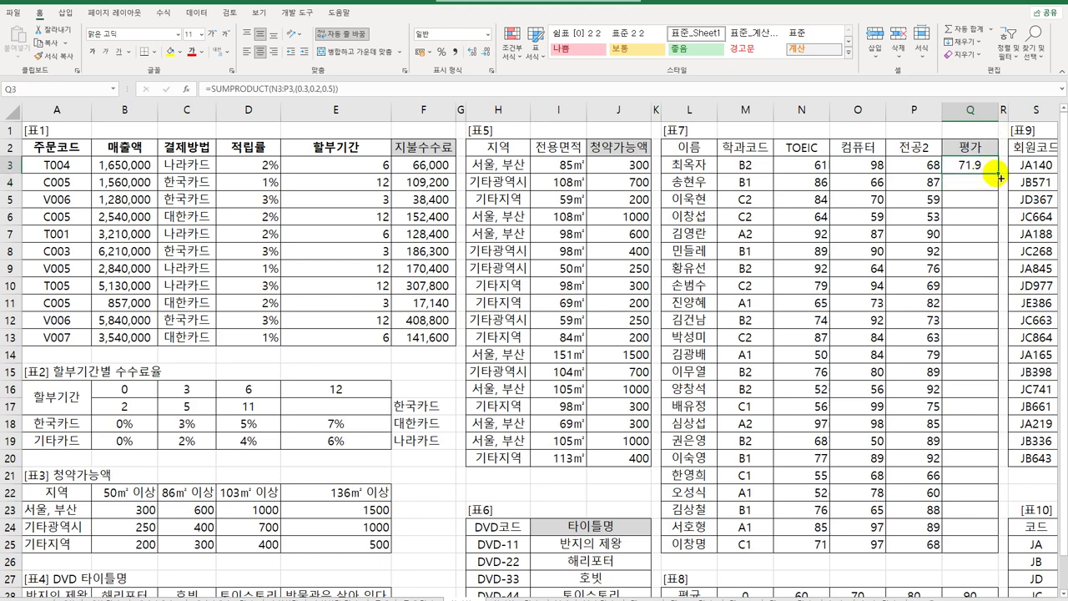
pyautogui.moveTo(1002, 179); pyautogui.dragTo(969, 544)
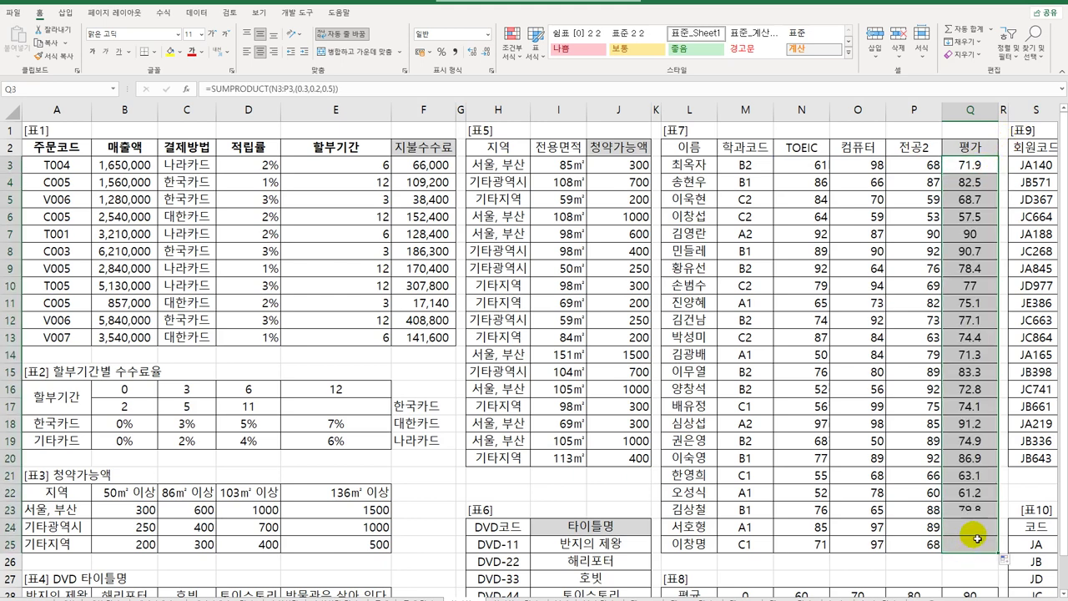
pyautogui.click(980, 170)
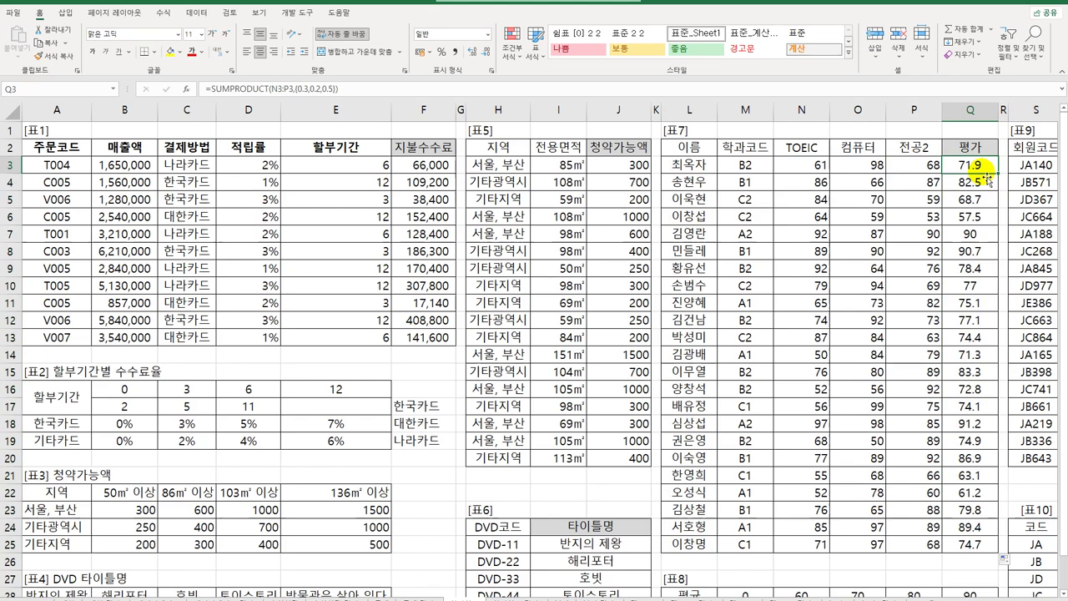
pyautogui.scroll(-3, 821, 330)
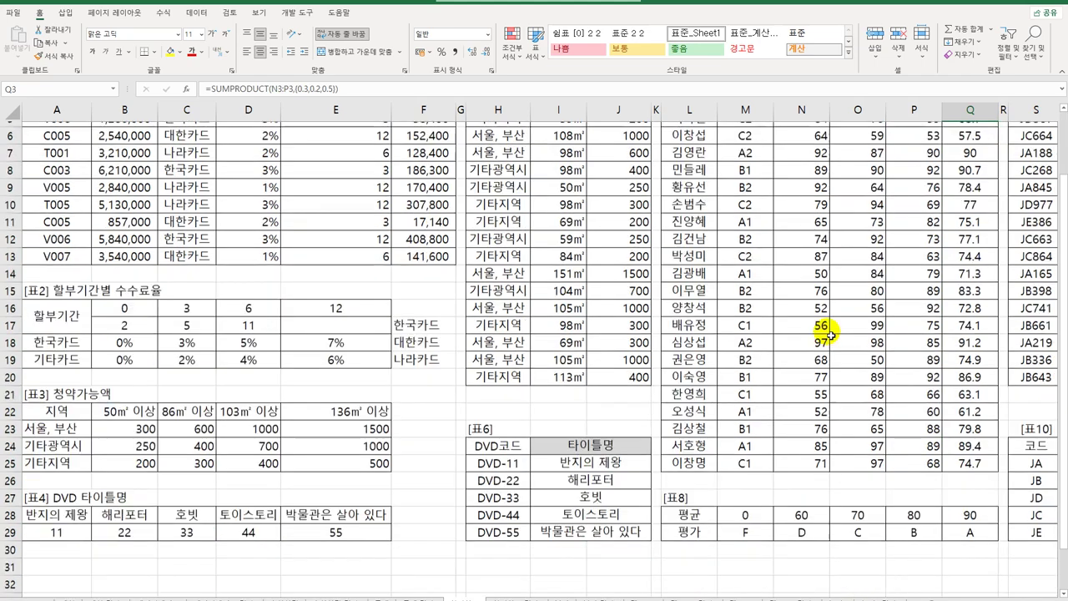
pyautogui.scroll(3, 825, 334)
pyautogui.scroll(1, 825, 334)
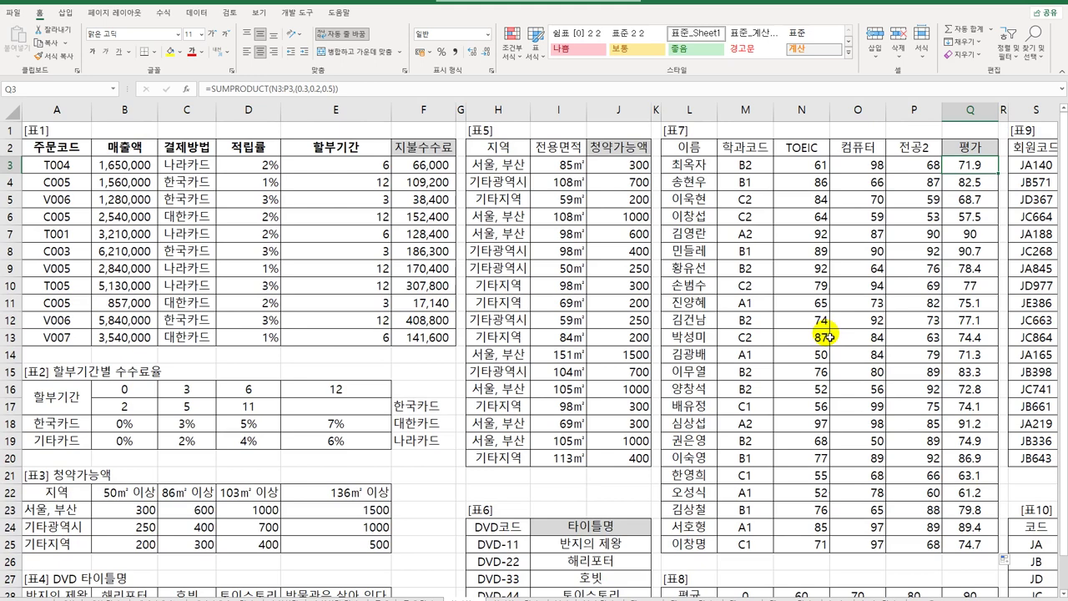
# - Wrap Q3's SUMPRODUCT in XLOOKUP as the lookup value, with 표8's 평균 row $M$28:$Q$28 as the lookup array
pyautogui.doubleClick(945, 167)
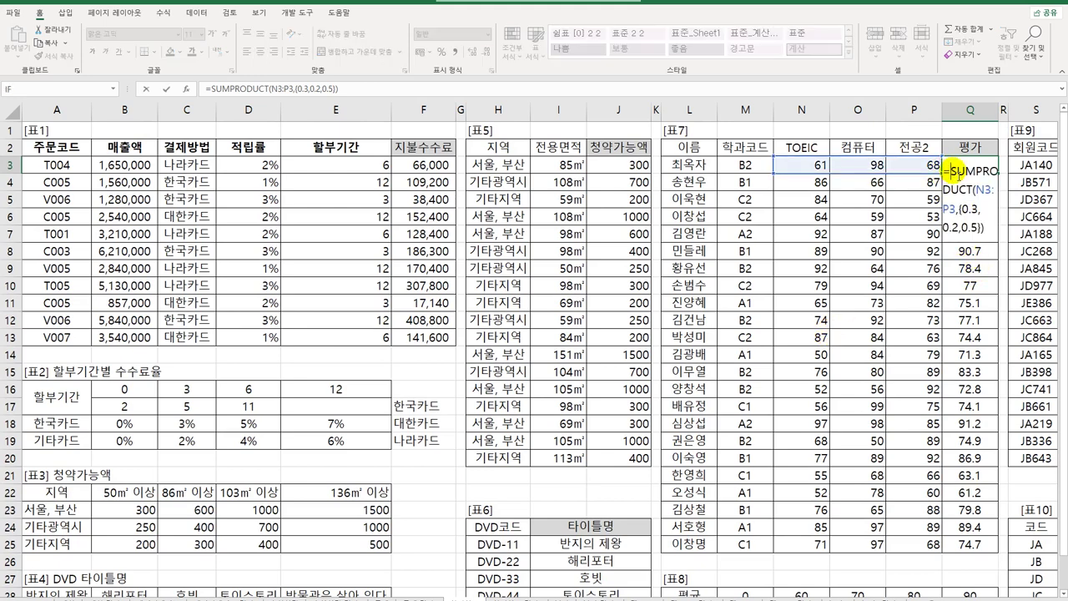
pyautogui.write('XLOOKUP(')
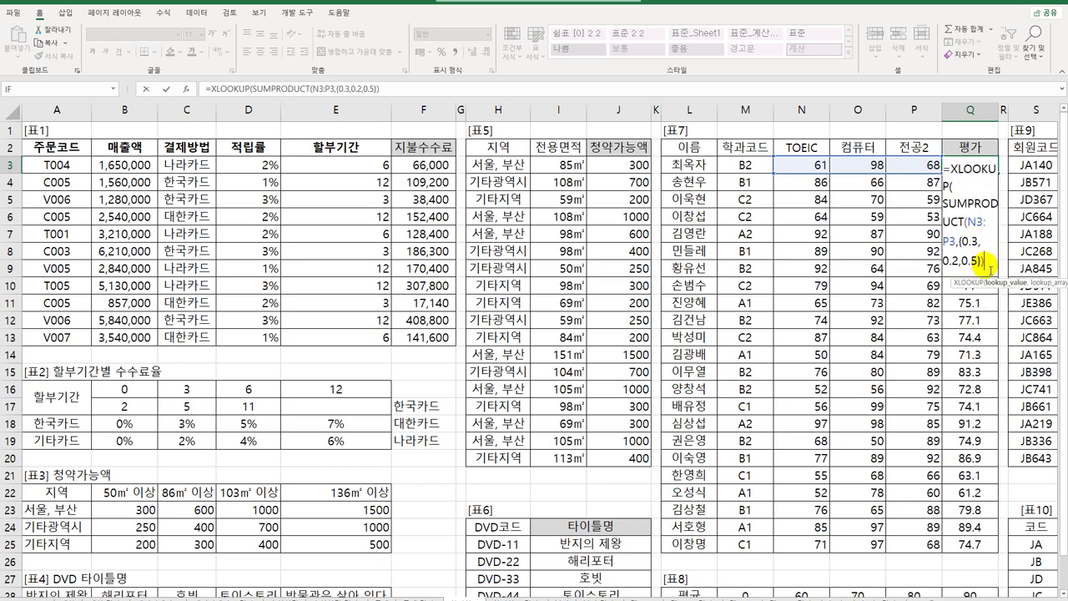
pyautogui.write(',')
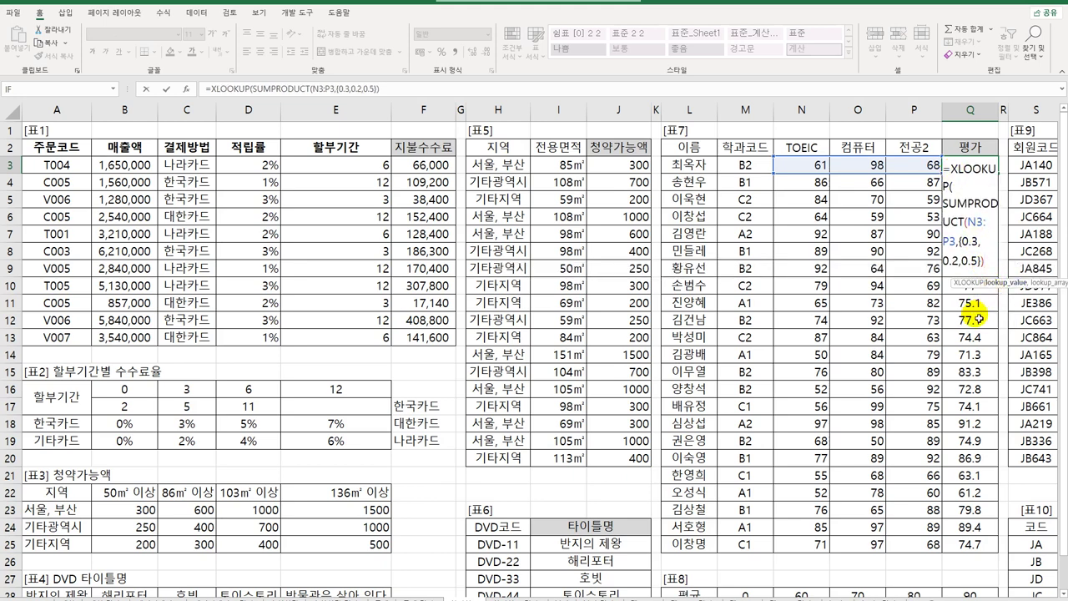
pyautogui.scroll(-3, 904, 400)
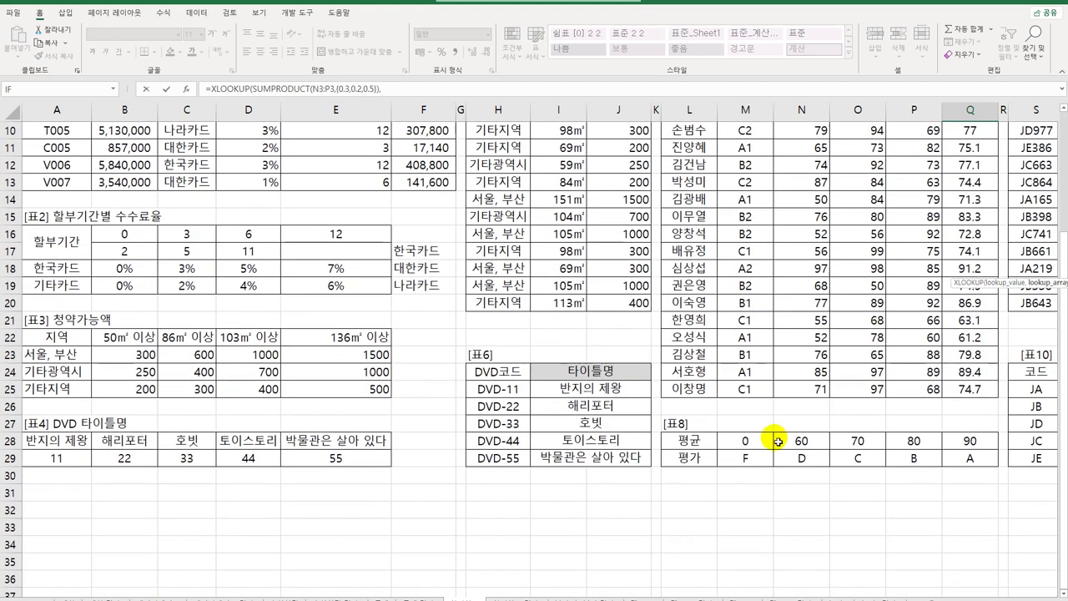
pyautogui.moveTo(750, 440); pyautogui.dragTo(953, 444)
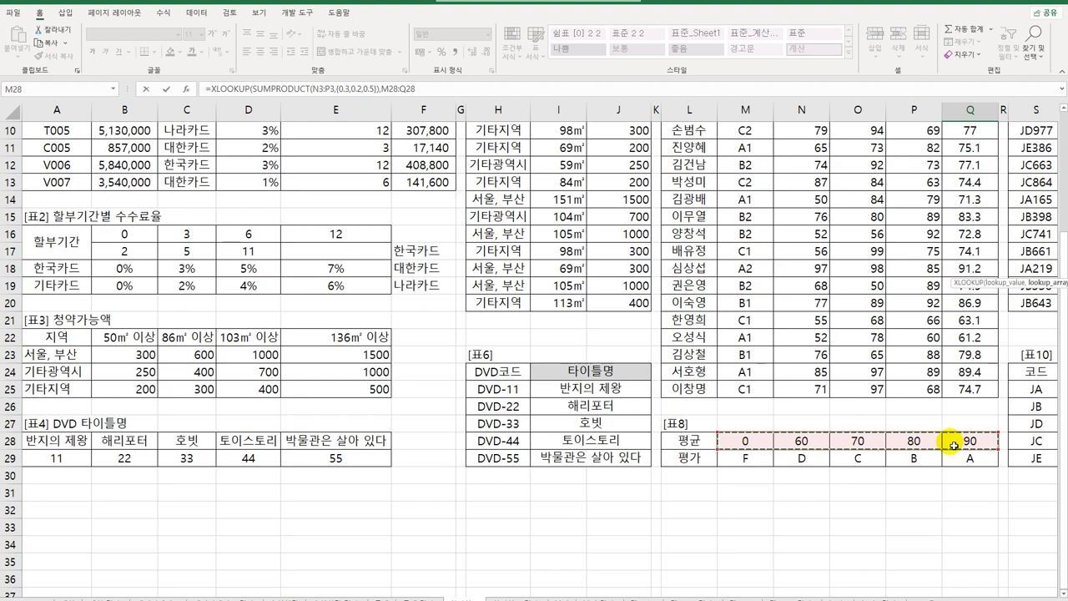
pyautogui.press('F4')
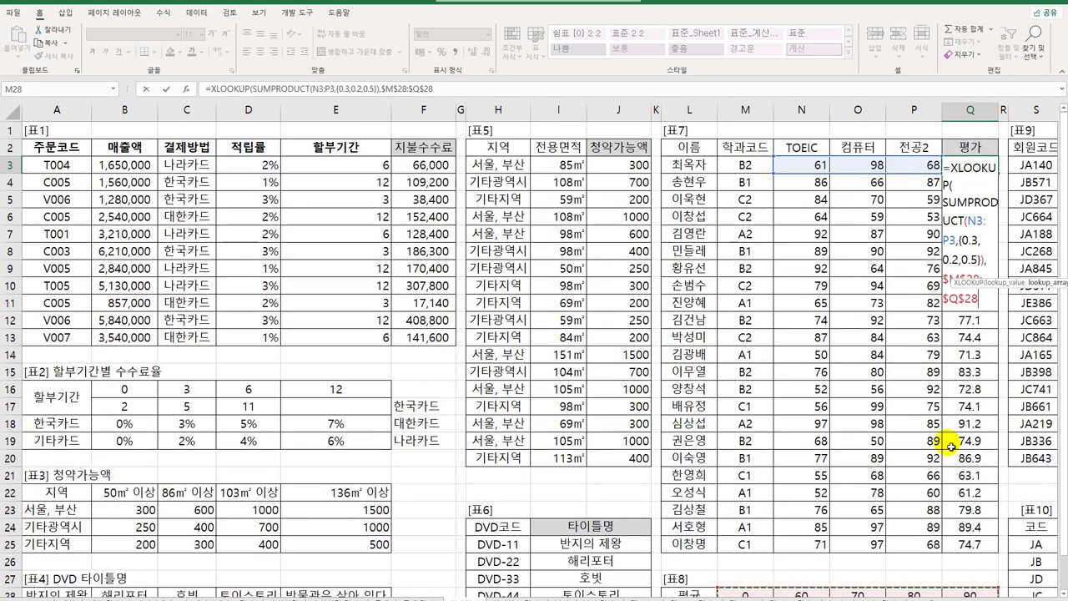
# - Add 표8's 평가 row $M$29:$Q$29 as the return array of Q3's XLOOKUP
pyautogui.write(',')
pyautogui.scroll(-3, 857, 457)
pyautogui.moveTo(742, 458); pyautogui.dragTo(949, 462)
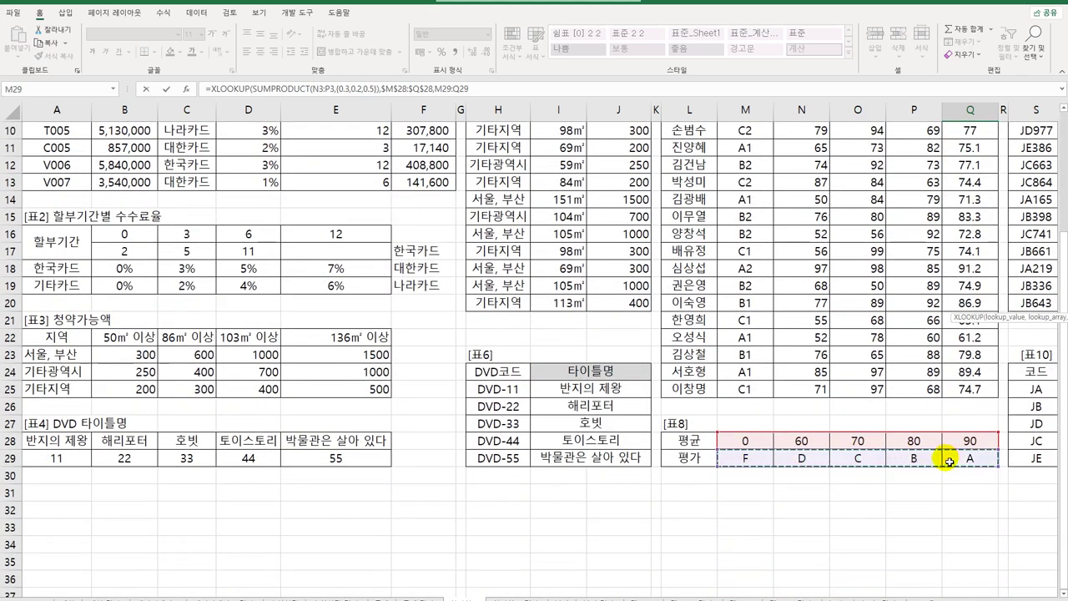
pyautogui.press('F4')
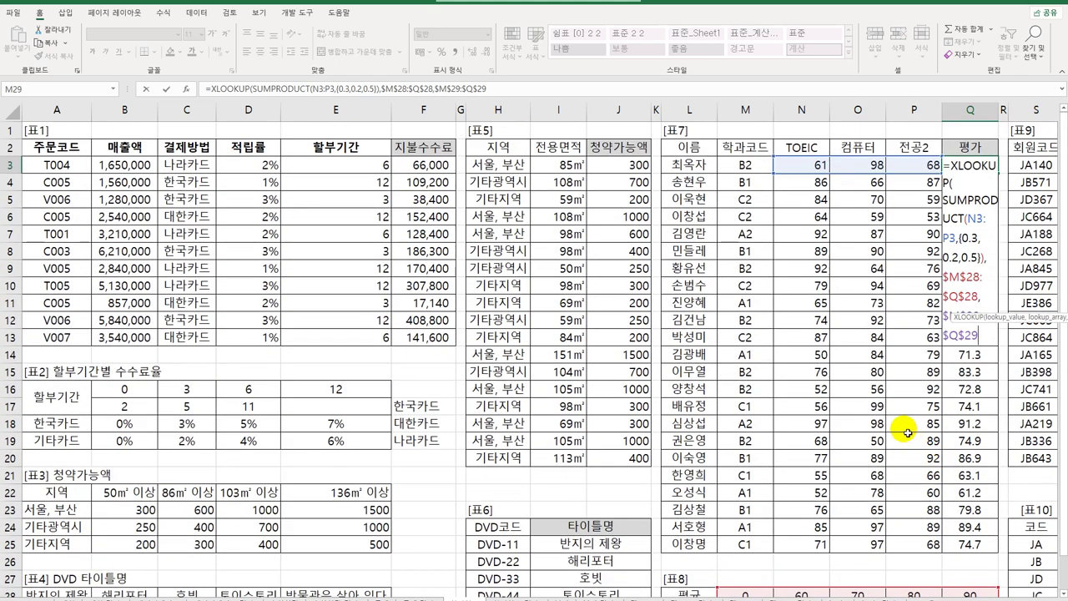
# - Leave XLOOKUP's not-found argument empty, set its match mode to -1, and enter the formula in Q3
pyautogui.write(',')
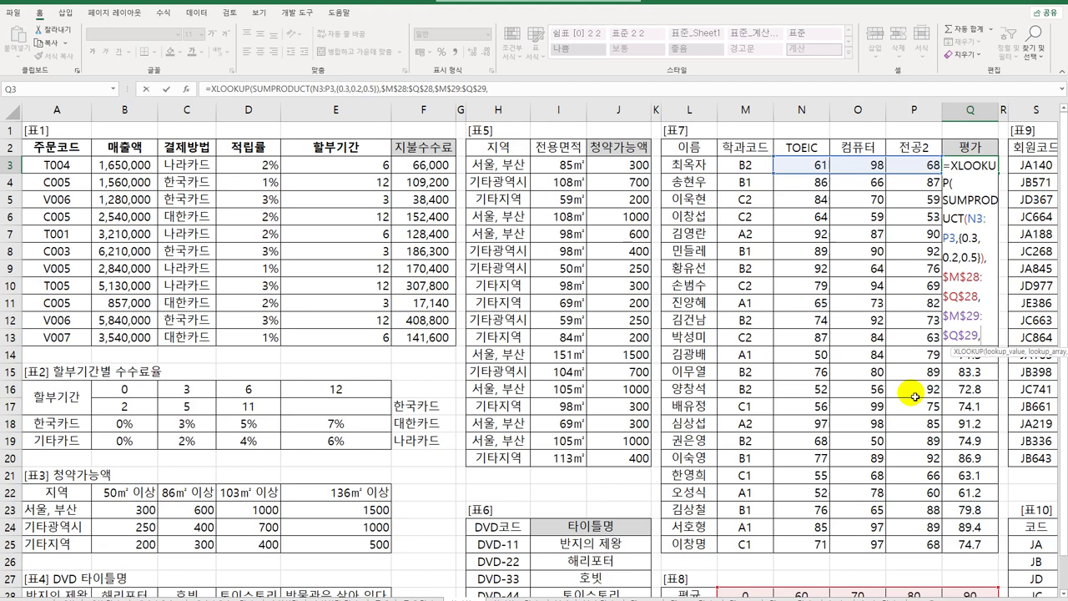
pyautogui.scroll(-3, 914, 396)
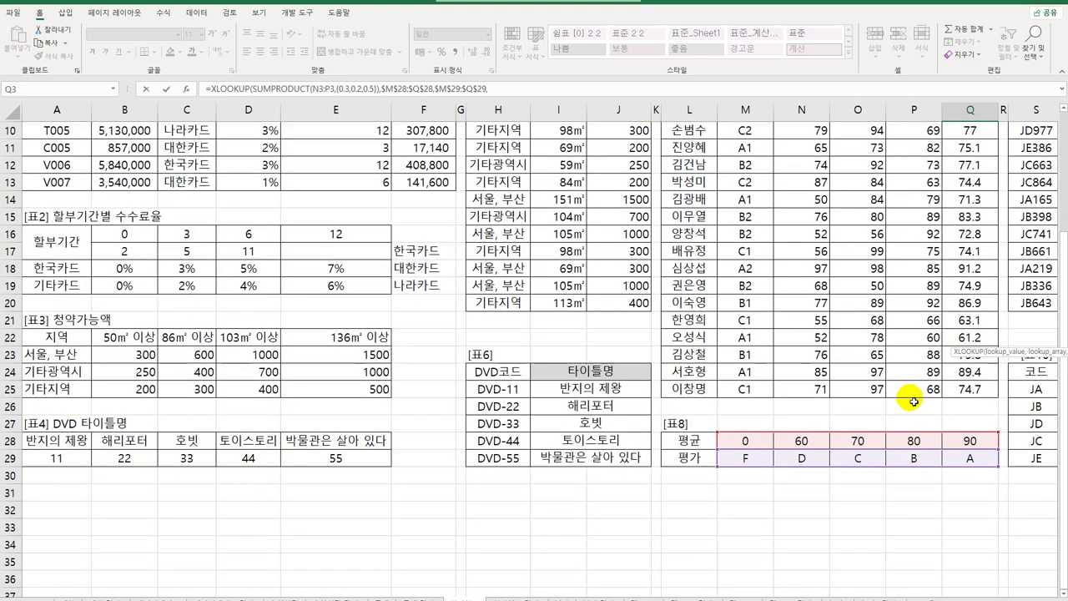
pyautogui.write(',')
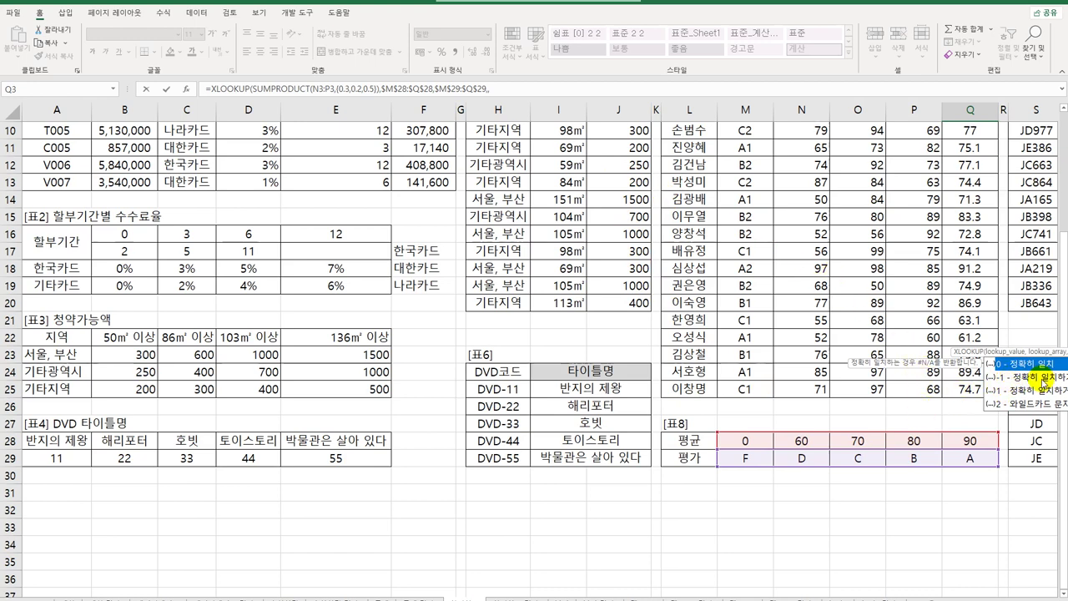
pyautogui.doubleClick(1016, 379)
pyautogui.scroll(3, 935, 399)
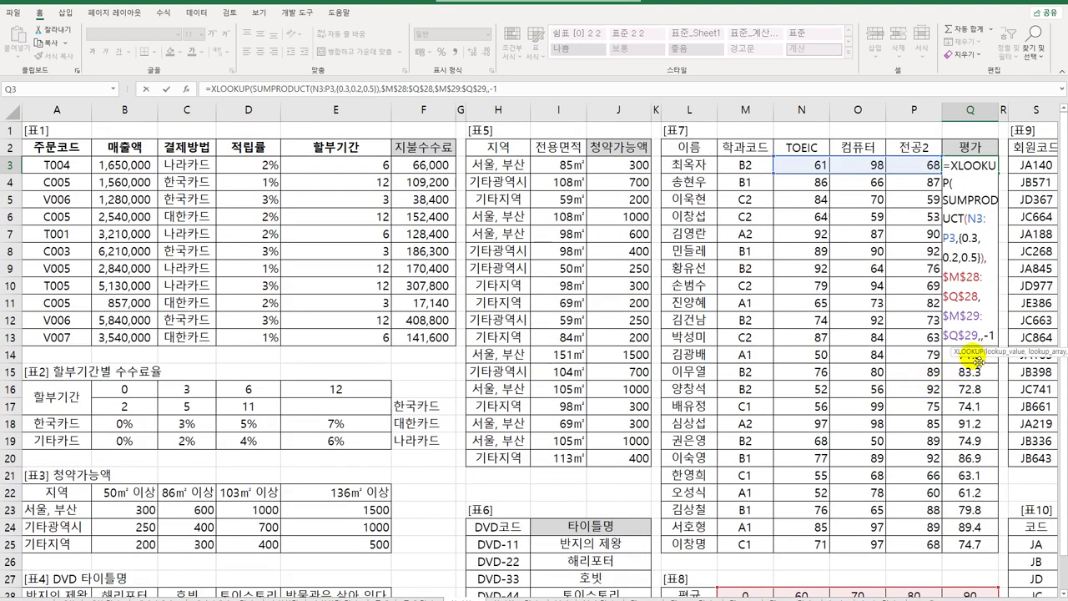
pyautogui.press('Return')
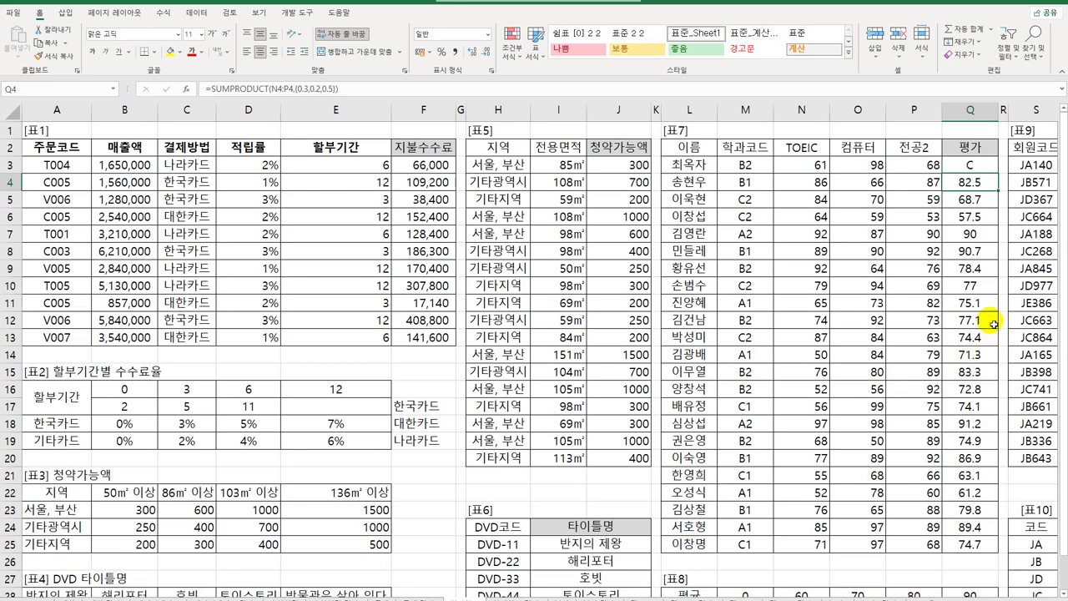
# - Fill Q3's XLOOKUP formula down to Q25 and check the grades against 표8's 평가 row
pyautogui.click(977, 171)
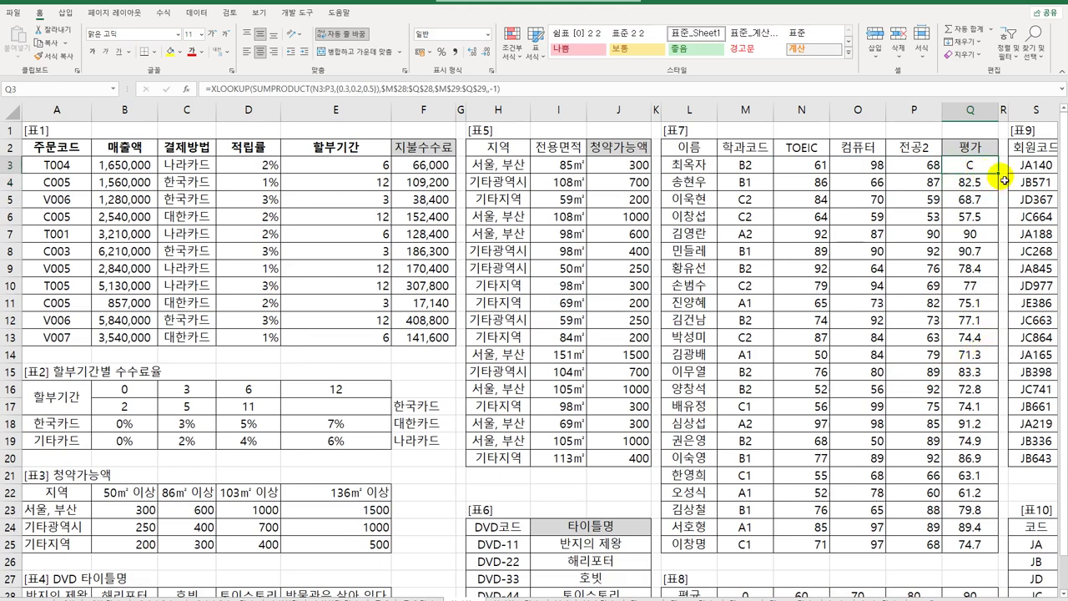
pyautogui.moveTo(987, 177); pyautogui.dragTo(988, 557)
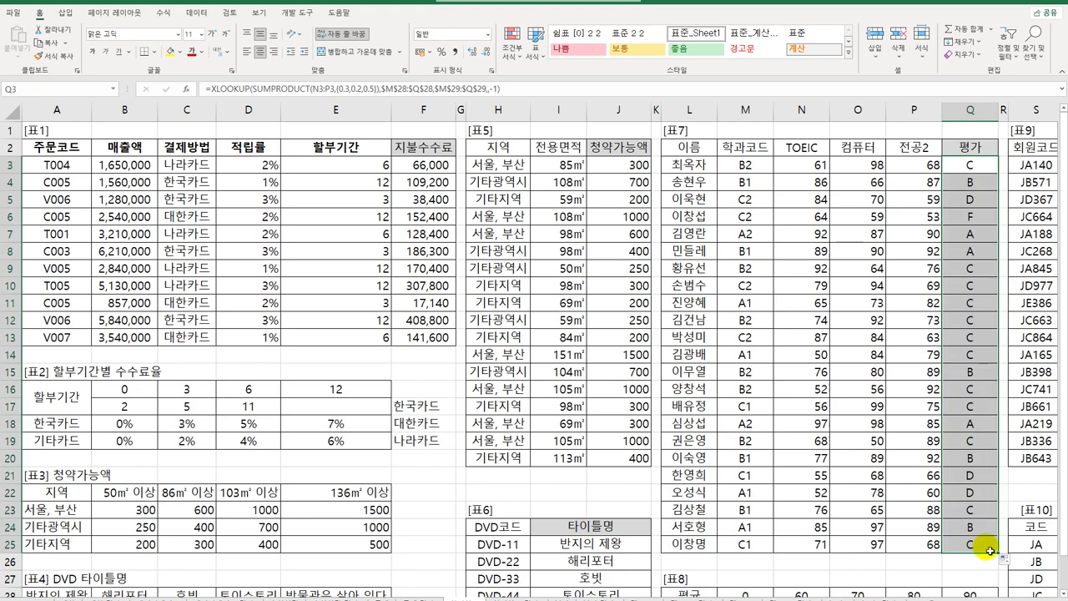
pyautogui.click(984, 548)
pyautogui.scroll(-3, 895, 539)
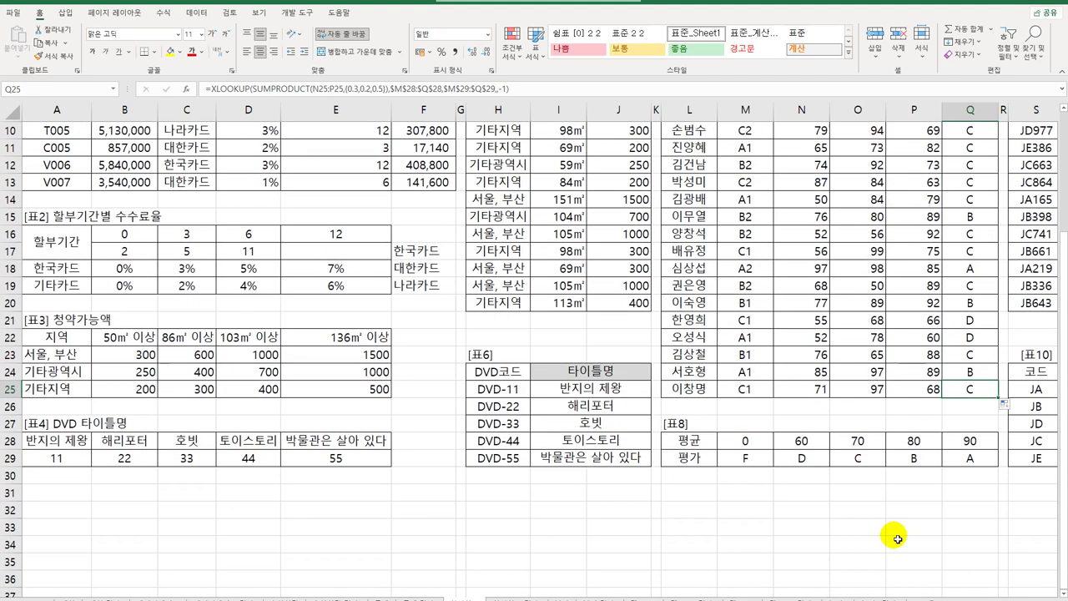
pyautogui.moveTo(723, 458); pyautogui.dragTo(945, 467)
pyautogui.scroll(3, 937, 456)
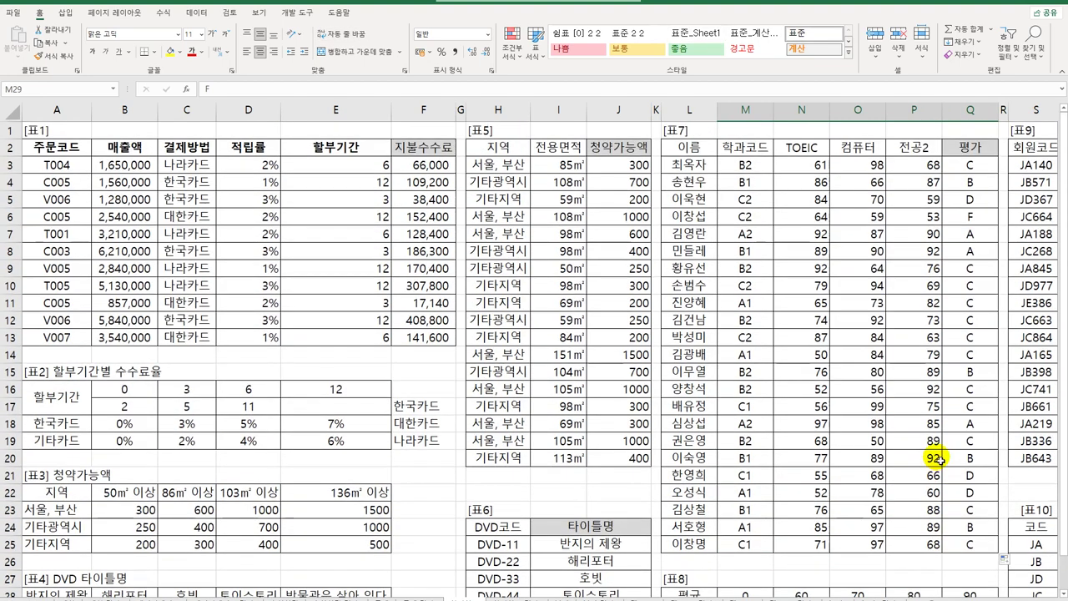
pyautogui.click(981, 166)
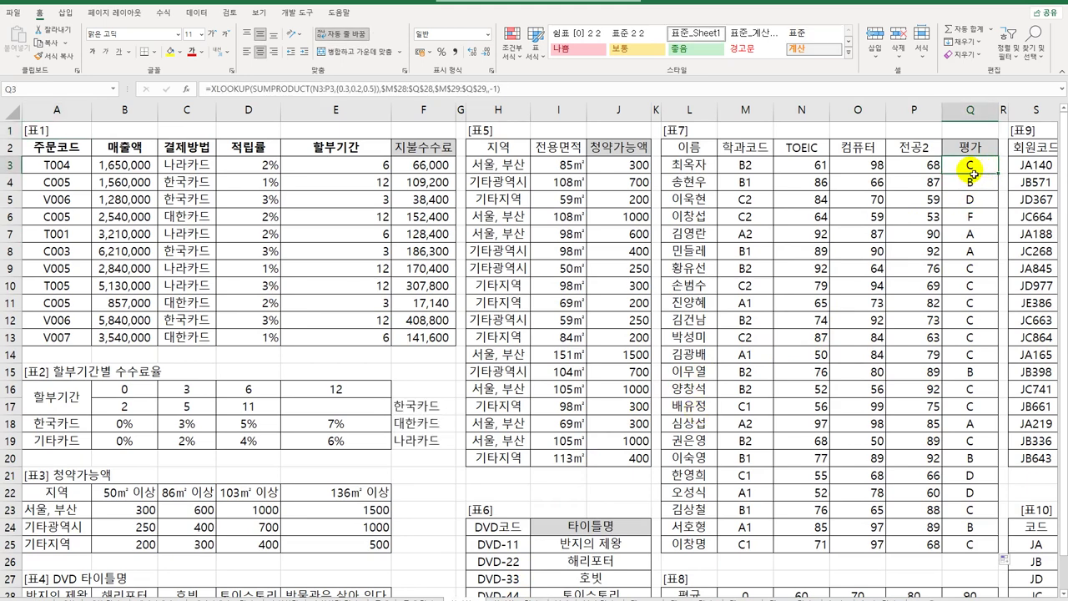
# - Review the SUMPRODUCT lookup value, lookup array and return array in Q3's XLOOKUP formula
pyautogui.click(532, 87)
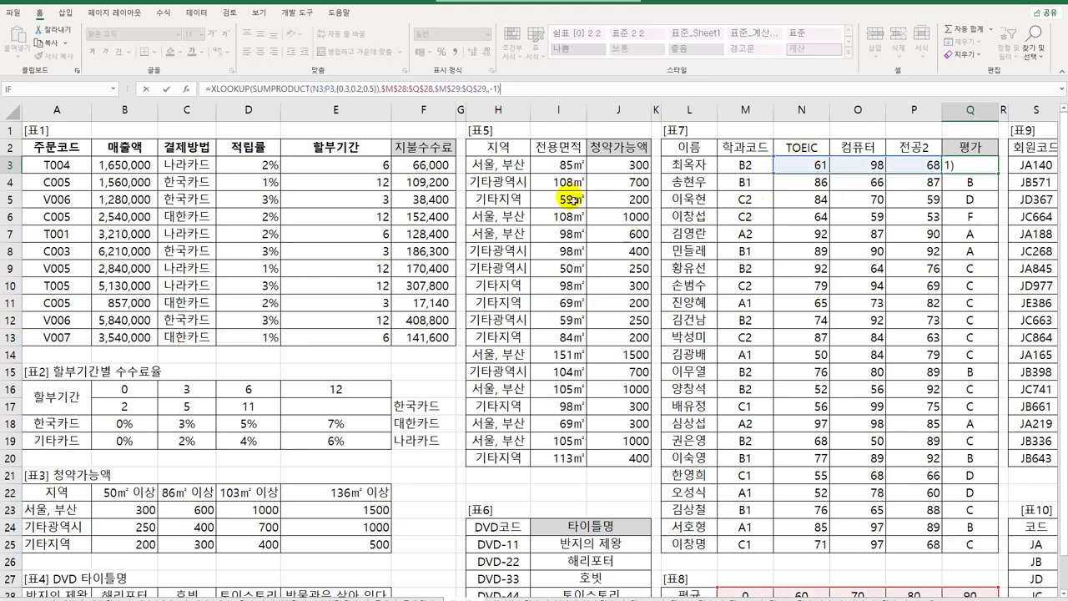
pyautogui.moveTo(252, 88); pyautogui.dragTo(381, 92)
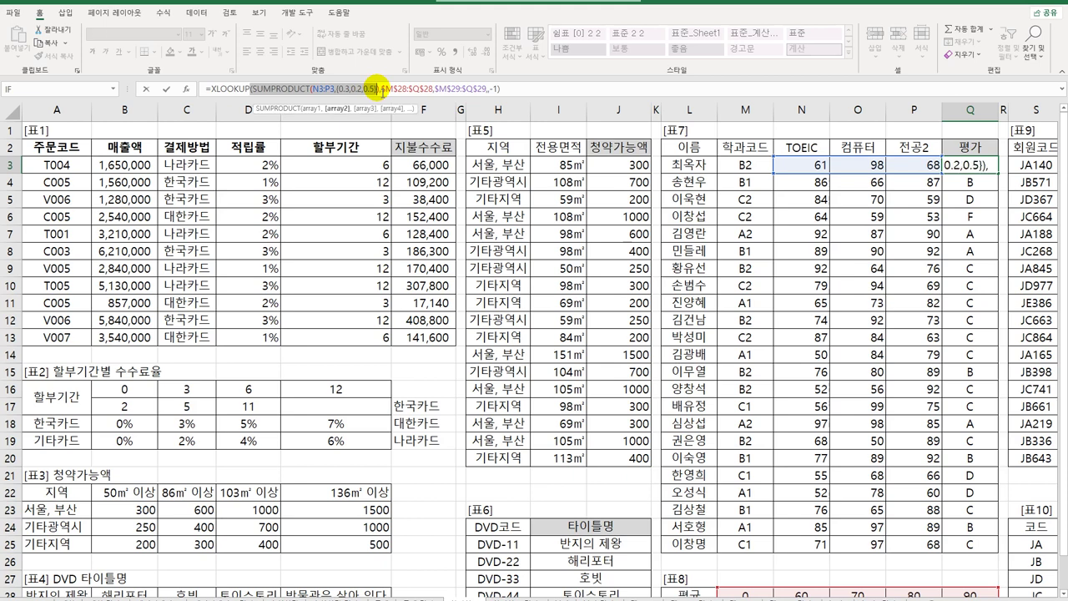
pyautogui.moveTo(381, 92); pyautogui.dragTo(492, 92)
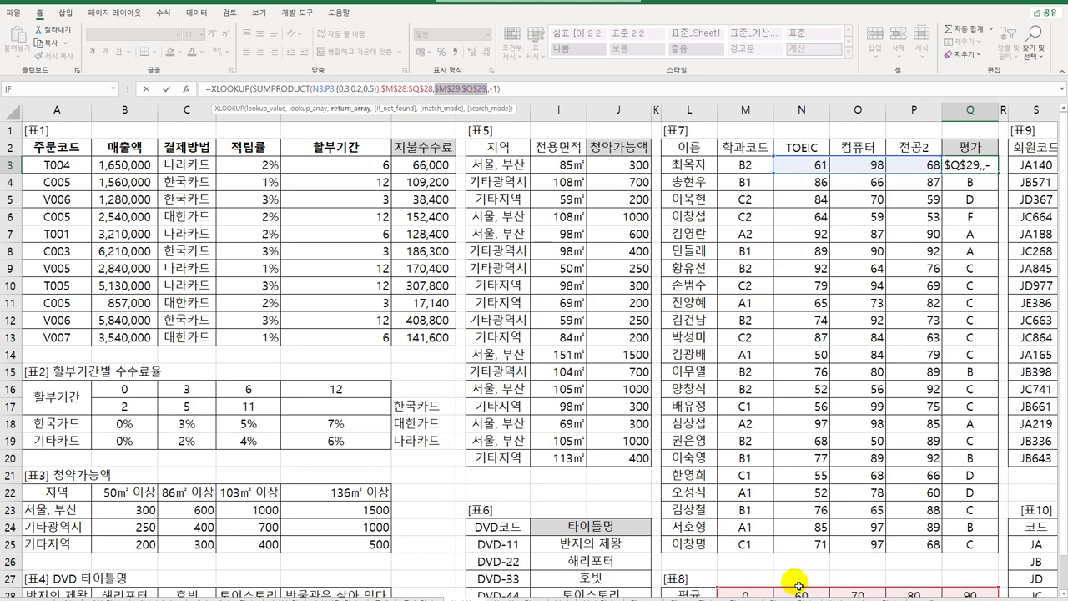
pyautogui.click(506, 89)
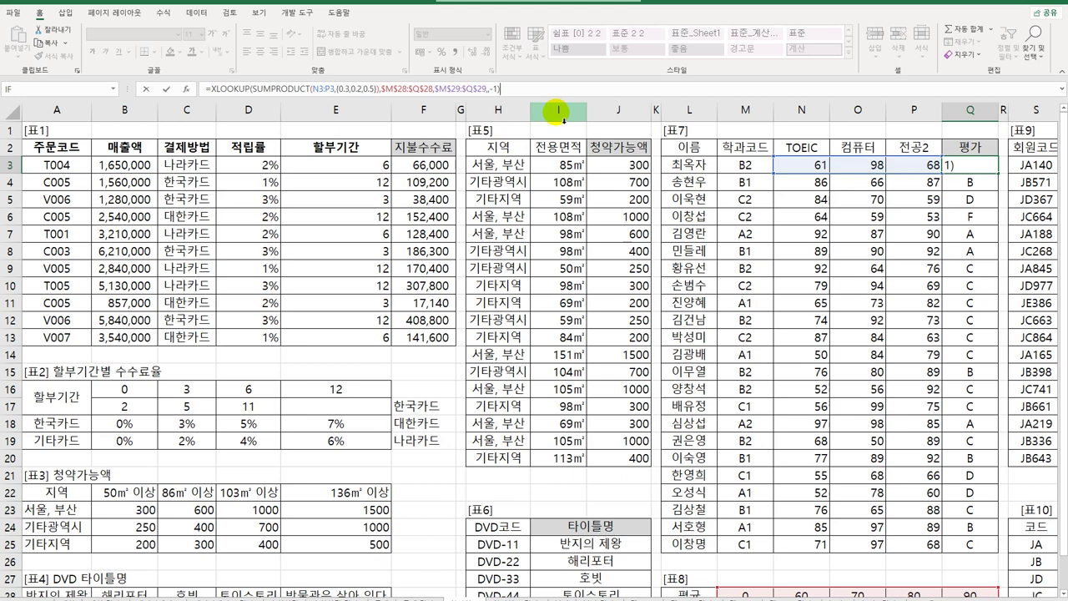
pyautogui.press('Return')
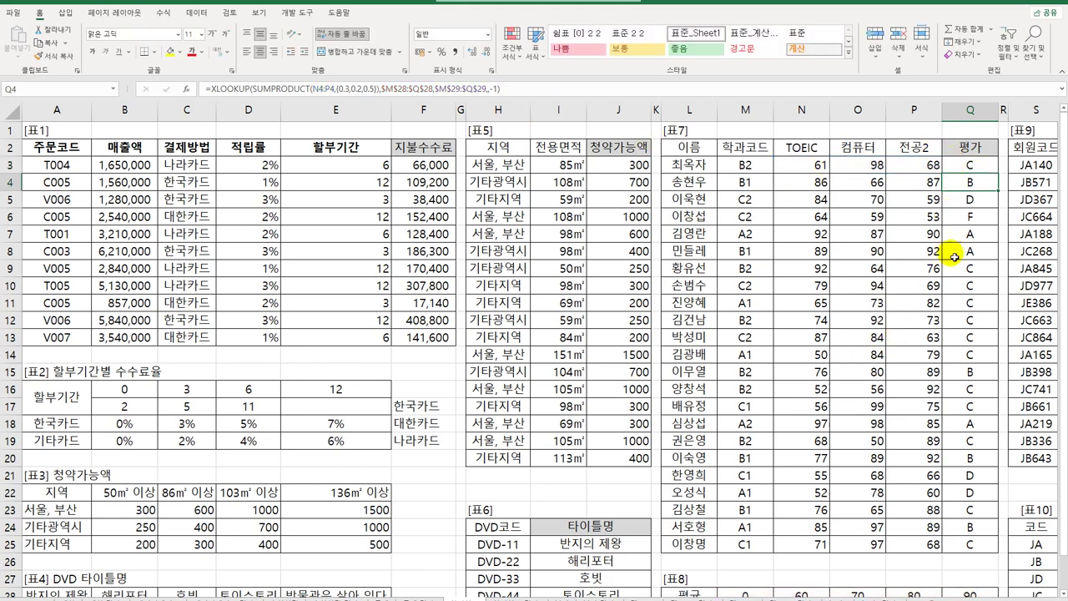
pyautogui.click(974, 169)
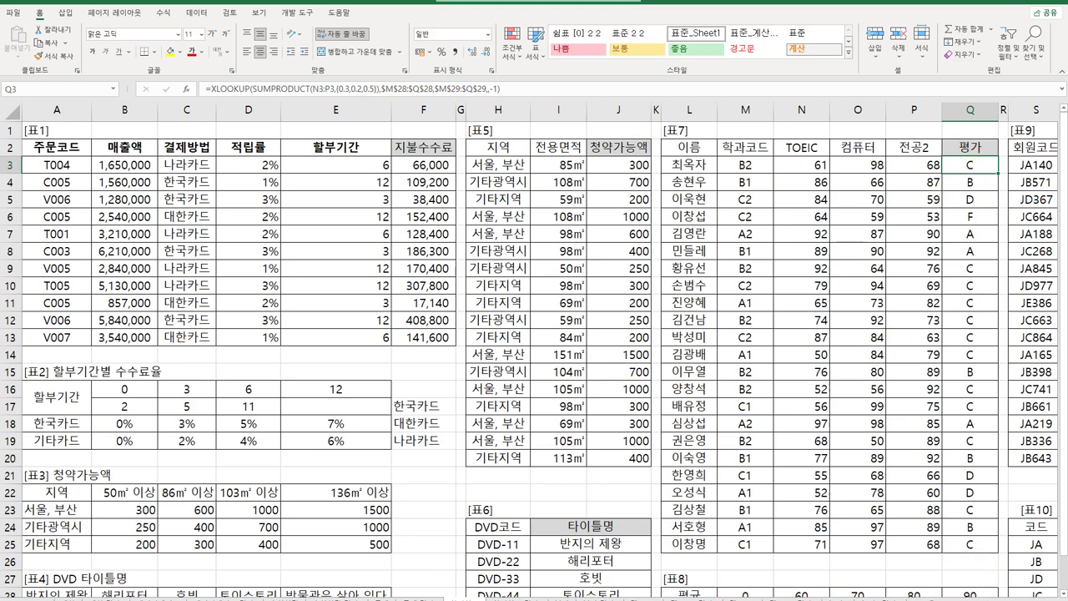
# - Check 표10's code and 직업 table, and enter =LEFT(S3,2) in 표9's first 직업 cell, T3
pyautogui.hscroll(3, 843, 362)
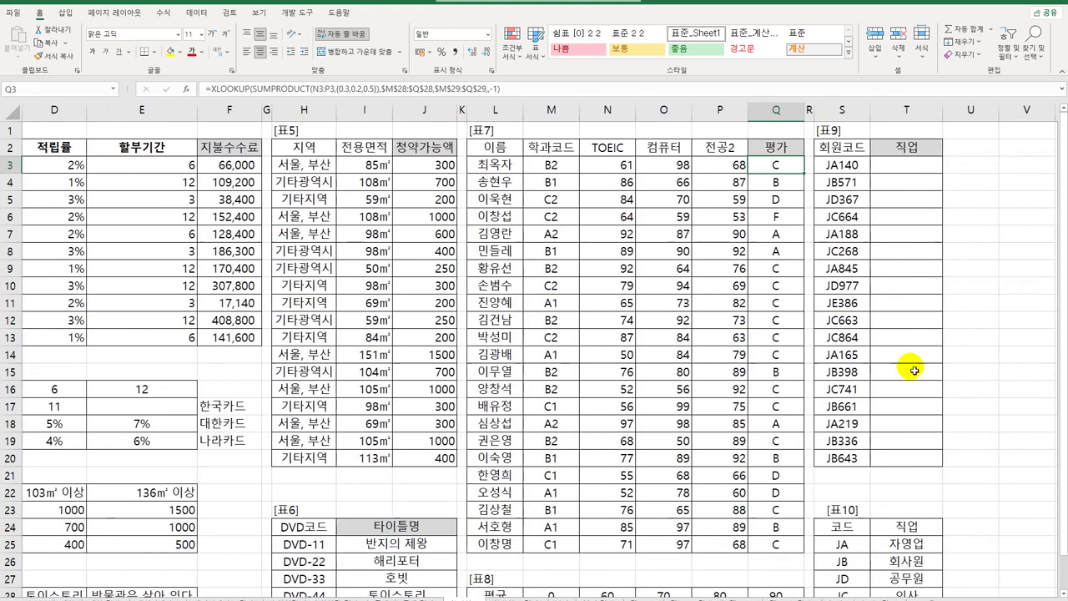
pyautogui.click(906, 171)
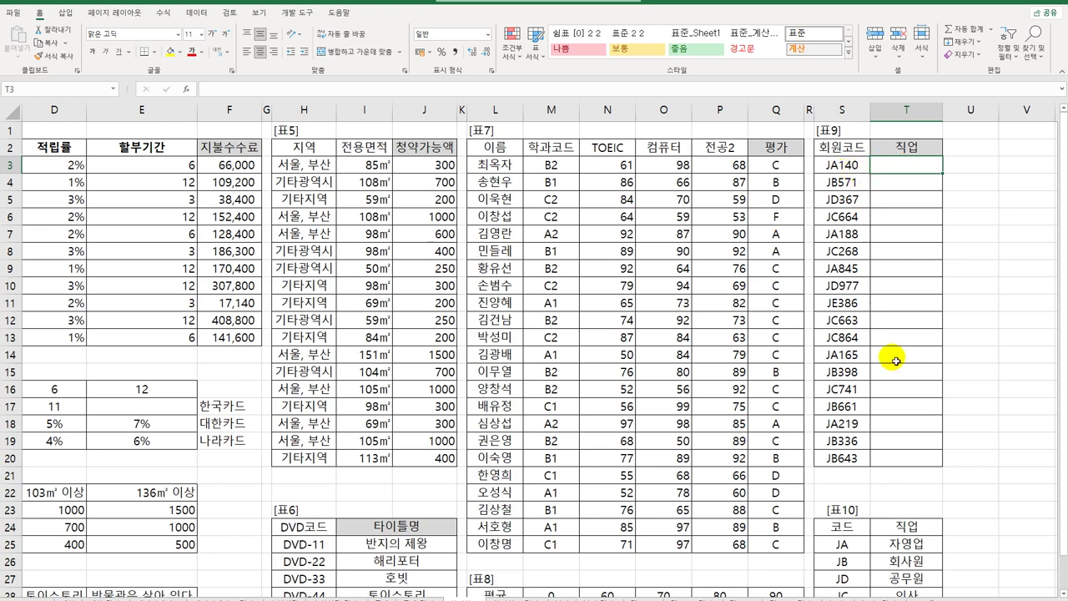
pyautogui.scroll(-3, 891, 358)
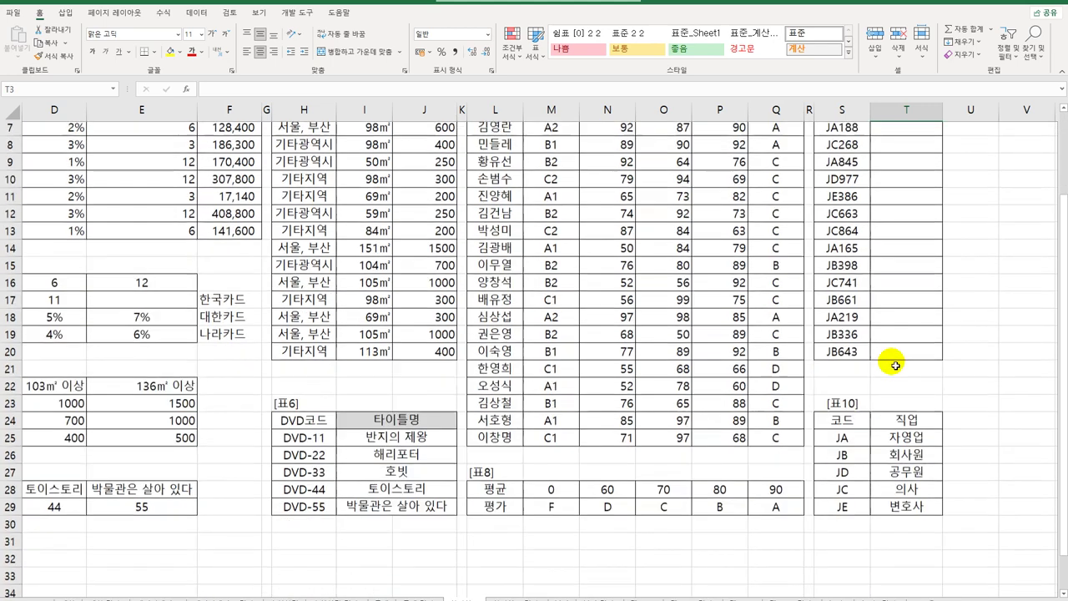
pyautogui.moveTo(844, 389); pyautogui.dragTo(877, 461)
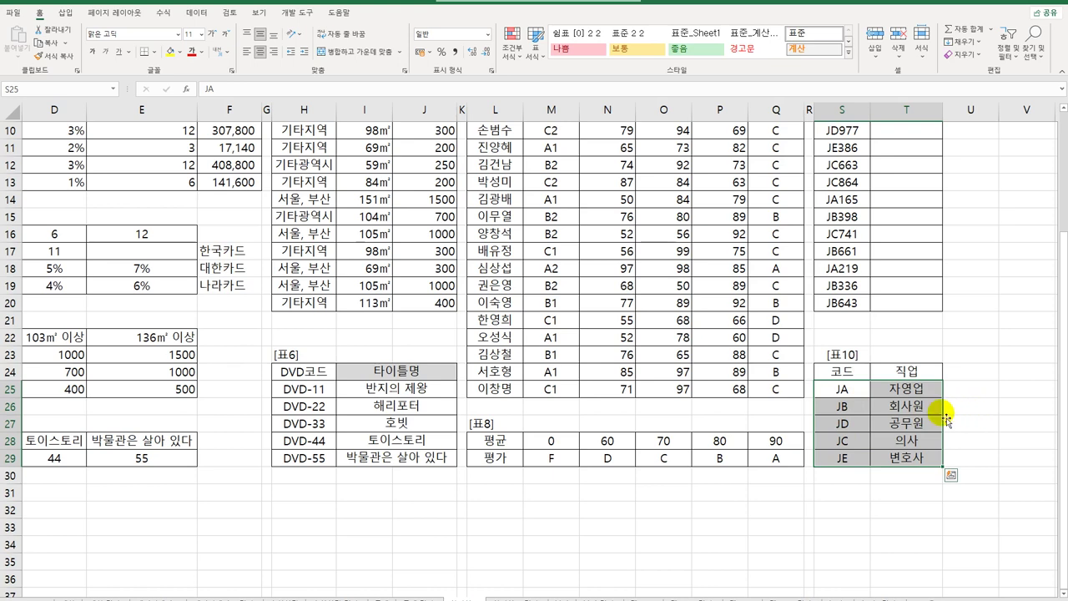
pyautogui.scroll(3, 972, 416)
pyautogui.click(918, 173)
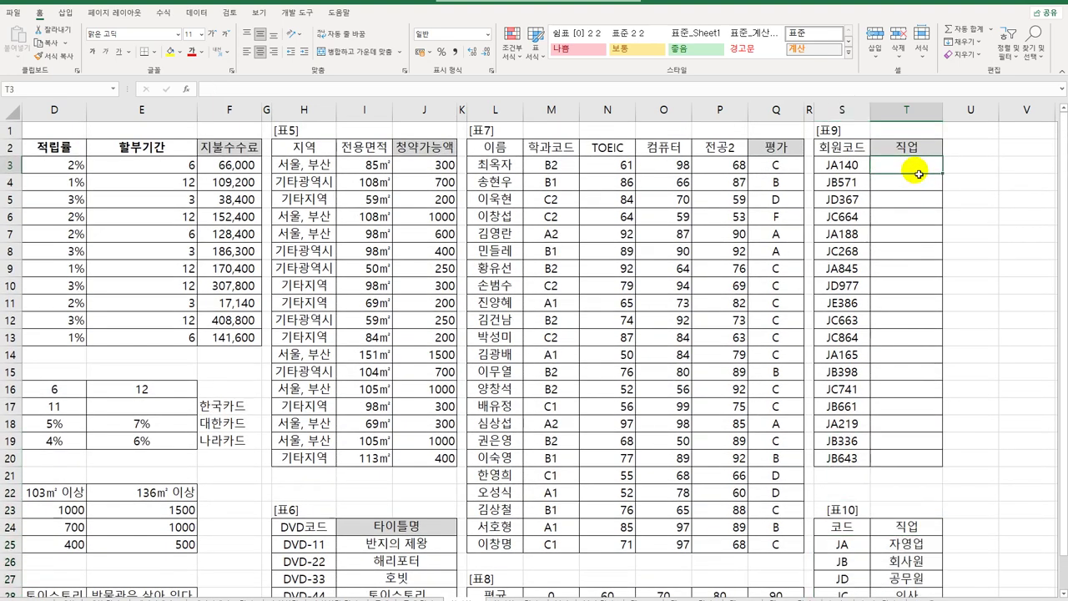
pyautogui.write('=')
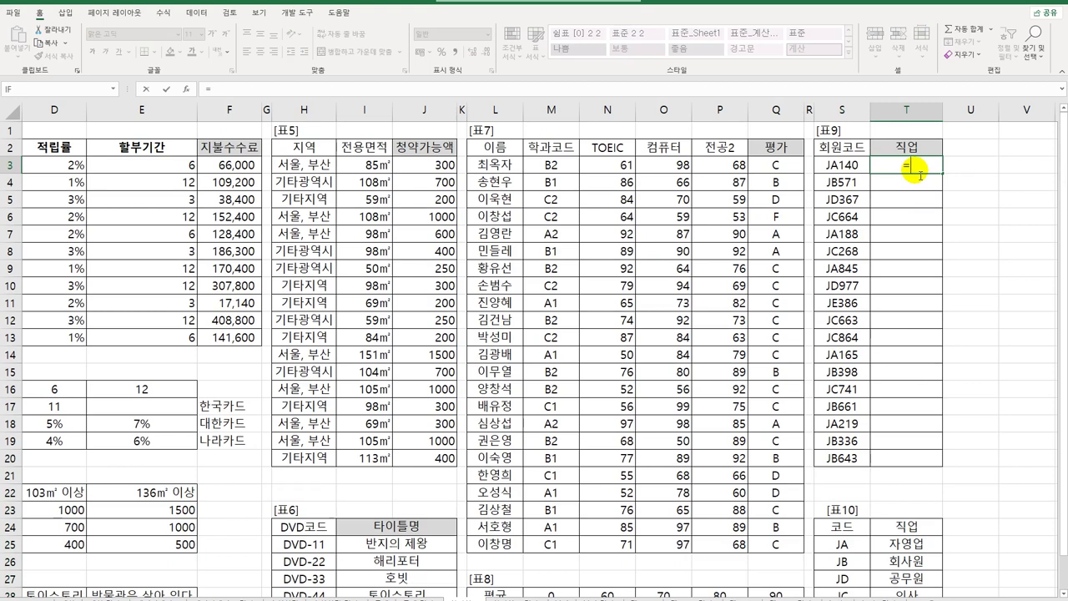
pyautogui.write('LEFT(')
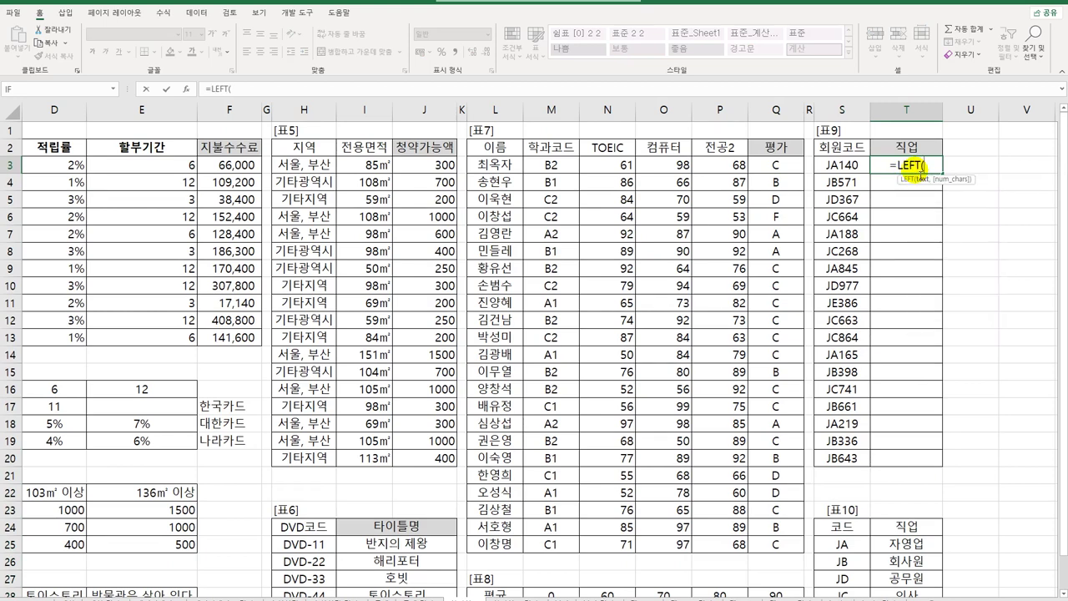
pyautogui.press('Left')
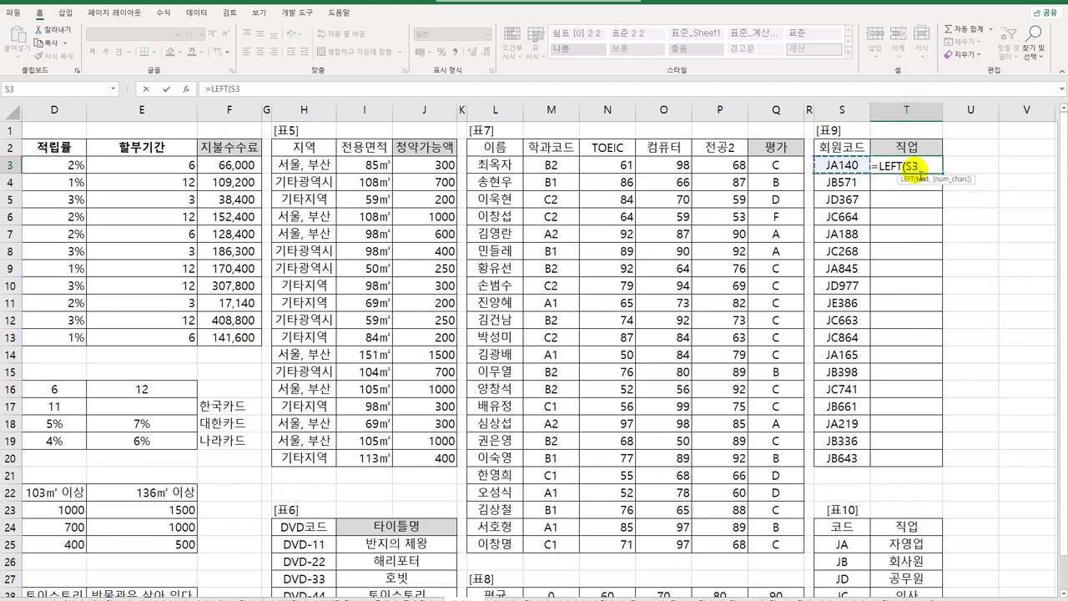
pyautogui.write(',2')
pyautogui.press('Return')
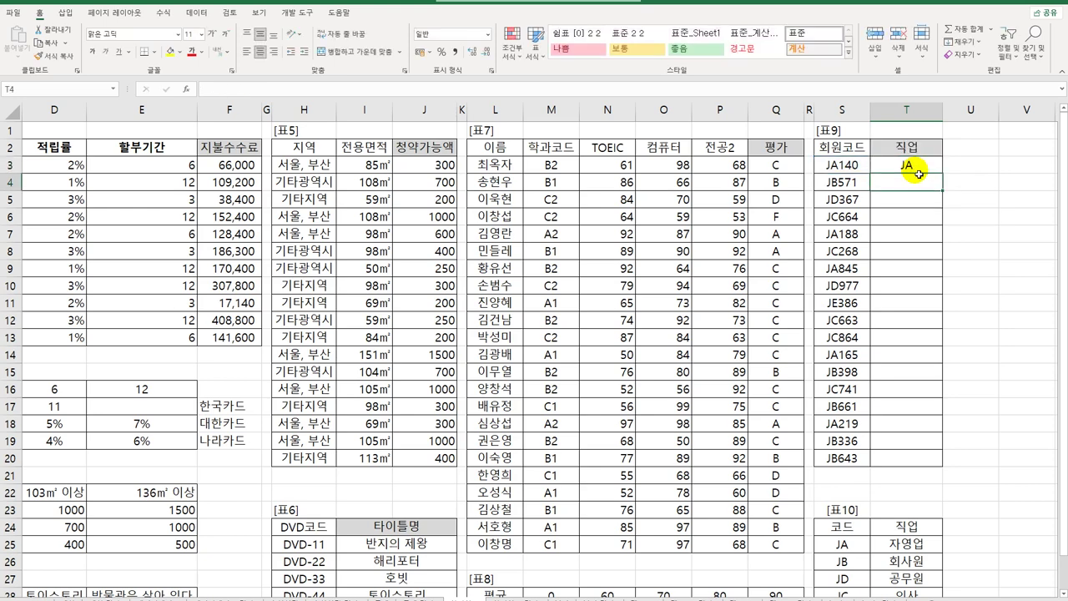
# - Wrap T3's LEFT(S3,2) in VLOOKUP as the lookup value
pyautogui.click(918, 173)
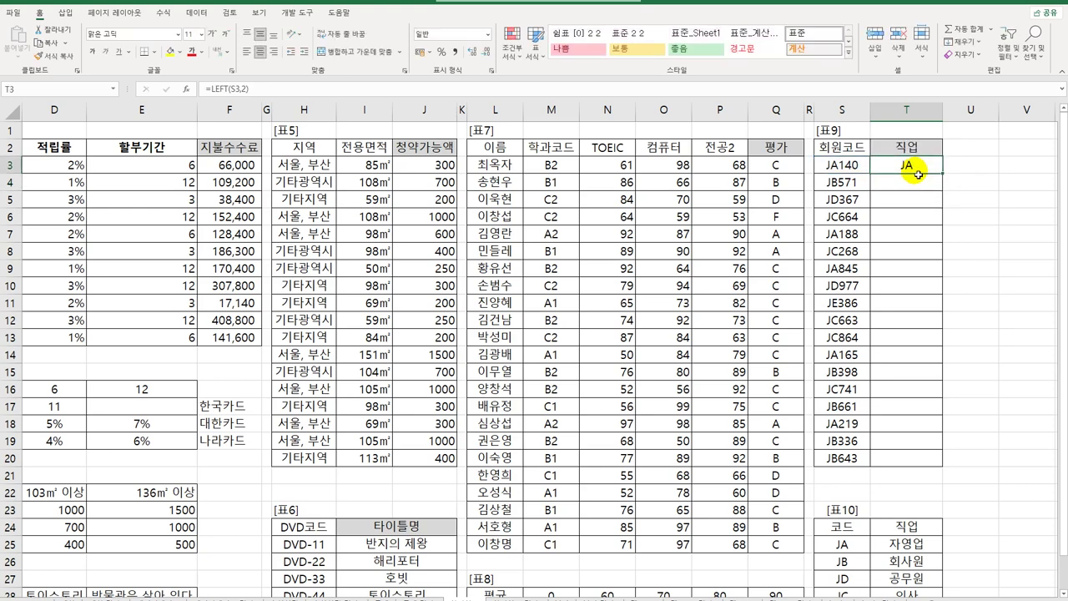
pyautogui.doubleClick(916, 174)
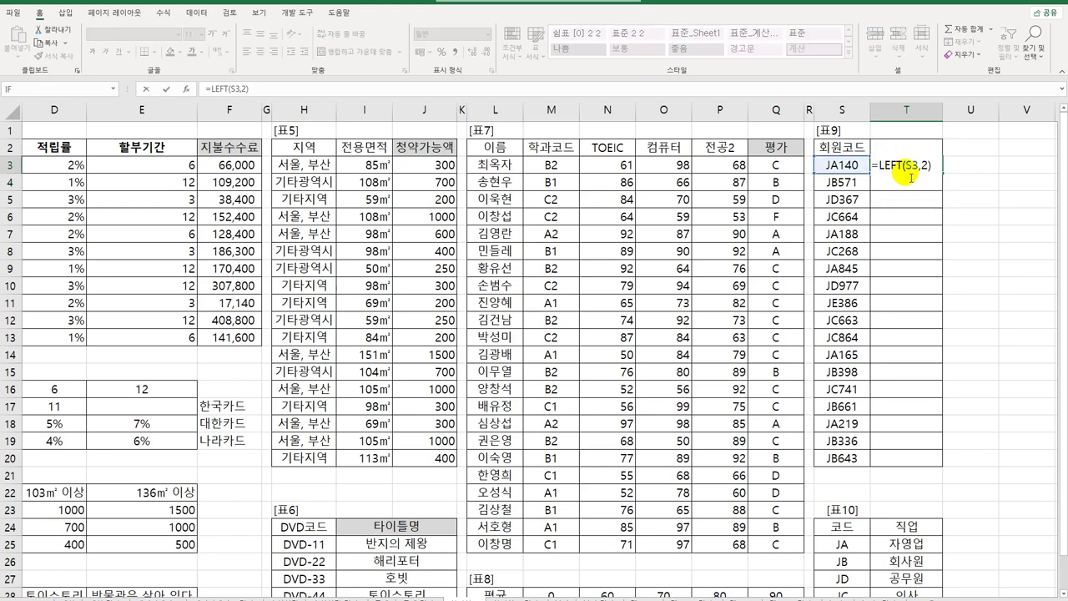
pyautogui.write('VLL')
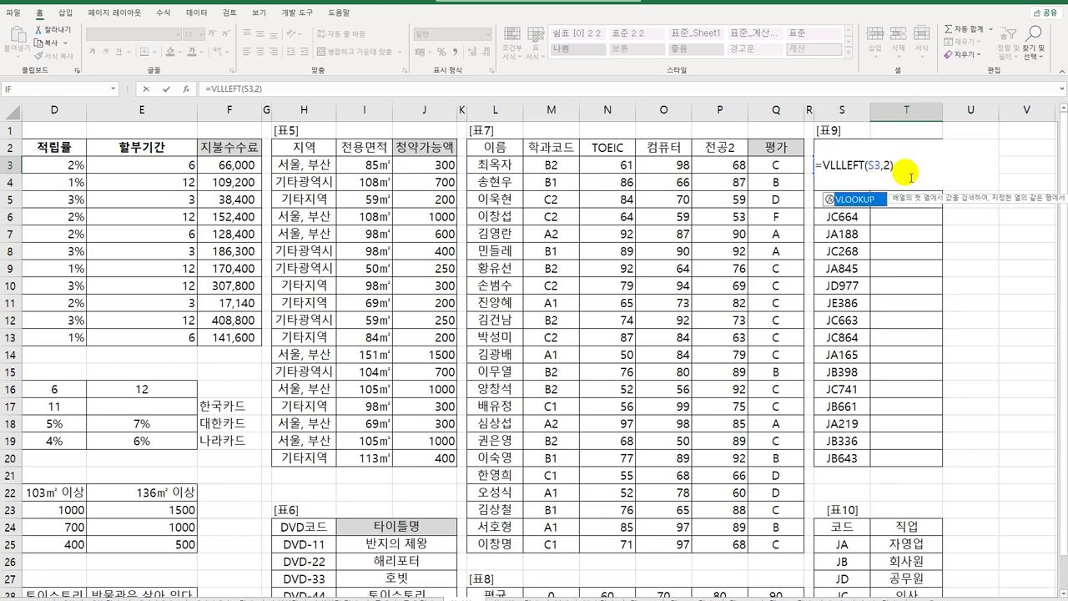
pyautogui.press('BackSpace')
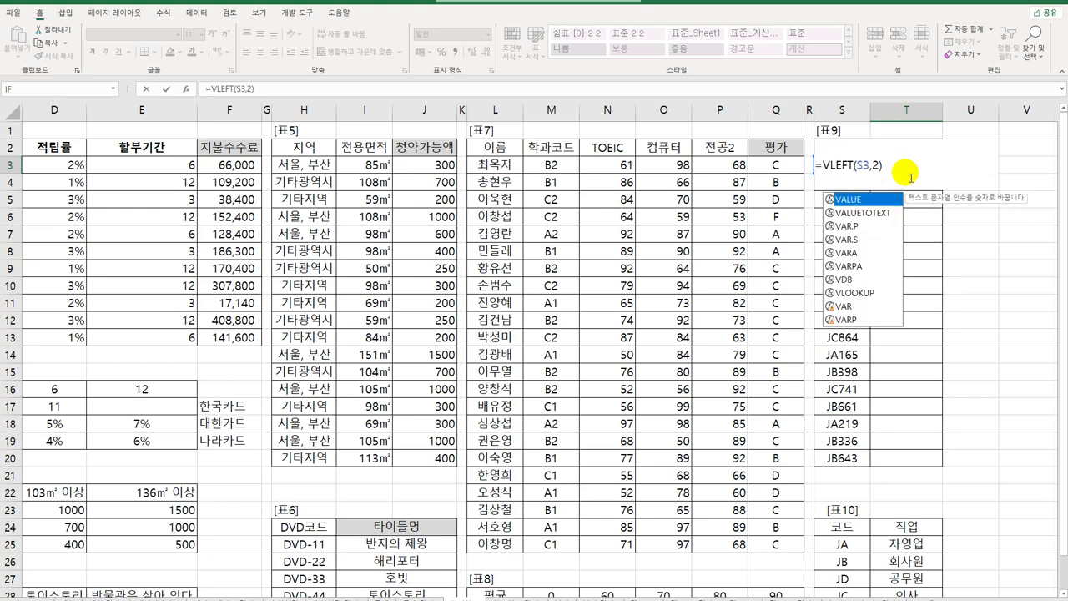
pyautogui.doubleClick(857, 293)
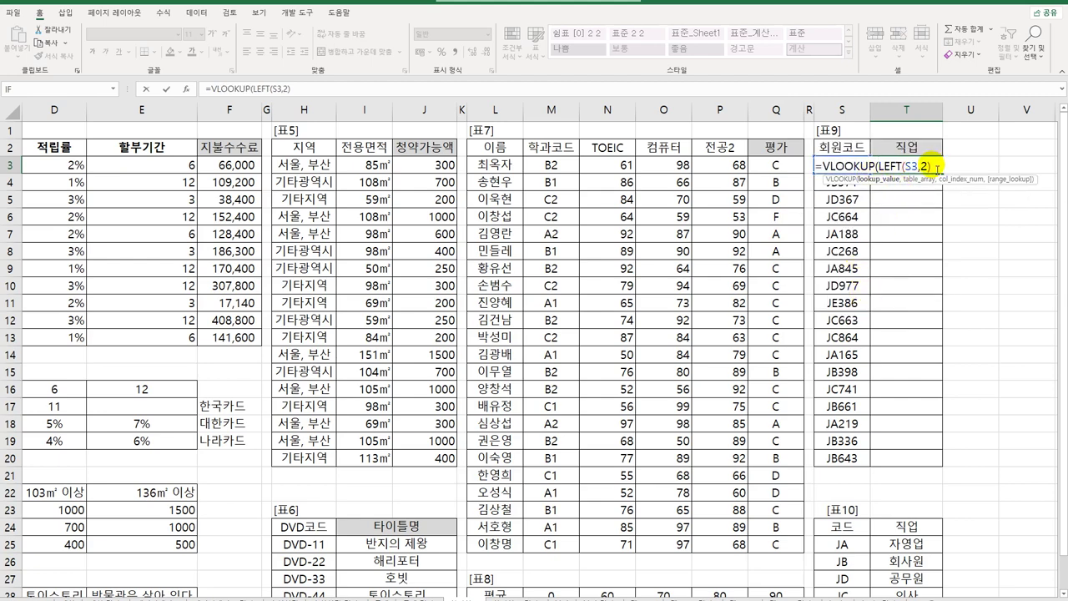
pyautogui.write(',')
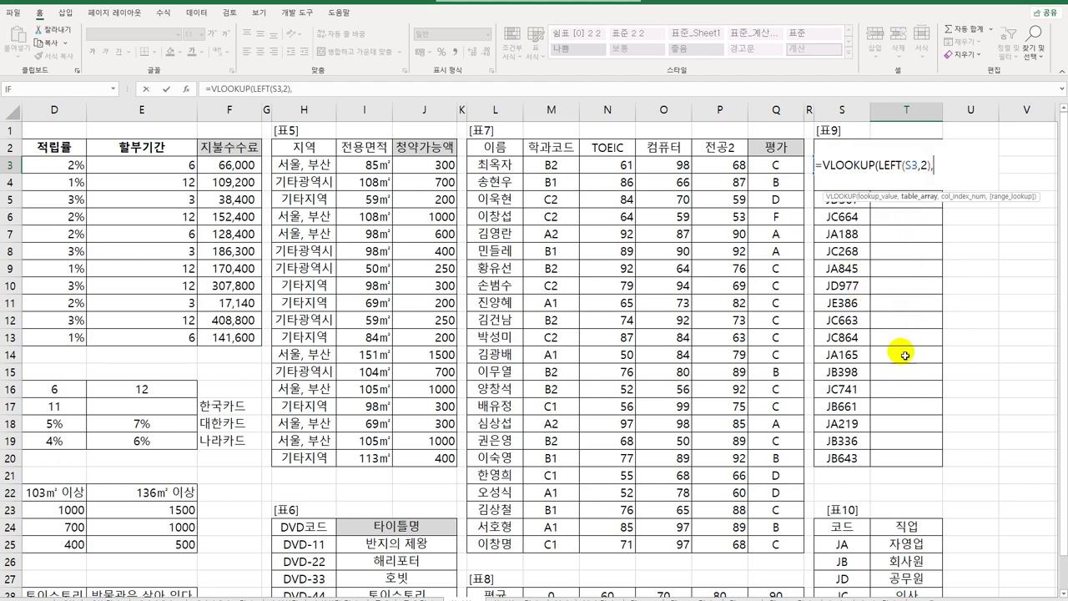
# - Add 표10's range $S$25:$T$29 as an absolute table array in T3's VLOOKUP
pyautogui.scroll(-3, 890, 392)
pyautogui.moveTo(855, 392); pyautogui.dragTo(889, 459)
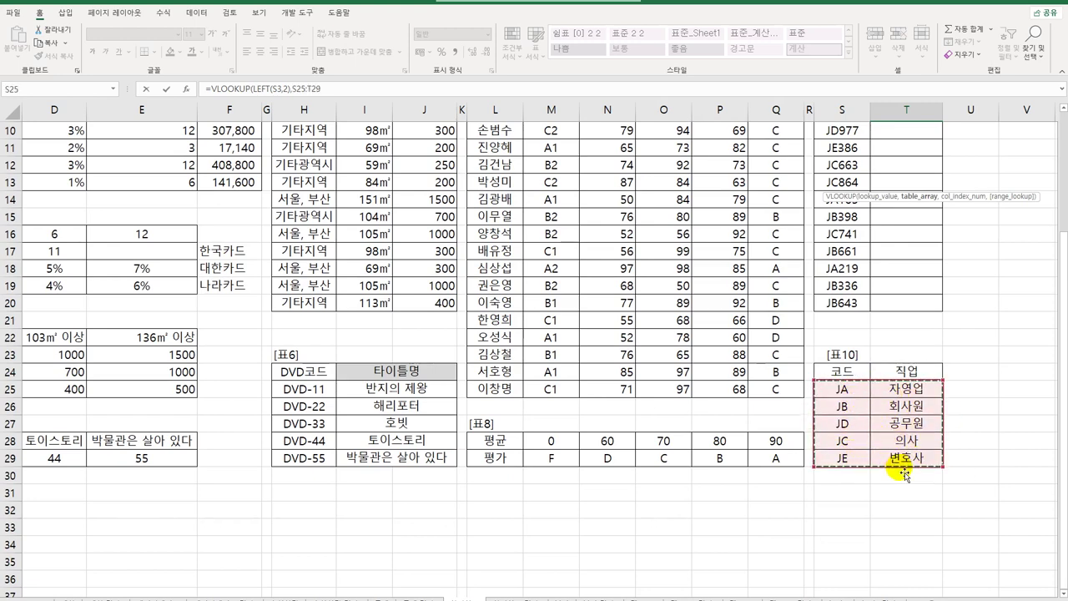
pyautogui.press('F4')
pyautogui.scroll(2, 906, 451)
pyautogui.scroll(1, 906, 452)
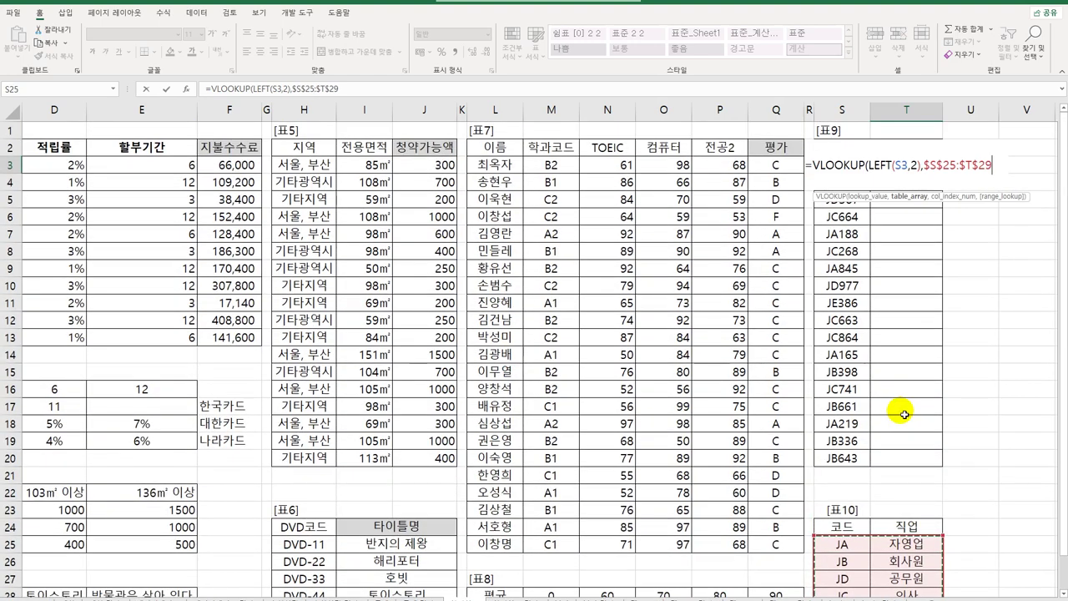
# - Complete T3's VLOOKUP with column index 2 and range lookup 0, and fill the formula down to T20
pyautogui.write(',')
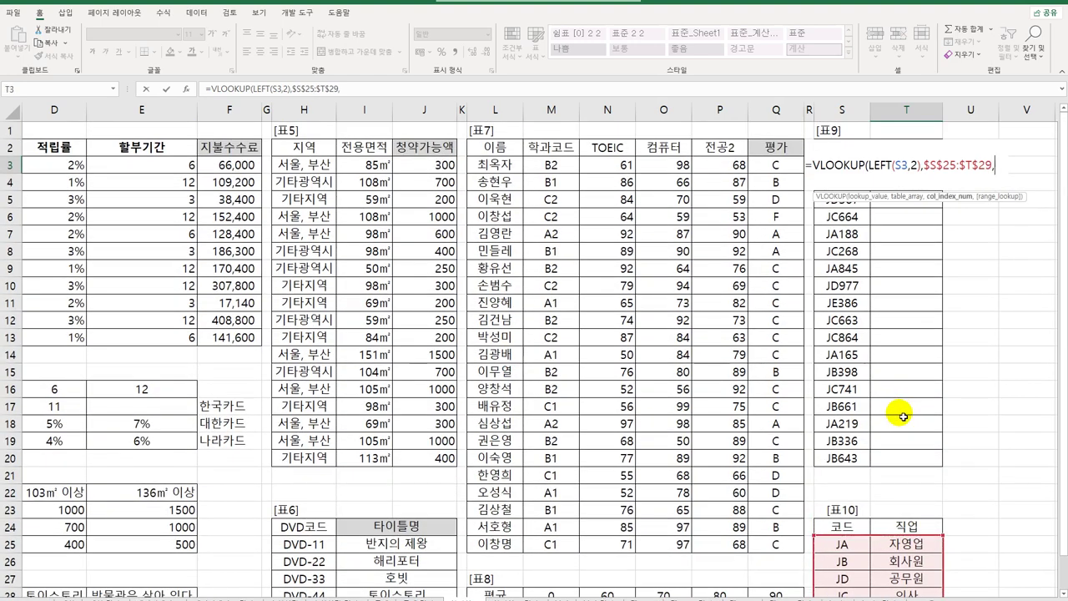
pyautogui.write('2,')
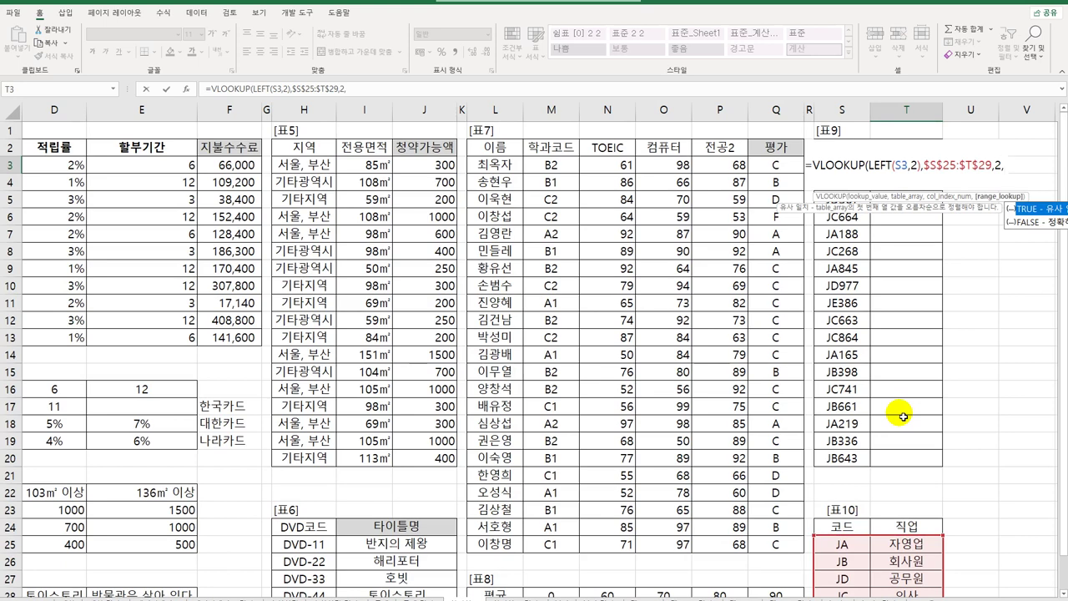
pyautogui.write('0')
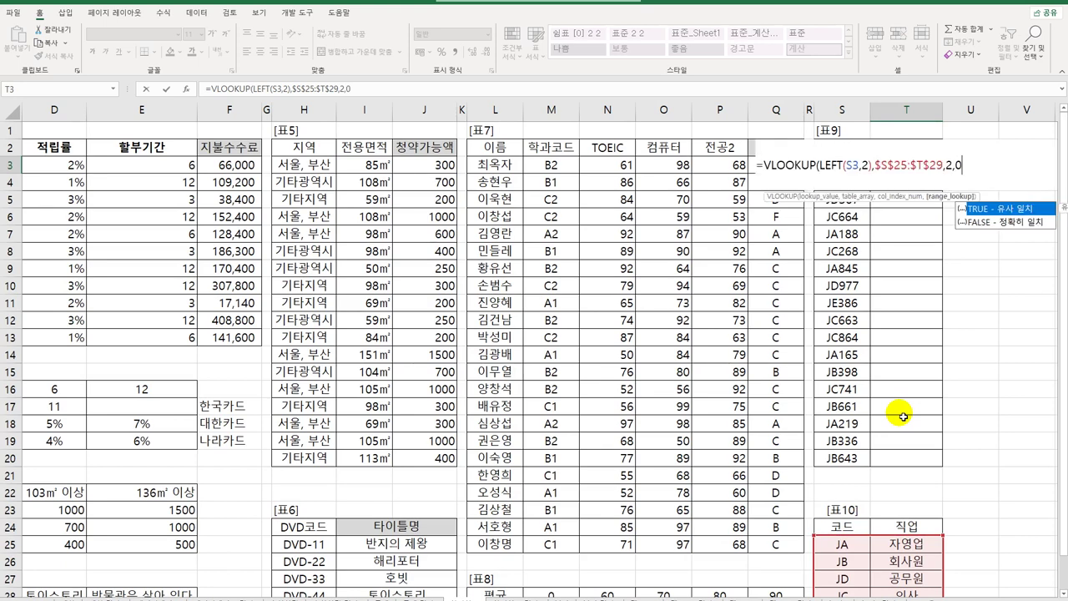
pyautogui.write(')')
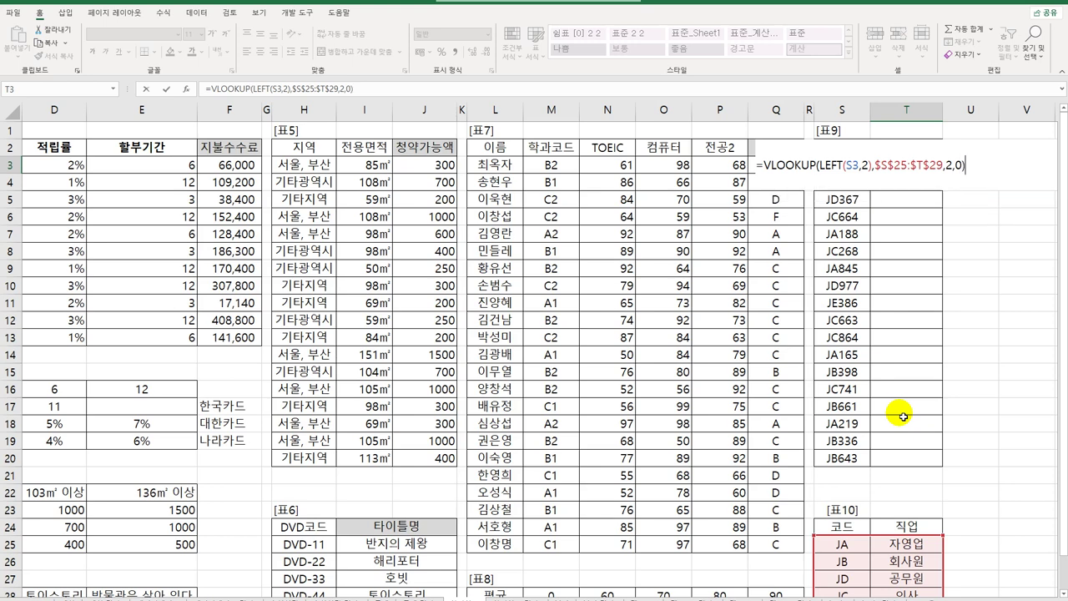
pyautogui.press('Return')
pyautogui.click(905, 163)
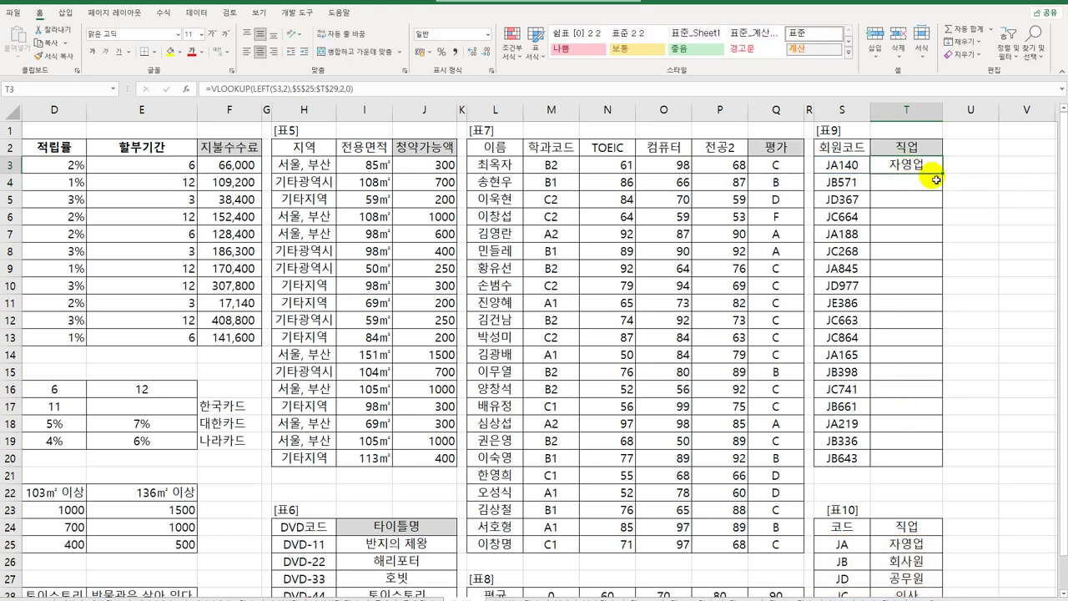
pyautogui.moveTo(947, 185); pyautogui.dragTo(915, 473)
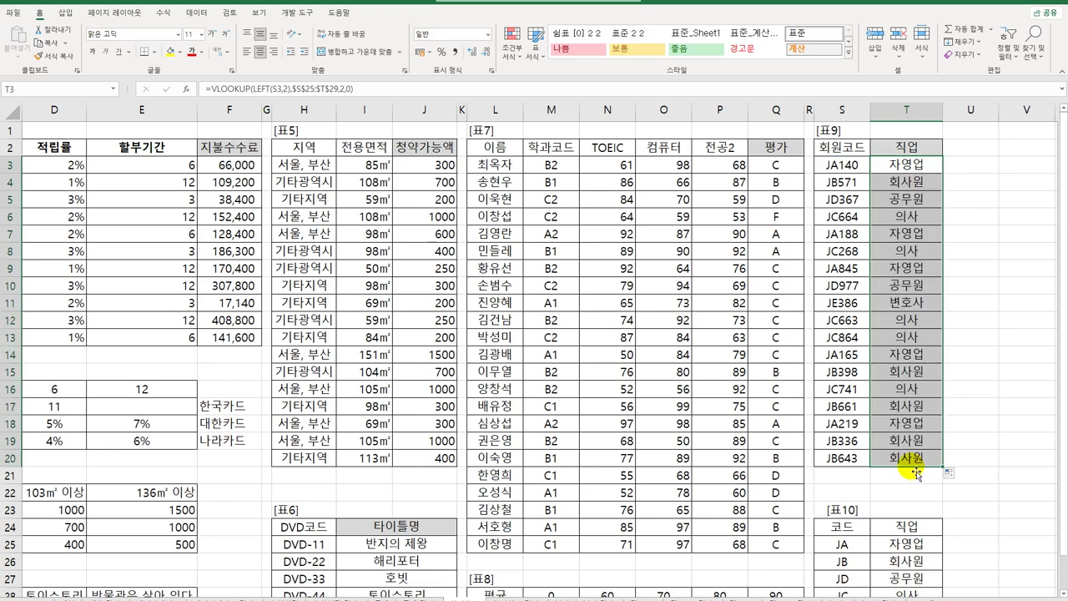
# - Extend T3's VLOOKUP formula in 표9 by joining an opening parenthesis text "(" and the start of a CHOOSE function
pyautogui.click(924, 170)
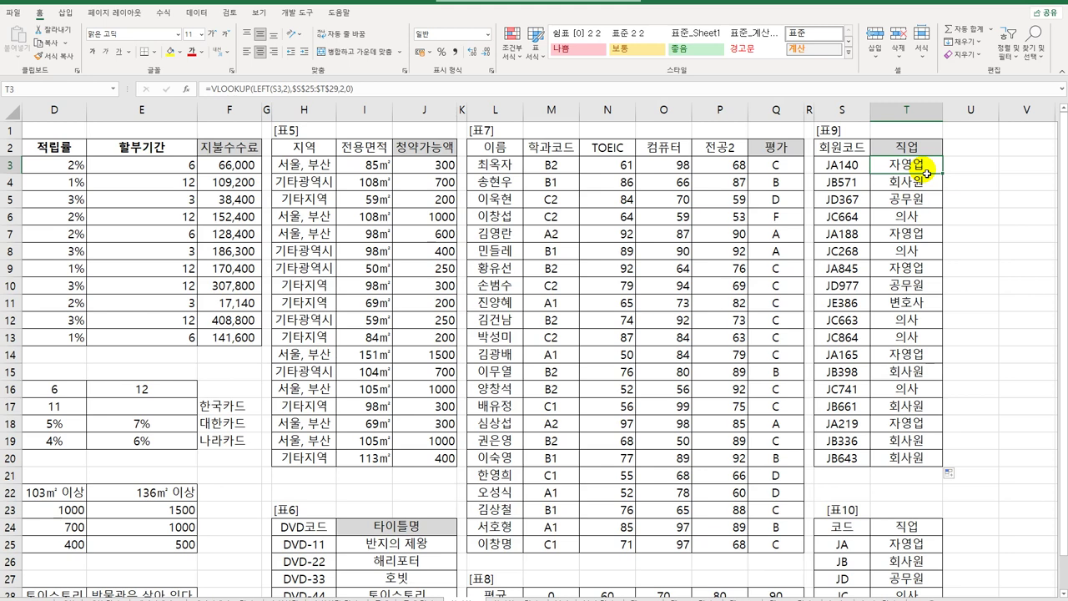
pyautogui.doubleClick(927, 172)
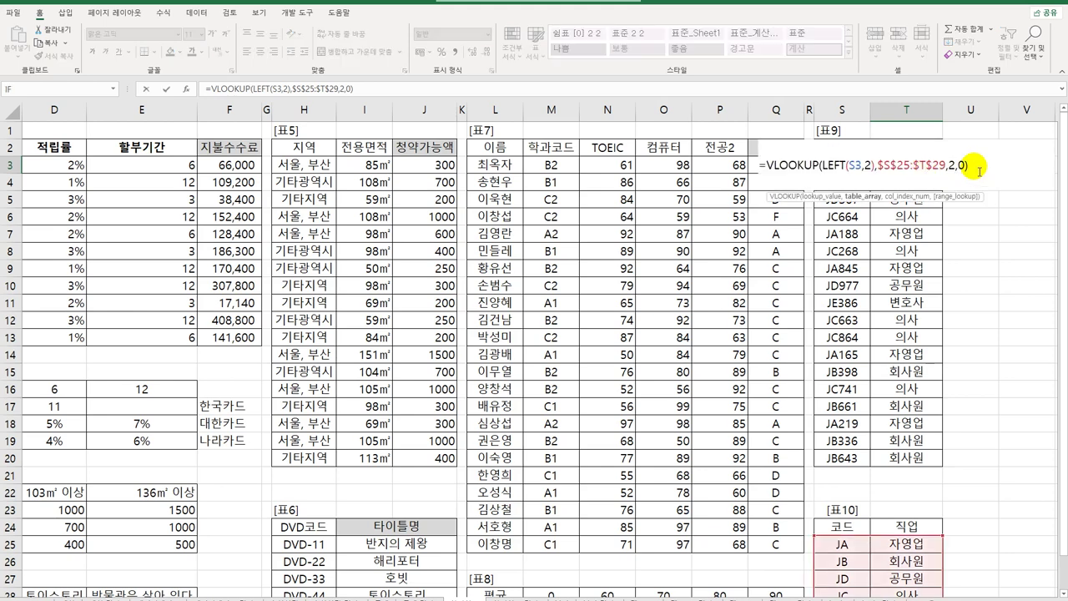
pyautogui.write('&')
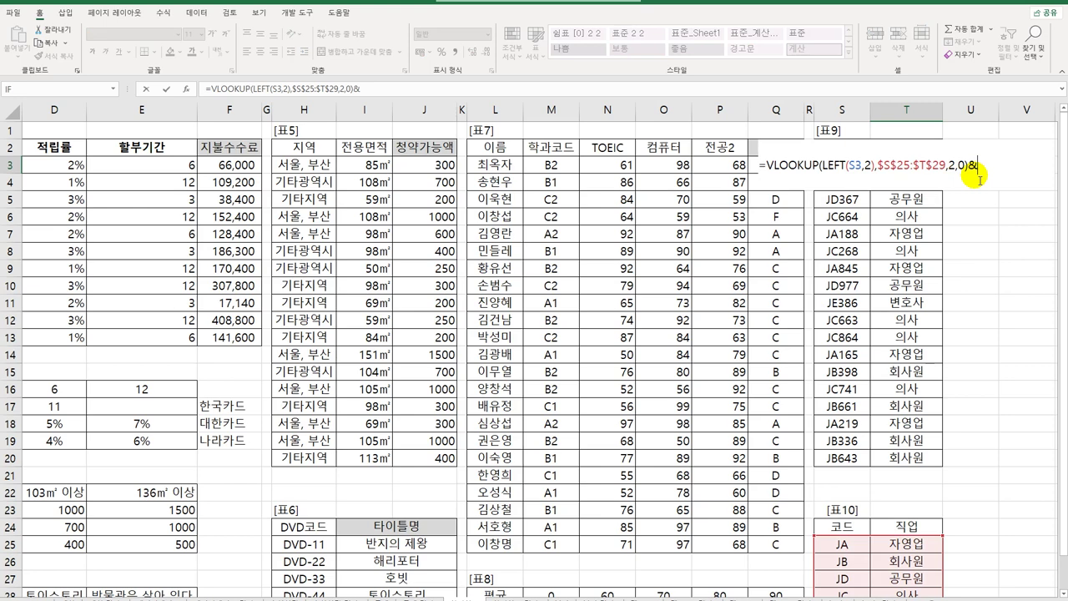
pyautogui.write('"("&')
pyautogui.write('CHOOSE(')
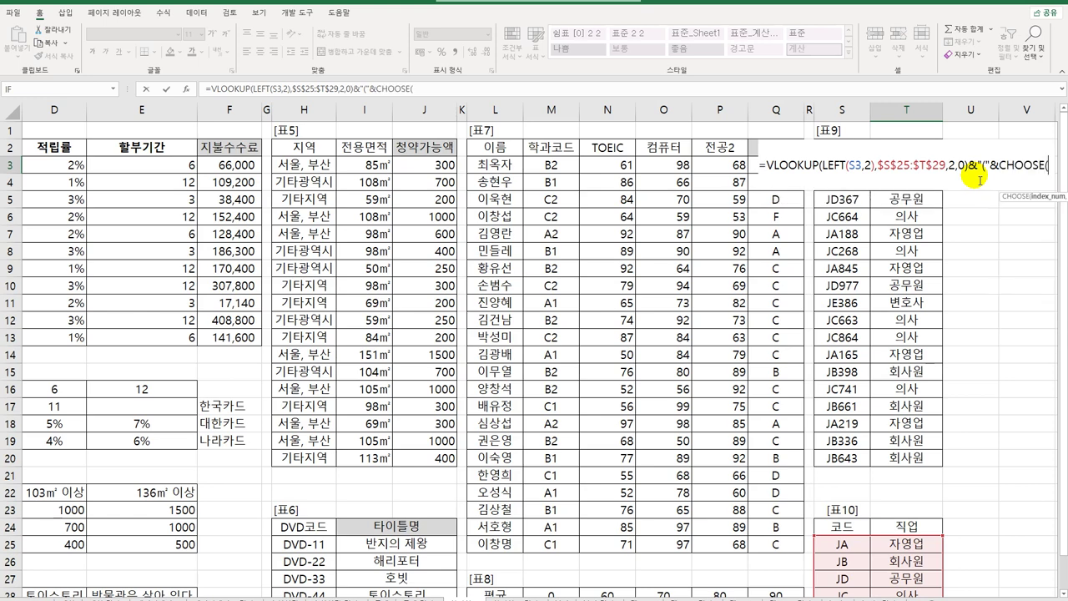
# - Set the CHOOSE index in T3 to MOD(RIGHT(S3,3),4)+1
pyautogui.write('MOD(')
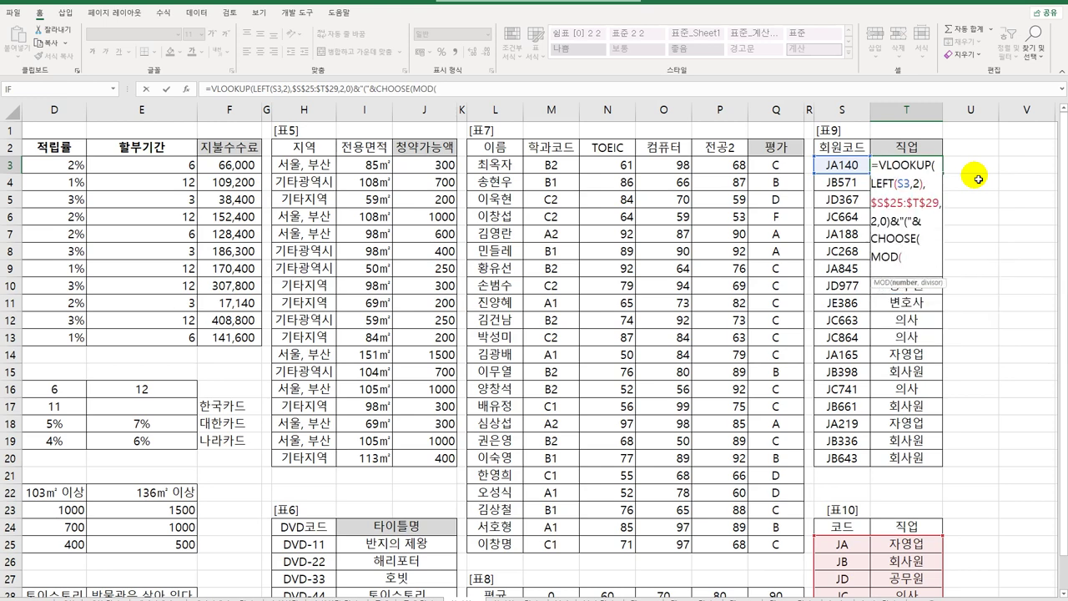
pyautogui.write('RIGH')
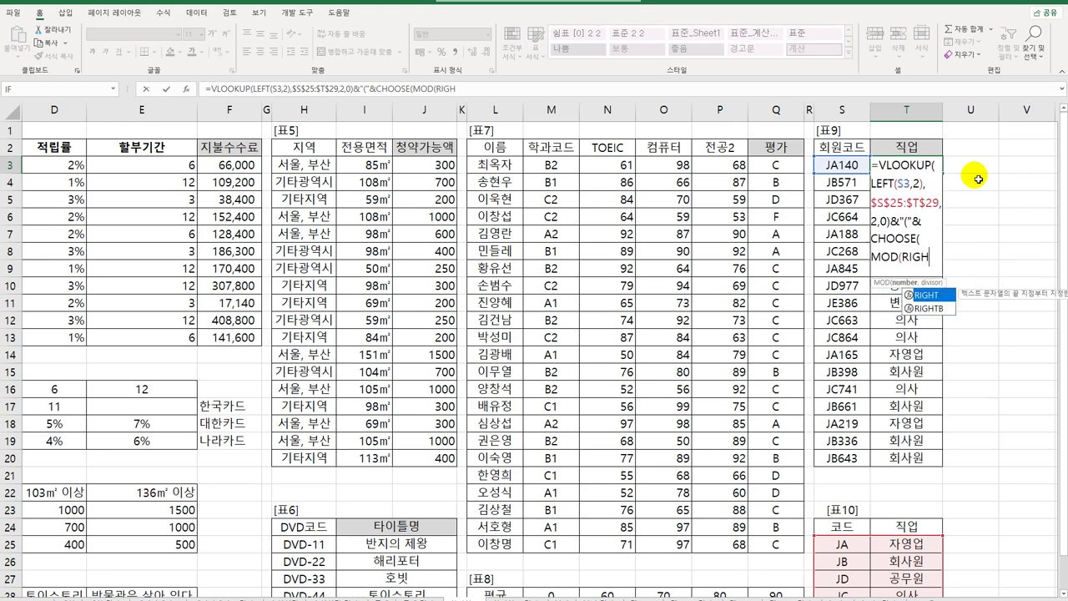
pyautogui.write('T(')
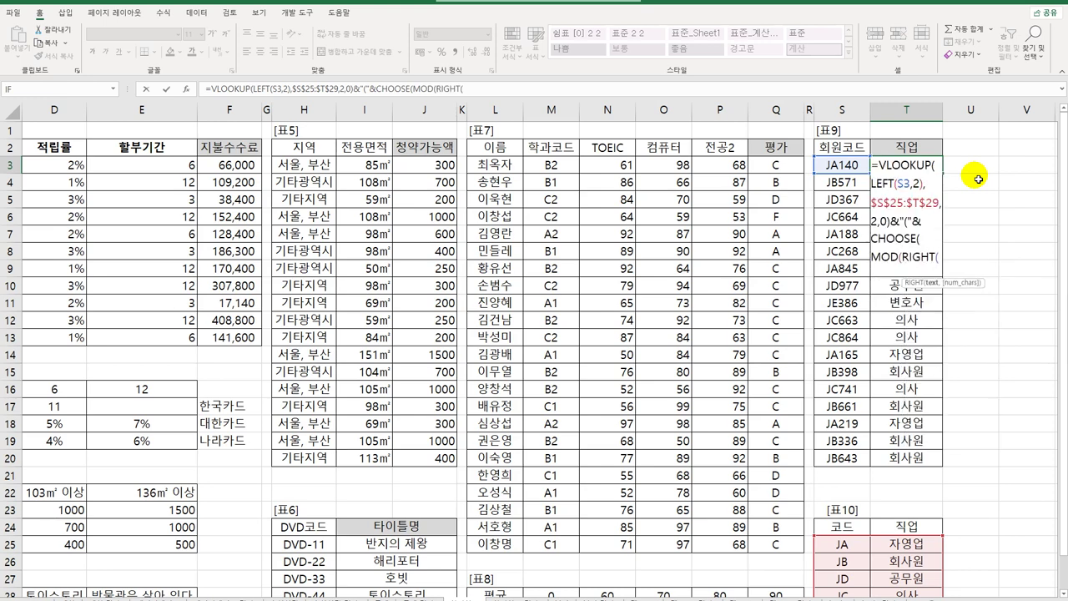
pyautogui.click(860, 167)
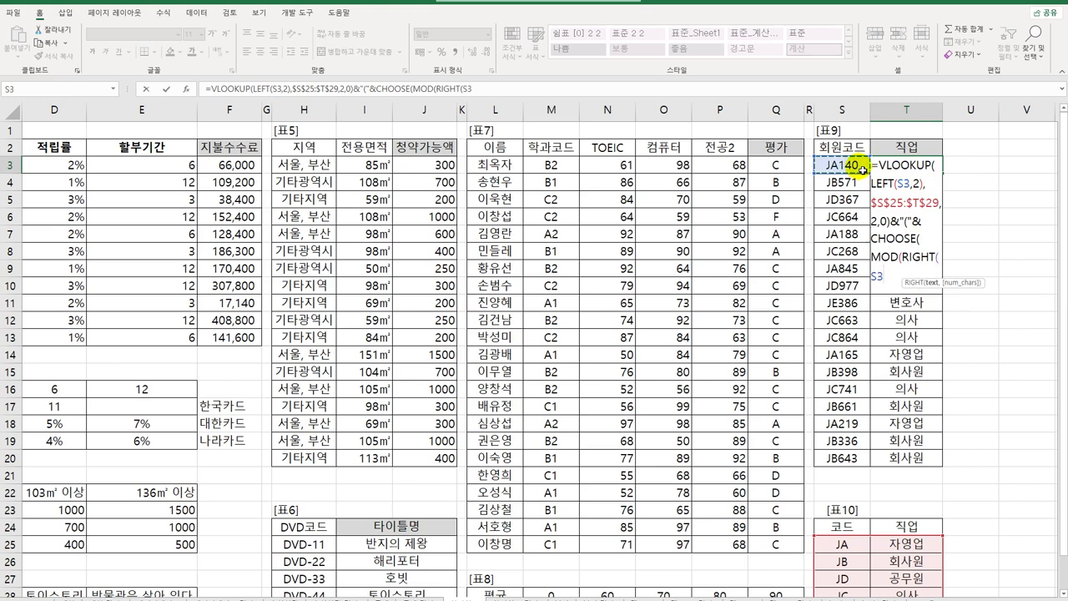
pyautogui.write(',3),')
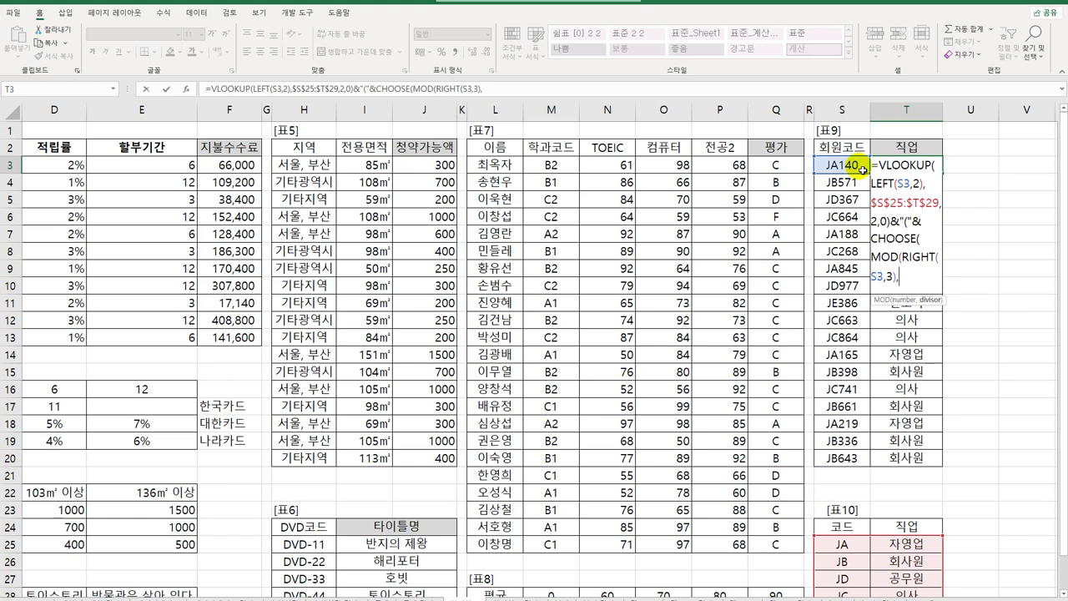
pyautogui.write('4)')
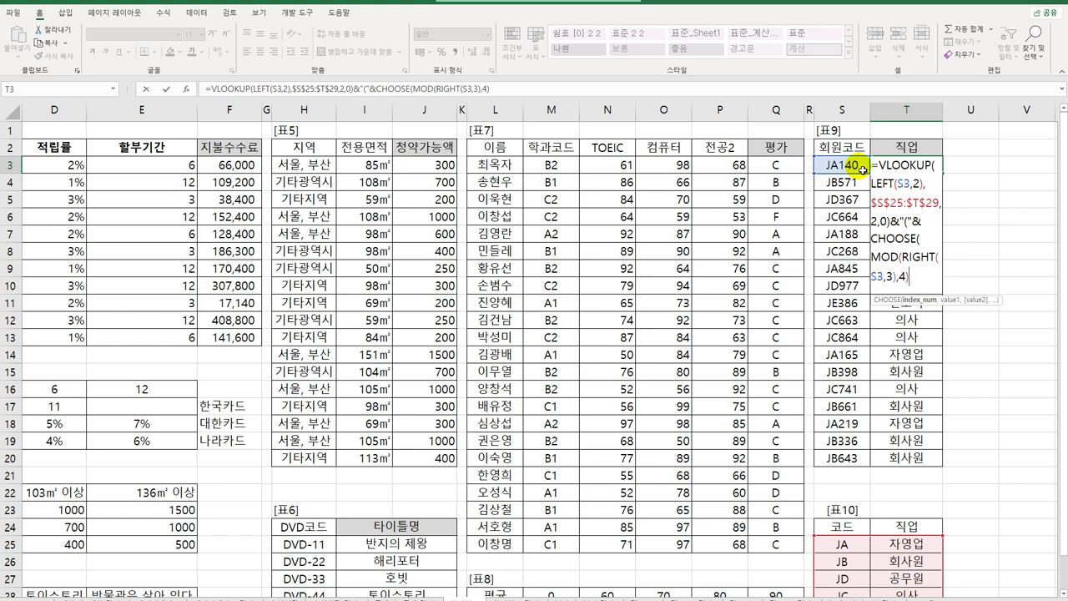
pyautogui.write('+1')
# - Give T3's CHOOSE the values "동부","서부","남부","북부", close it, and join a closing parenthesis text ")"
pyautogui.write(',"')
pyautogui.write('동부')
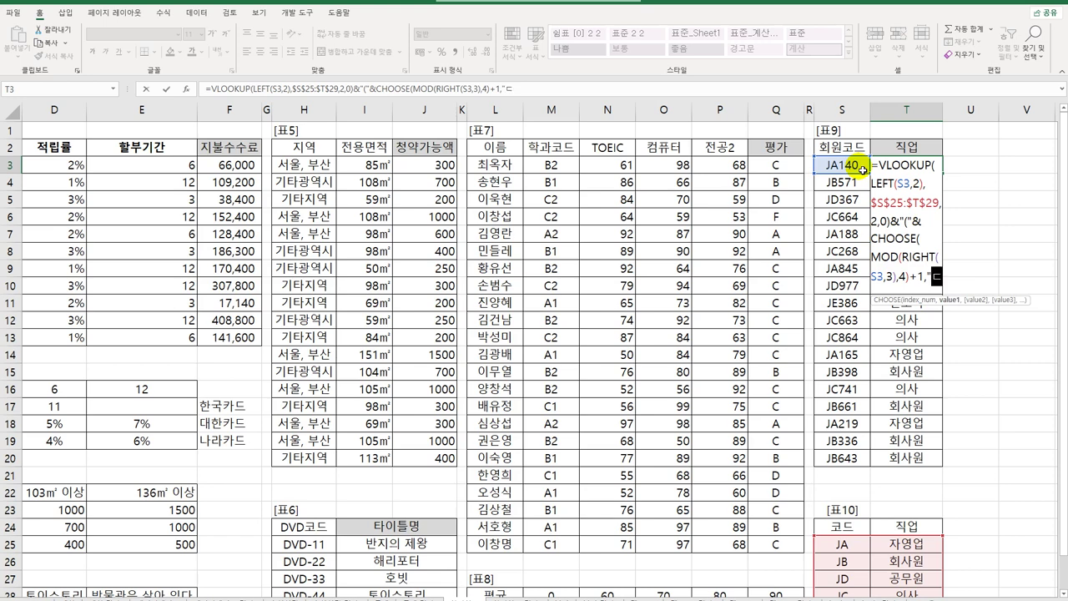
pyautogui.write('",')
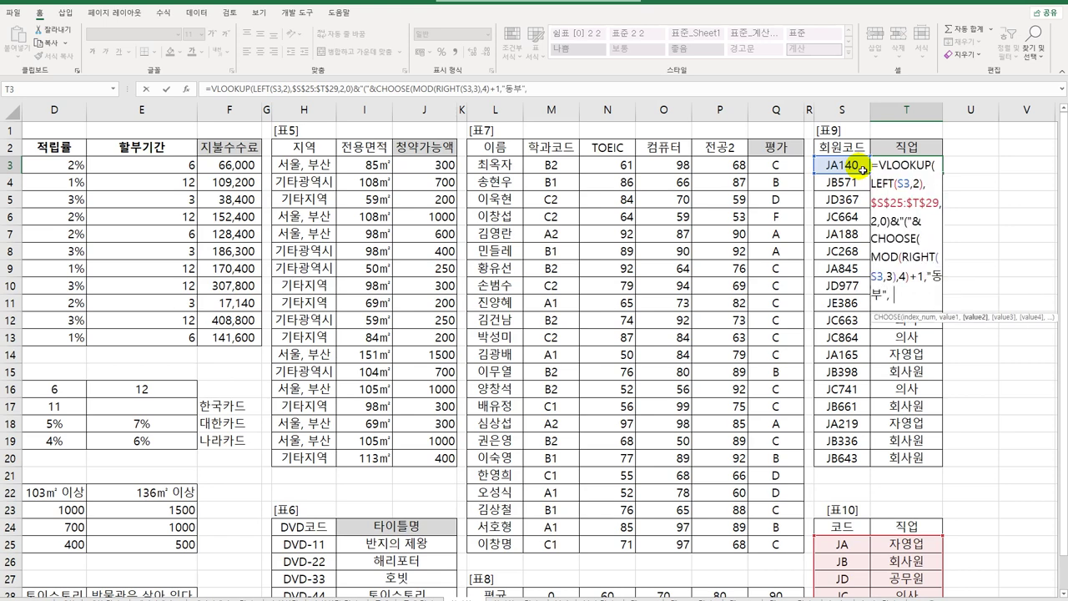
pyautogui.write('"서부","남부","부')
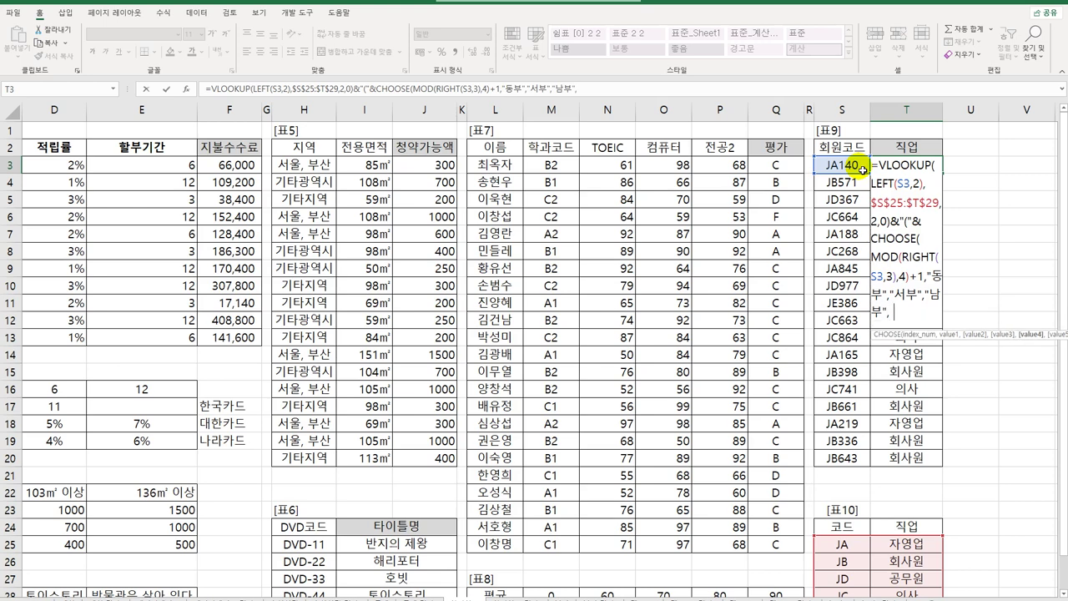
pyautogui.write('부")')
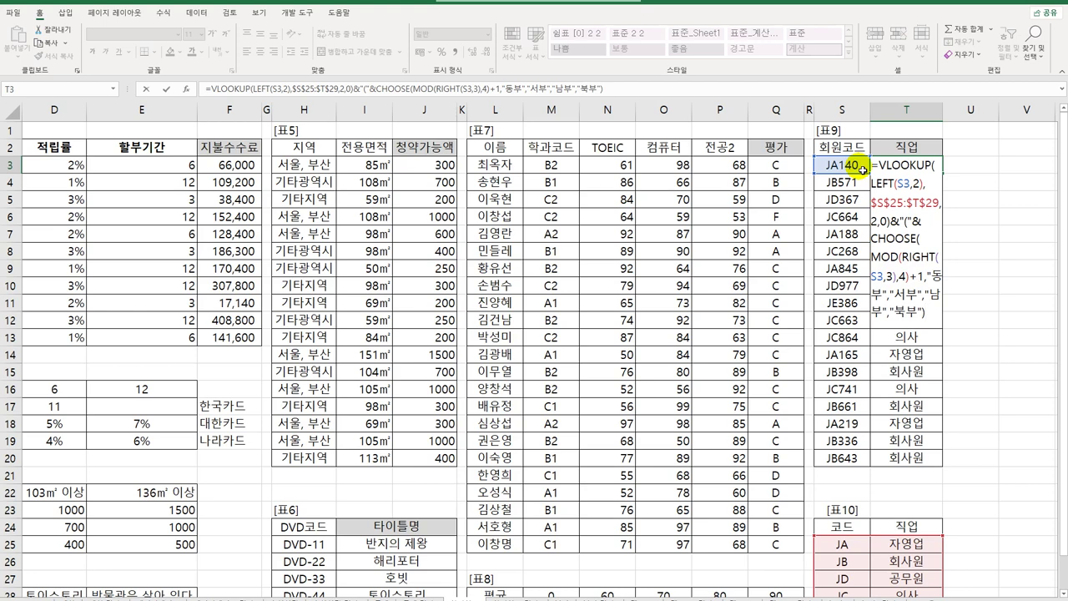
pyautogui.write('&")"')
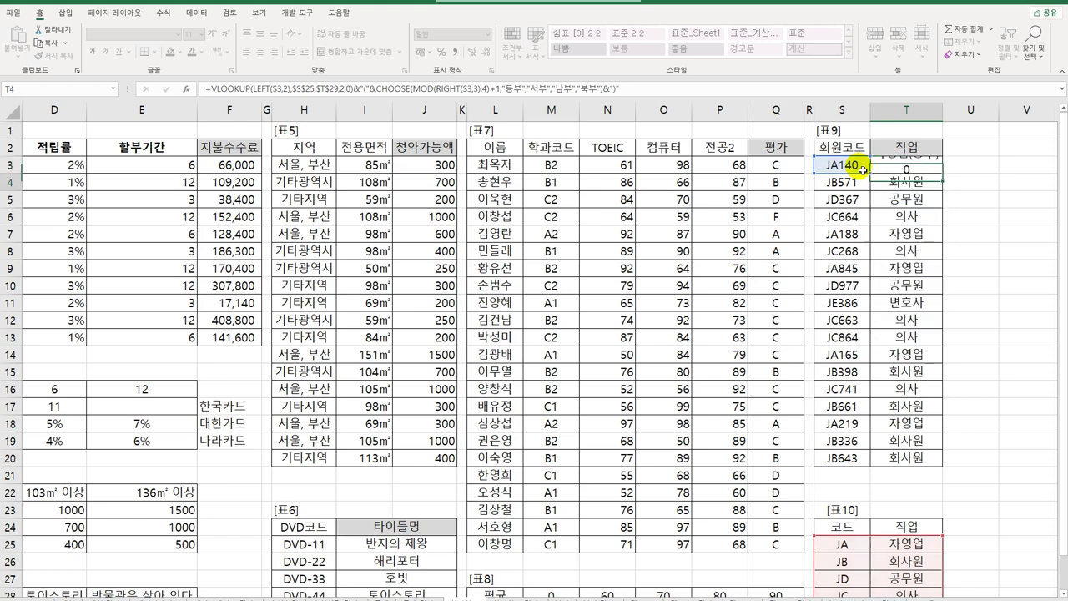
# - Commit T3's combined formula and fill it down 표9's 직업 column to T20
pyautogui.press('Return')
pyautogui.press('Up')
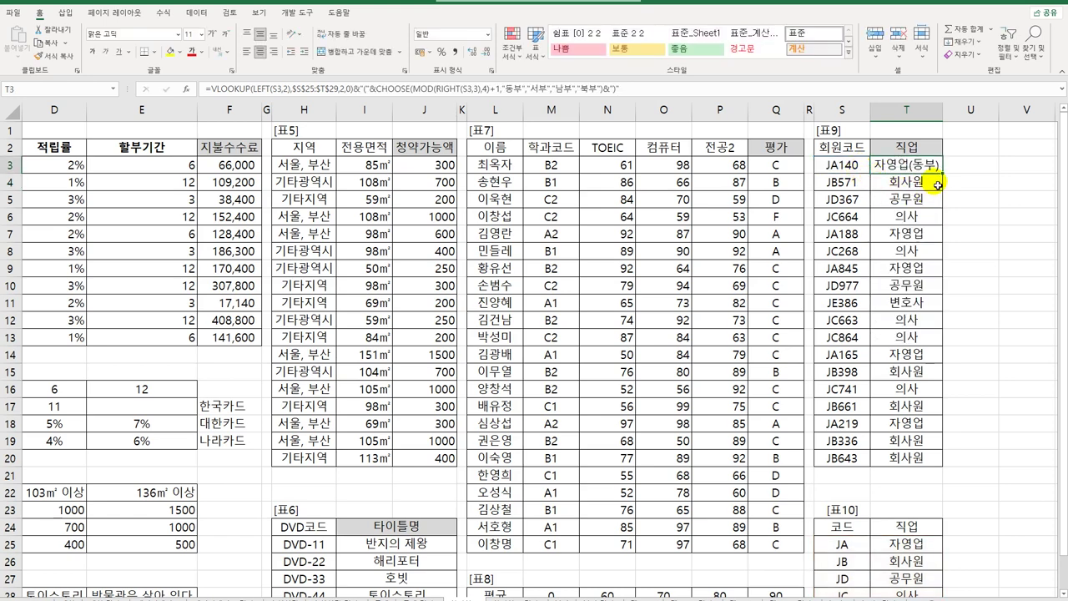
pyautogui.moveTo(942, 173); pyautogui.dragTo(938, 470)
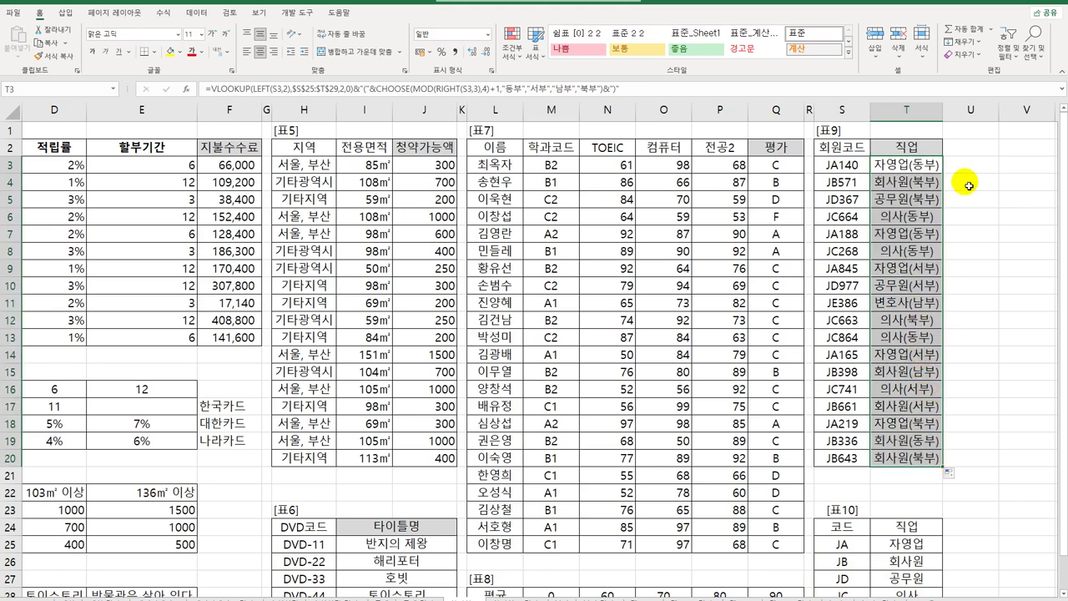
pyautogui.click(916, 167)
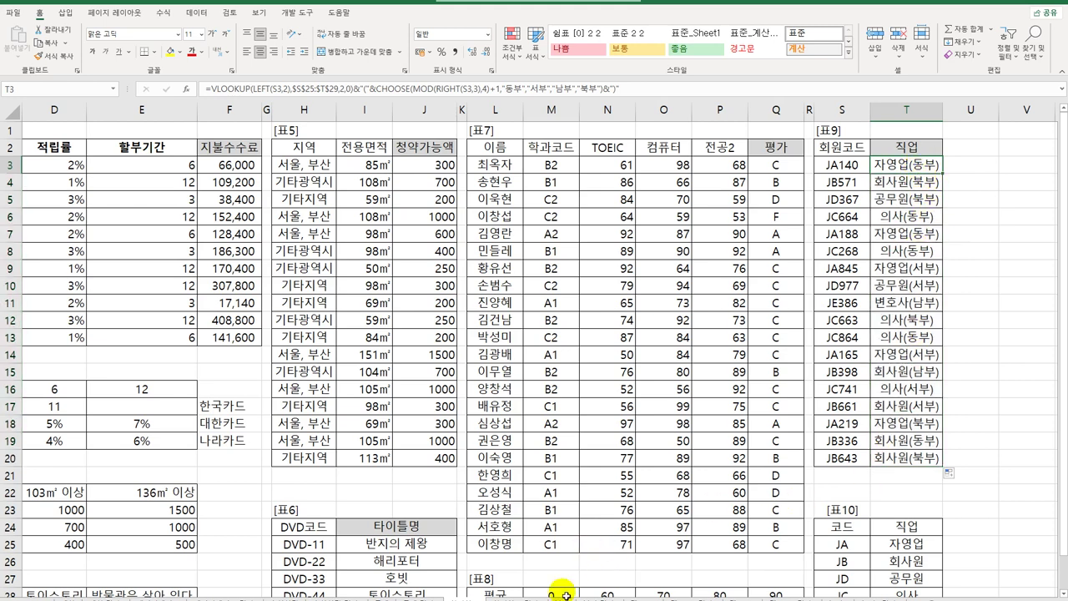
pyautogui.hotkey('ctrl', 'Home')
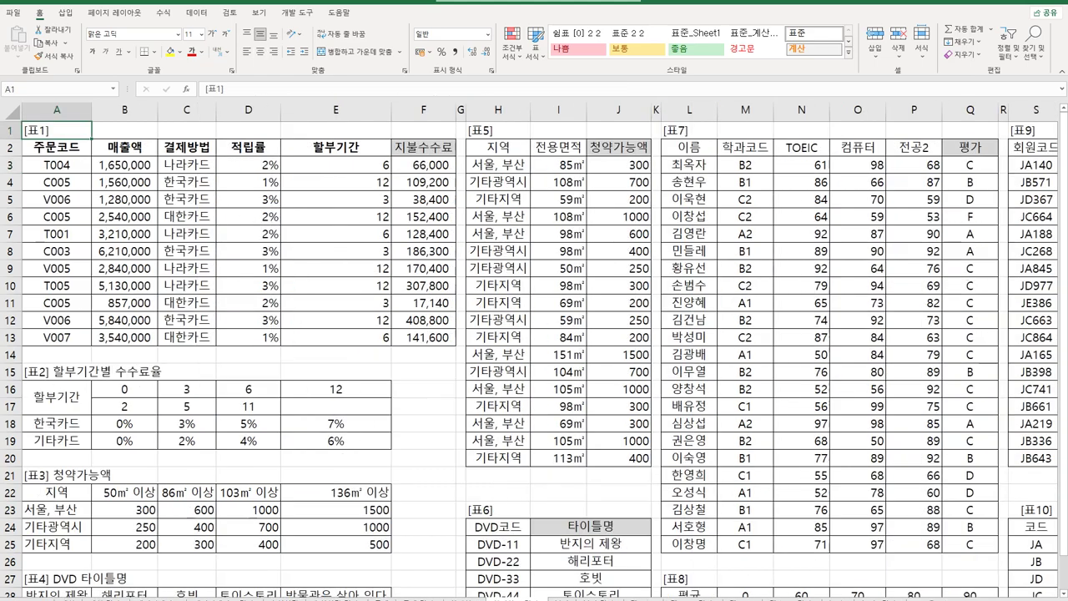
pyautogui.hscroll(3, 540, 350)
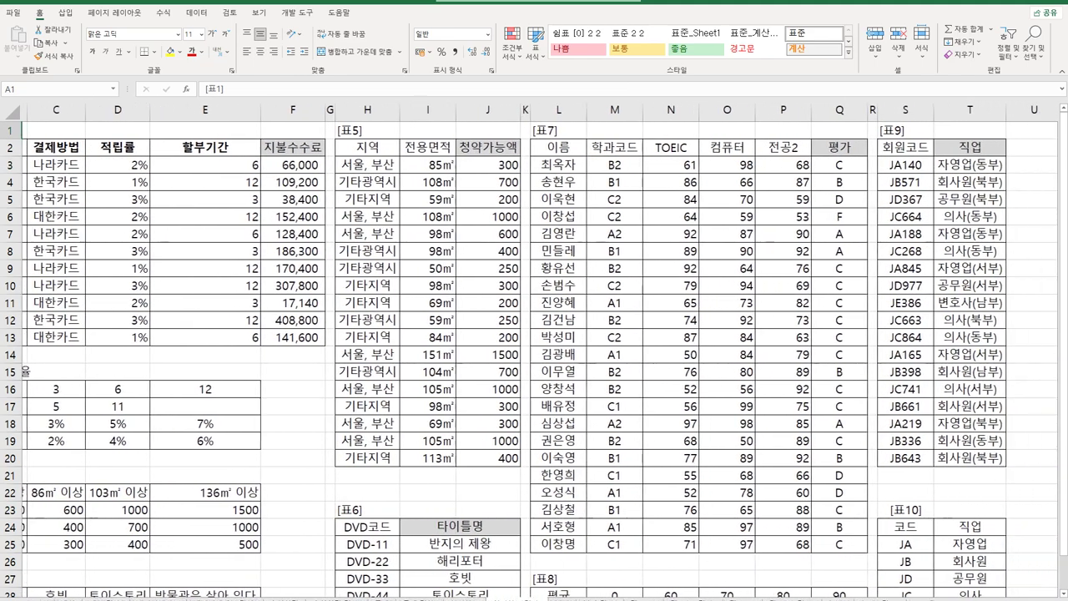